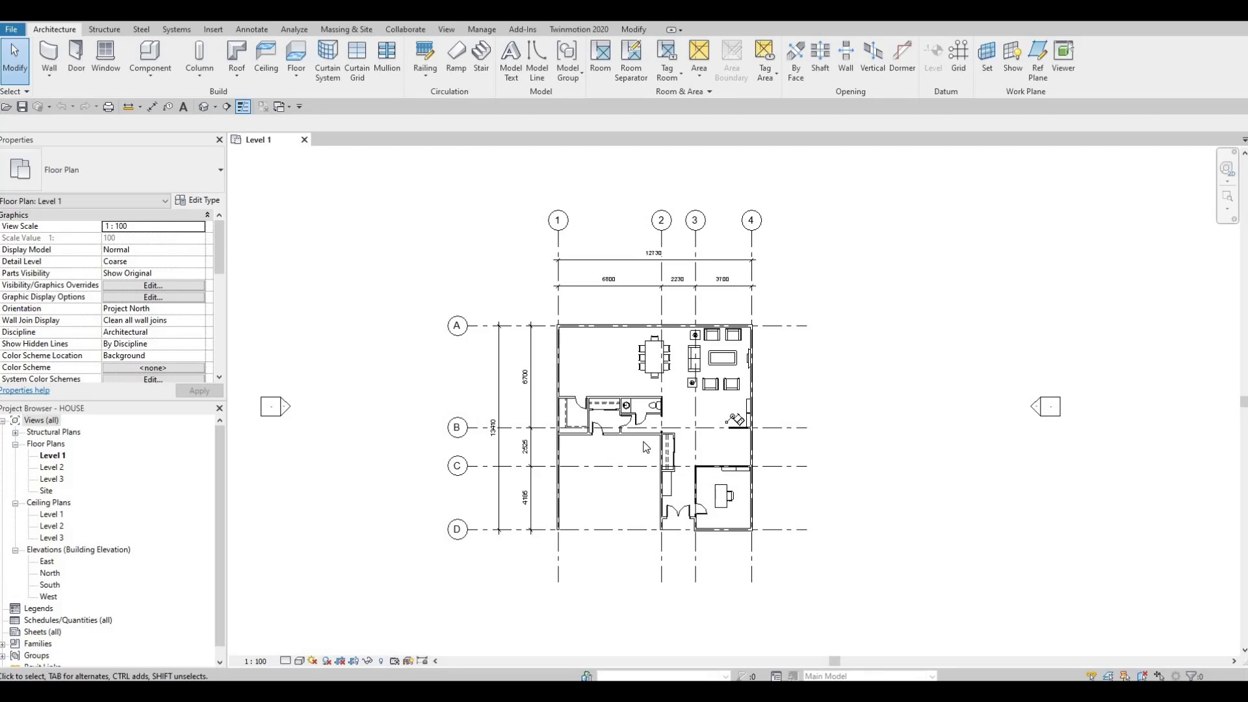
pyautogui.scroll(5, 695, 441)
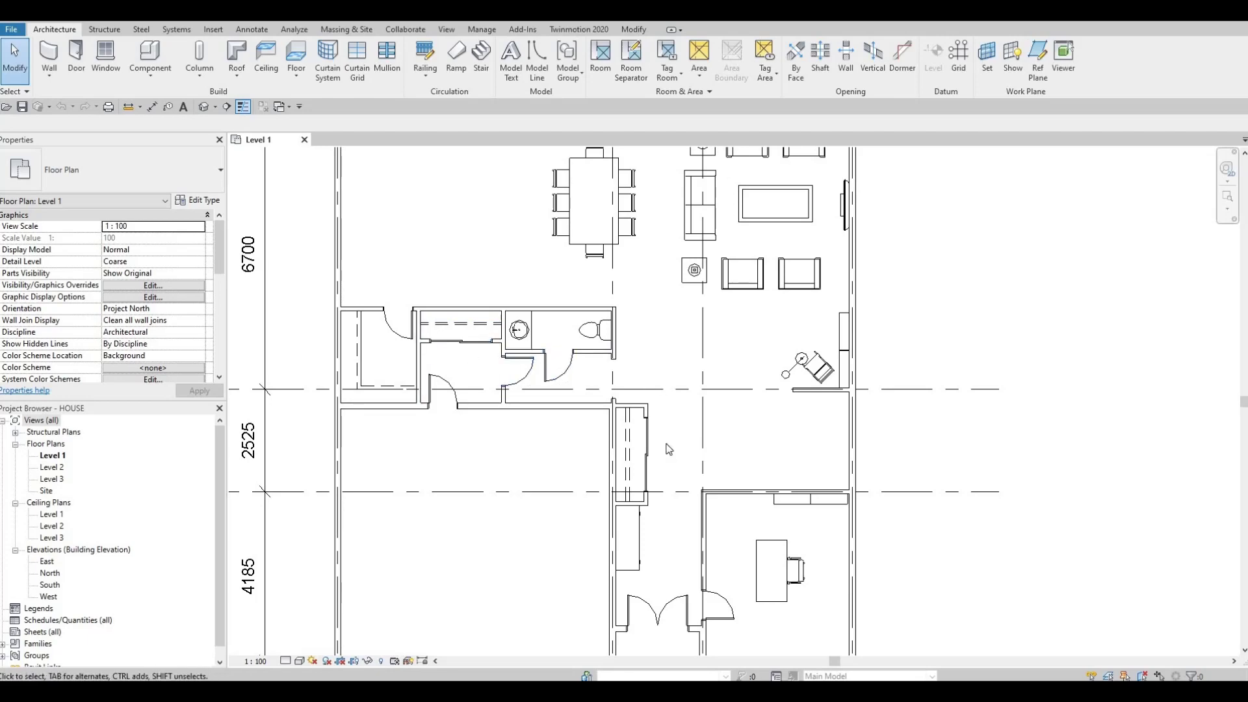
pyautogui.moveTo(666, 444); pyautogui.dragTo(674, 522, button='middle')
pyautogui.scroll(-1, 673, 446)
pyautogui.scroll(1, 510, 304)
pyautogui.moveTo(510, 304); pyautogui.dragTo(528, 390, button='middle')
pyautogui.scroll(-1, 528, 394)
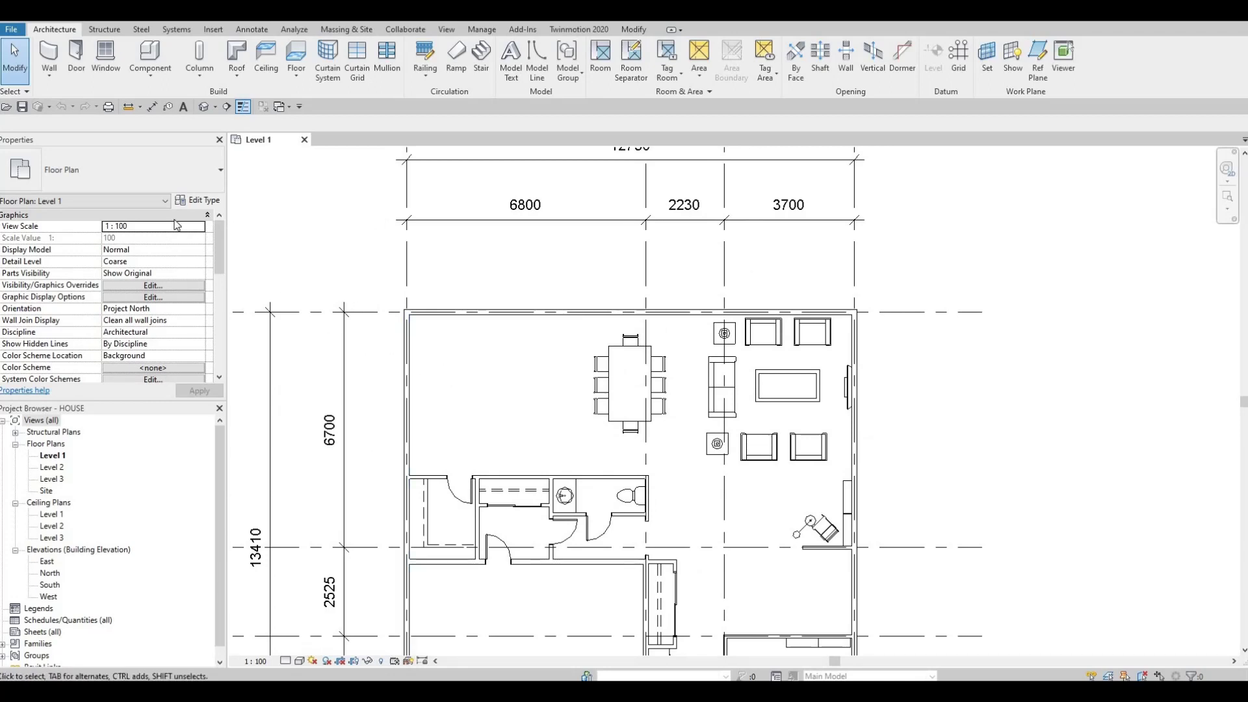
# Draw a vertical building section from near grid C up past grid A, between grids 1 and 2, looking toward grid 1
pyautogui.click(227, 107)
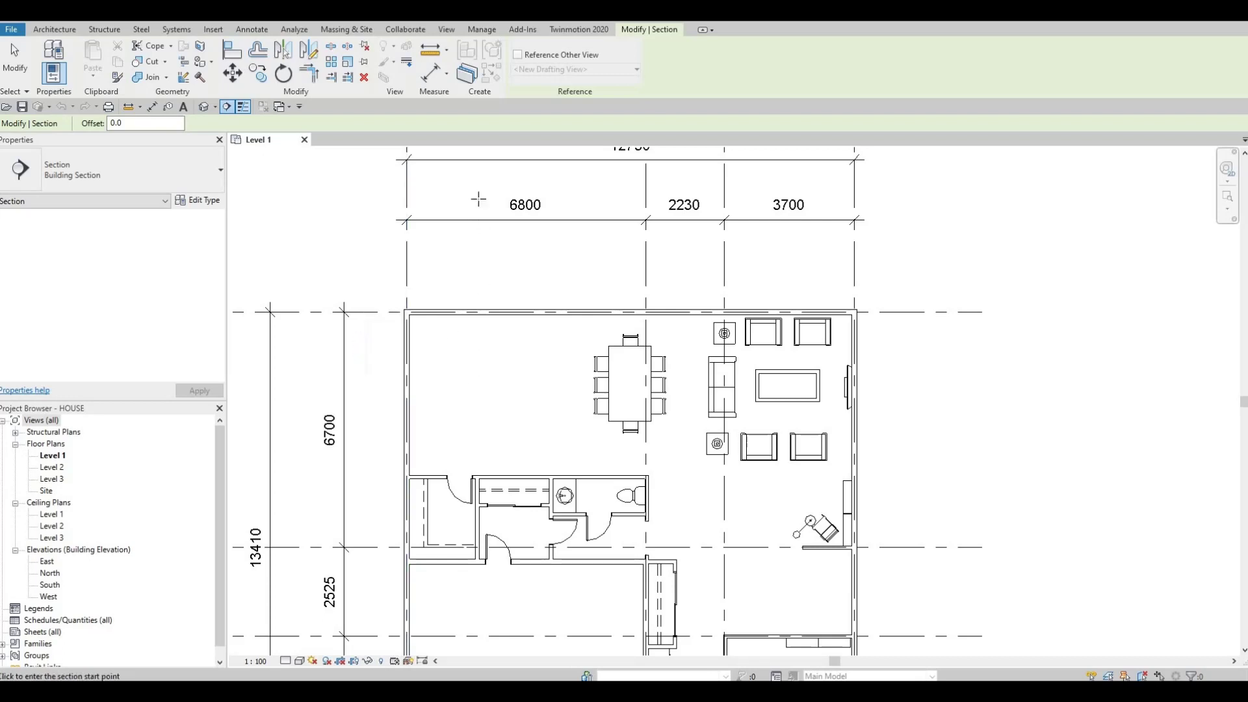
pyautogui.click(489, 337)
pyautogui.press('Escape')
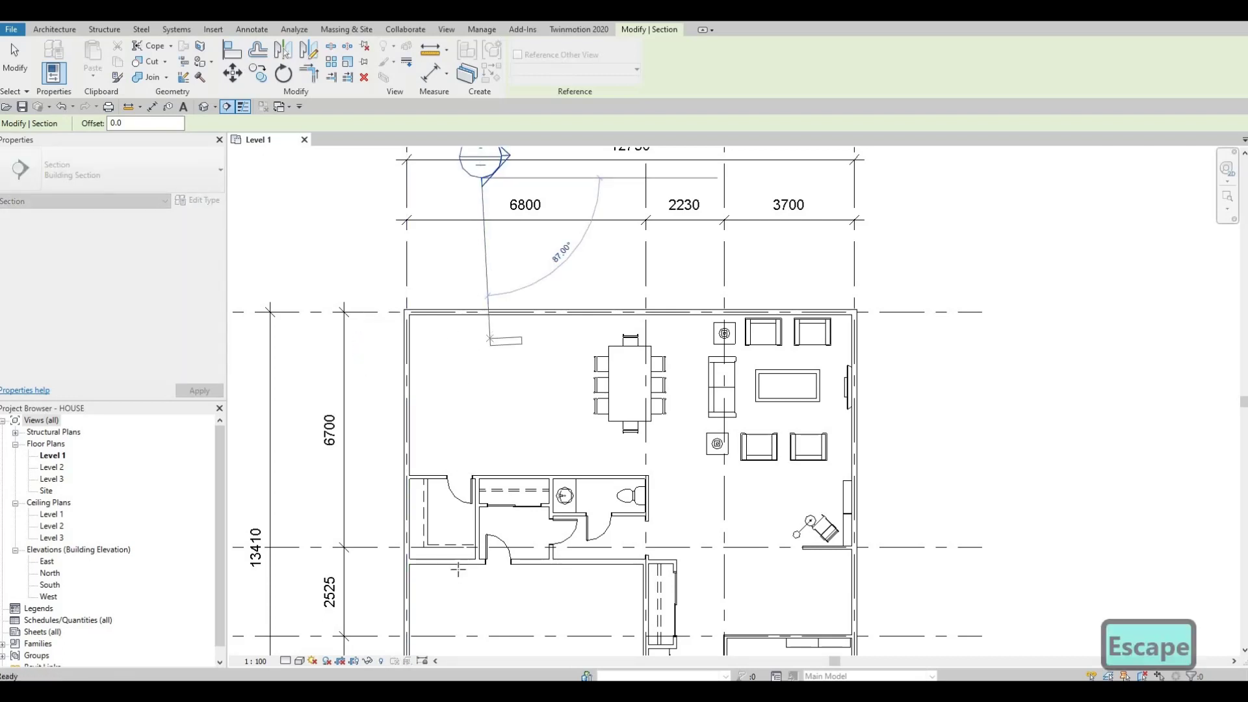
pyautogui.scroll(-3, 512, 488)
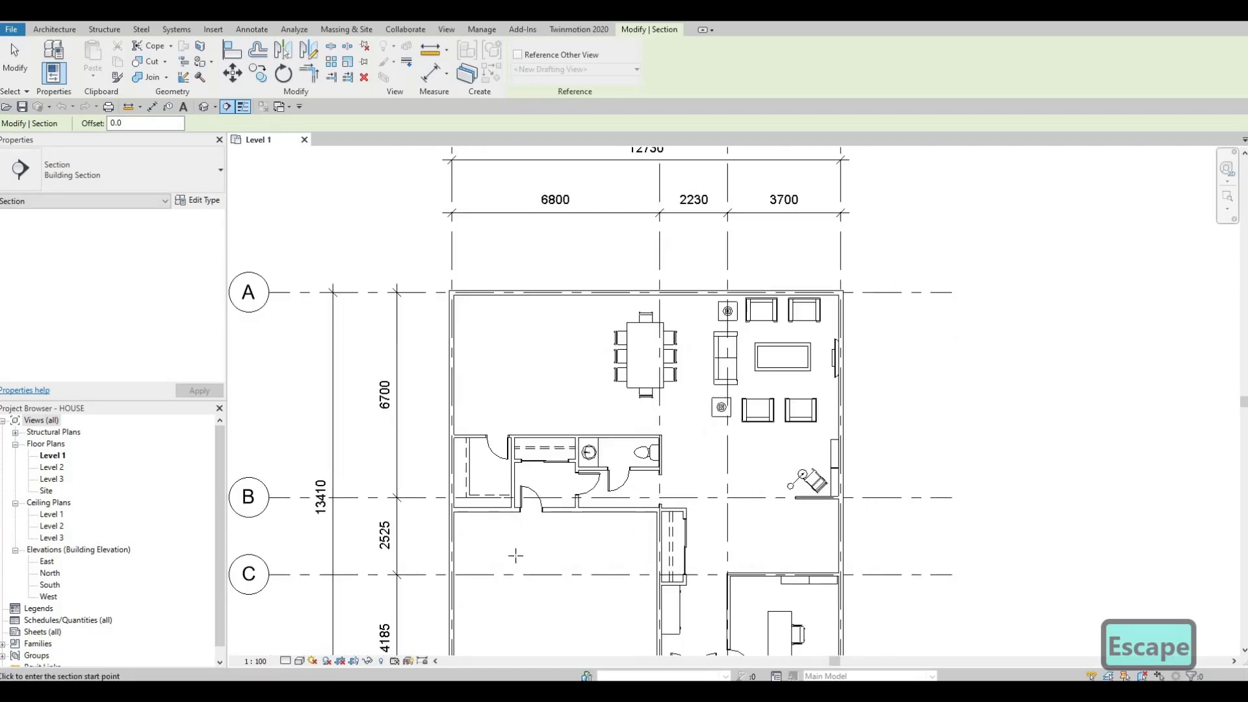
pyautogui.click(516, 555)
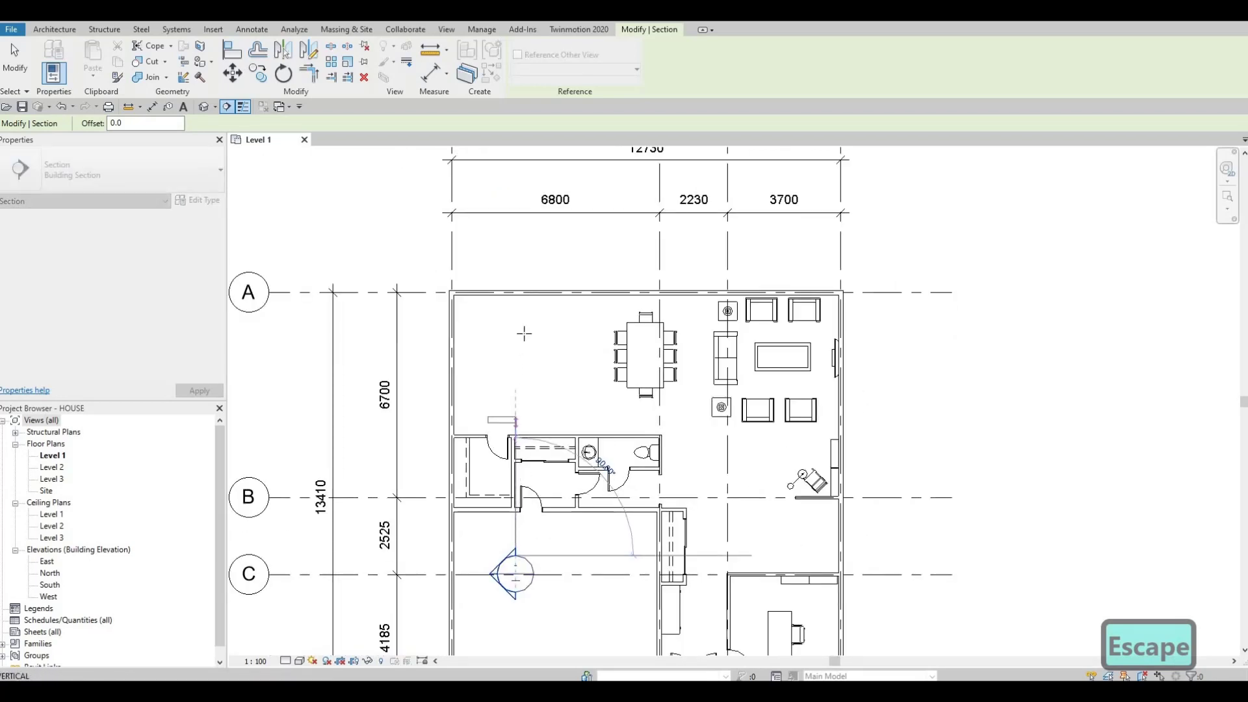
pyautogui.click(515, 251)
pyautogui.press('Escape')
pyautogui.press('Escape')
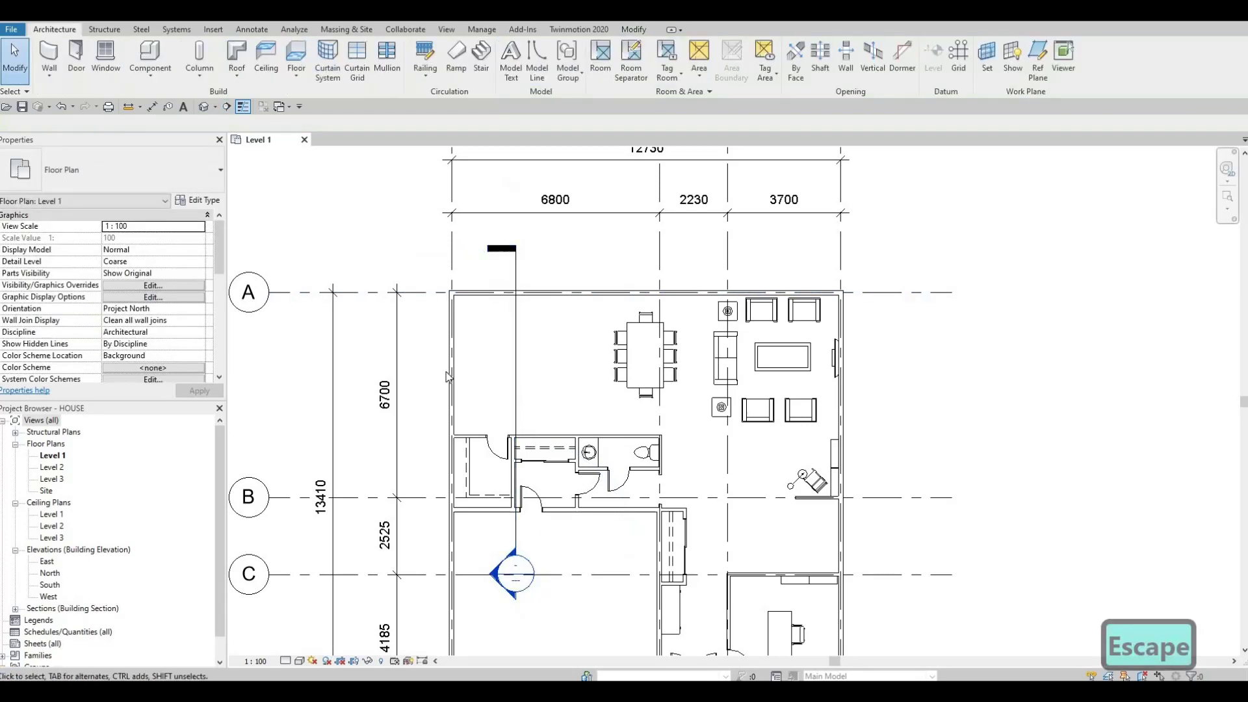
# Move the section line slightly toward grid 2, away from the exterior wall on grid 1
pyautogui.click(517, 341)
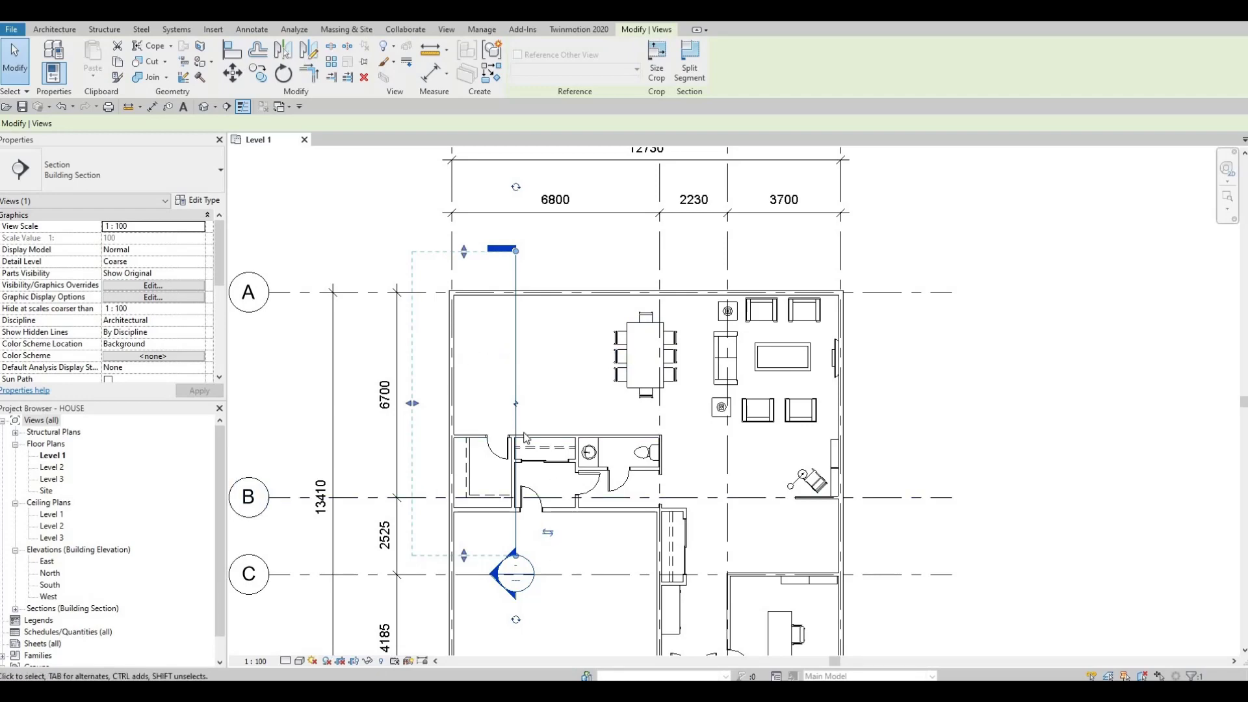
pyautogui.scroll(-2, 539, 398)
pyautogui.press('Escape')
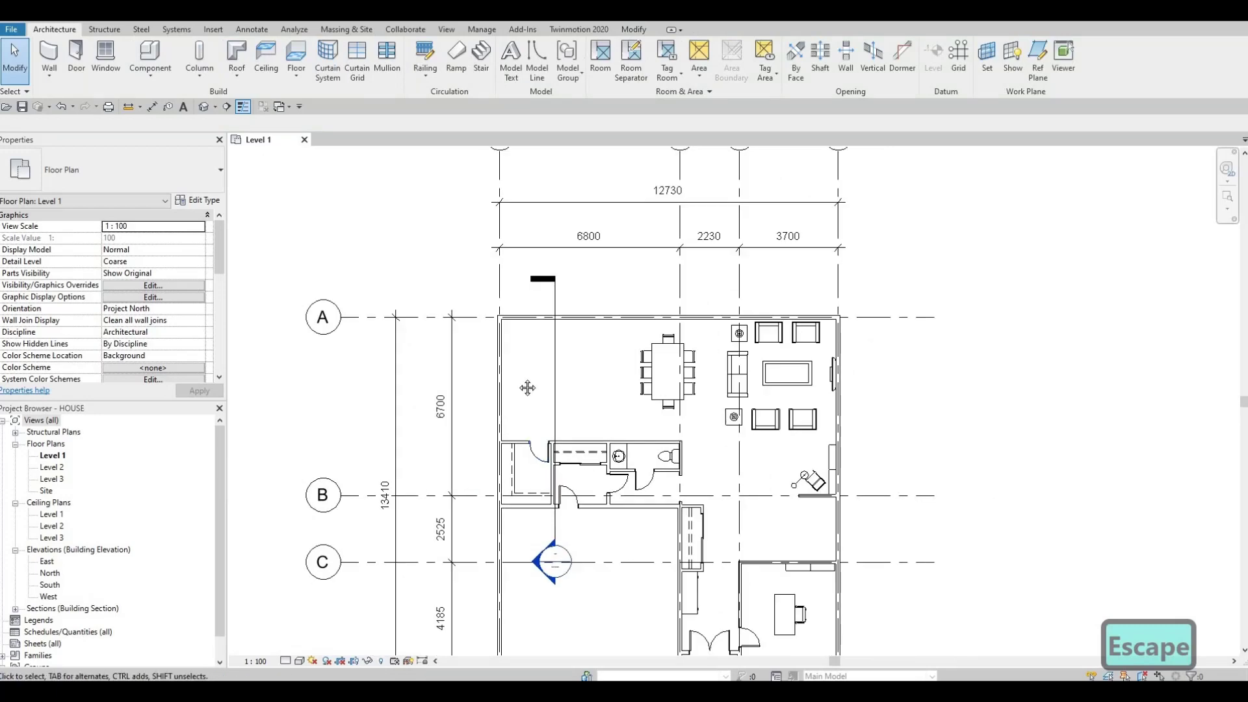
pyautogui.scroll(1, 534, 388)
pyautogui.scroll(-1, 536, 397)
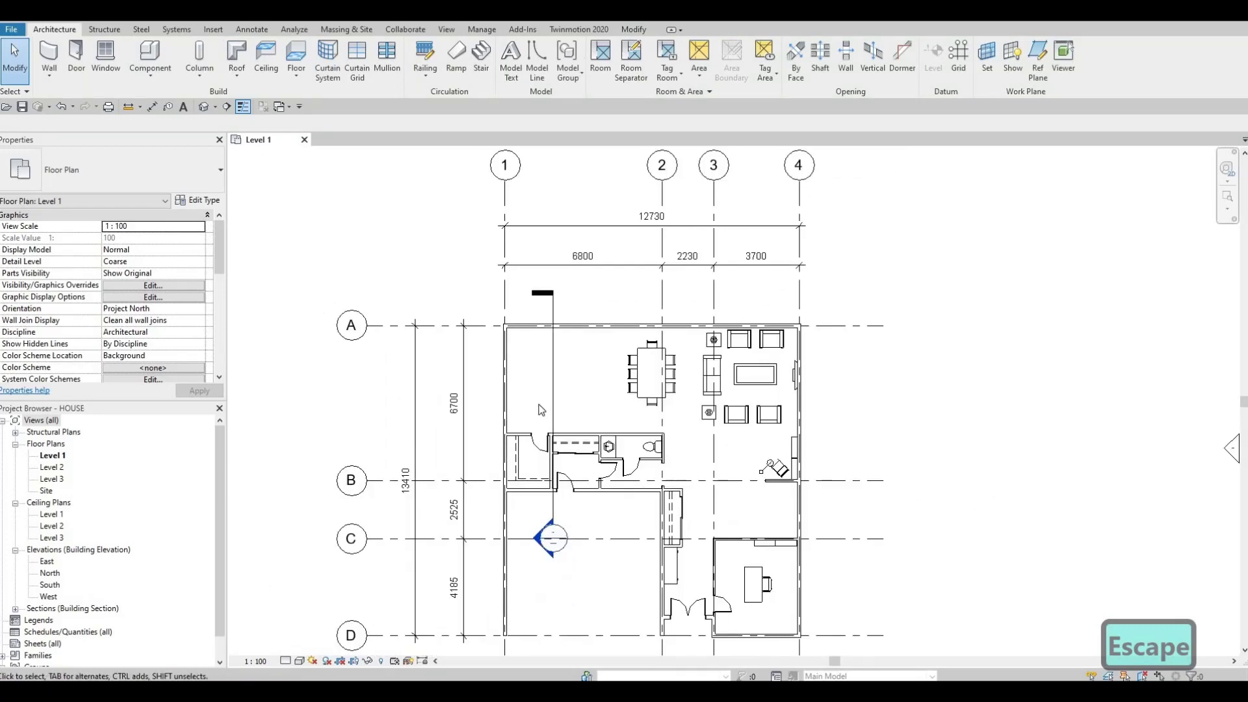
pyautogui.scroll(2, 551, 393)
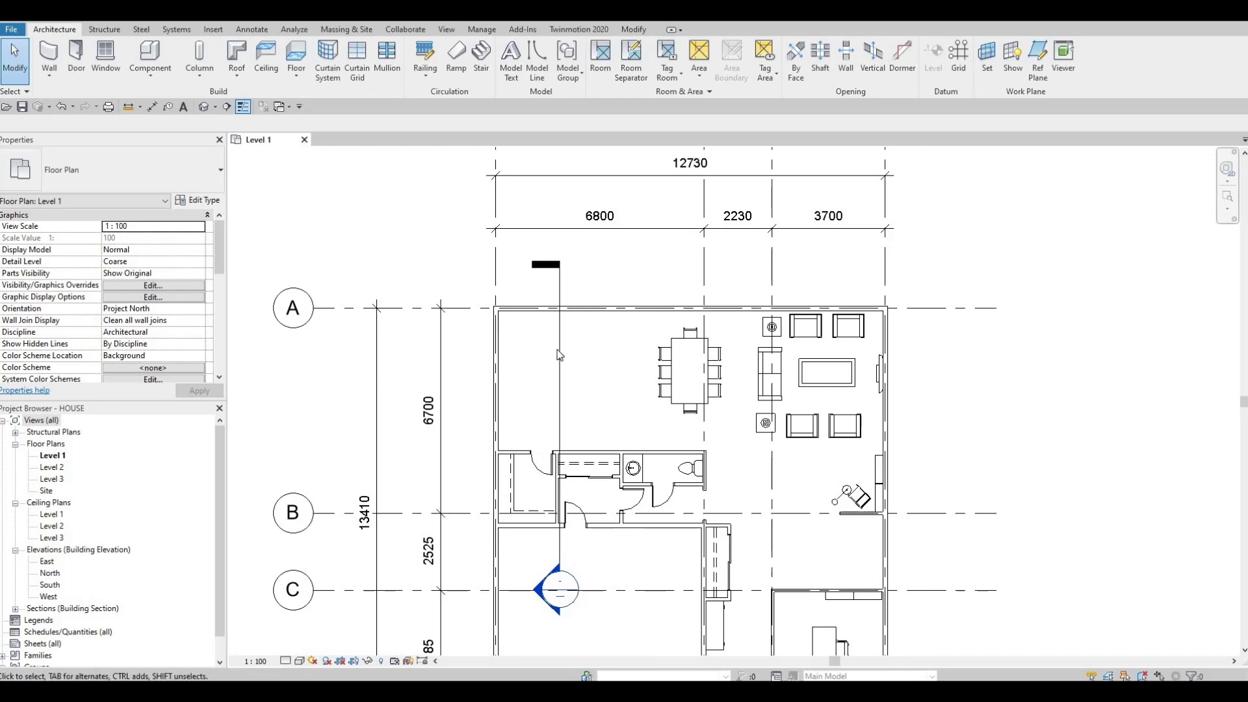
pyautogui.moveTo(559, 349); pyautogui.dragTo(579, 351)
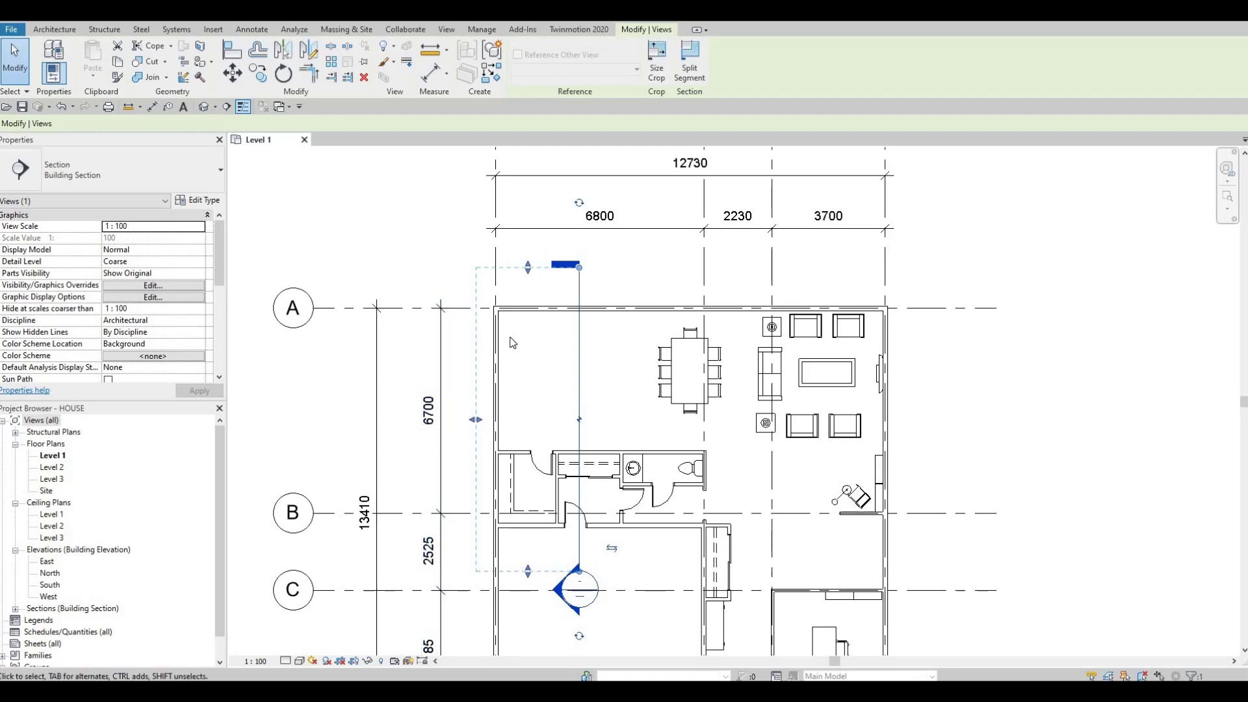
# Create an in-place model in the Generic Models category and name it Generic Models 1
pyautogui.scroll(3, 506, 320)
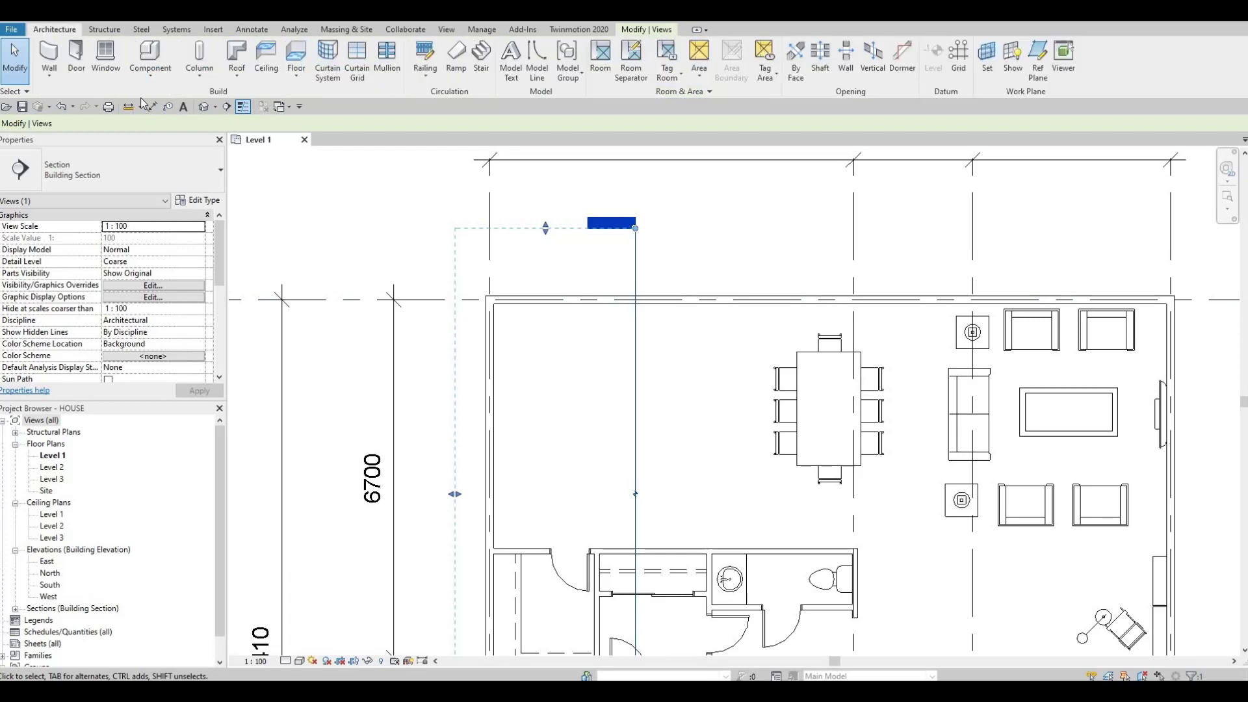
pyautogui.click(148, 81)
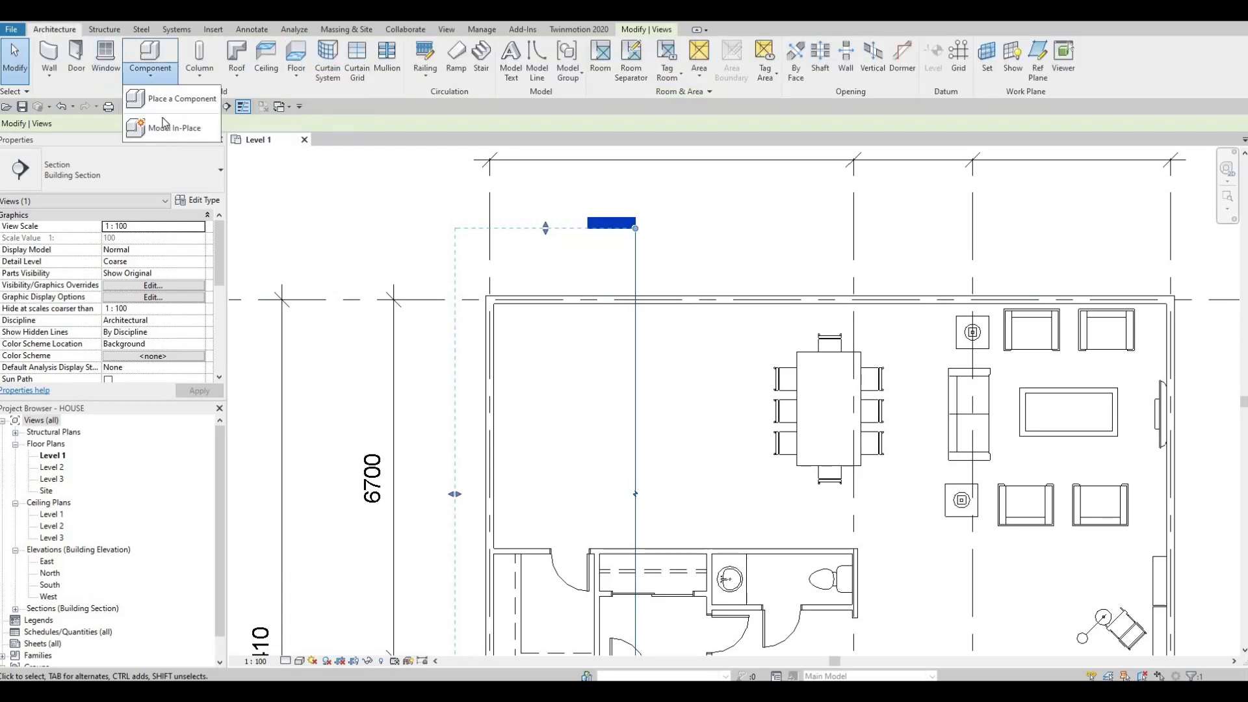
pyautogui.click(170, 128)
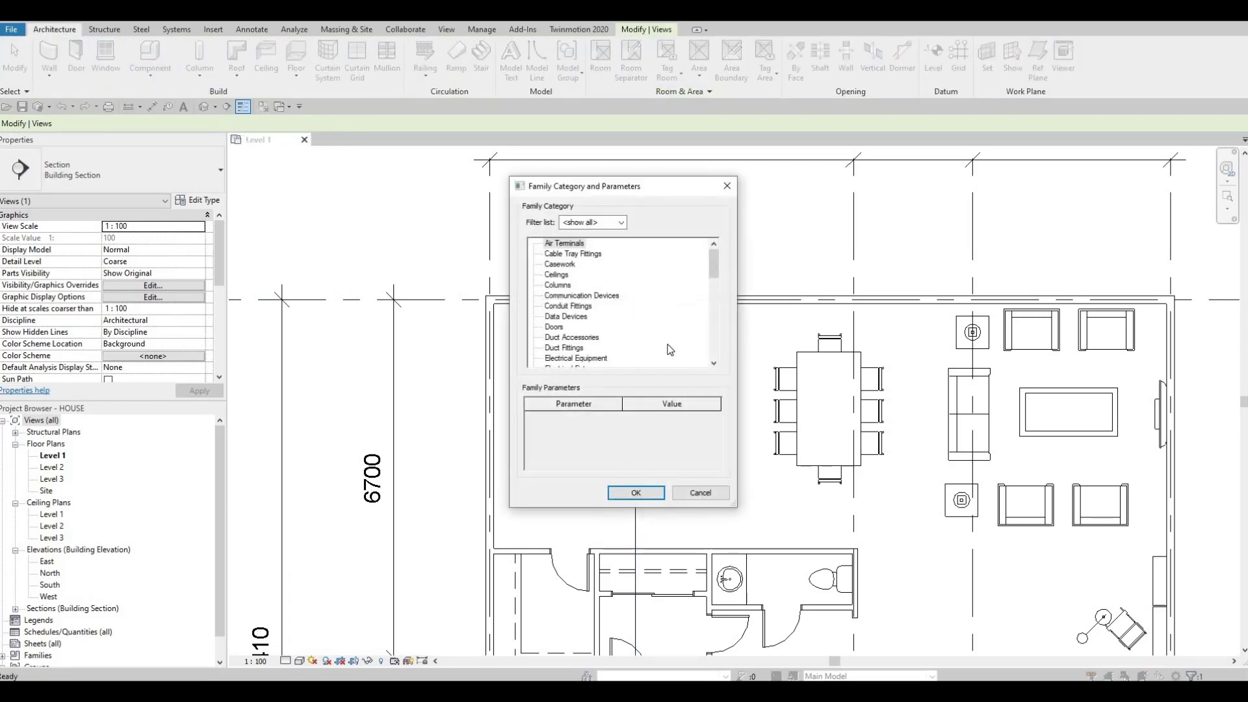
pyautogui.scroll(-3, 661, 346)
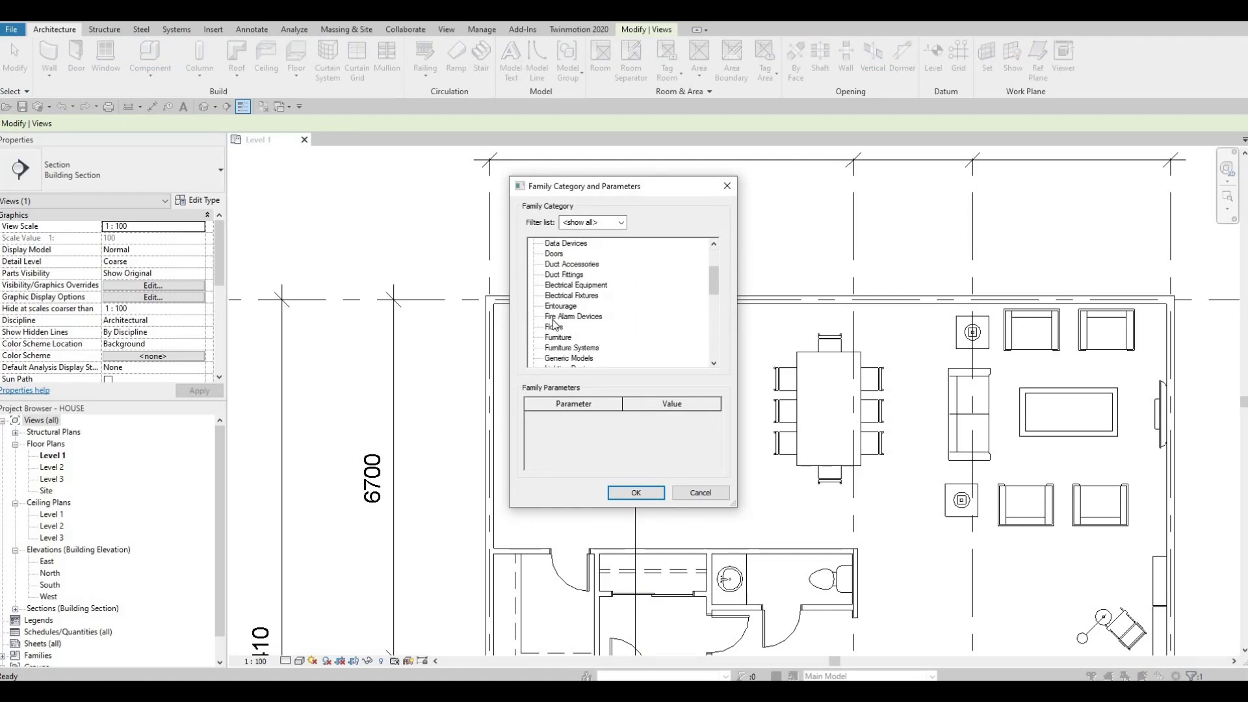
pyautogui.scroll(-1, 560, 335)
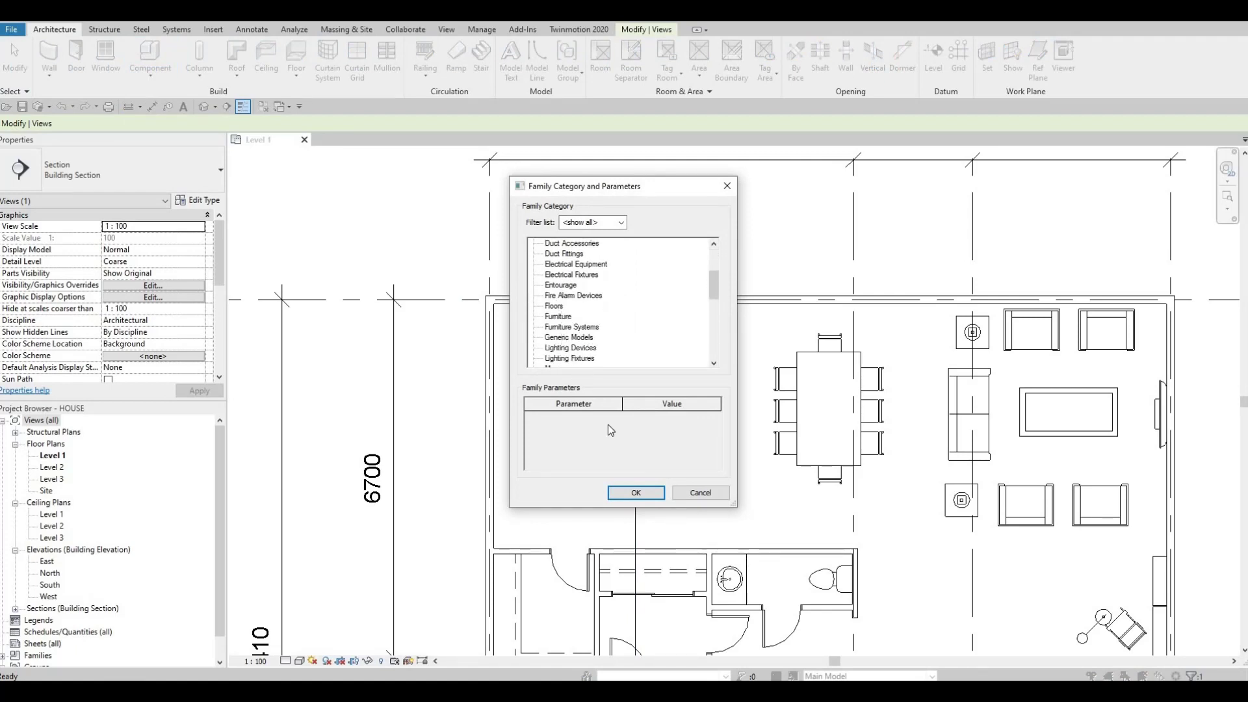
pyautogui.click(567, 338)
pyautogui.click(634, 492)
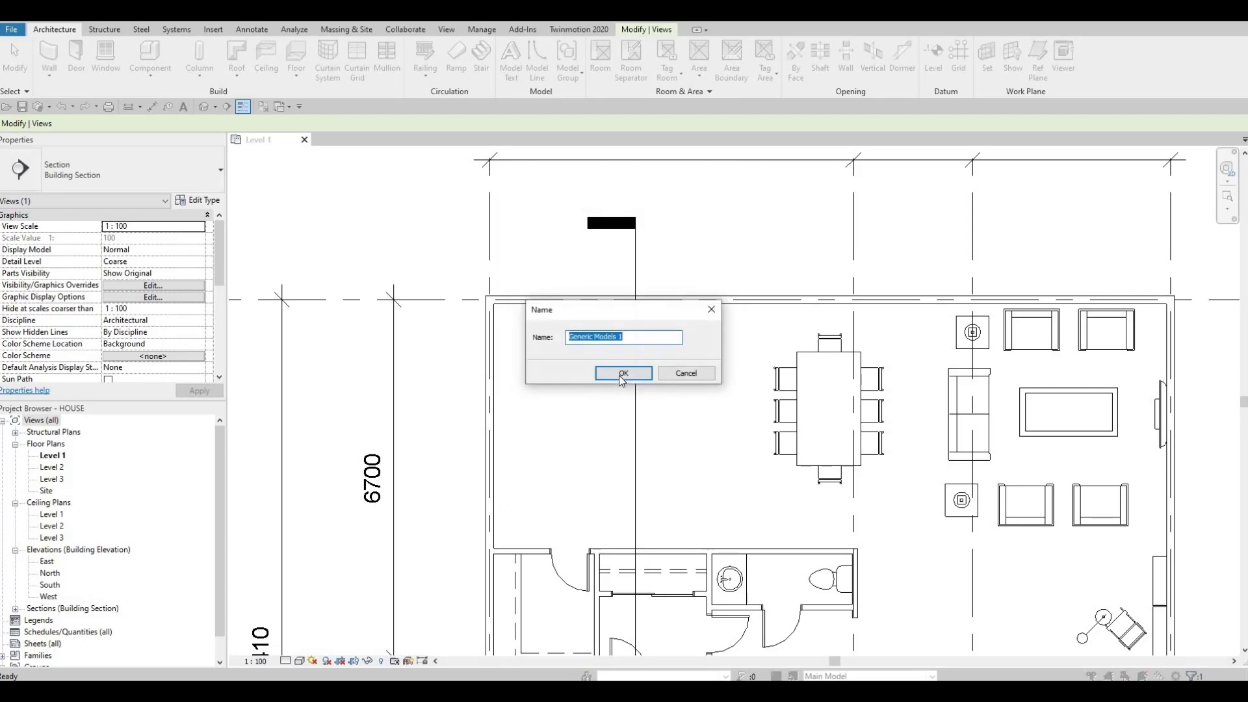
pyautogui.click(622, 374)
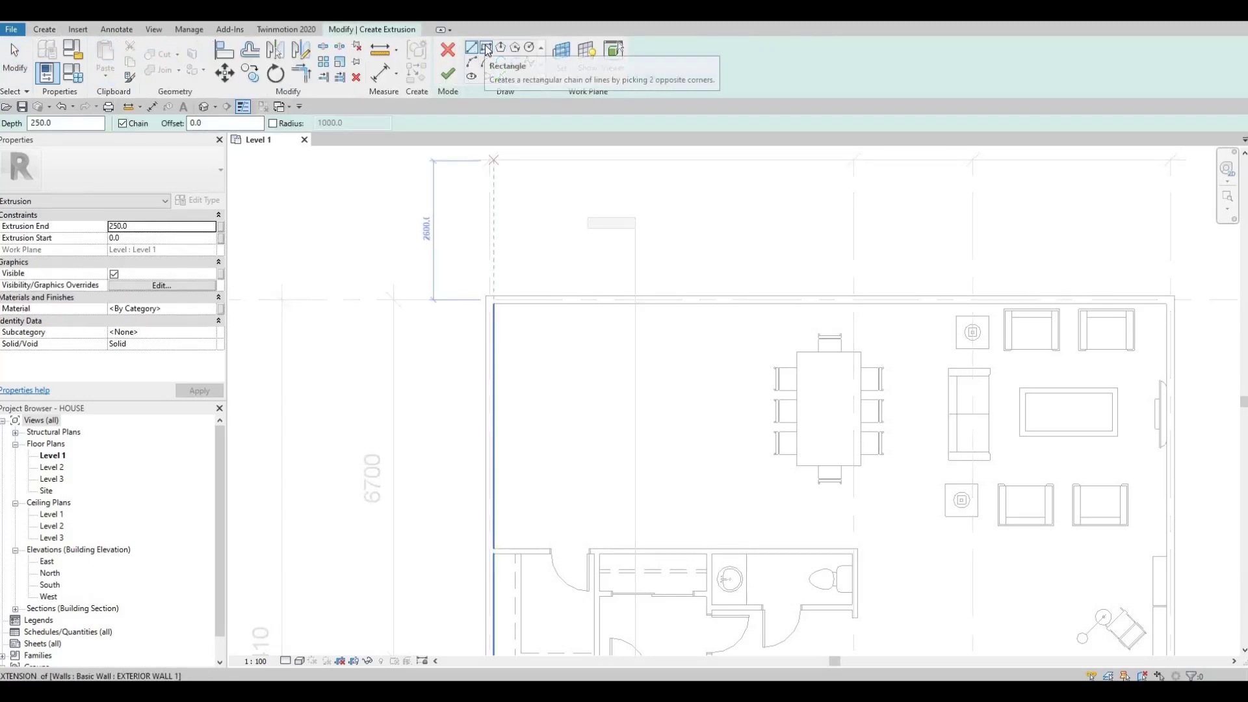
# Sketch a rectangular extrusion profile 900 wide and 3400 long from the inner wall corner at grids A and 1
pyautogui.click(491, 52)
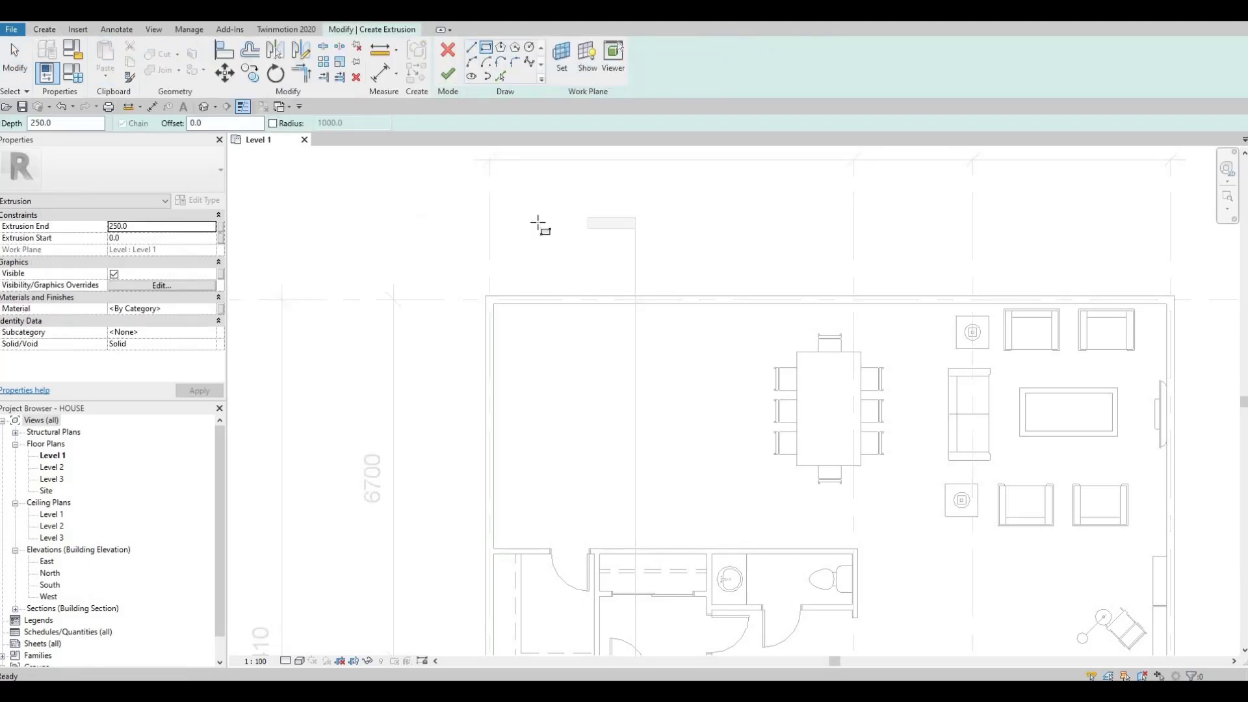
pyautogui.click(494, 304)
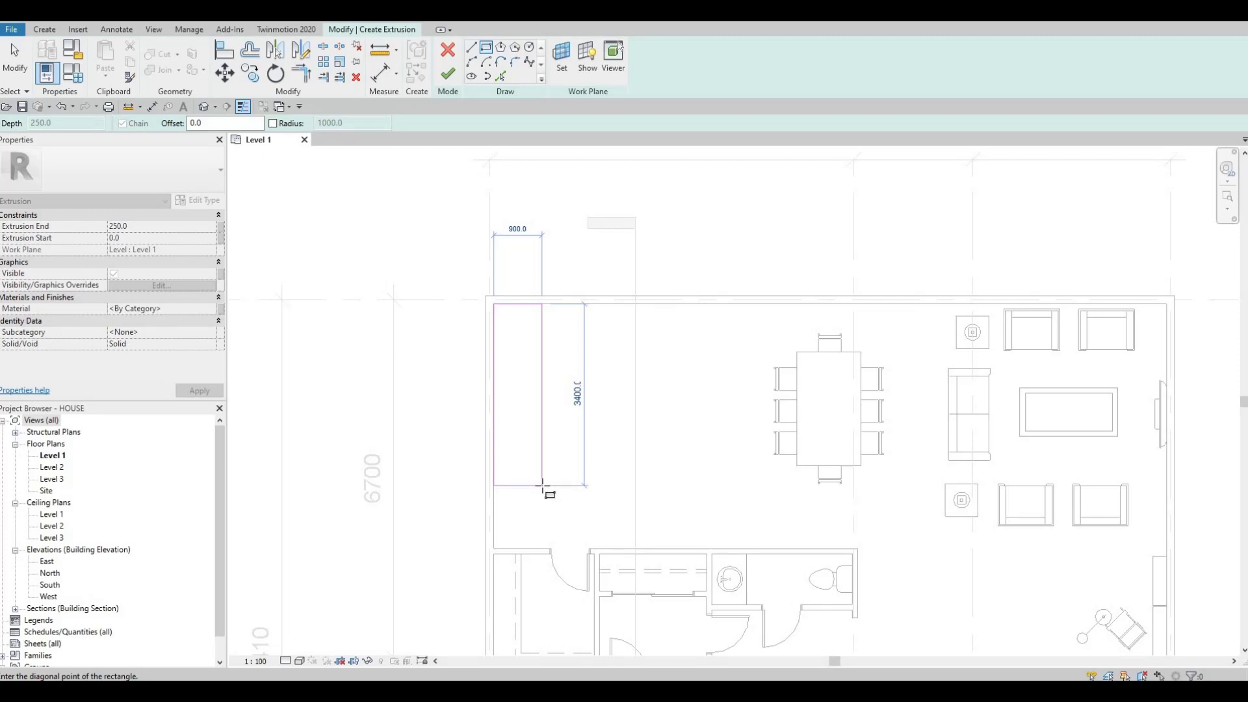
pyautogui.click(543, 485)
pyautogui.press('Escape')
pyautogui.press('Escape')
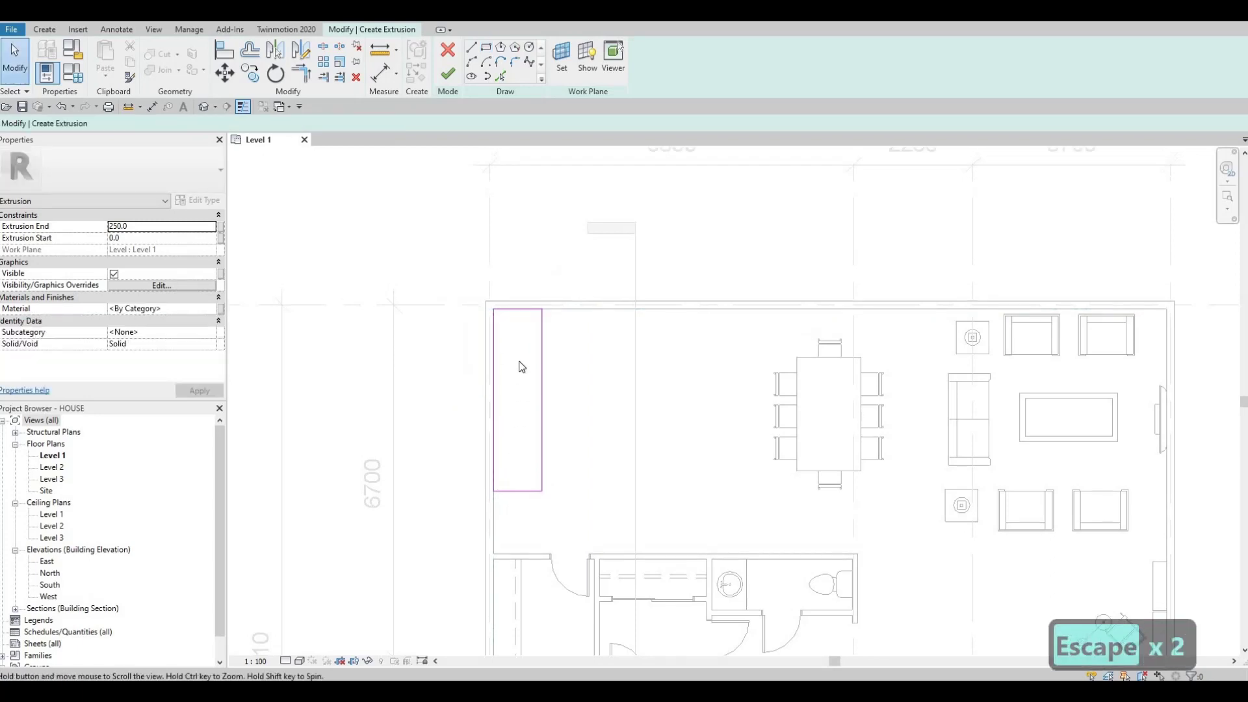
pyautogui.scroll(2, 501, 322)
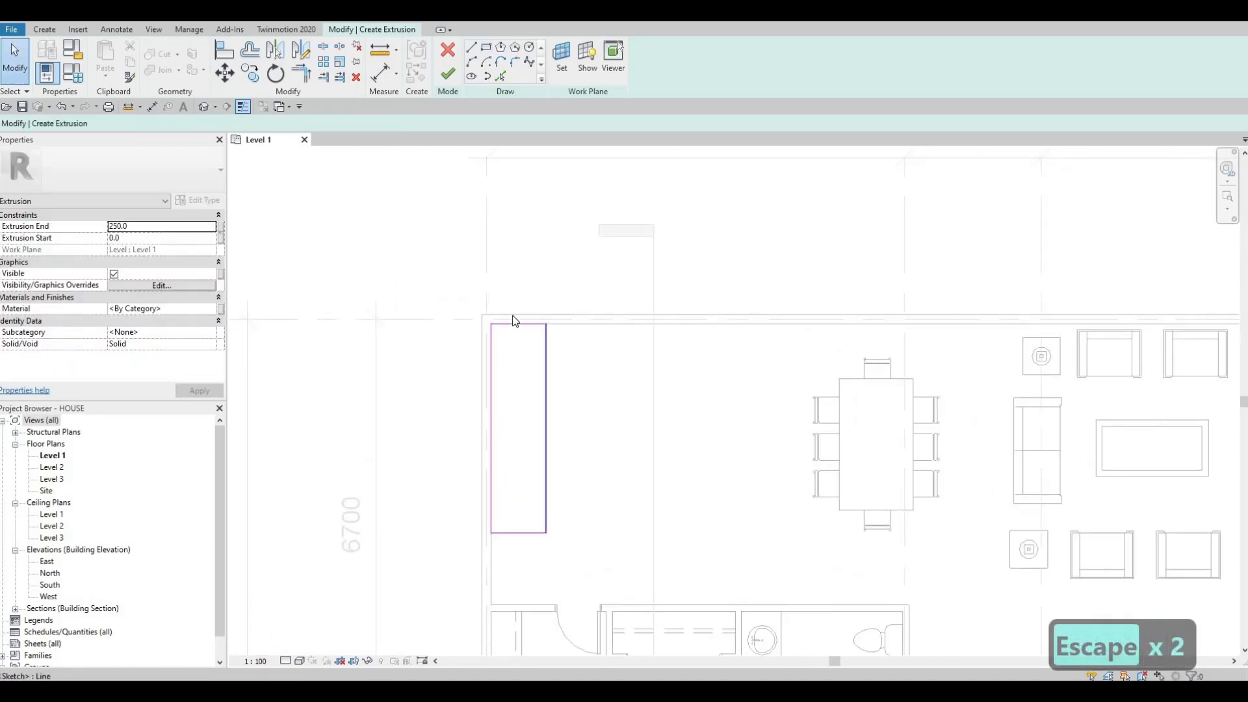
pyautogui.click(546, 326)
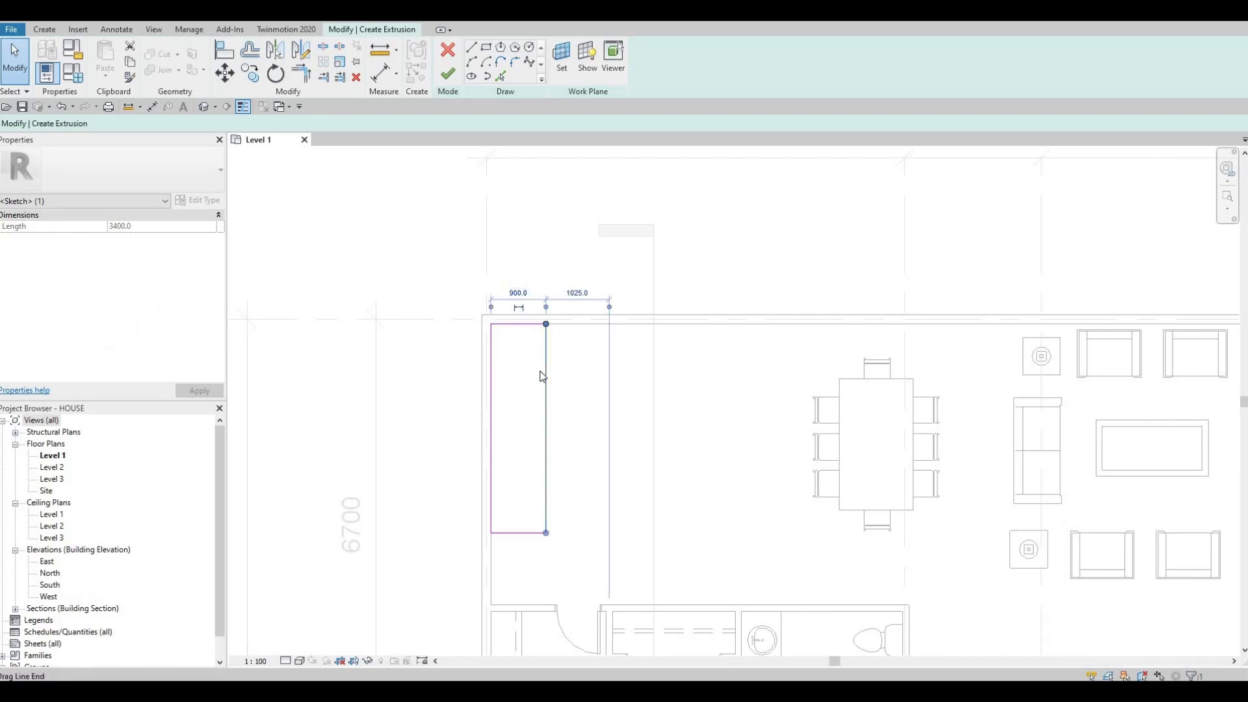
pyautogui.press('Escape')
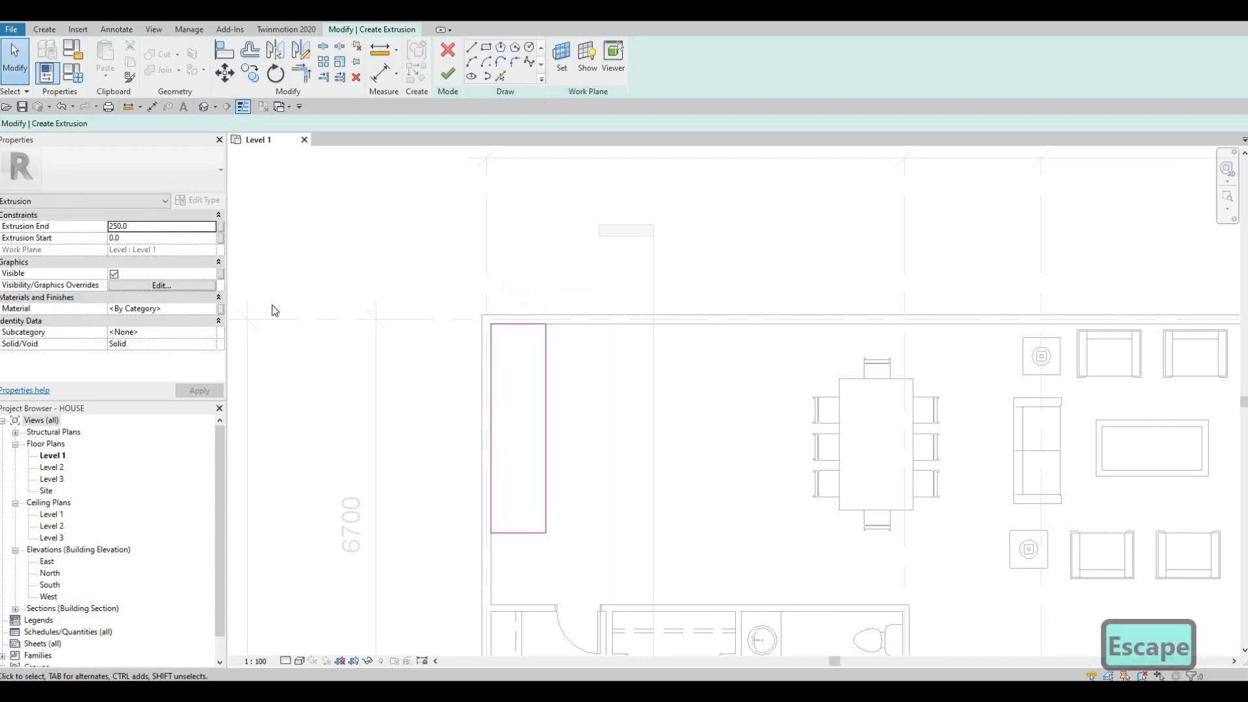
# Add the Paint material from the Misc category of AEC Materials to the project and apply it to the extrusion
pyautogui.click(211, 311)
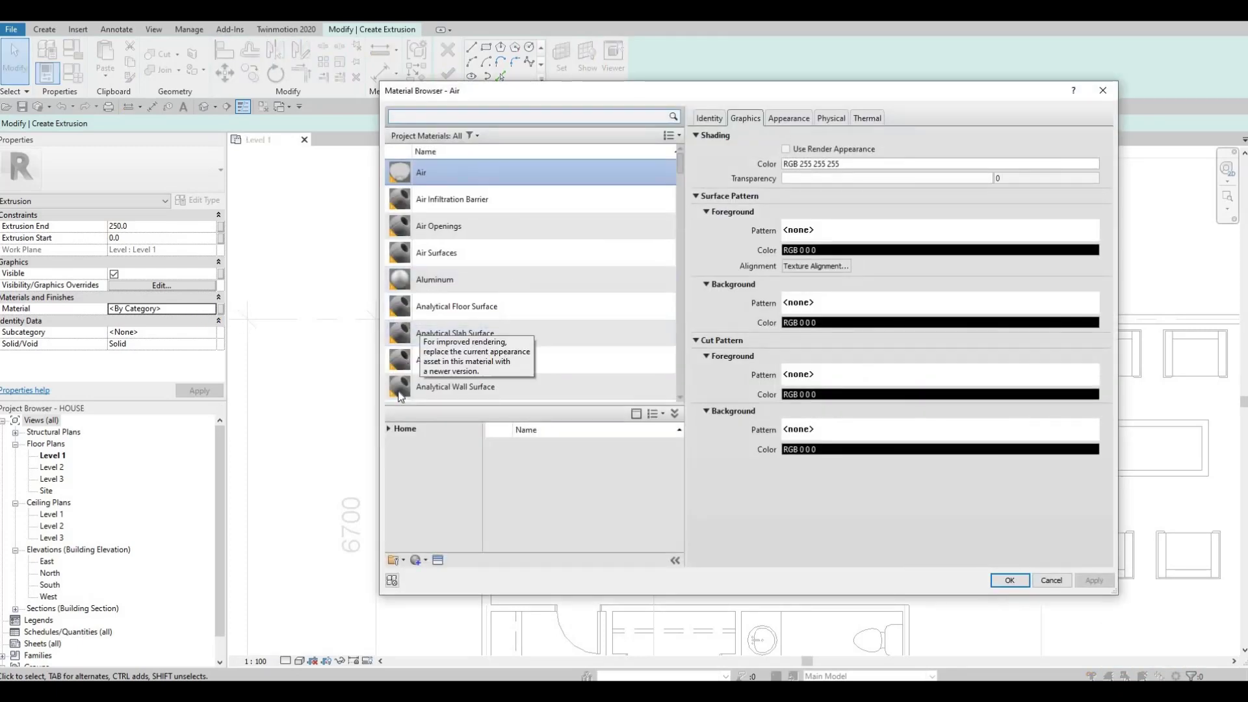
pyautogui.scroll(-3, 455, 351)
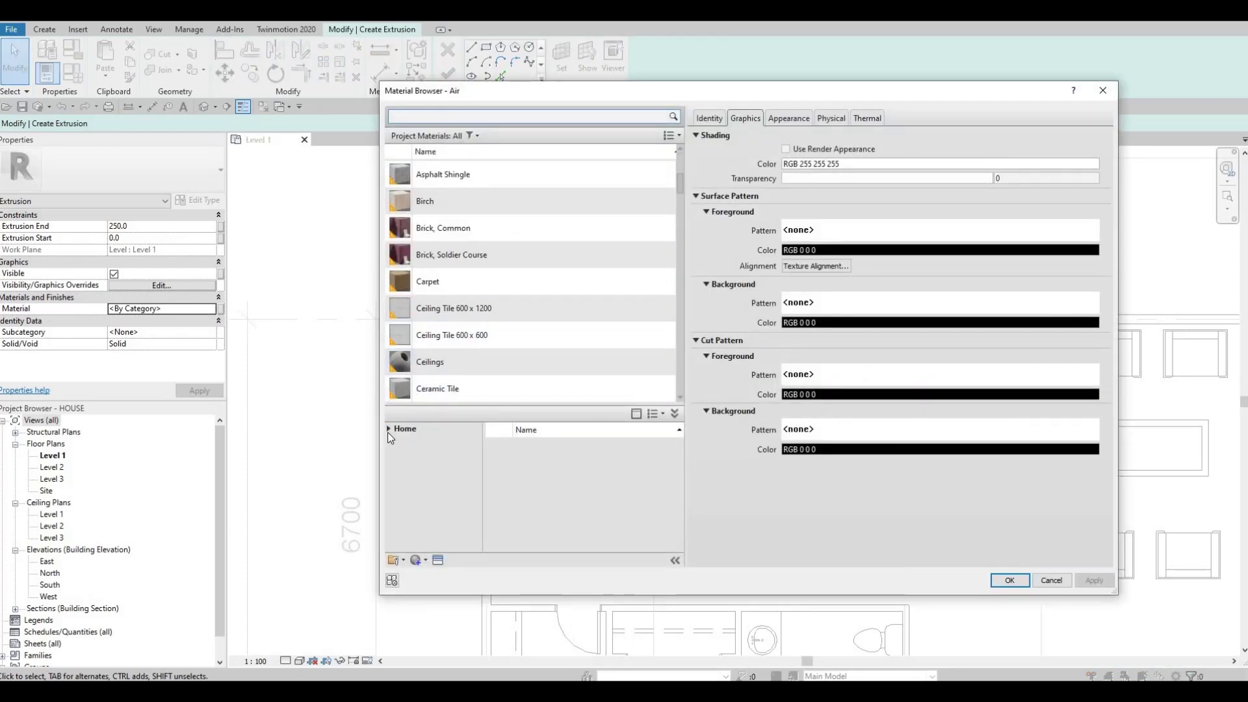
pyautogui.click(396, 453)
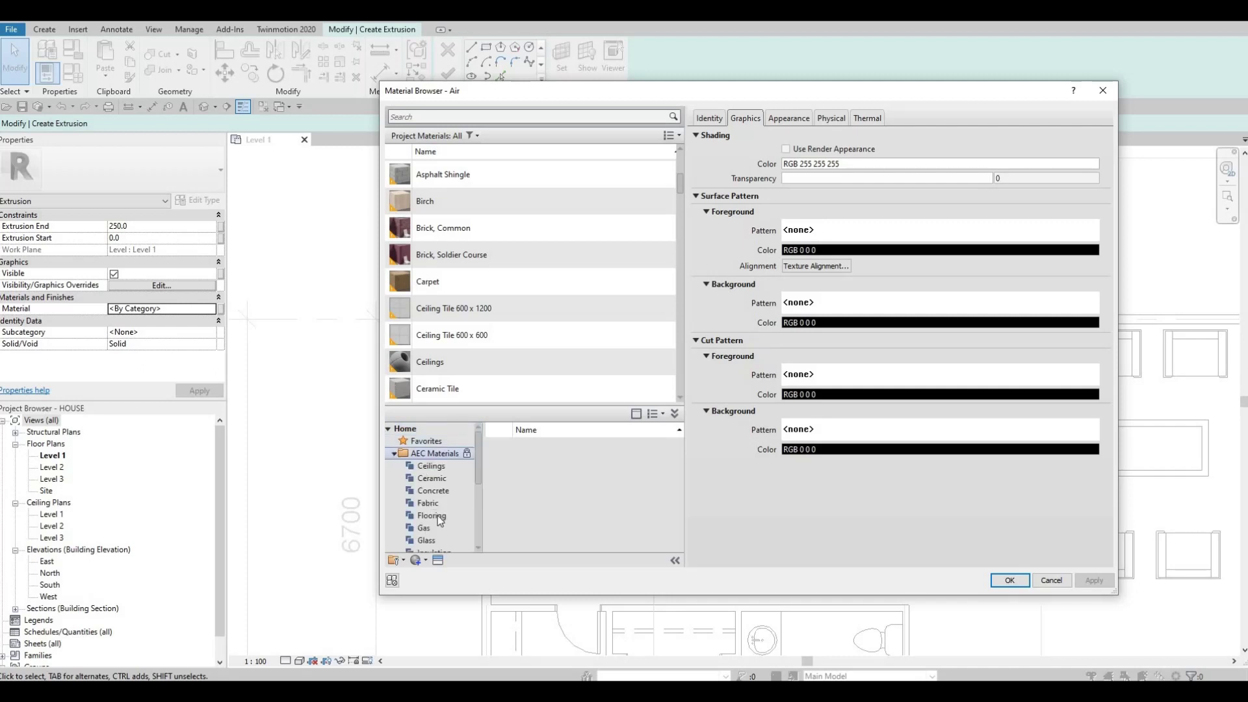
pyautogui.scroll(-1, 440, 525)
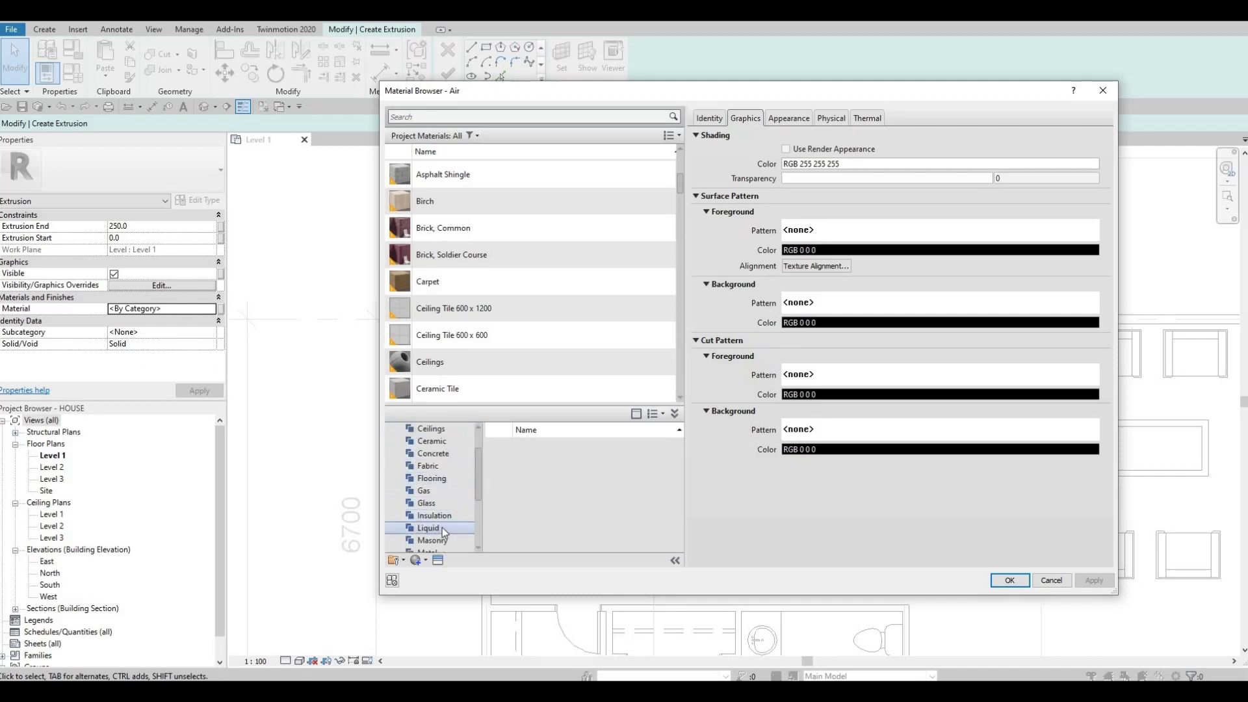
pyautogui.scroll(-1, 434, 527)
pyautogui.click(434, 527)
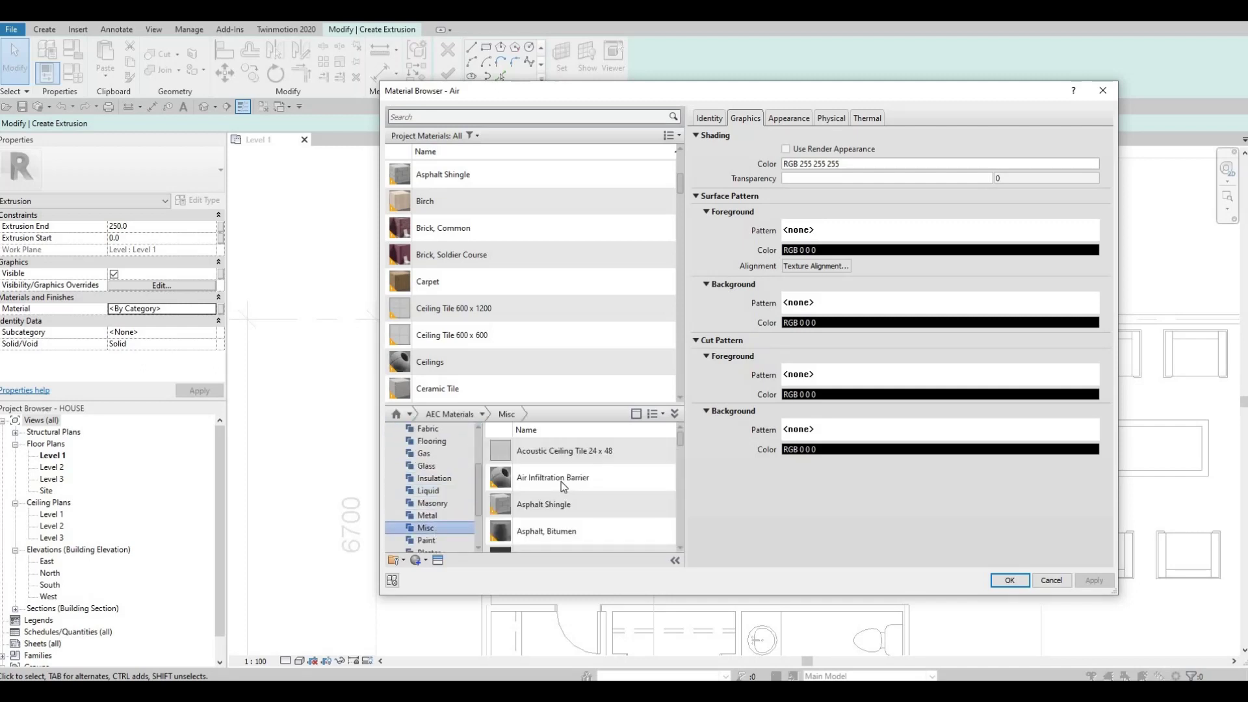
pyautogui.scroll(-3, 578, 524)
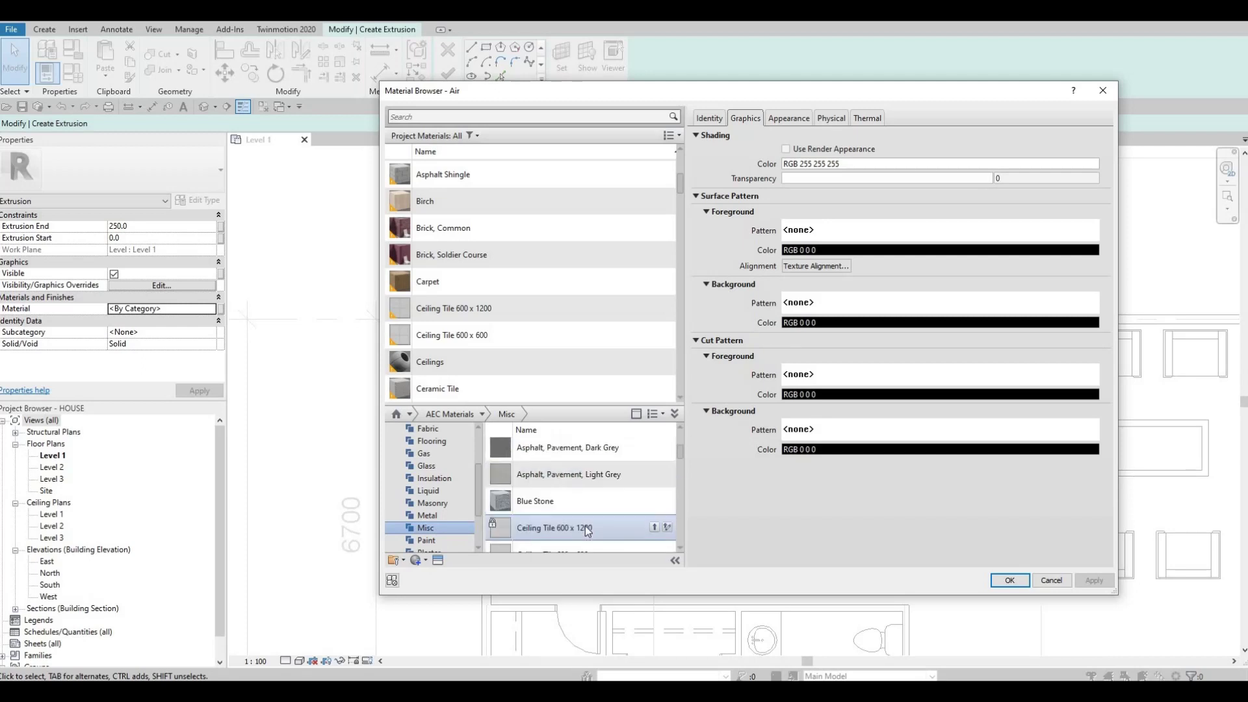
pyautogui.scroll(-3, 579, 529)
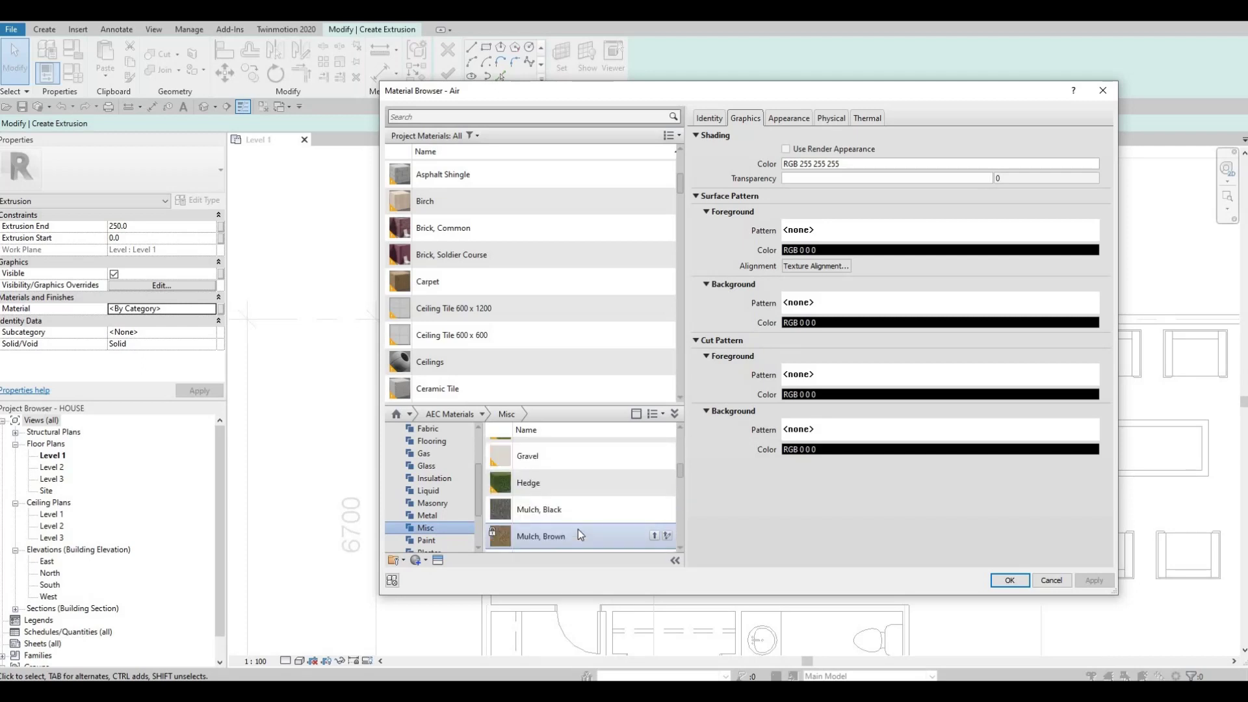
pyautogui.scroll(-1, 576, 529)
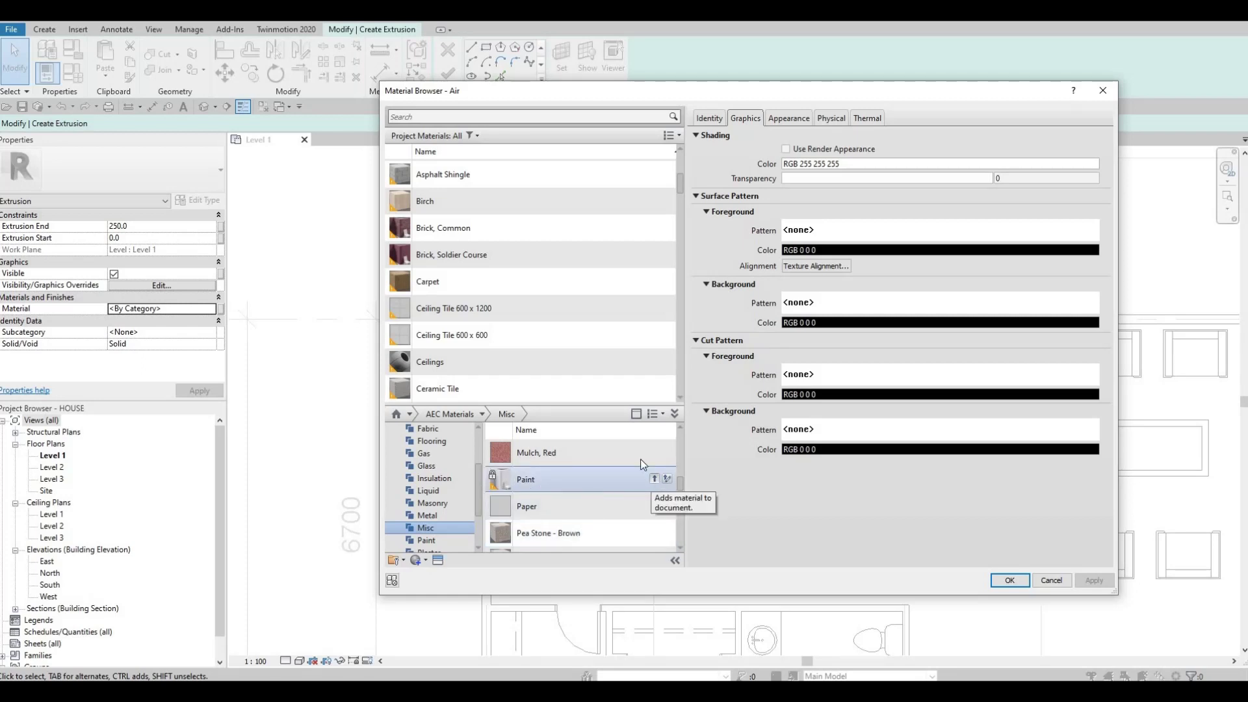
pyautogui.click(654, 478)
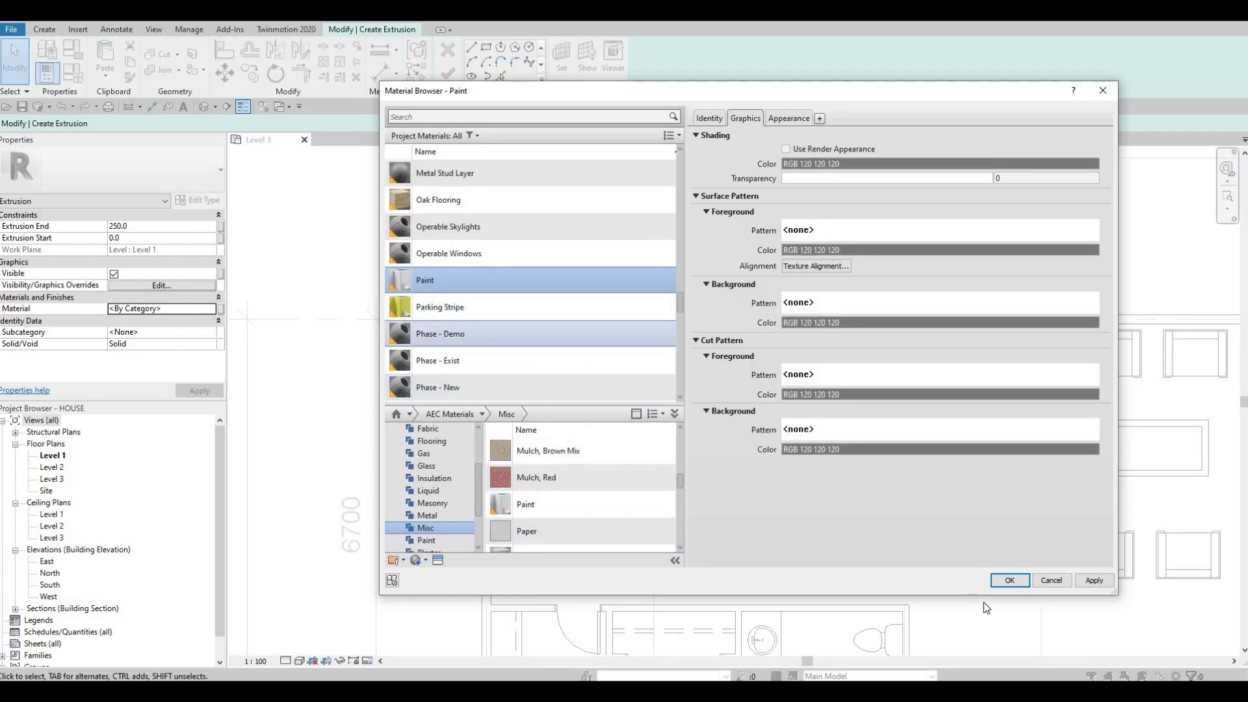
pyautogui.click(1094, 581)
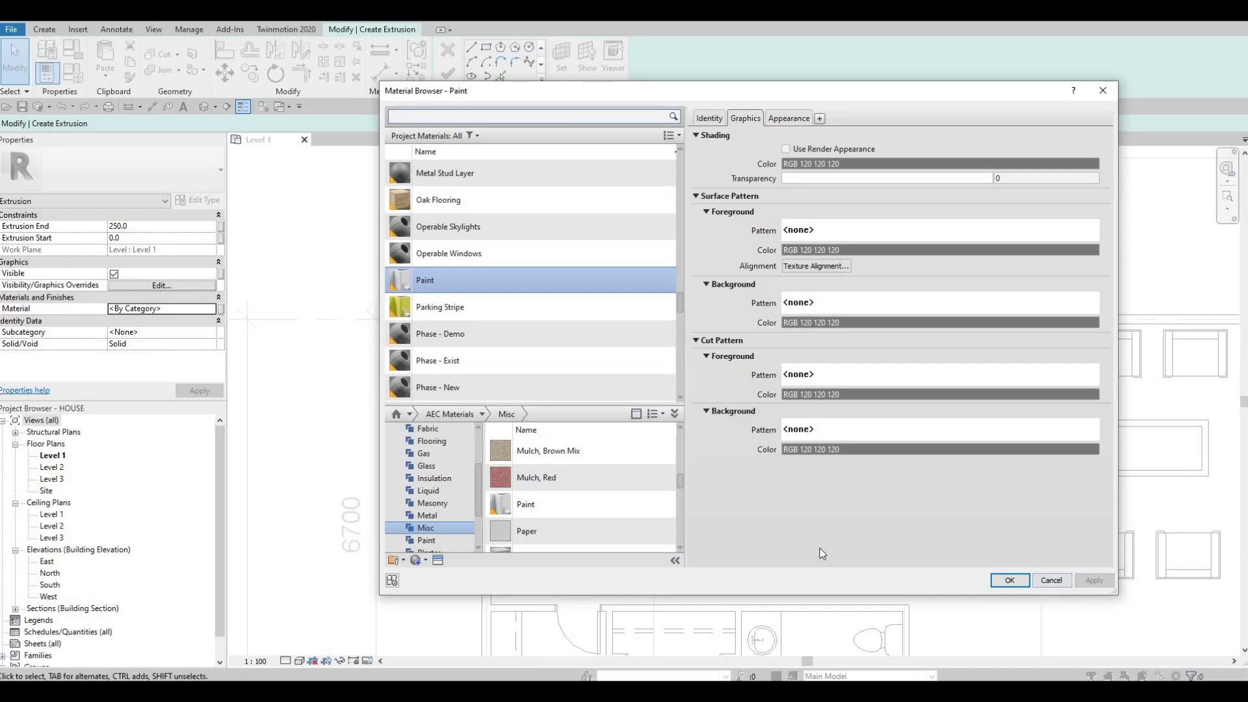
# Confirm the Paint material, finish the extrusion sketch, and open the default 3D view
pyautogui.press('Return')
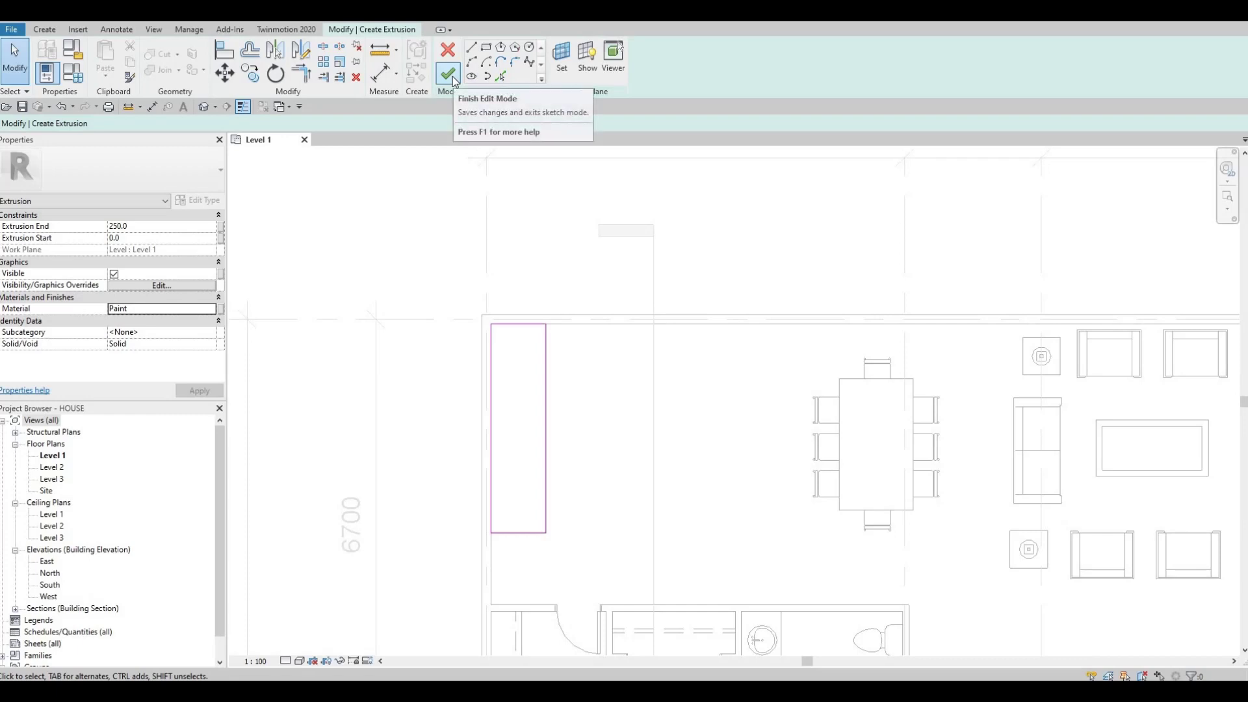
pyautogui.click(448, 75)
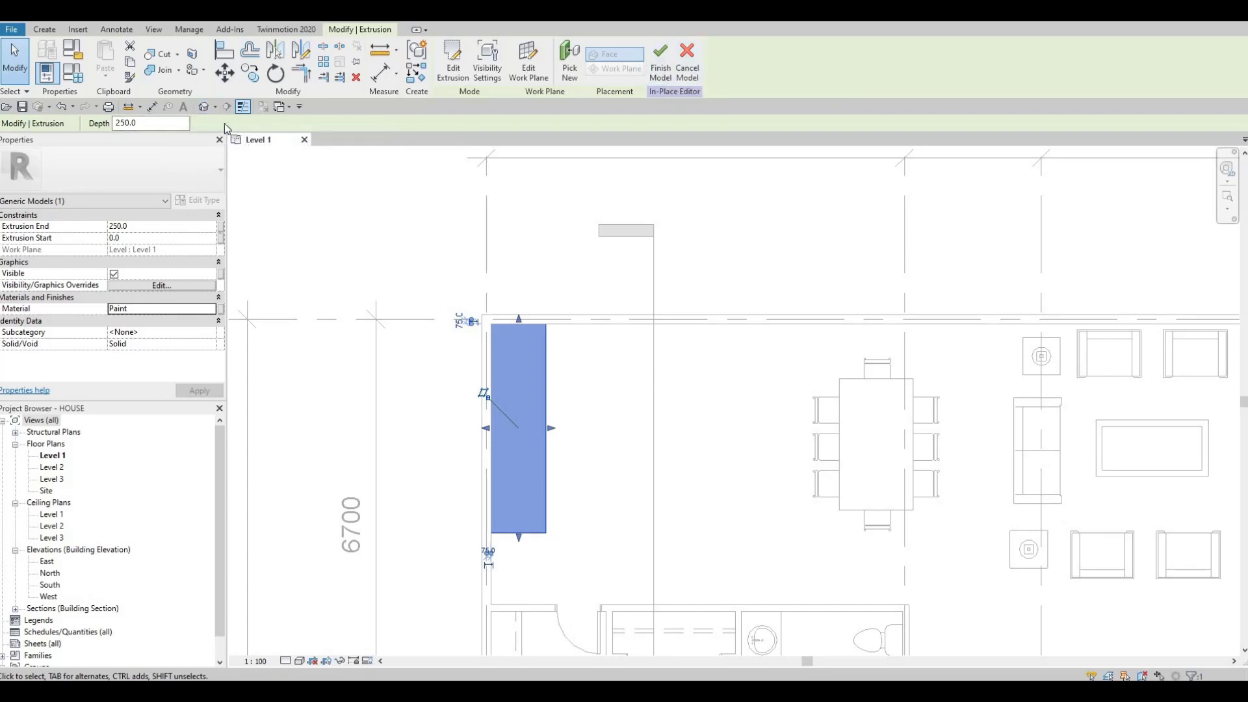
pyautogui.click(204, 106)
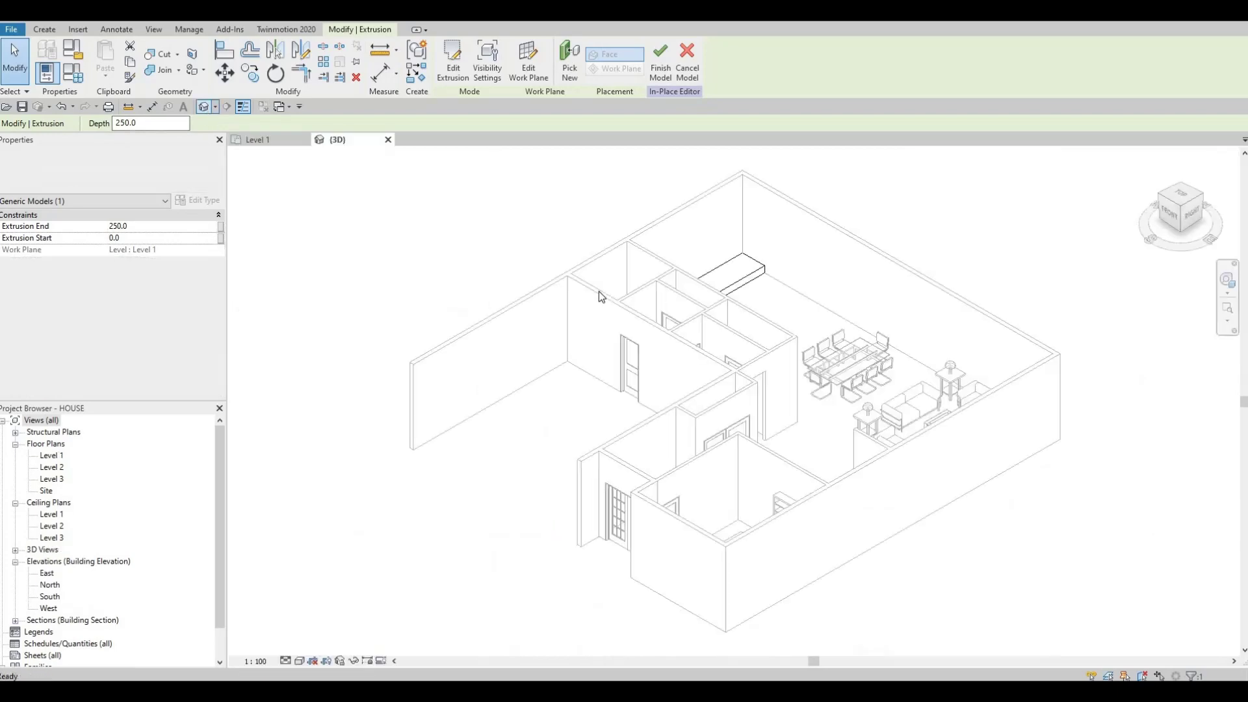
# Stretch the top of the extrusion upward in the 3D view and set its Extrusion End to 700
pyautogui.keyDown('shift'); pyautogui.moveTo(559, 346); pyautogui.dragTo(582, 338, button='middle'); pyautogui.keyUp('shift')
pyautogui.moveTo(838, 281); pyautogui.dragTo(588, 364, button='middle')
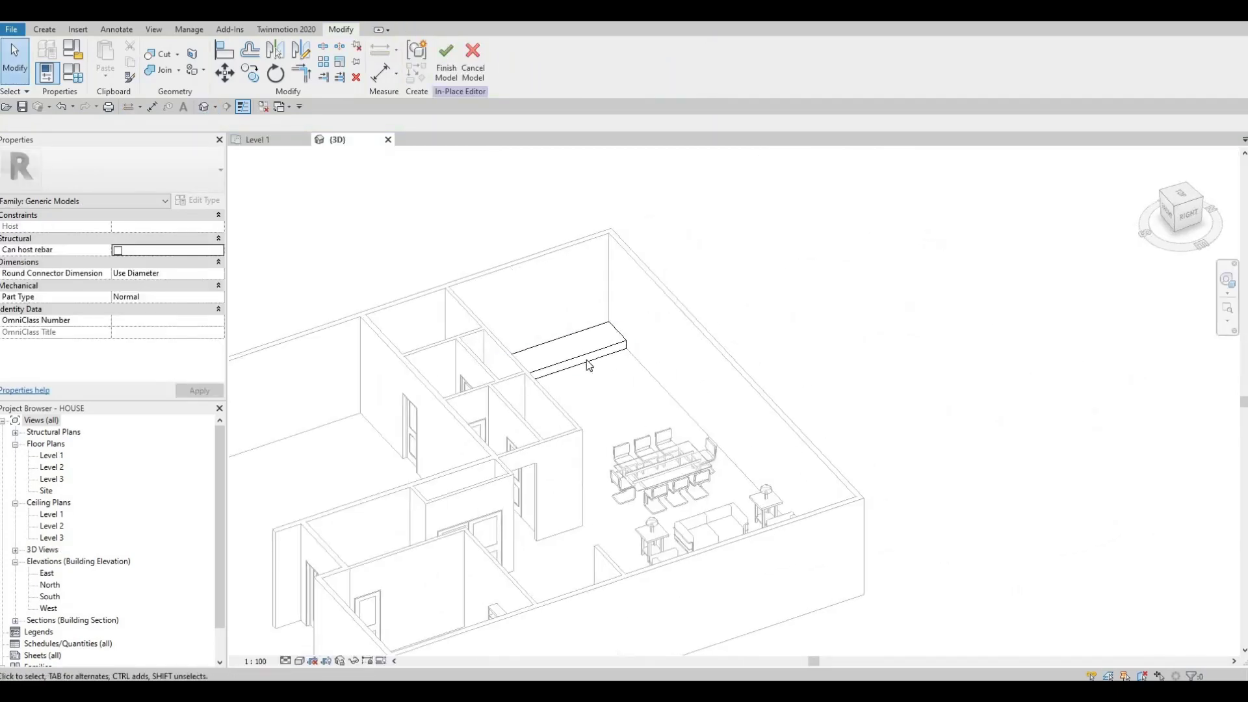
pyautogui.scroll(2, 587, 365)
pyautogui.click(596, 348)
pyautogui.scroll(2, 553, 356)
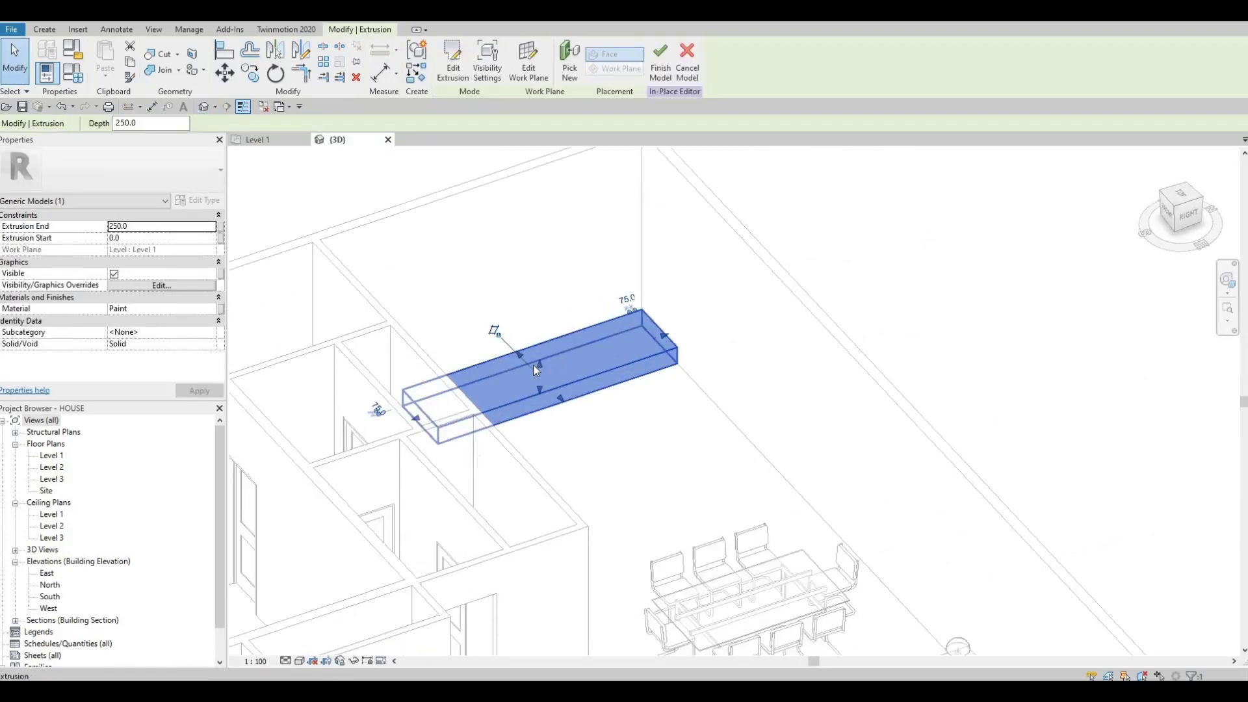
pyautogui.moveTo(538, 344); pyautogui.dragTo(539, 310)
pyautogui.click(141, 227)
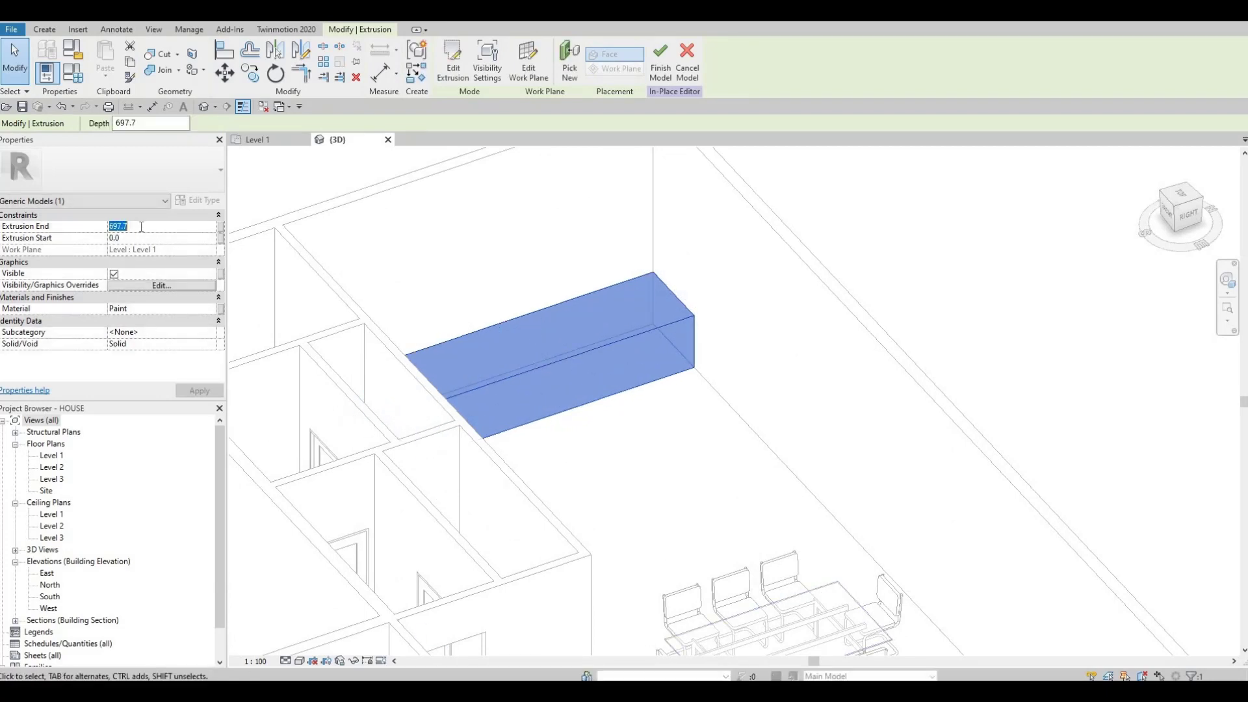
pyautogui.write('700')
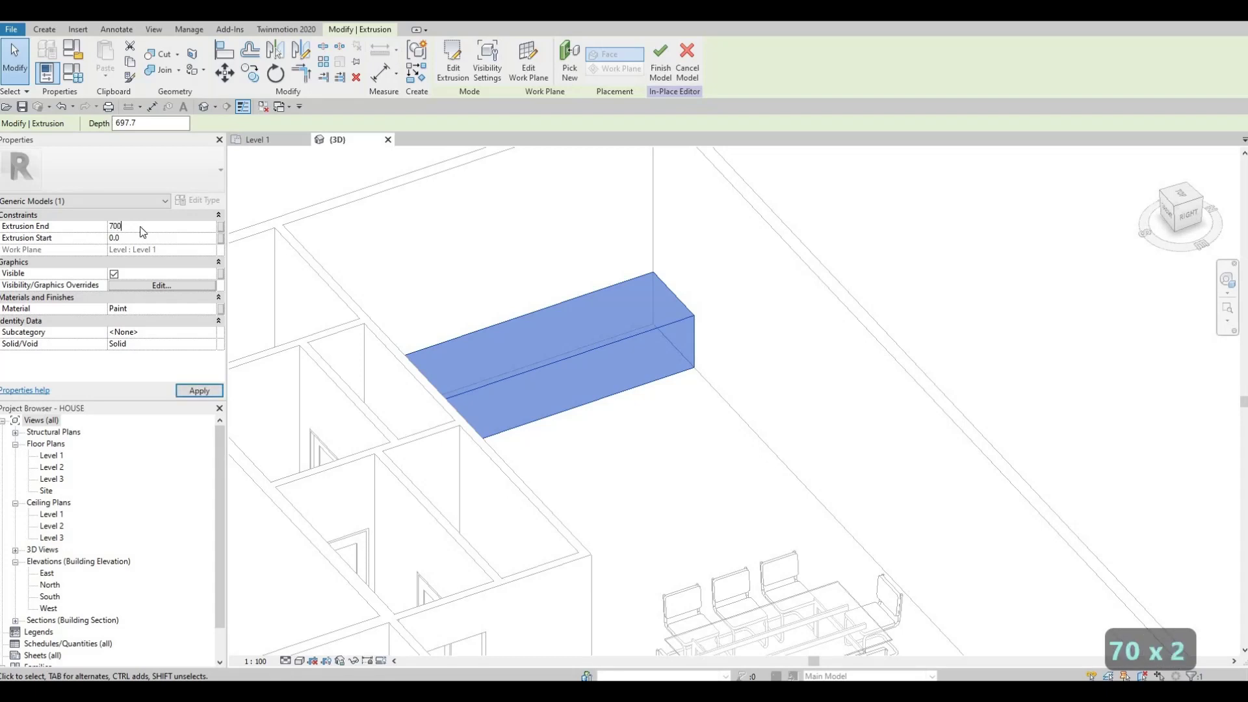
pyautogui.press('Return')
# Set the extrusion's Extrusion End to 850
pyautogui.keyDown('shift'); pyautogui.moveTo(490, 365); pyautogui.dragTo(653, 460, button='middle'); pyautogui.keyUp('shift')
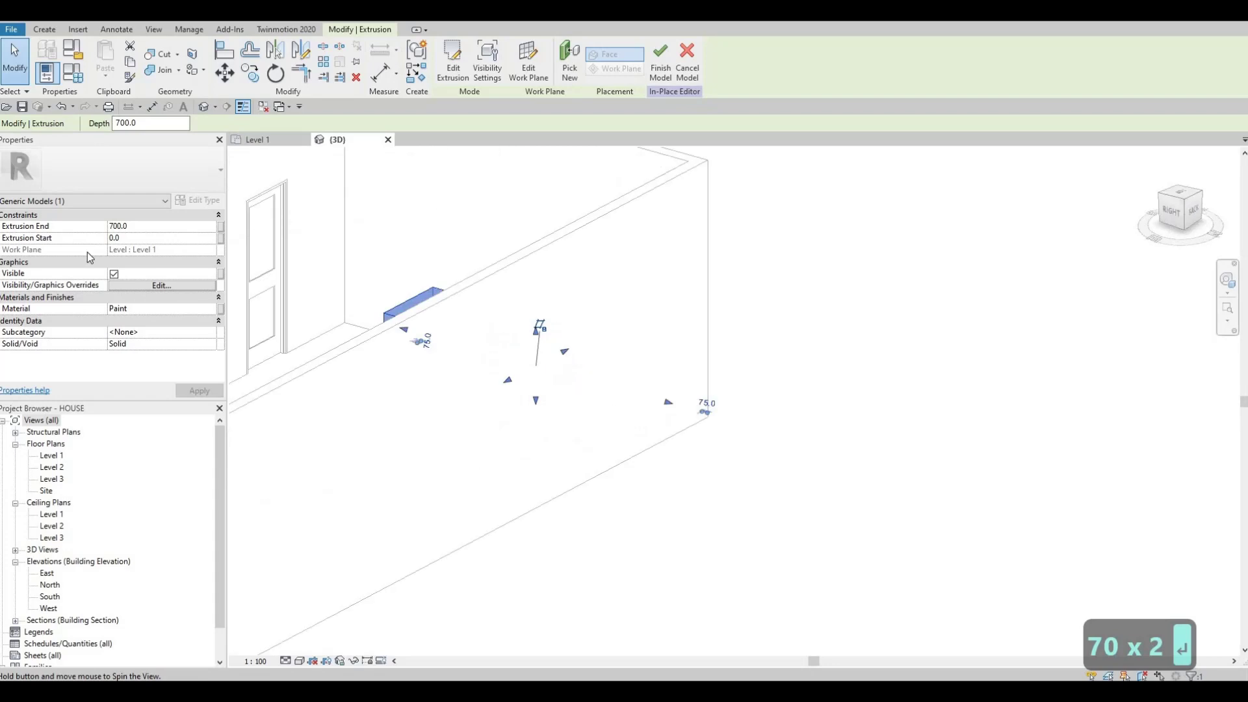
pyautogui.click(137, 229)
pyautogui.write('80')
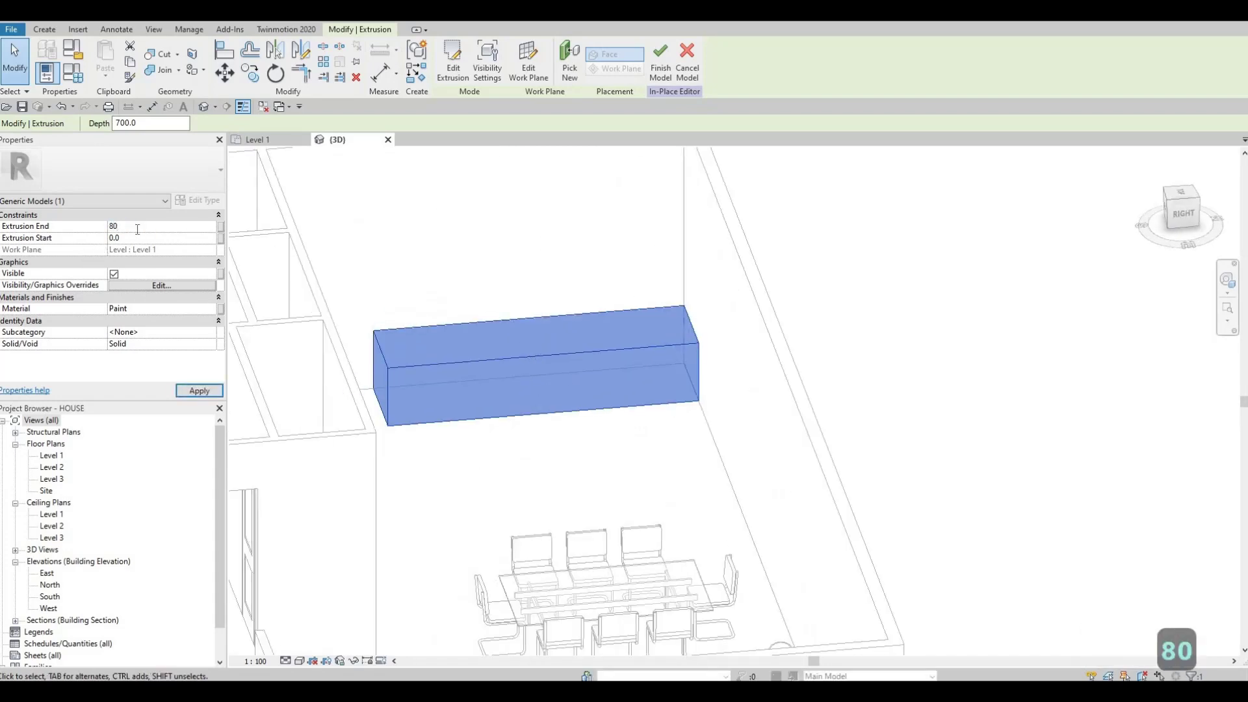
pyautogui.press('BackSpace')
pyautogui.write('50')
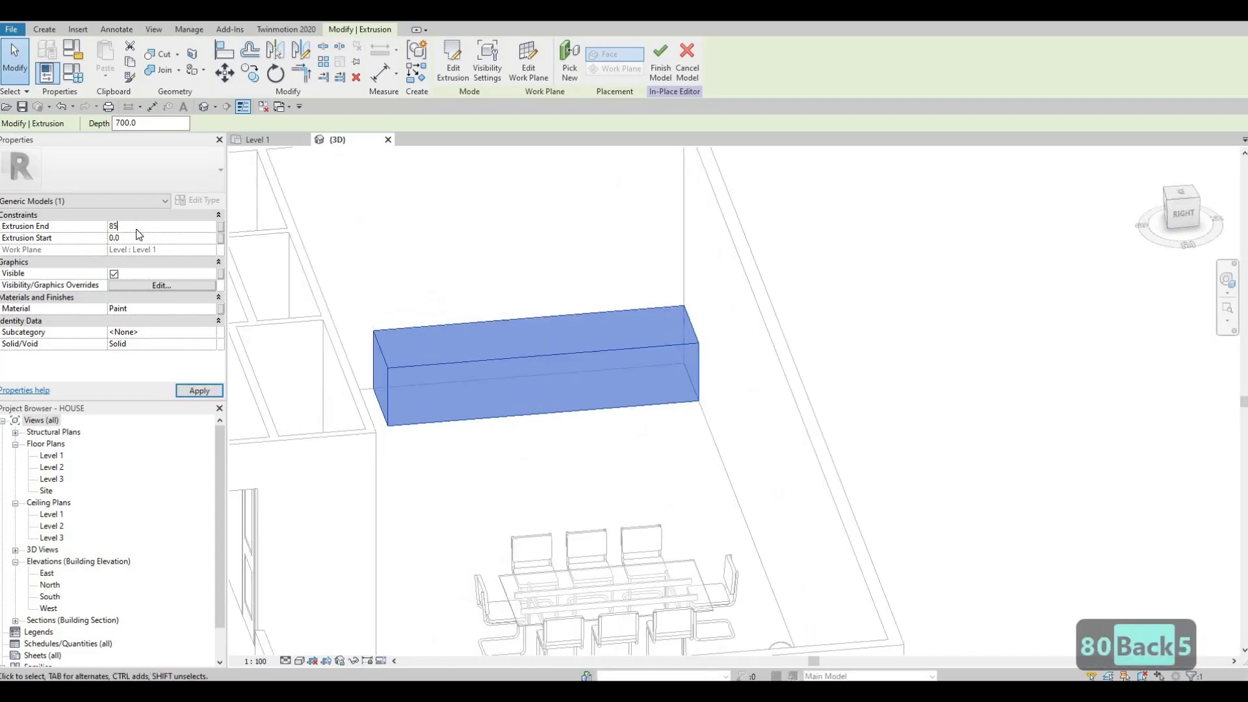
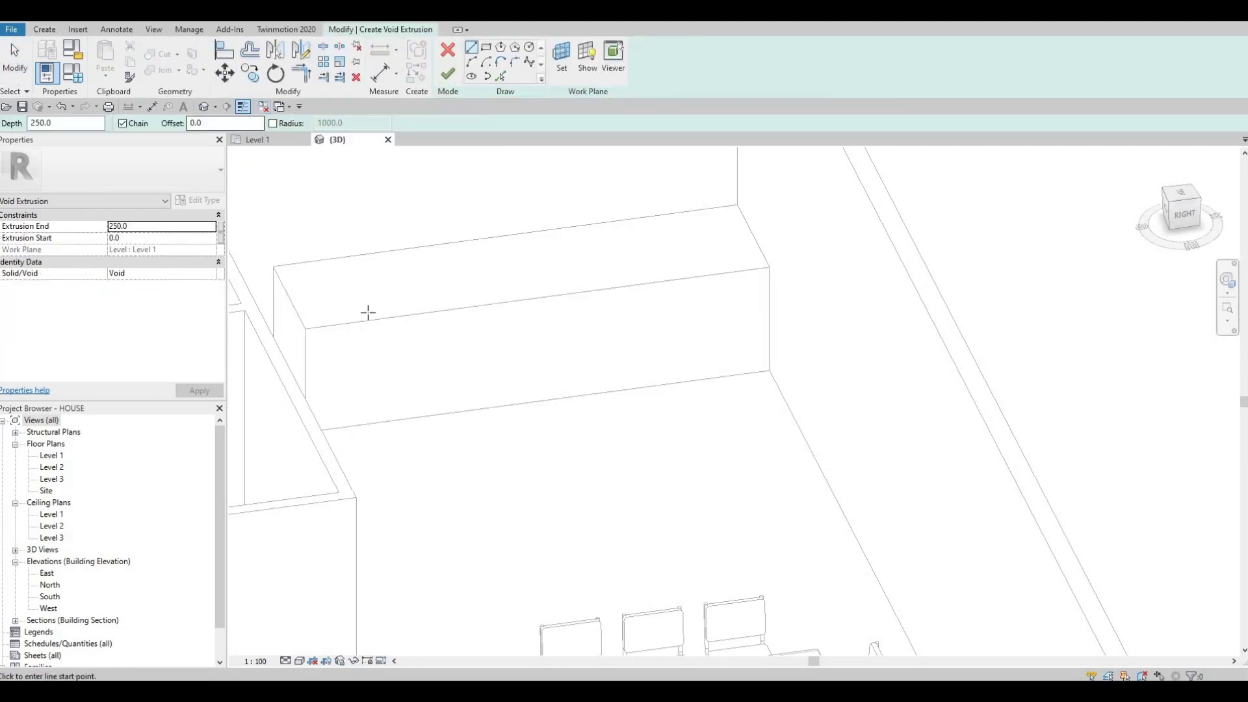
pyautogui.keyDown('shift'); pyautogui.moveTo(440, 332); pyautogui.dragTo(680, 316, button='middle'); pyautogui.keyUp('shift')
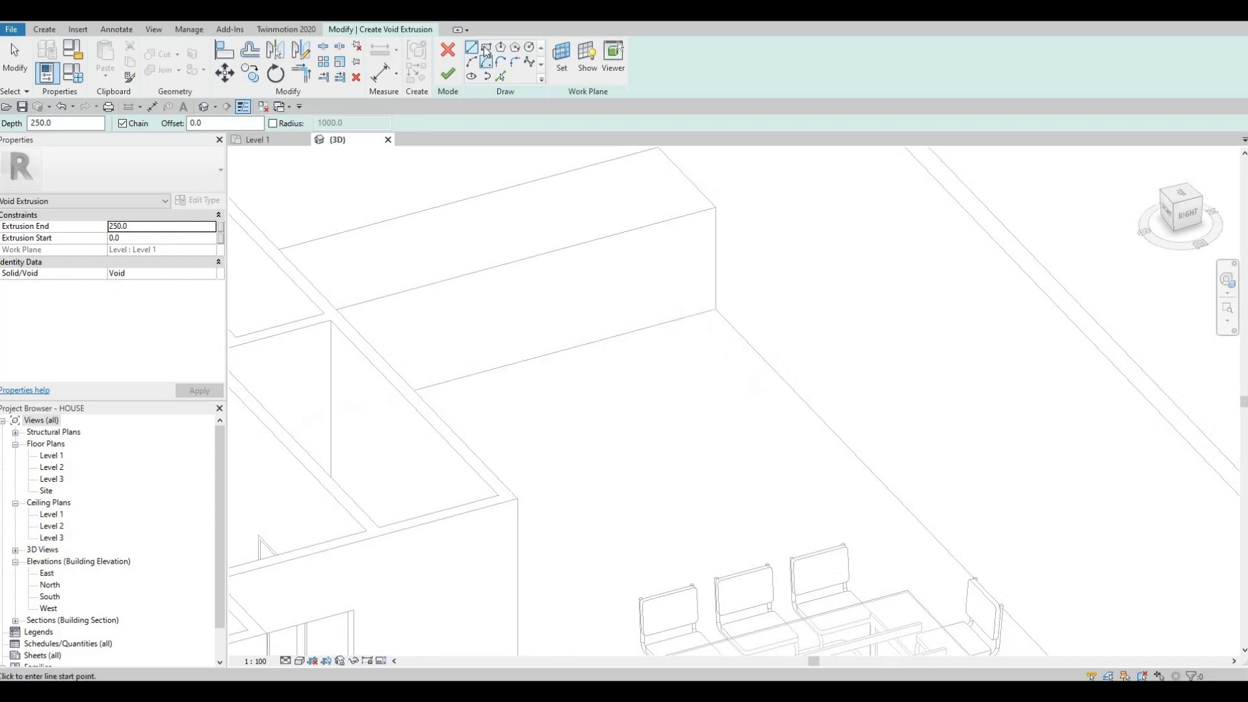
pyautogui.scroll(5, 774, 387)
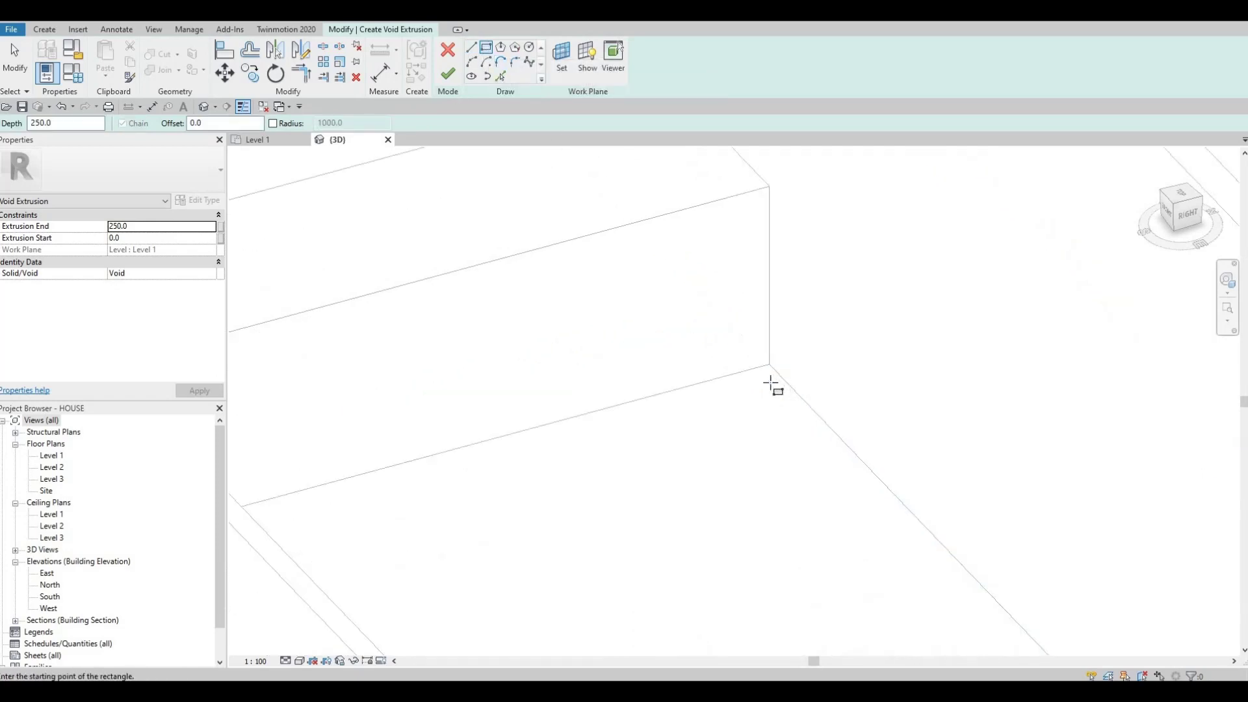
pyautogui.click(771, 384)
pyautogui.click(740, 361)
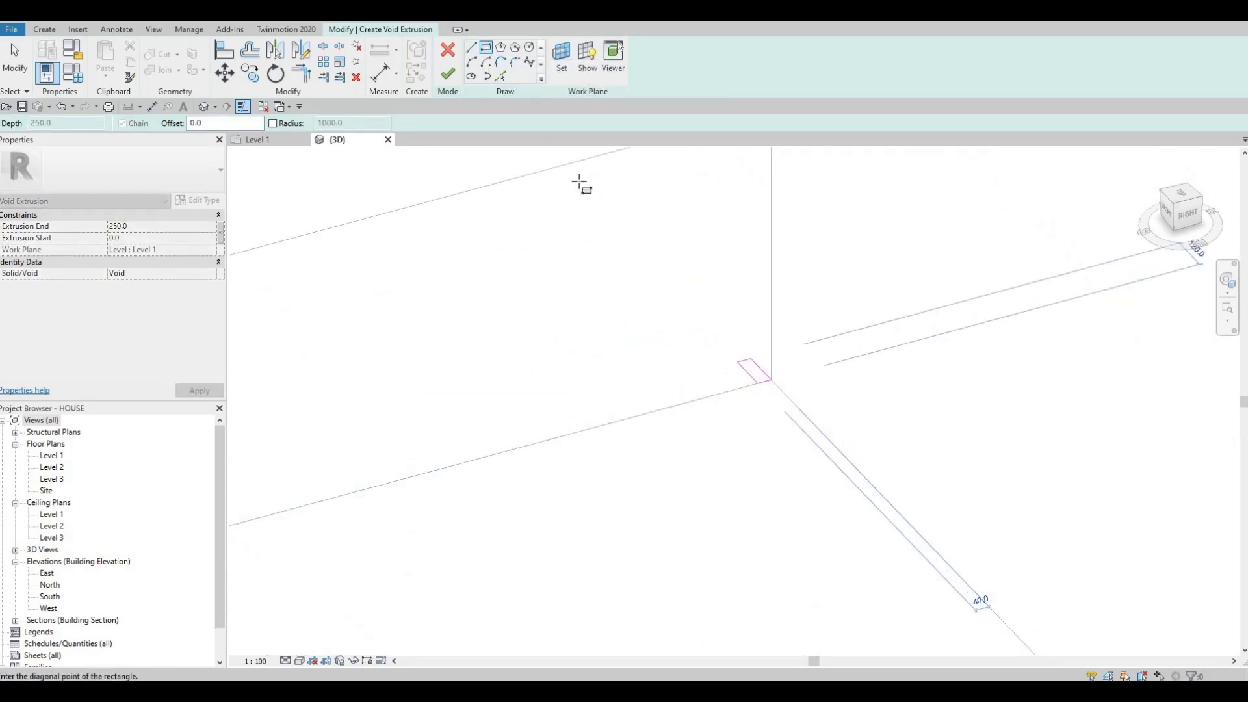
pyautogui.press('Escape')
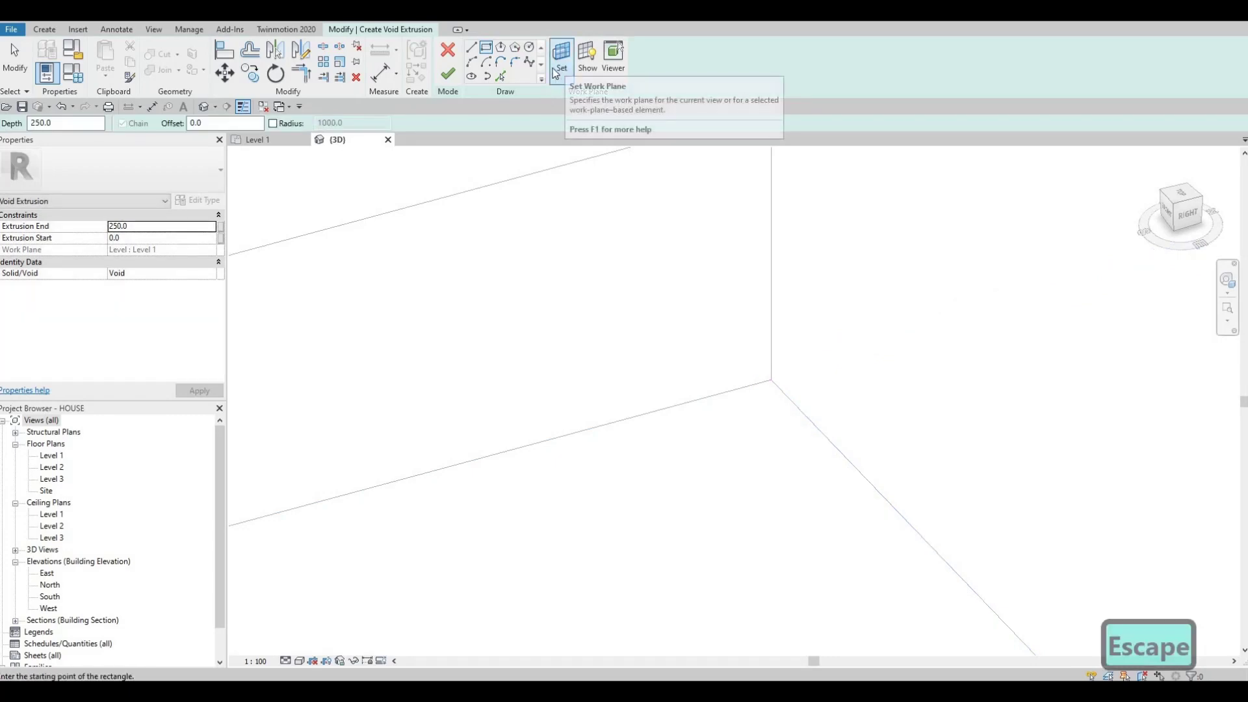
# Set the void extrusion's work plane by picking the long front face of the solid extrusion
pyautogui.click(564, 69)
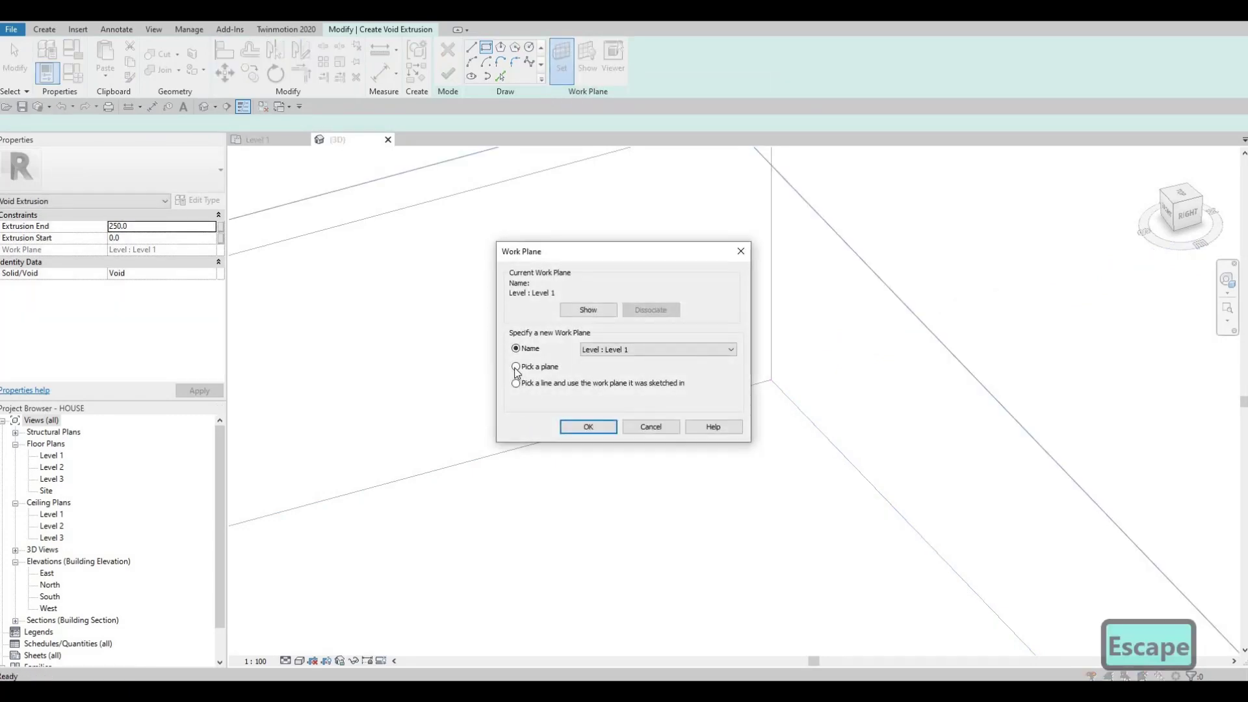
pyautogui.hotkey('alt', 'p')
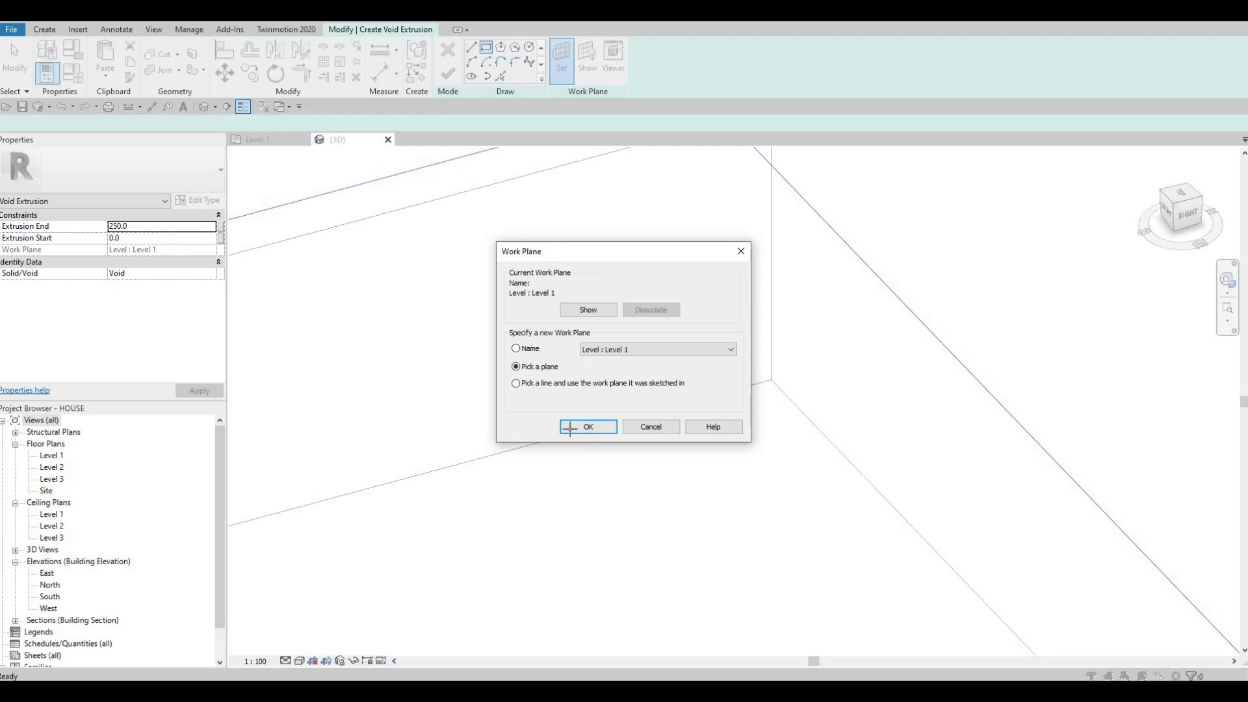
pyautogui.click(572, 427)
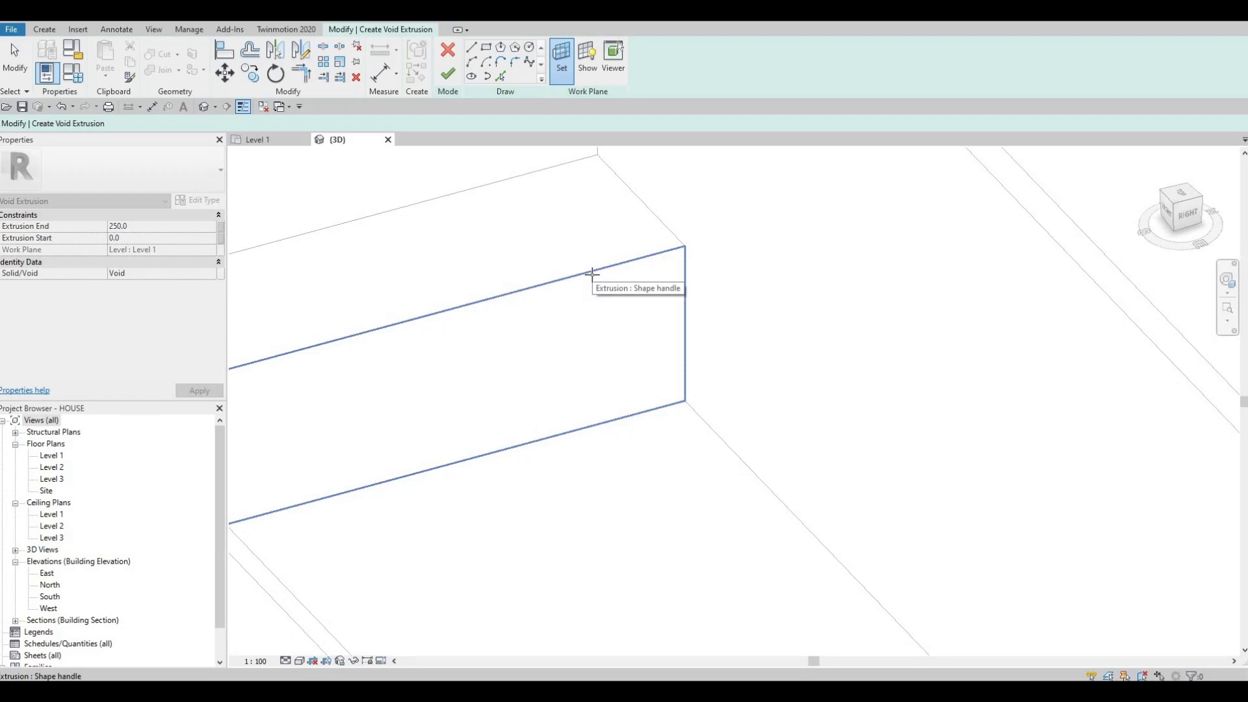
pyautogui.click(593, 273)
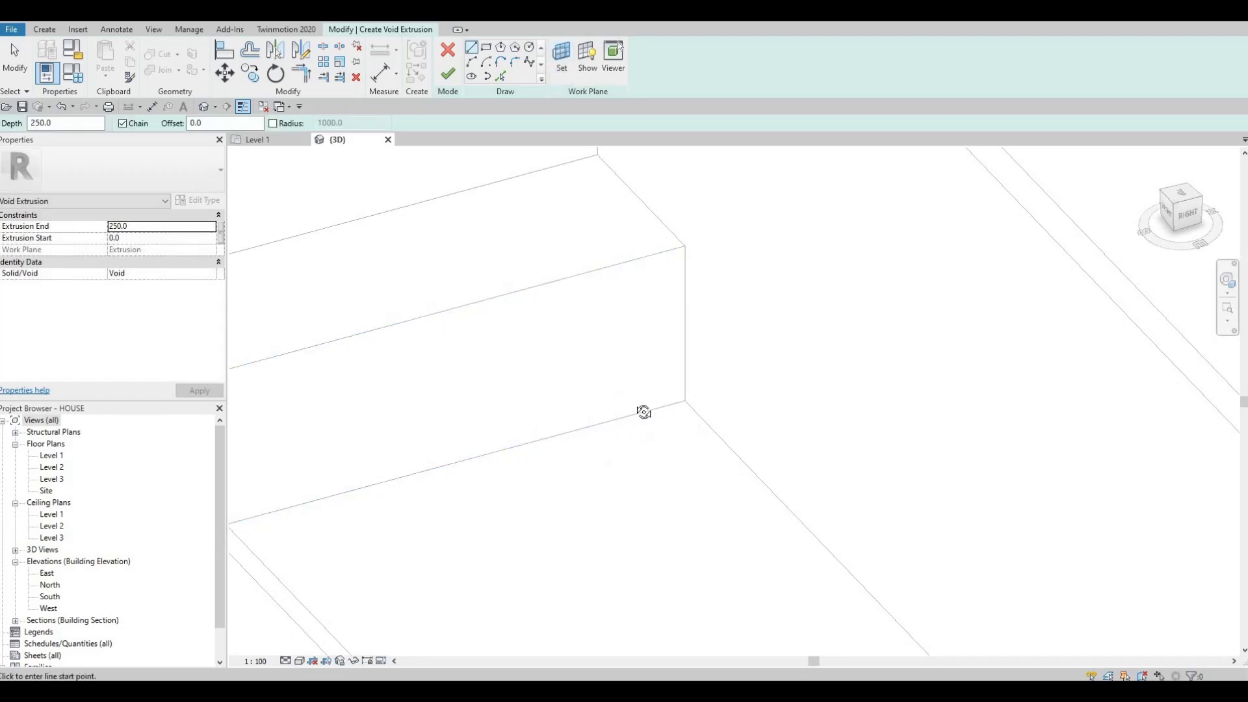
pyautogui.keyDown('shift'); pyautogui.moveTo(629, 310); pyautogui.dragTo(657, 309, button='middle'); pyautogui.keyUp('shift')
pyautogui.scroll(2, 630, 310)
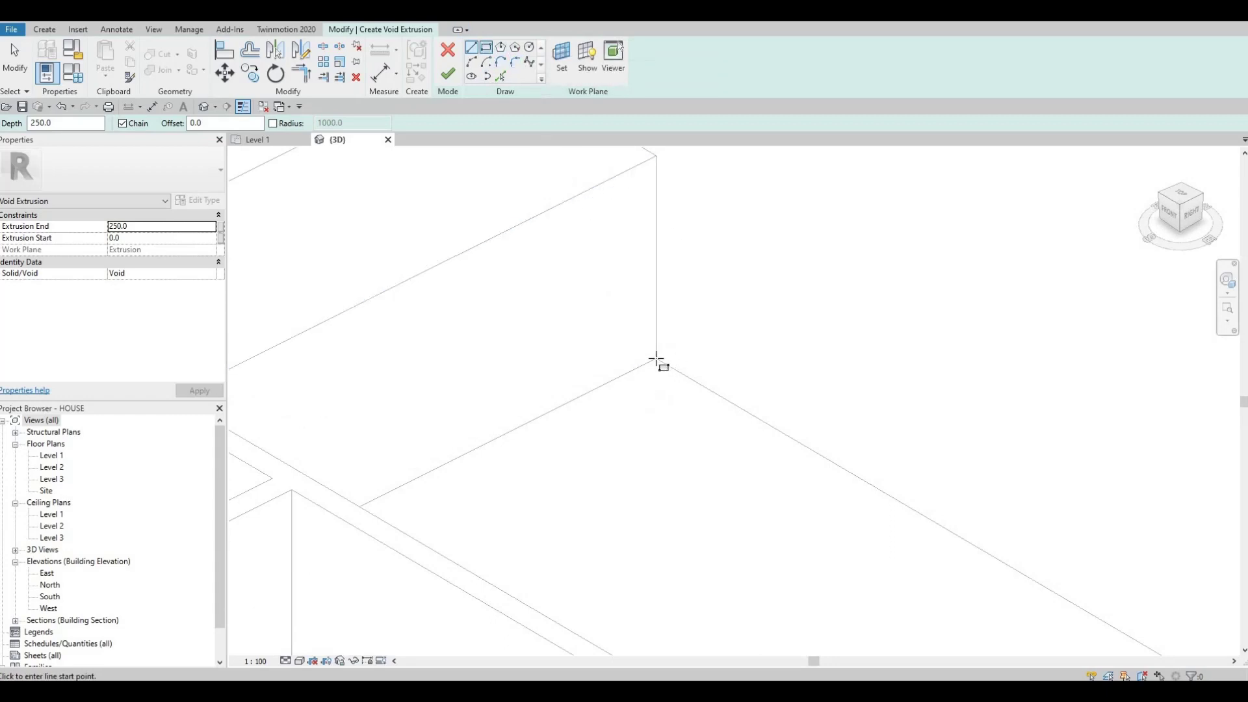
pyautogui.click(628, 351)
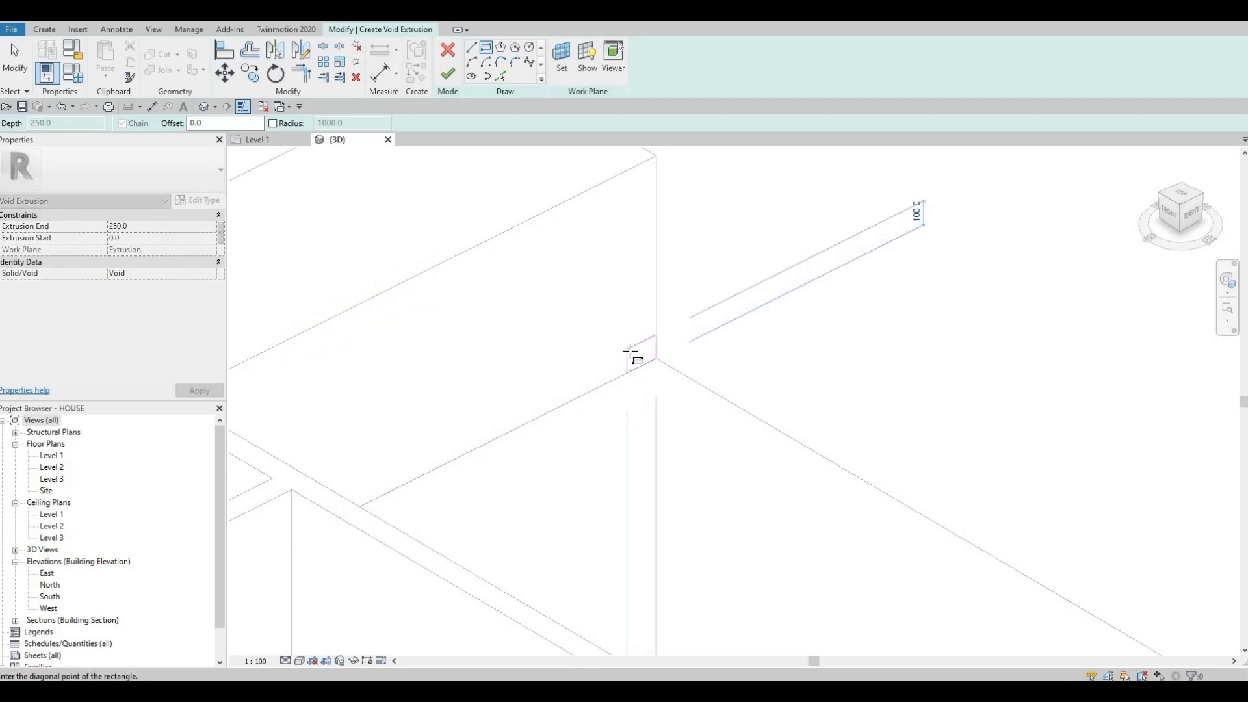
pyautogui.press('Escape')
pyautogui.keyDown('shift'); pyautogui.moveTo(563, 399); pyautogui.dragTo(461, 371, button='middle'); pyautogui.keyUp('shift')
pyautogui.scroll(-3, 399, 323)
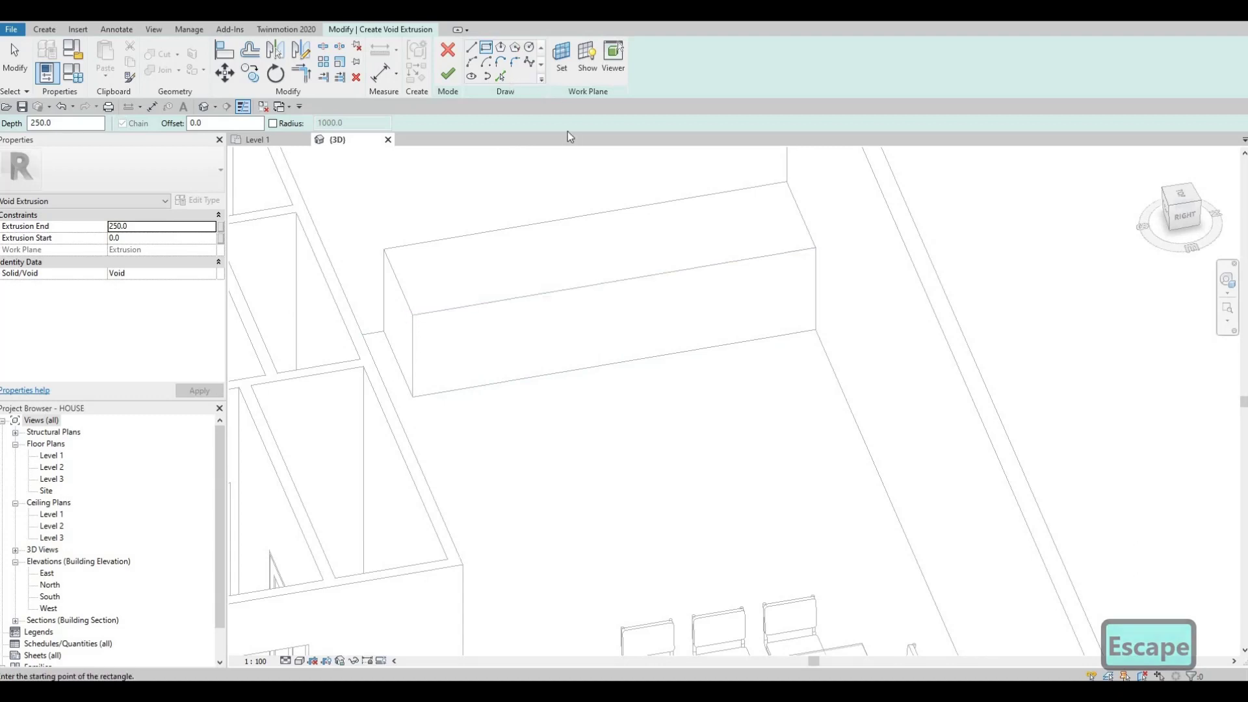
# Set the void extrusion's work plane by picking the short end face of the solid extrusion
pyautogui.click(559, 65)
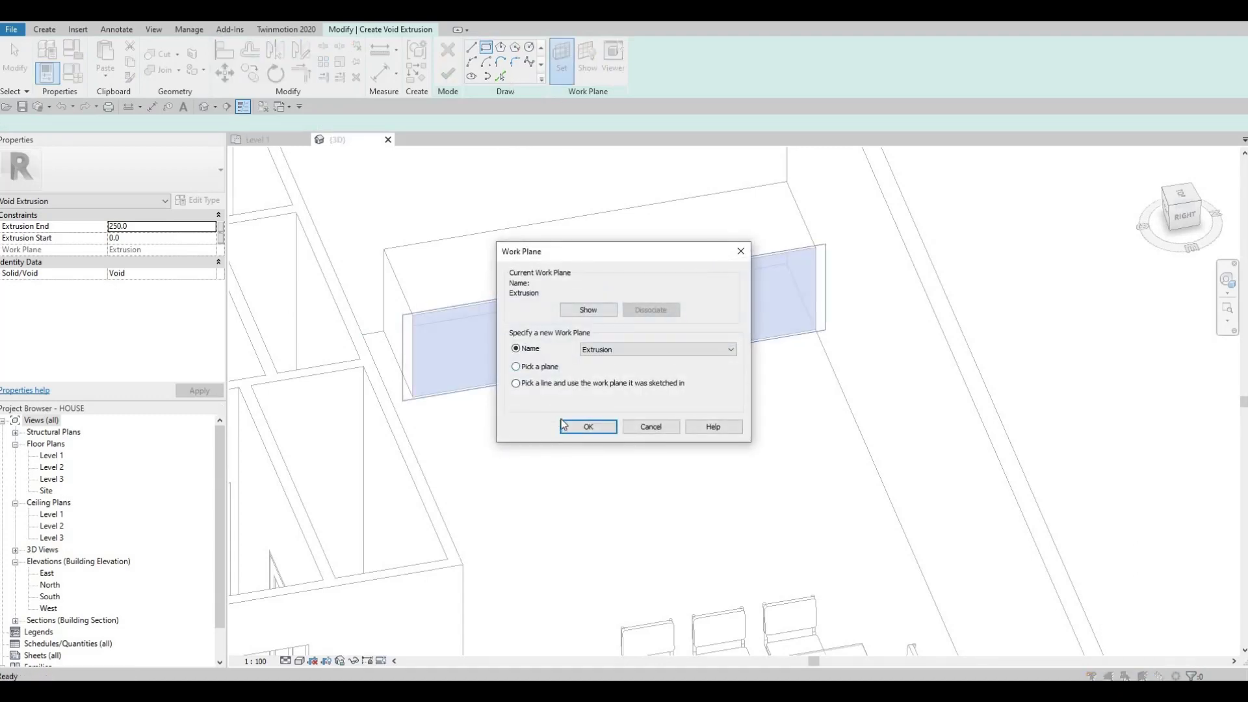
pyautogui.press('Return')
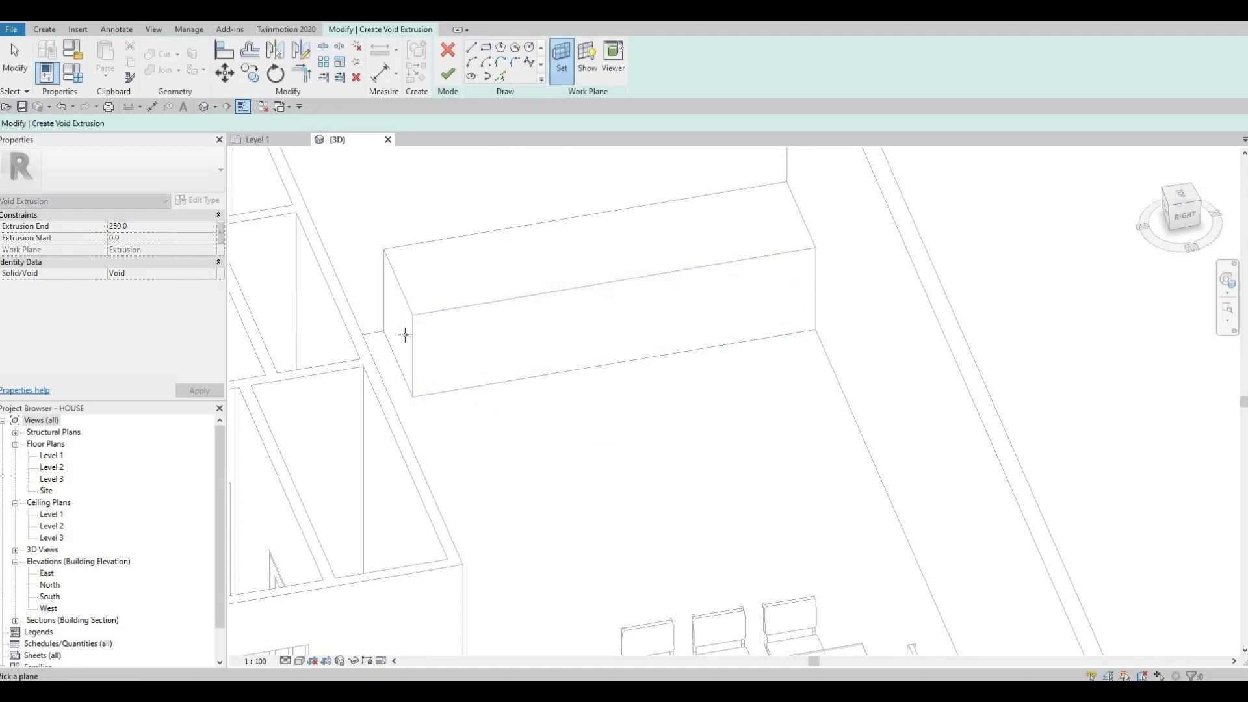
pyautogui.click(412, 384)
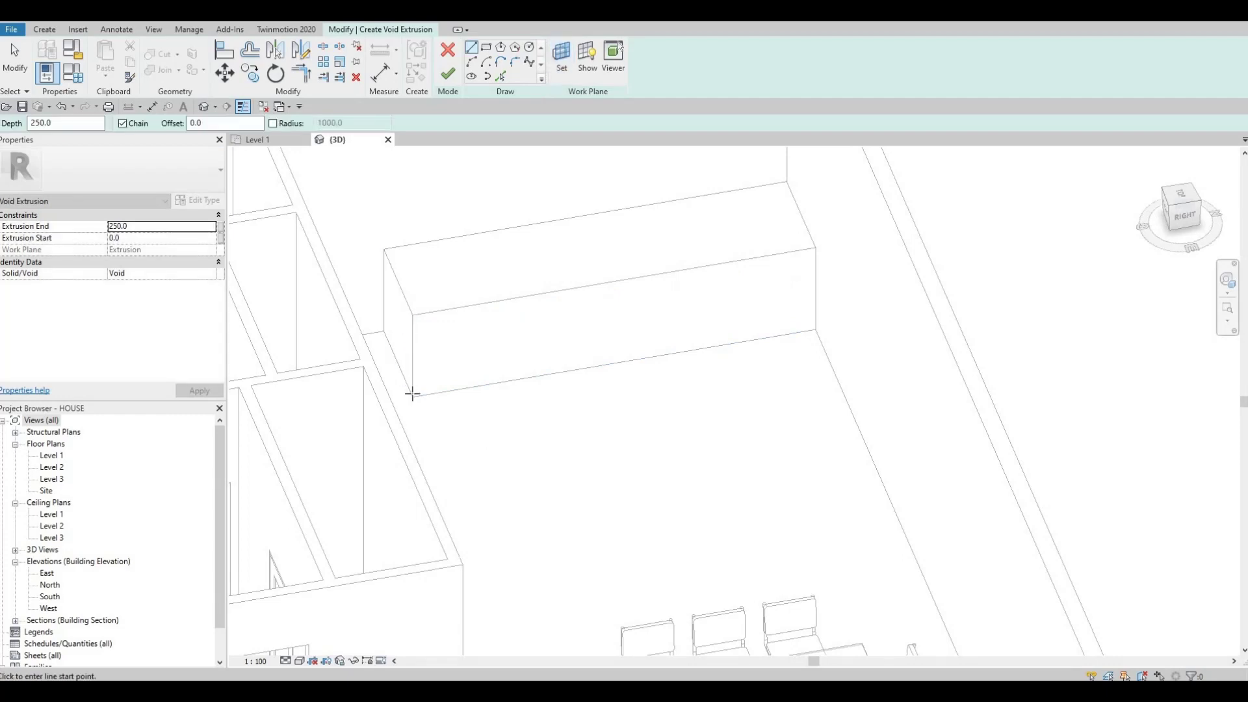
# Sketch a rectangle about 140 wide and 160 high on the end face, starting at its lower front corner
pyautogui.scroll(2, 412, 384)
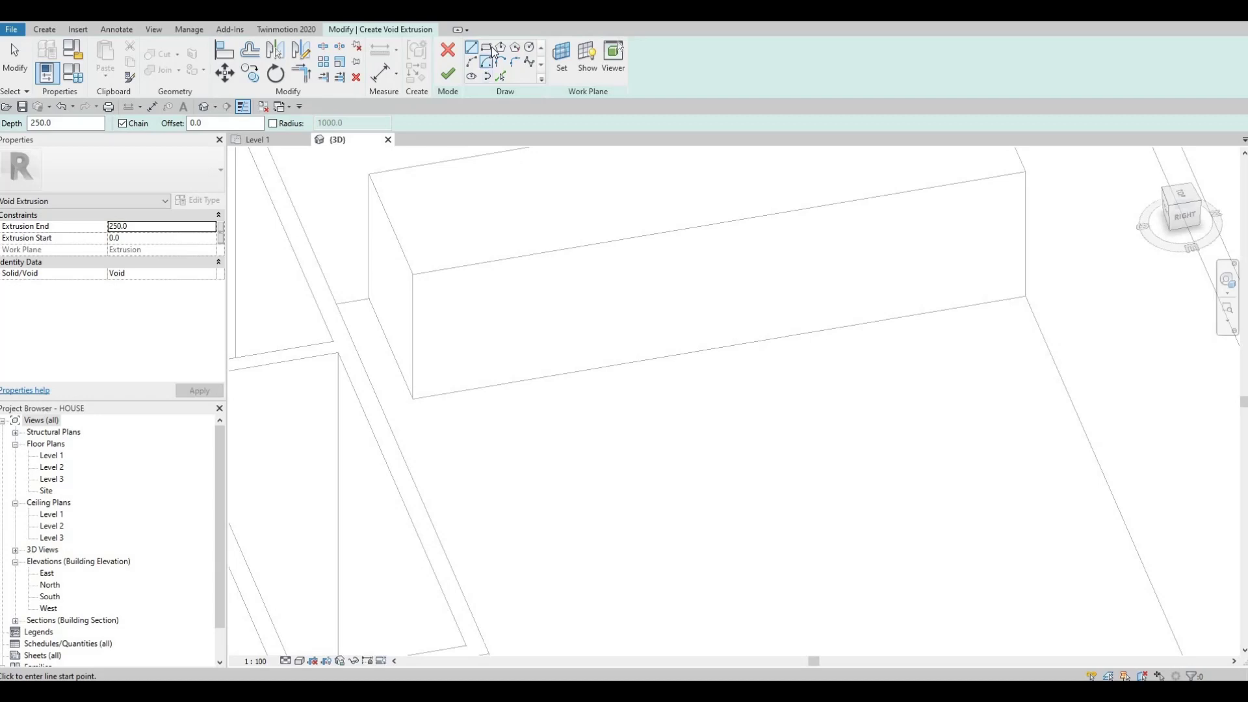
pyautogui.press('r')
pyautogui.press('c')
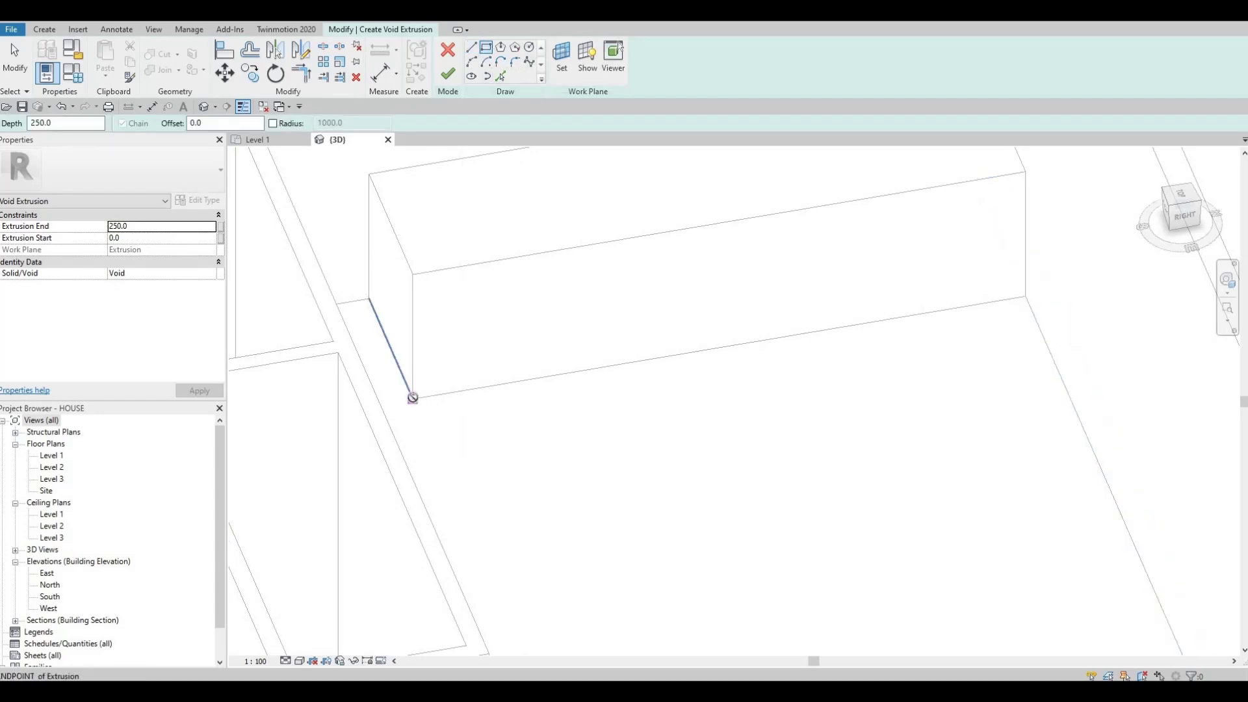
pyautogui.click(404, 368)
pyautogui.scroll(2, 403, 358)
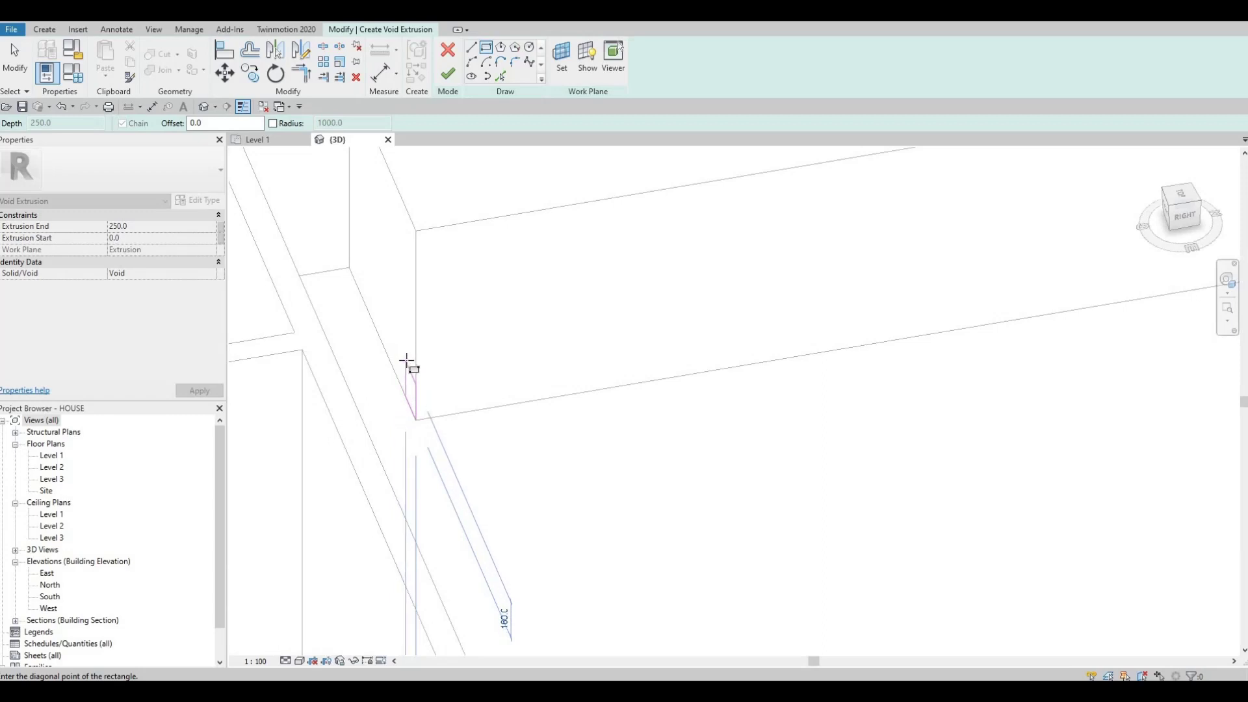
pyautogui.click(418, 409)
pyautogui.scroll(3, 431, 418)
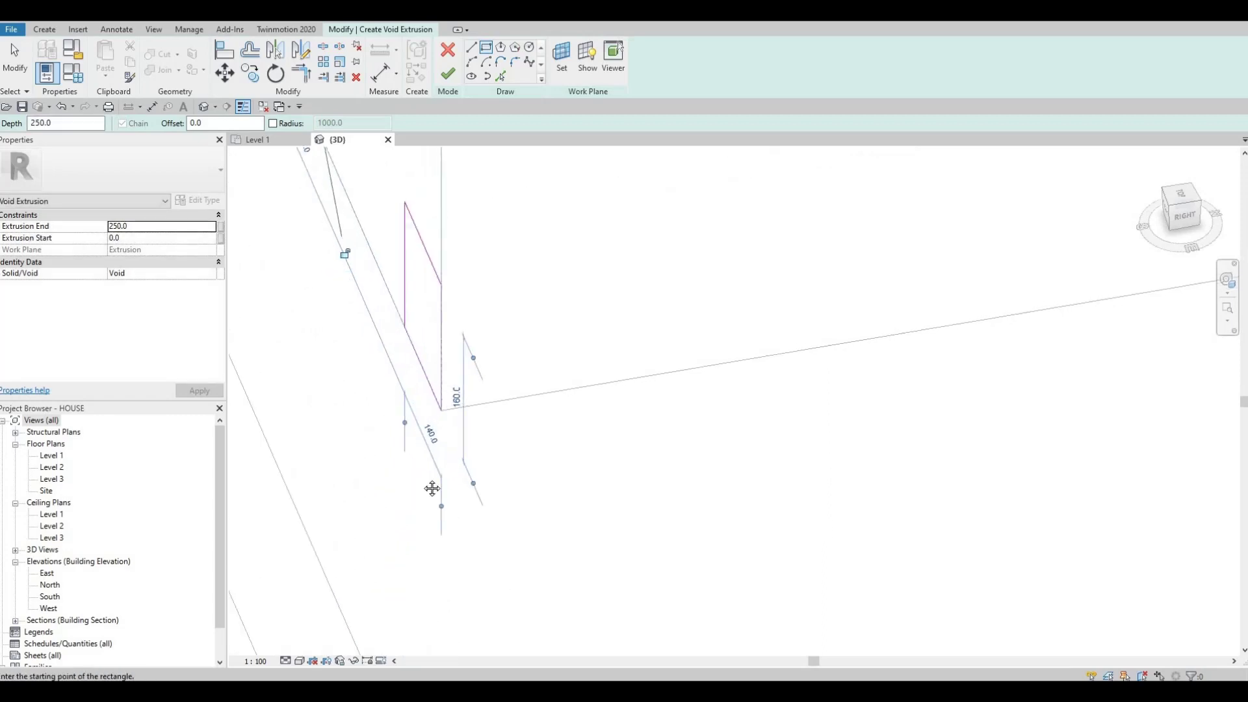
pyautogui.moveTo(437, 520); pyautogui.dragTo(450, 527, button='middle')
pyautogui.scroll(-1, 448, 527)
pyautogui.press('Escape')
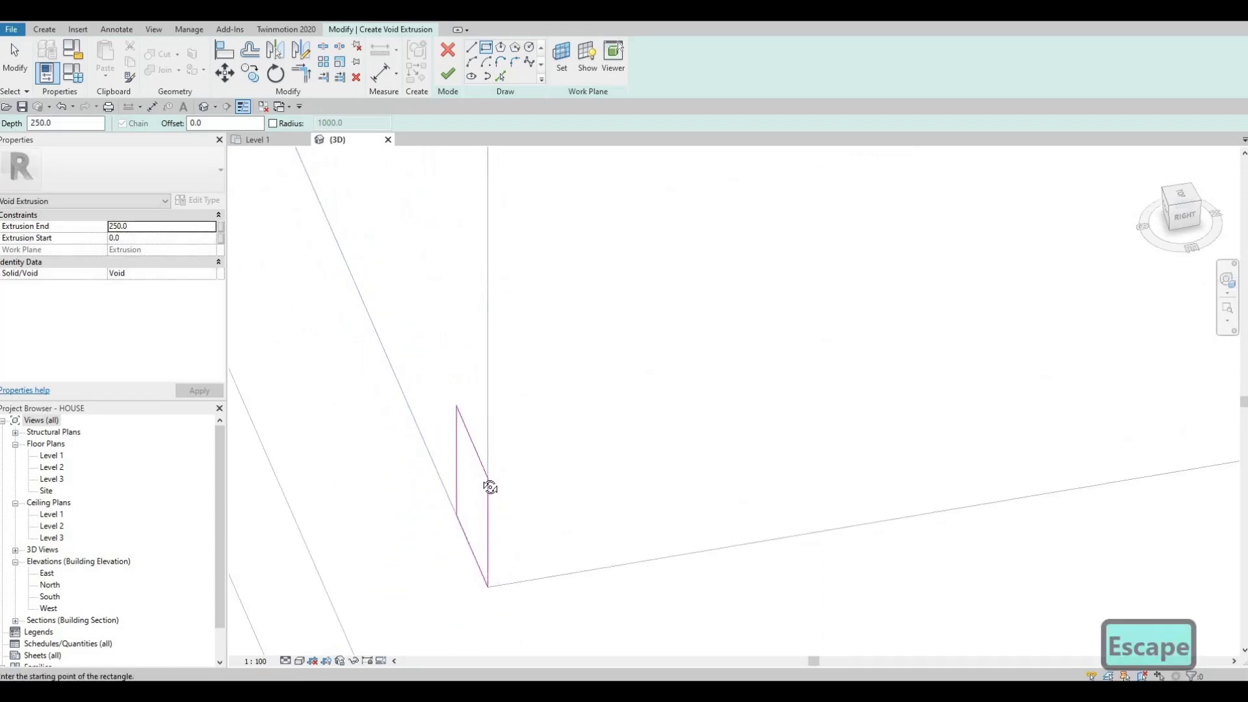
pyautogui.press('Escape')
# Set both the width and the height of the sketched rectangle to 150
pyautogui.moveTo(473, 476)
pyautogui.keyDown('shift'); pyautogui.mouseDown(button='middle')
pyautogui.moveTo(552, 494)
pyautogui.moveTo(502, 379)
pyautogui.mouseUp(button='middle'); pyautogui.keyUp('shift')
pyautogui.click(550, 537)
pyautogui.scroll(1, 536, 475)
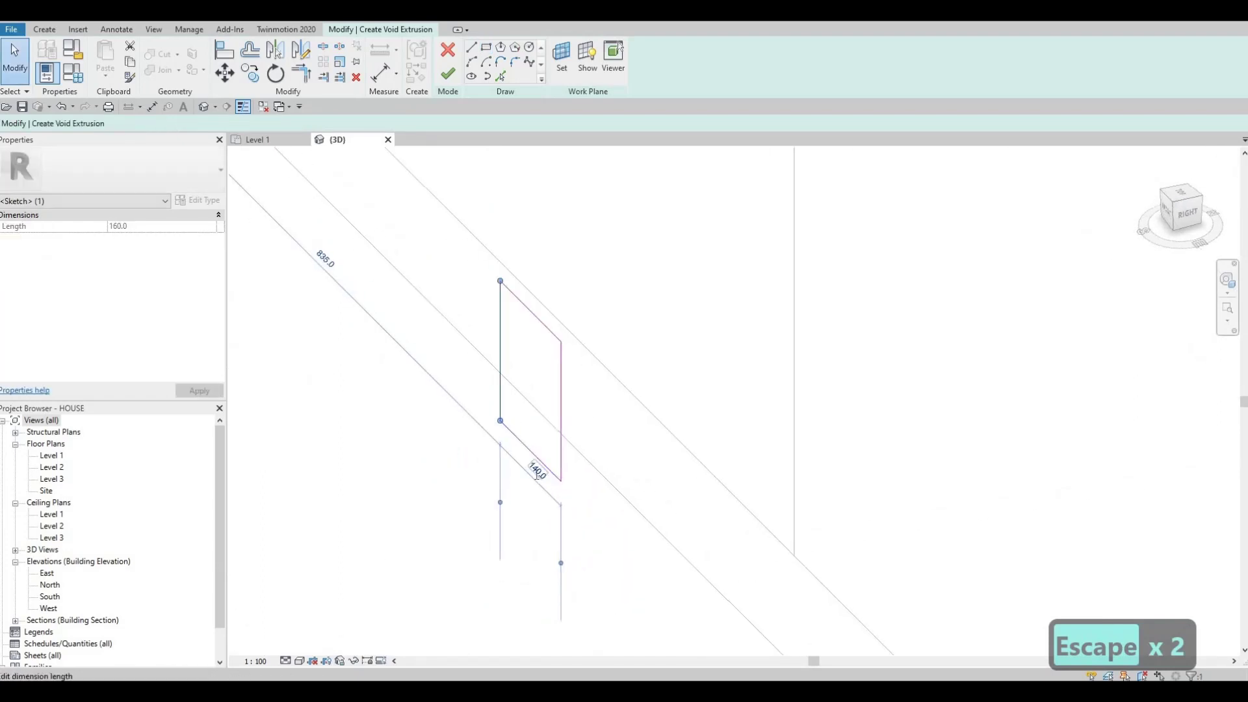
pyautogui.click(537, 470)
pyautogui.write('150')
pyautogui.press('Return')
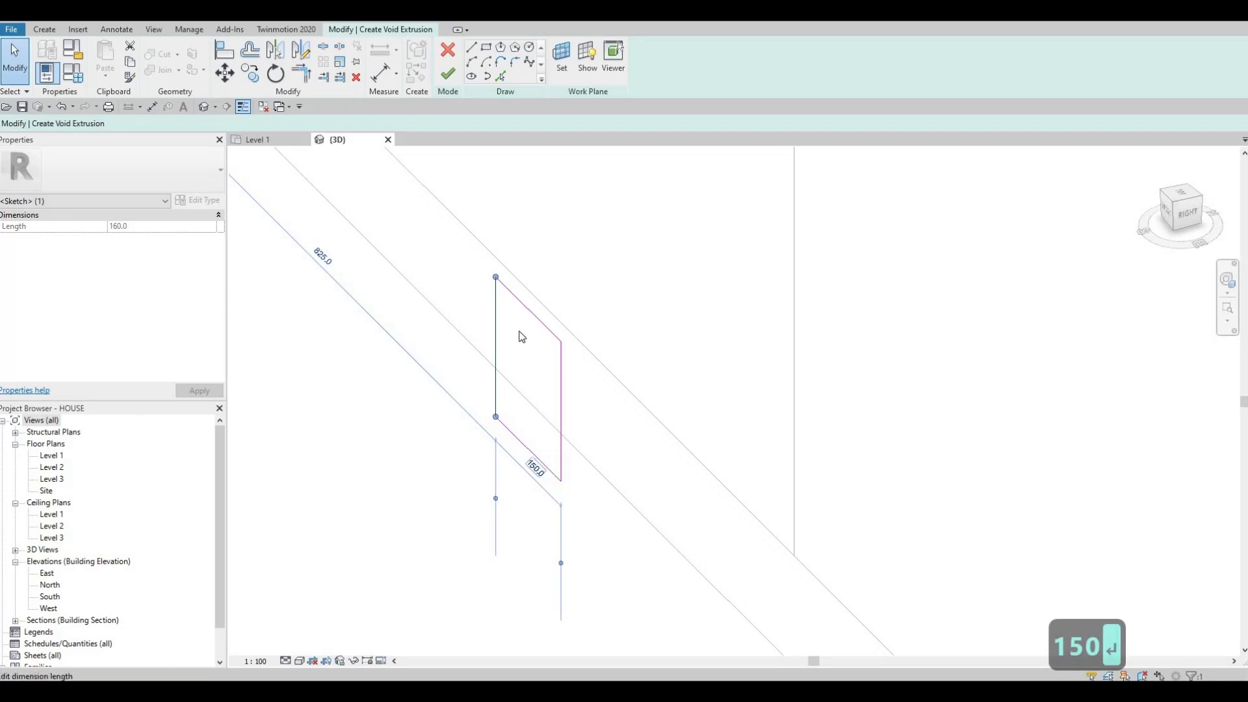
pyautogui.click(528, 313)
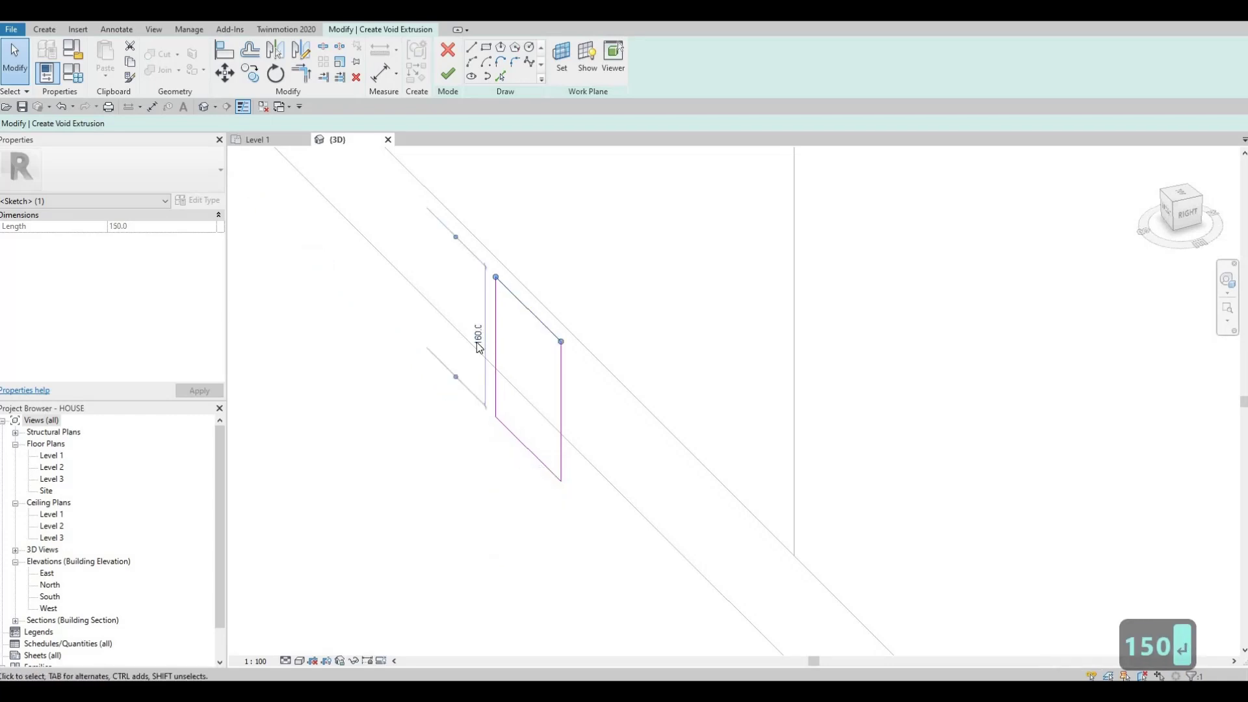
pyautogui.click(479, 337)
pyautogui.write('150')
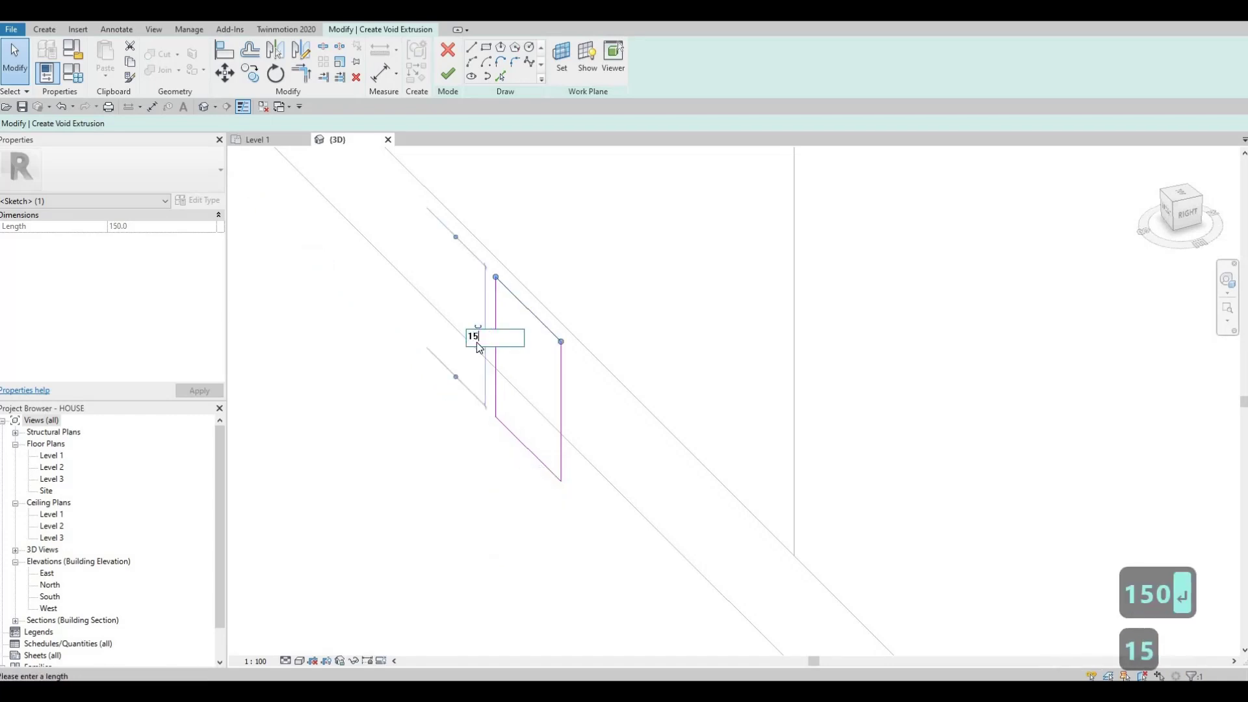
pyautogui.press('Return')
pyautogui.scroll(-2, 444, 377)
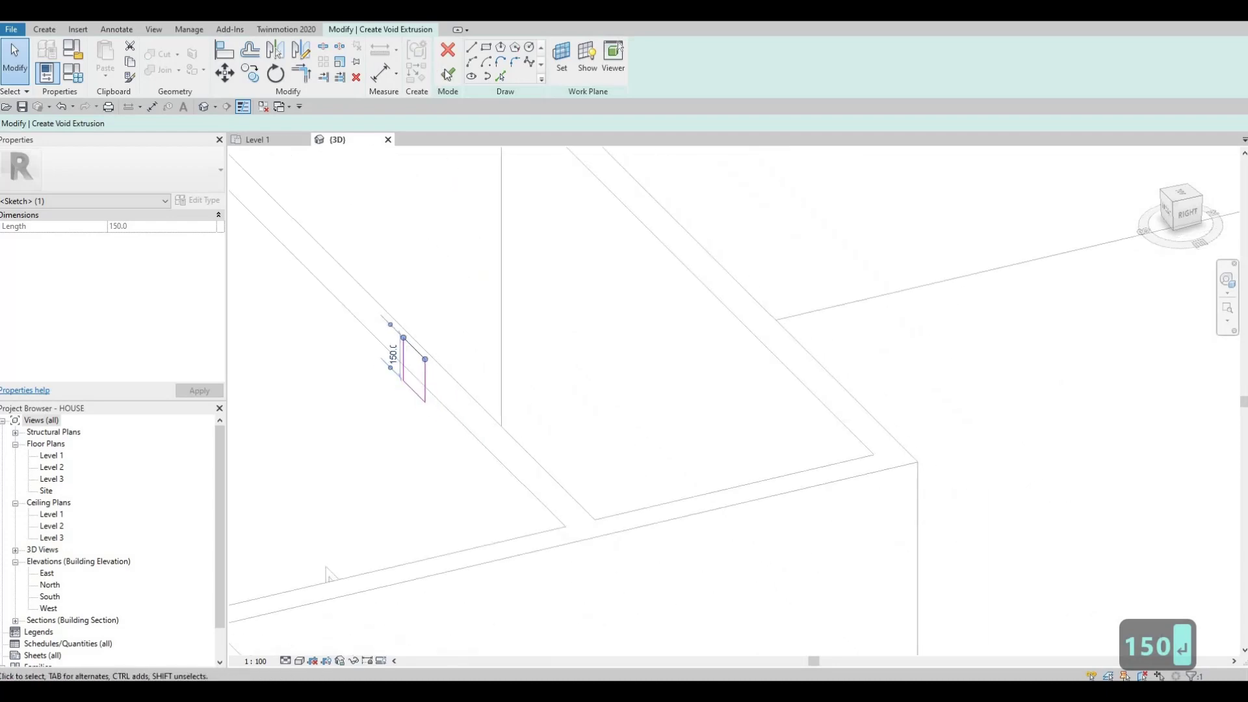
# Finish the void sketch and stretch the void along the full length of the solid, to an Extrusion End of 3400
pyautogui.click(447, 77)
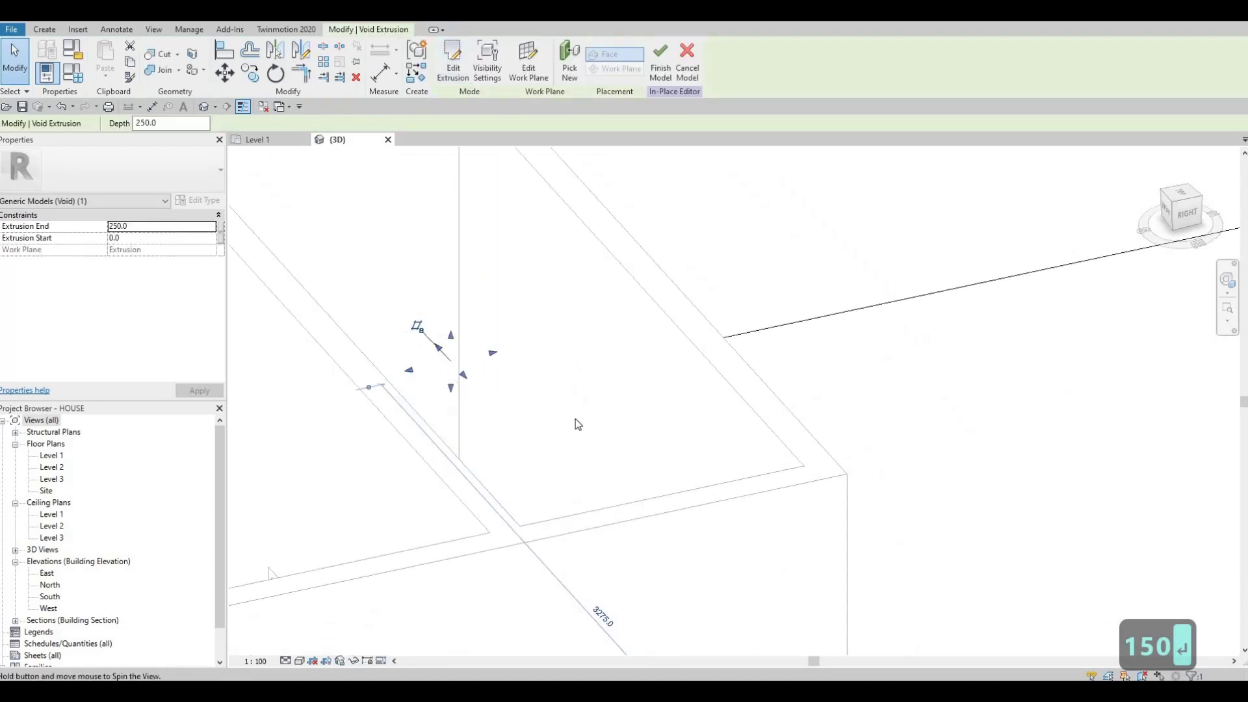
pyautogui.keyDown('shift'); pyautogui.moveTo(575, 423); pyautogui.dragTo(518, 379, button='middle'); pyautogui.keyUp('shift')
pyautogui.moveTo(513, 361); pyautogui.dragTo(958, 381)
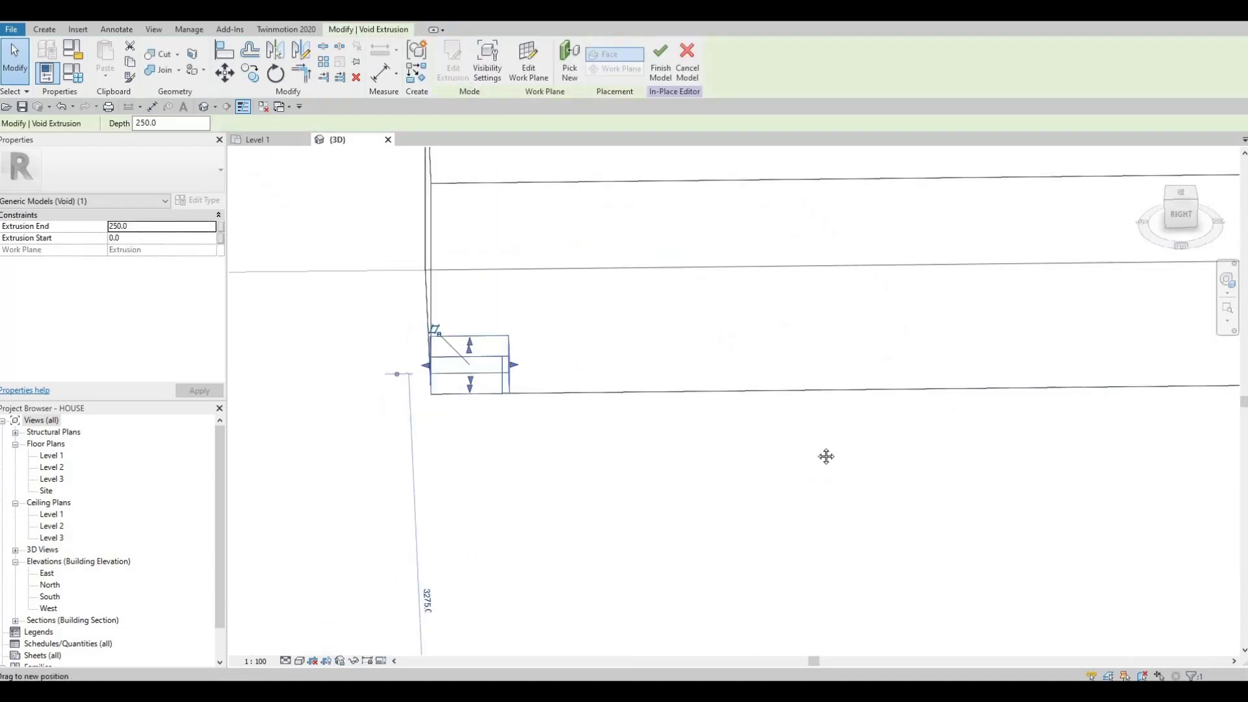
pyautogui.moveTo(608, 340); pyautogui.dragTo(940, 339)
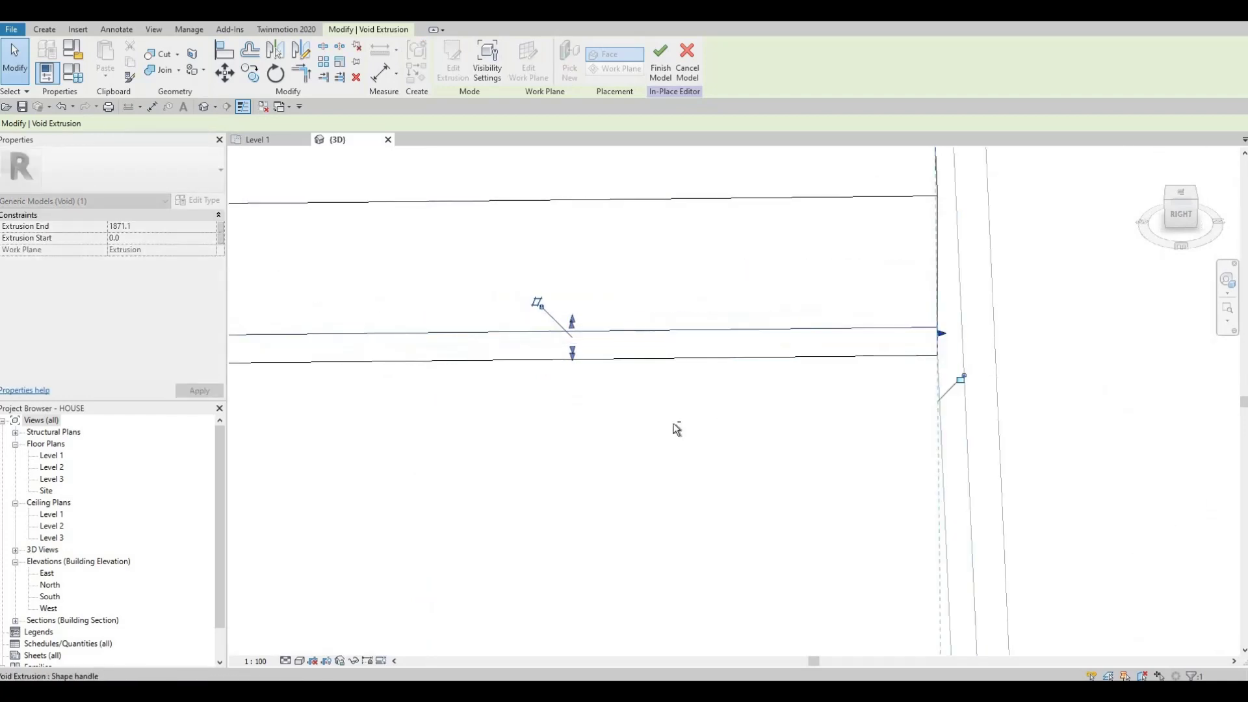
pyautogui.moveTo(609, 423); pyautogui.dragTo(738, 417, button='middle')
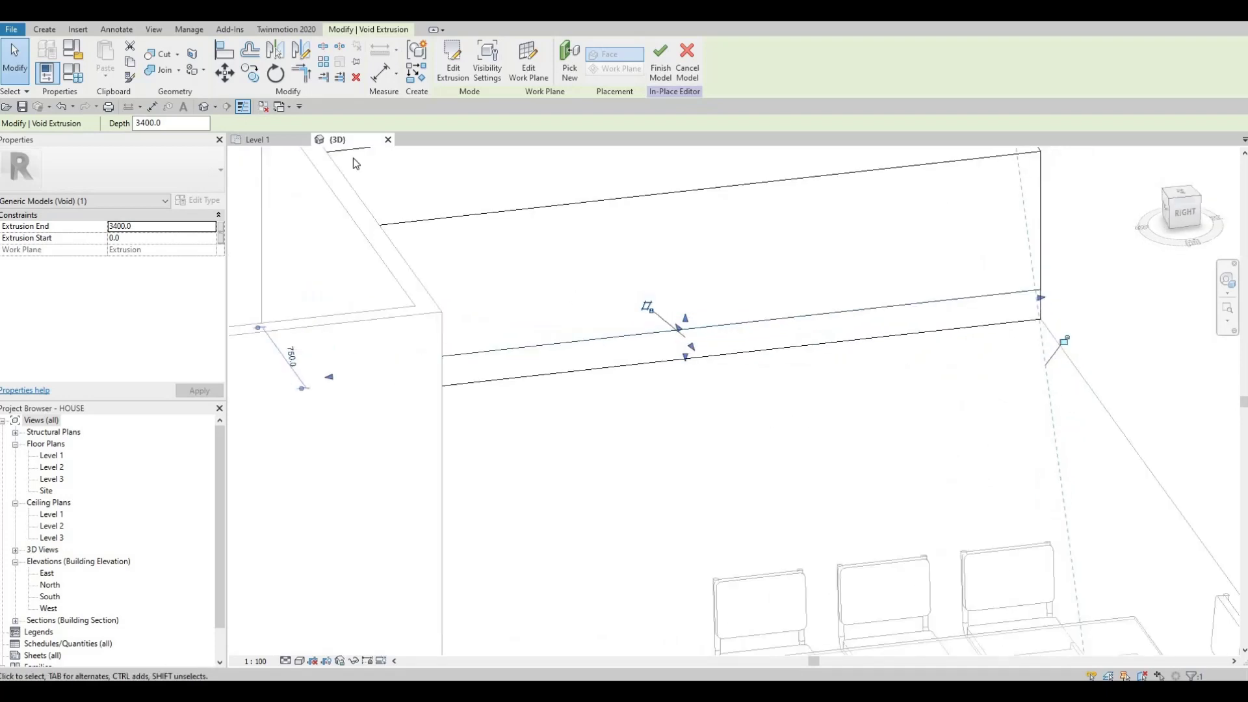
# Cut the solid extrusion with the void to form a recess along its bottom front edge, and leave the Cut command
pyautogui.click(159, 55)
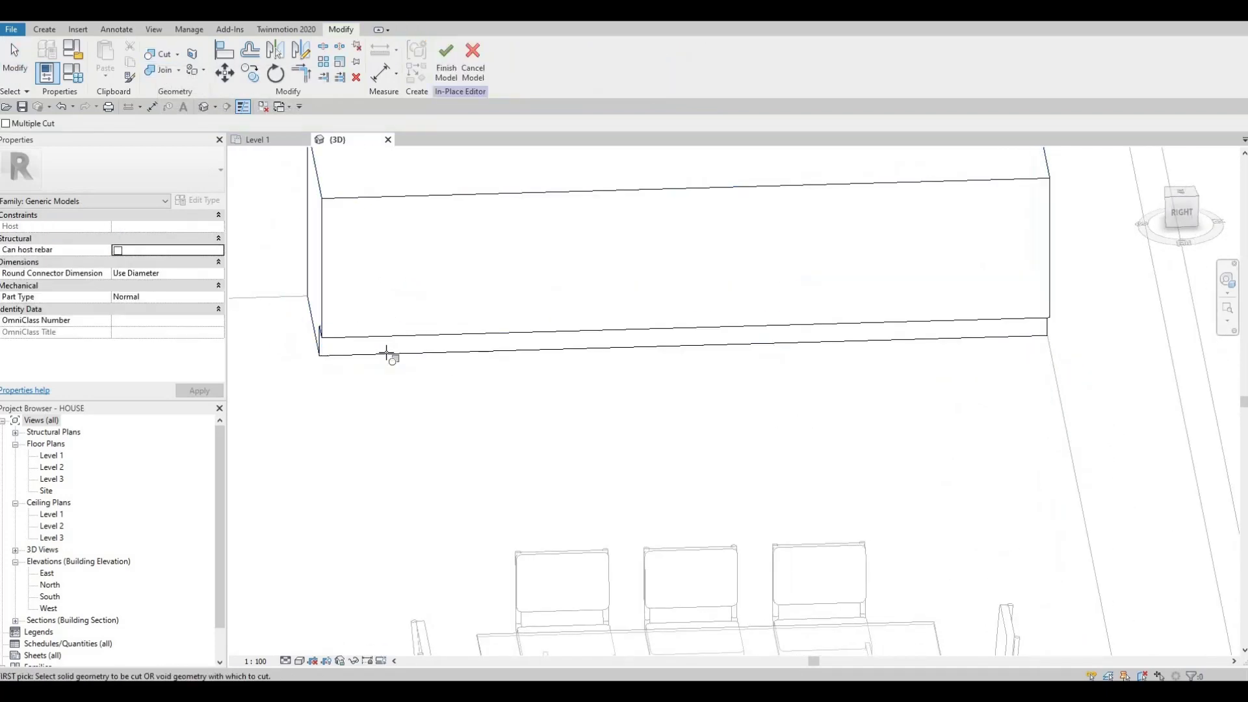
pyautogui.click(372, 381)
pyautogui.press('Escape')
pyautogui.keyDown('shift'); pyautogui.moveTo(479, 381); pyautogui.dragTo(354, 388, button='middle'); pyautogui.keyUp('shift')
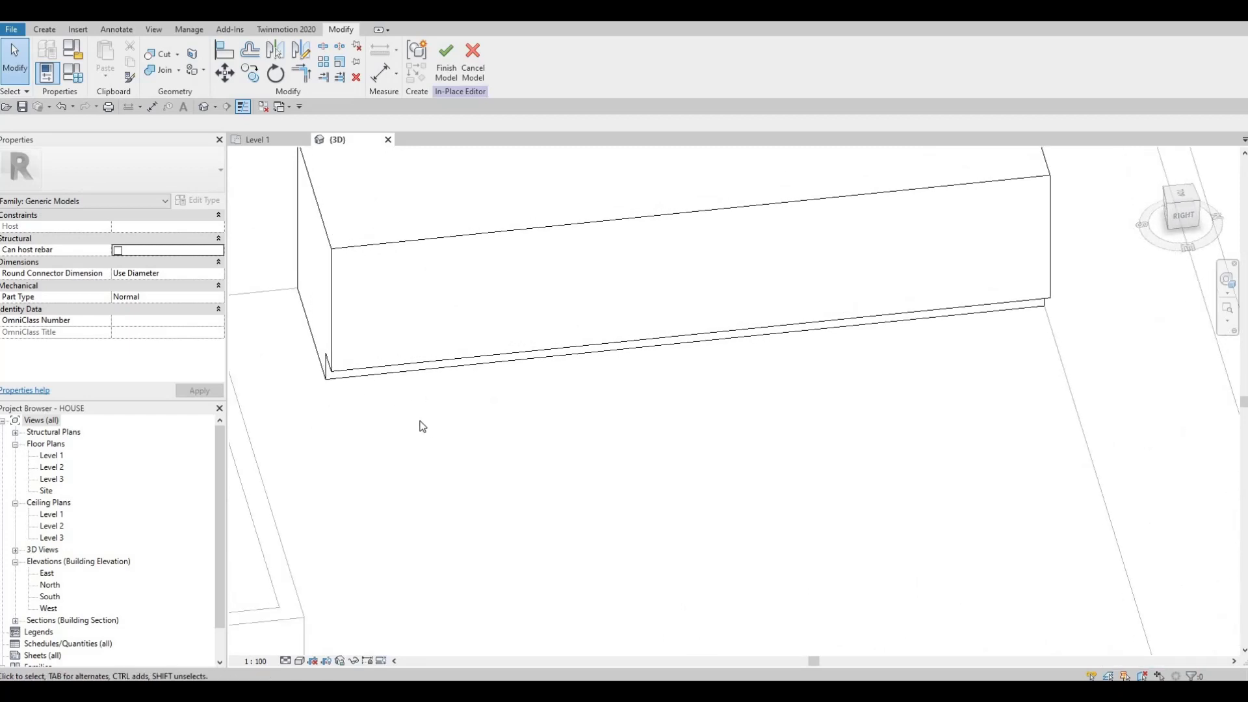
pyautogui.scroll(-1, 434, 406)
pyautogui.scroll(-2, 436, 408)
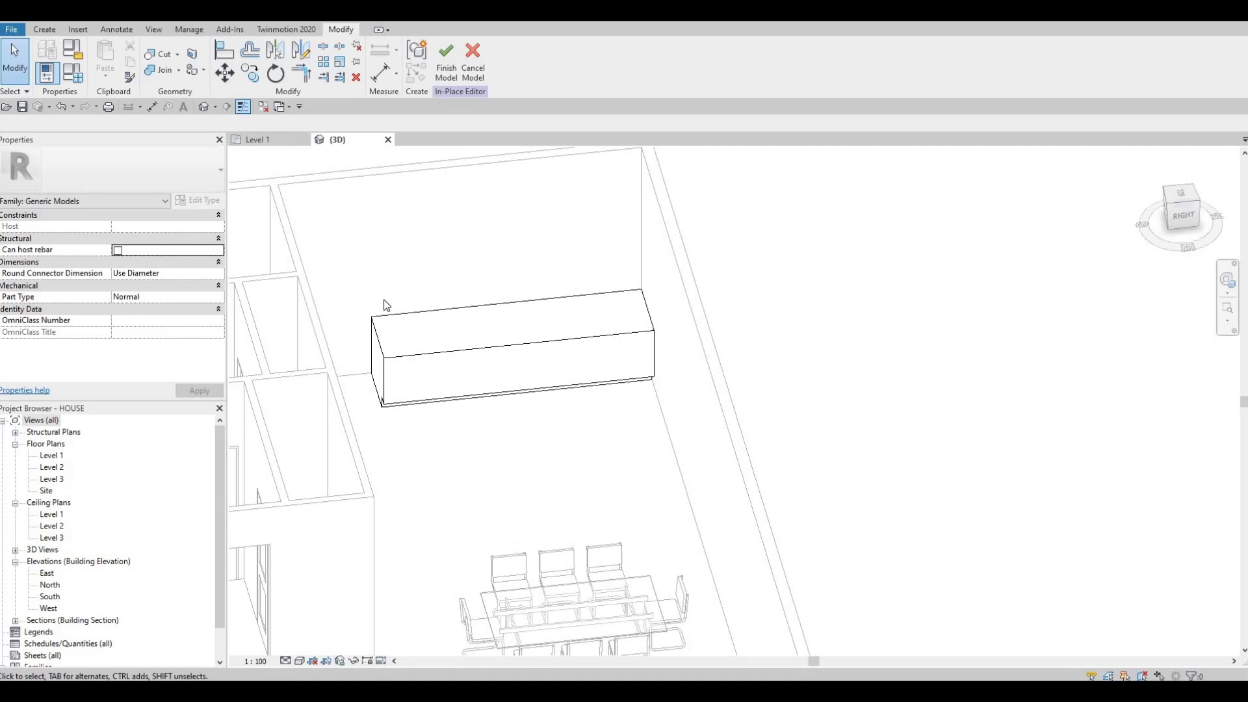
# Start another extrusion in the Level 1 floor plan and assign it the AEC stone material Granite, Cut, Polished
pyautogui.doubleClick(60, 459)
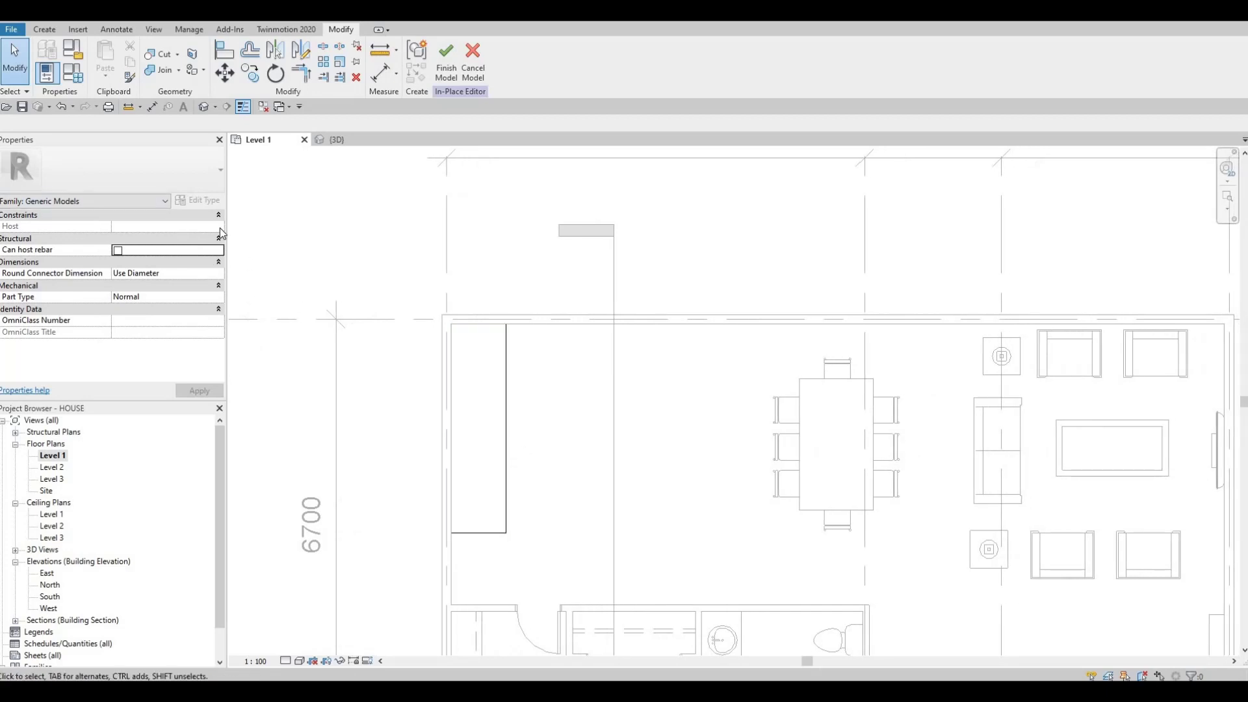
pyautogui.click(44, 29)
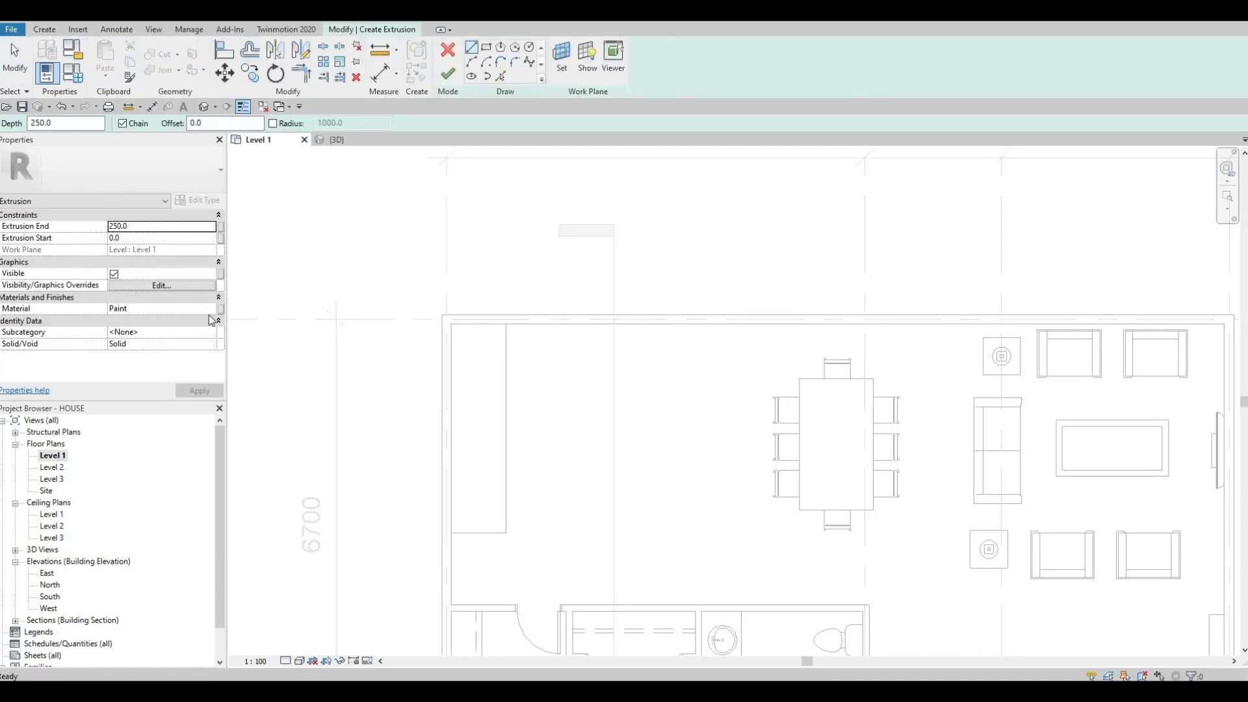
pyautogui.click(215, 310)
pyautogui.click(216, 309)
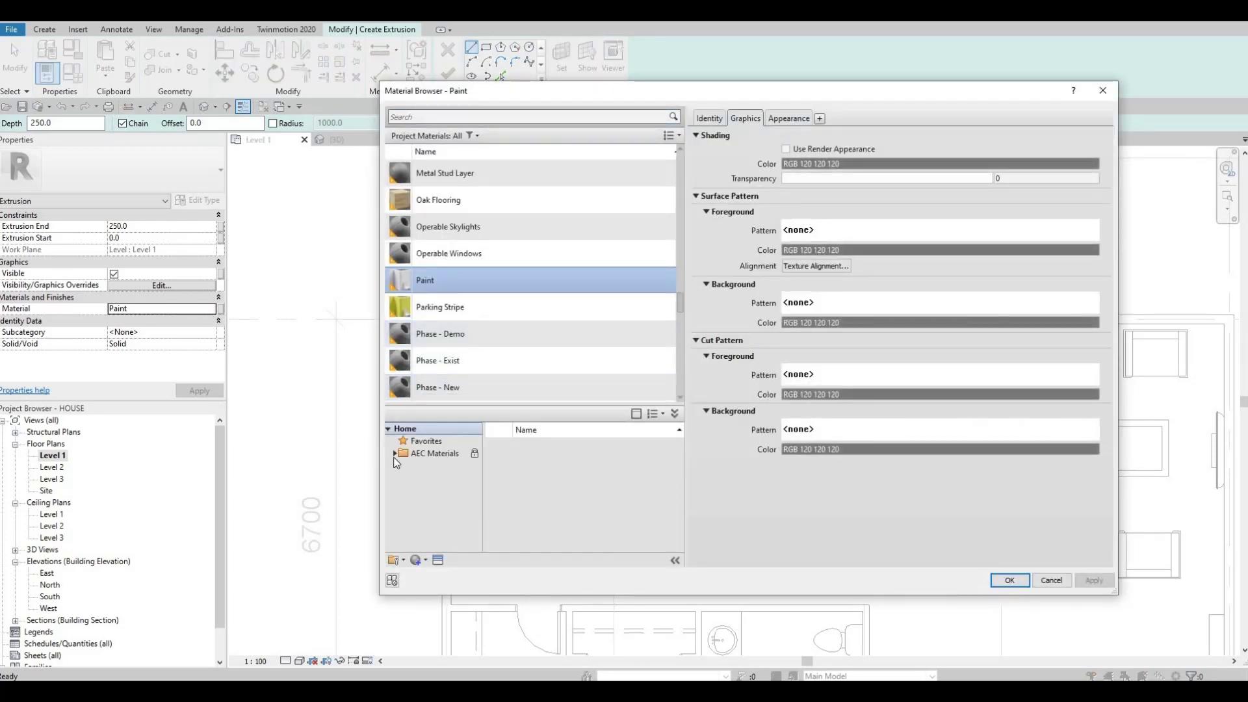
pyautogui.scroll(-4, 432, 514)
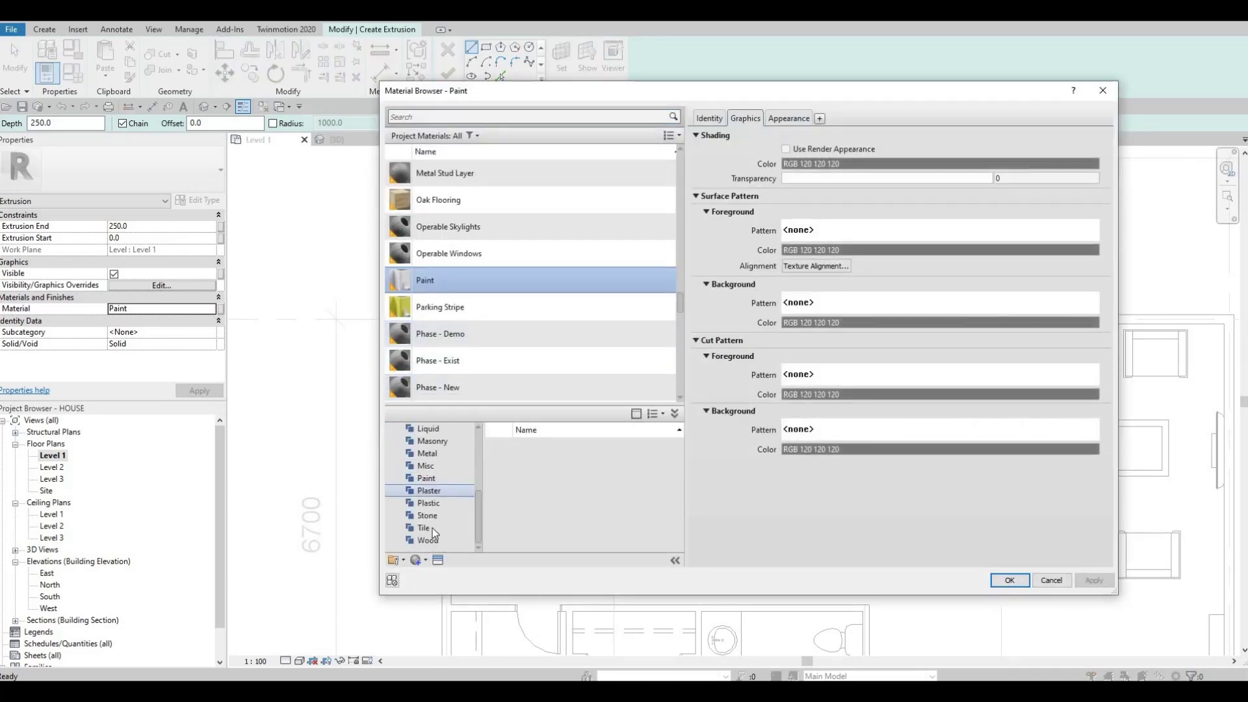
pyautogui.click(433, 518)
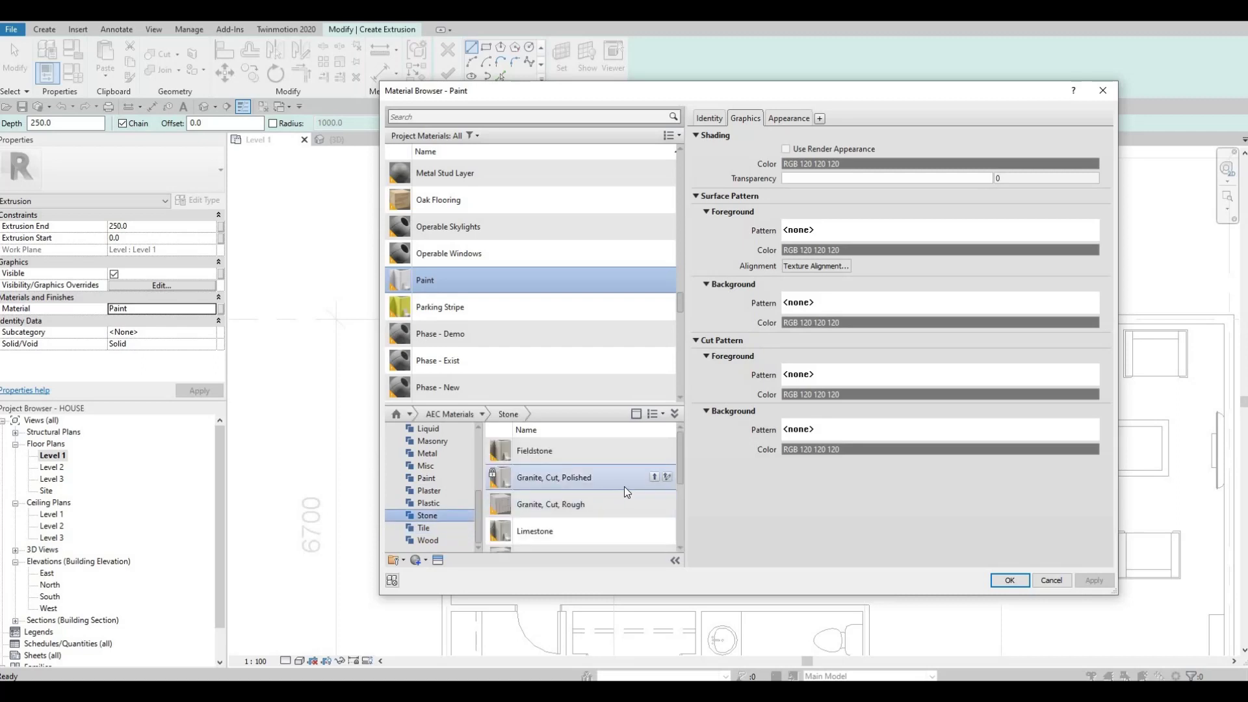
pyautogui.click(627, 482)
pyautogui.click(654, 477)
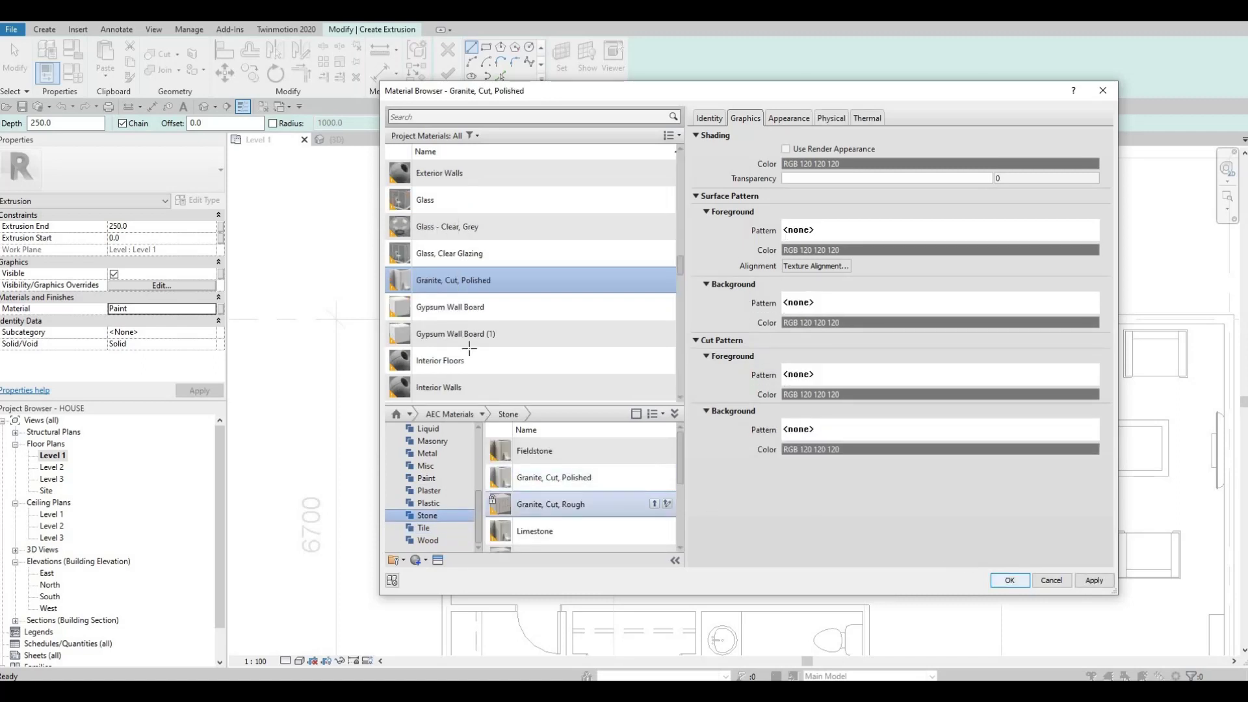
pyautogui.press('Return')
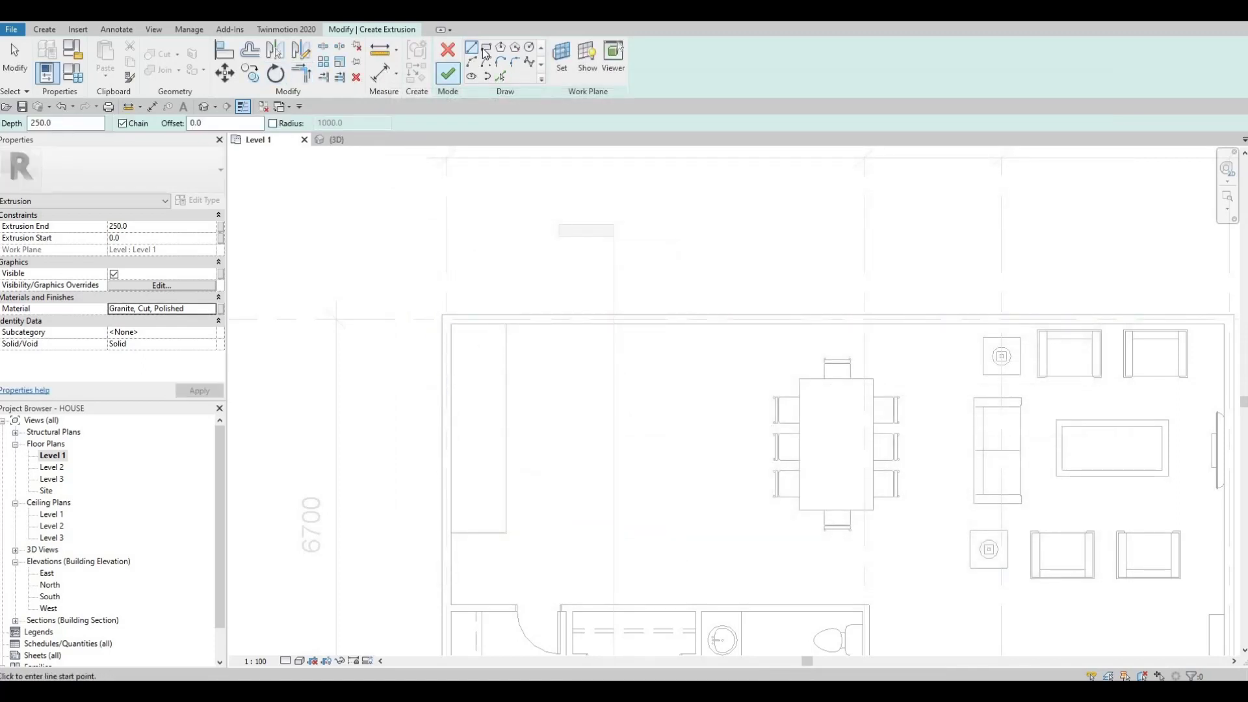
# Sketch a 900 by 3400 rectangle over the cabinet's outline in the room corner, finish the extrusion and show it in 3D
pyautogui.click(451, 323)
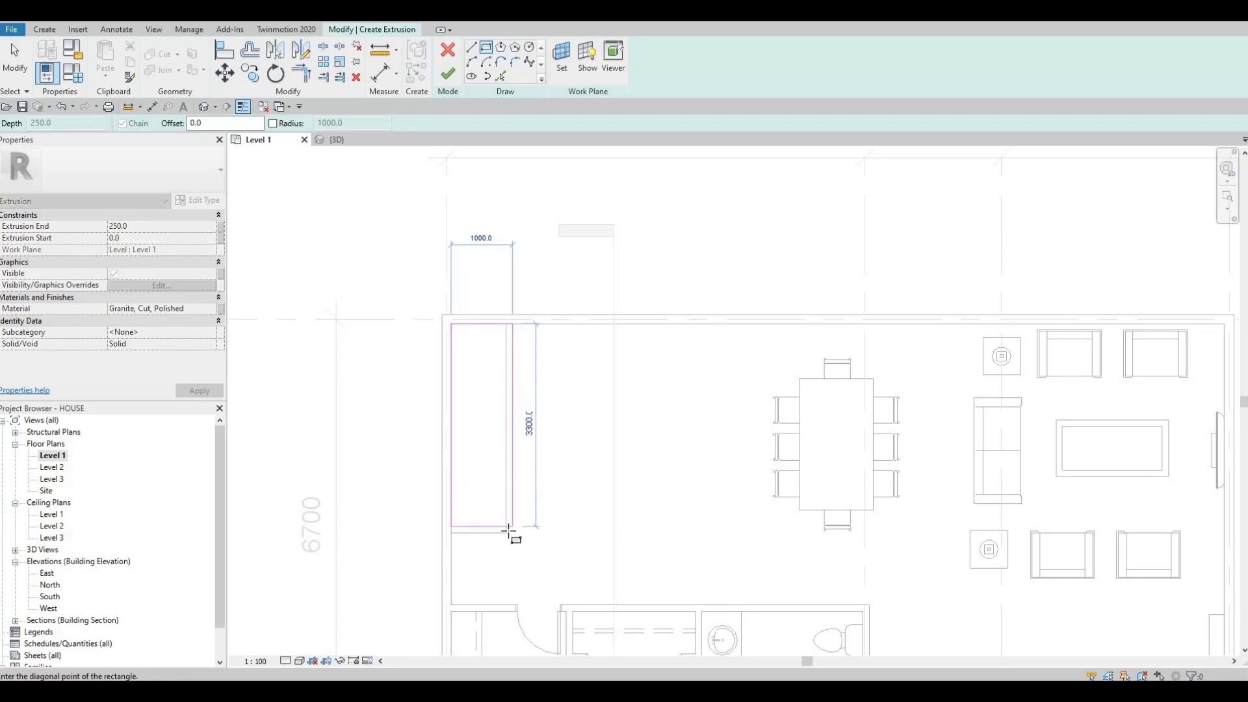
pyautogui.click(478, 406)
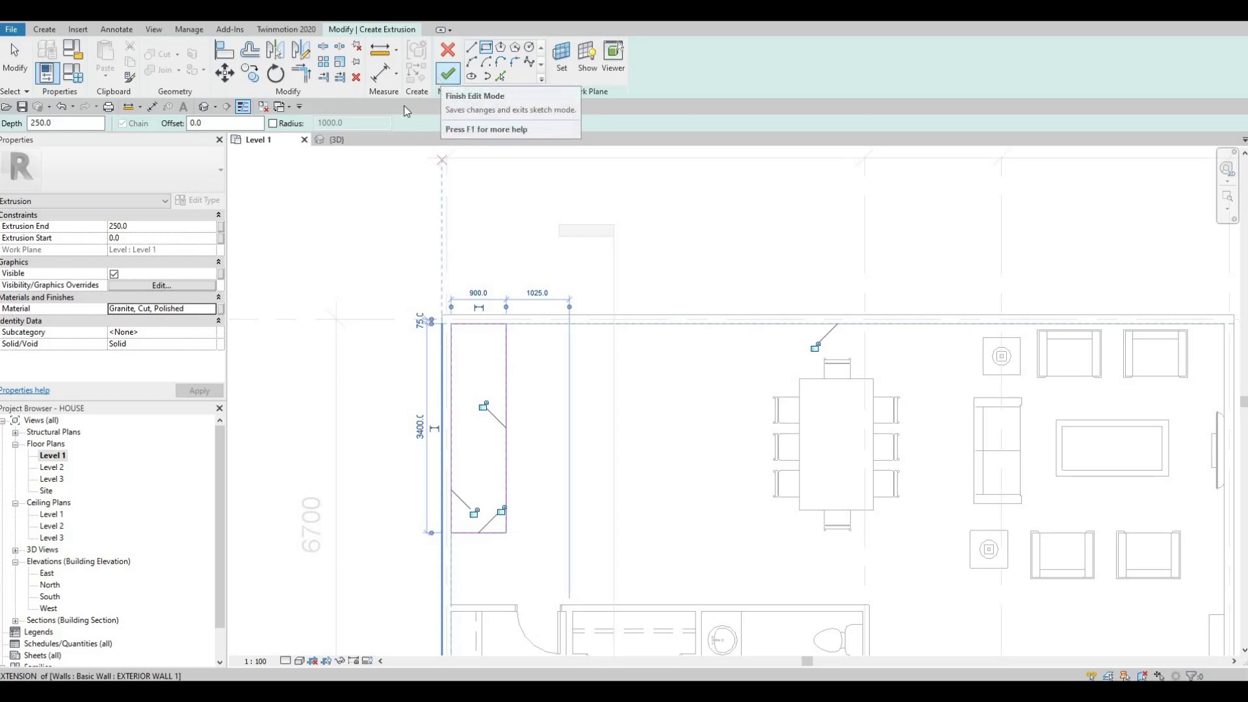
pyautogui.click(206, 107)
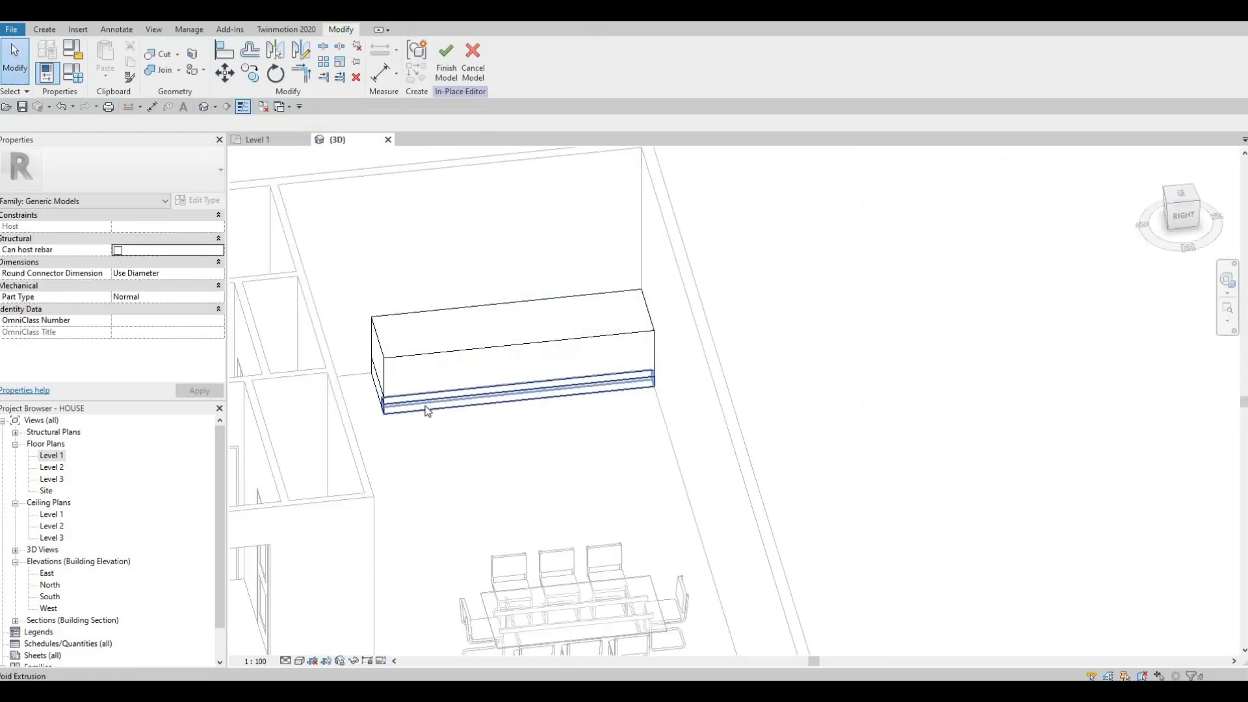
# Stretch the granite extrusion's top to an Extrusion End of about 1713 and raise its underside above the cabinet's top
pyautogui.click(492, 367)
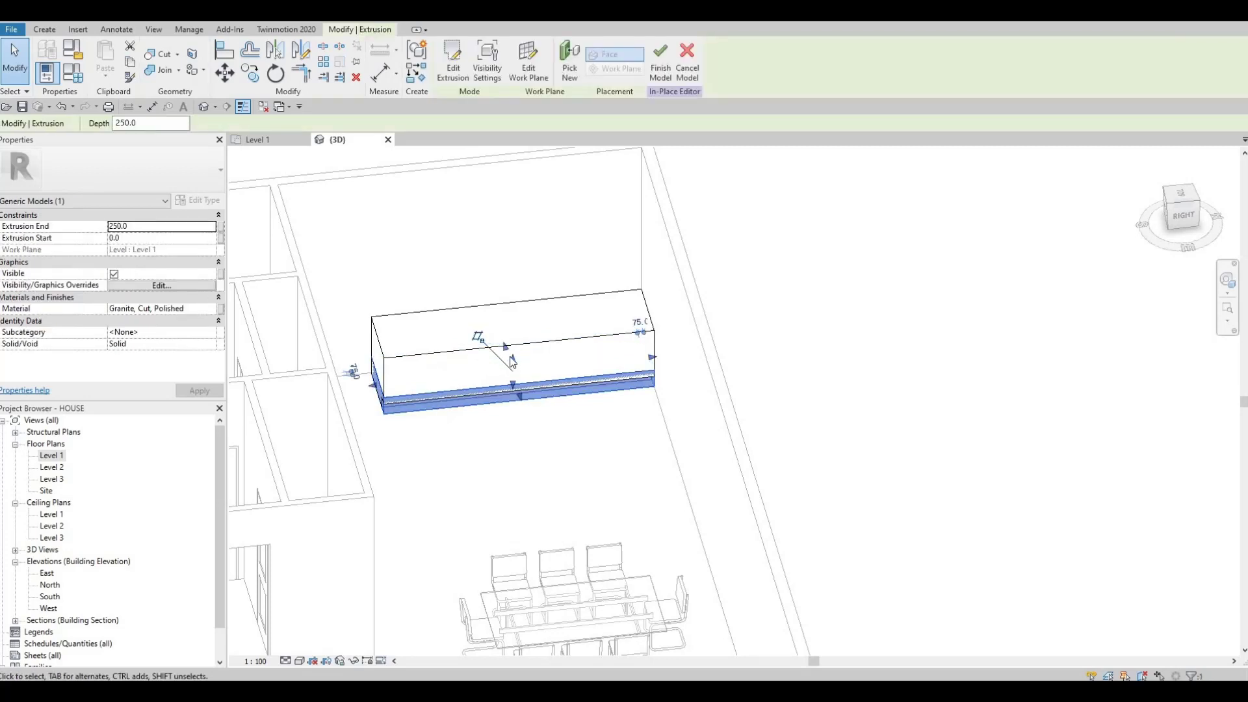
pyautogui.moveTo(509, 335); pyautogui.dragTo(536, 265)
pyautogui.scroll(2, 516, 381)
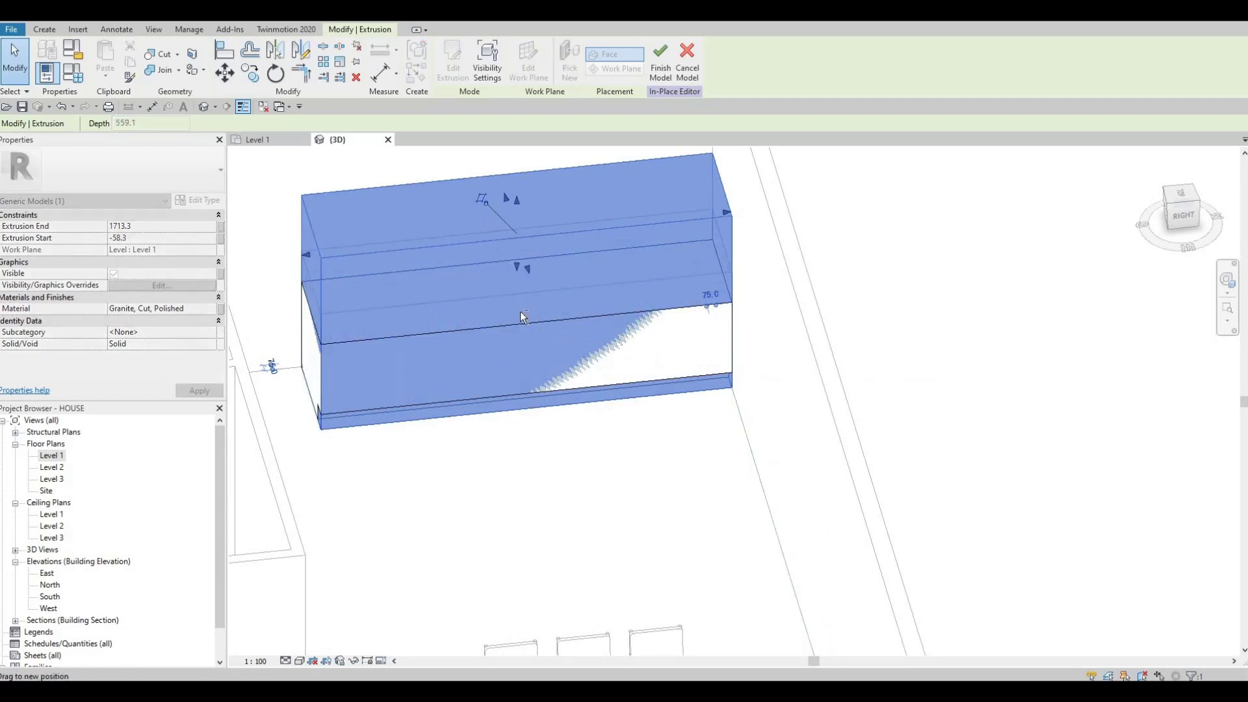
pyautogui.moveTo(520, 311); pyautogui.dragTo(521, 271)
pyautogui.press('Escape')
pyautogui.scroll(3, 482, 301)
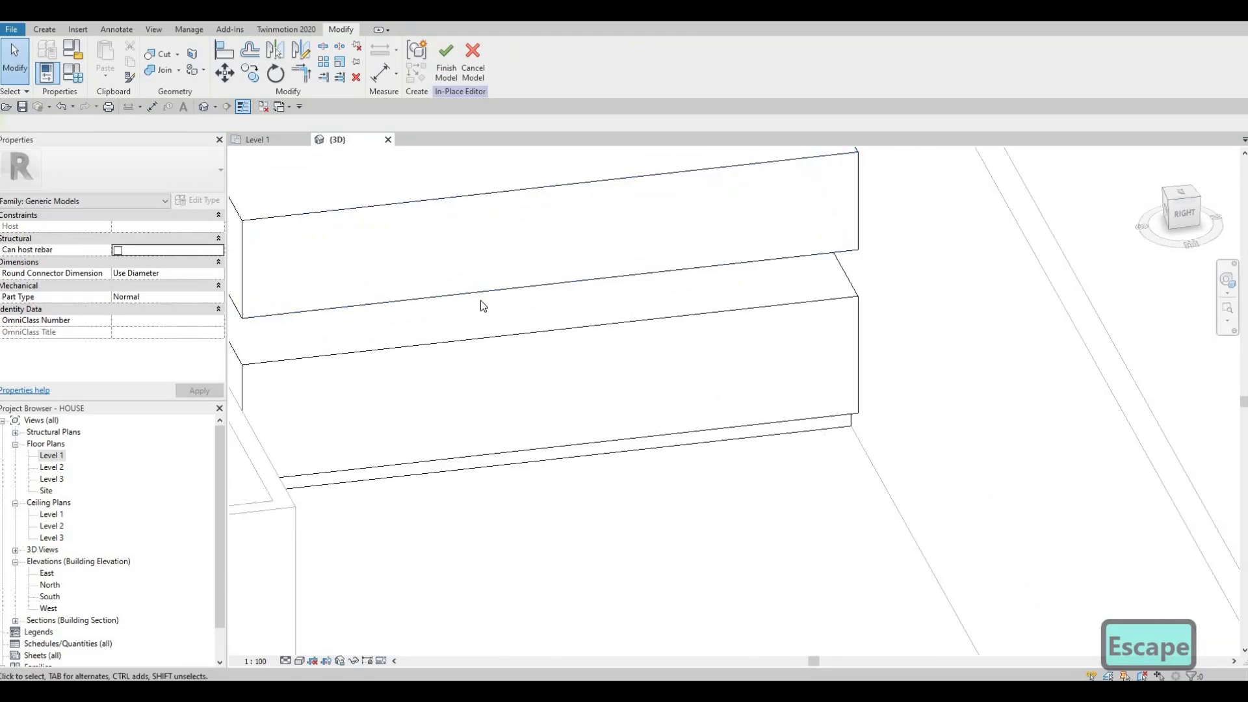
# Align the underside of the granite extrusion with the top face of the cabinet, and leave the Align command
pyautogui.press('a')
pyautogui.press('l')
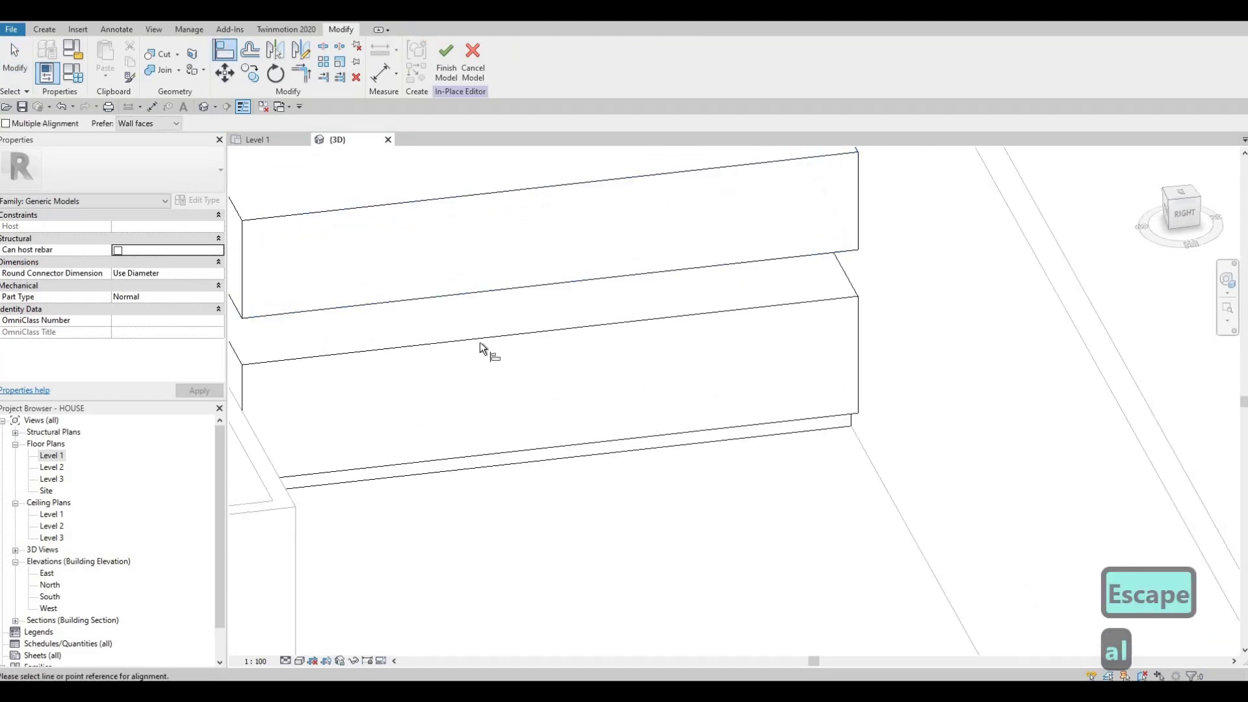
pyautogui.click(487, 294)
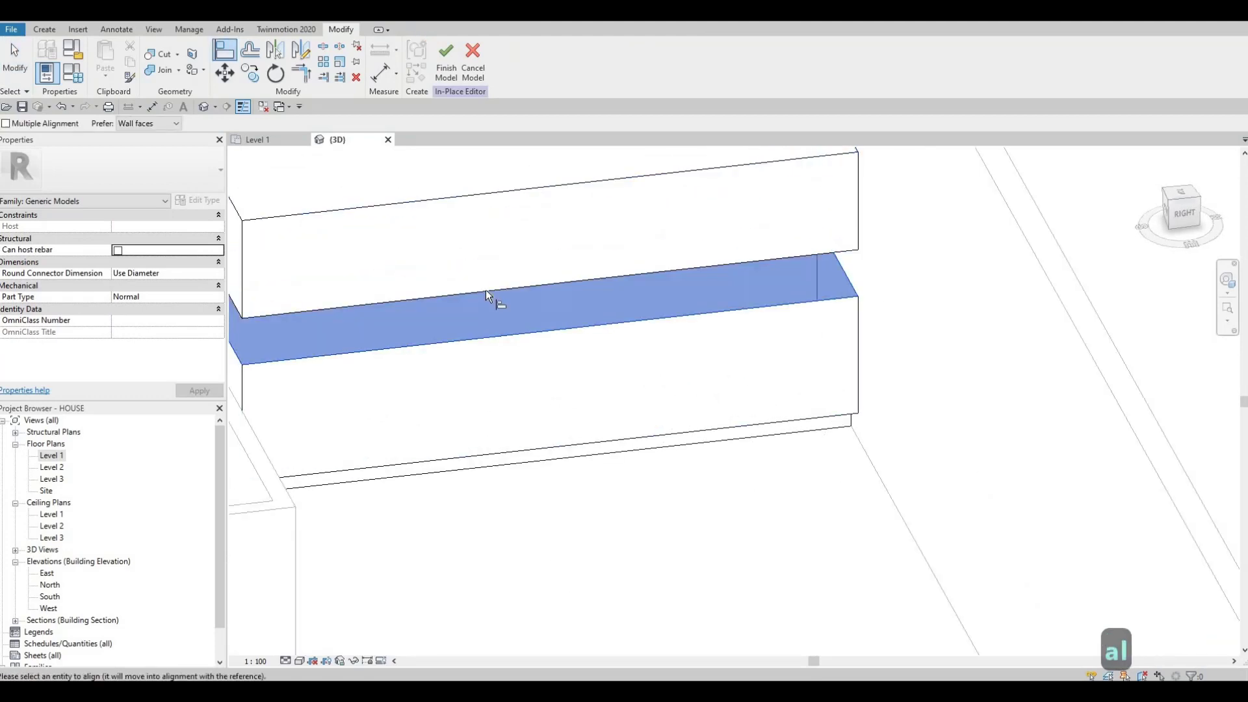
pyautogui.click(527, 330)
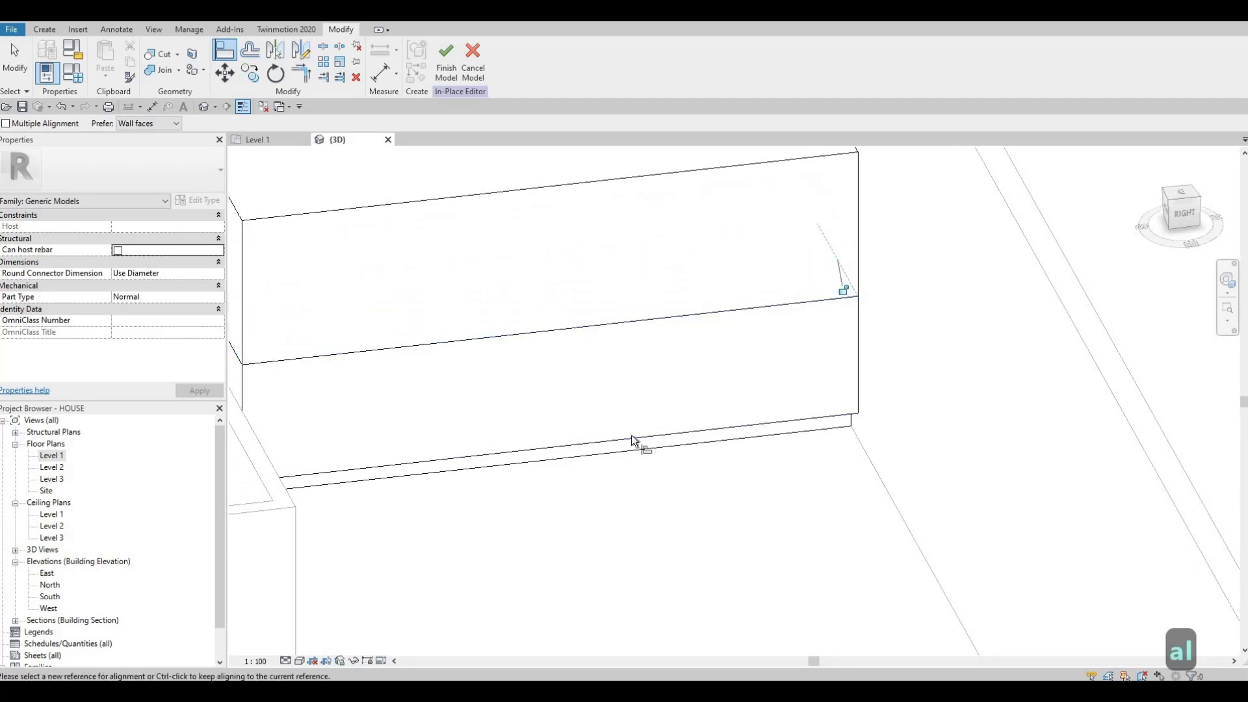
pyautogui.scroll(-1, 630, 434)
pyautogui.scroll(1, 543, 328)
pyautogui.press('Escape')
pyautogui.press('Escape')
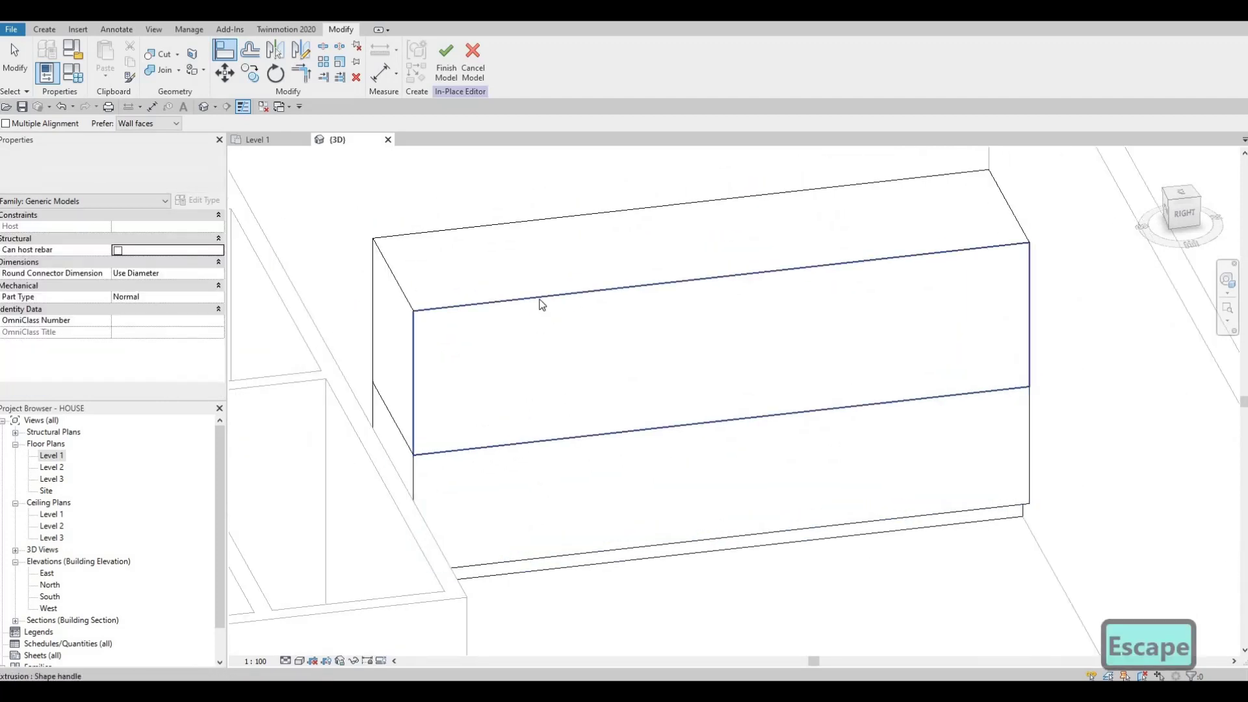
# Lower the top face of the granite extrusion to form a thin countertop slab, about 40 thick, and deselect it
pyautogui.click(706, 243)
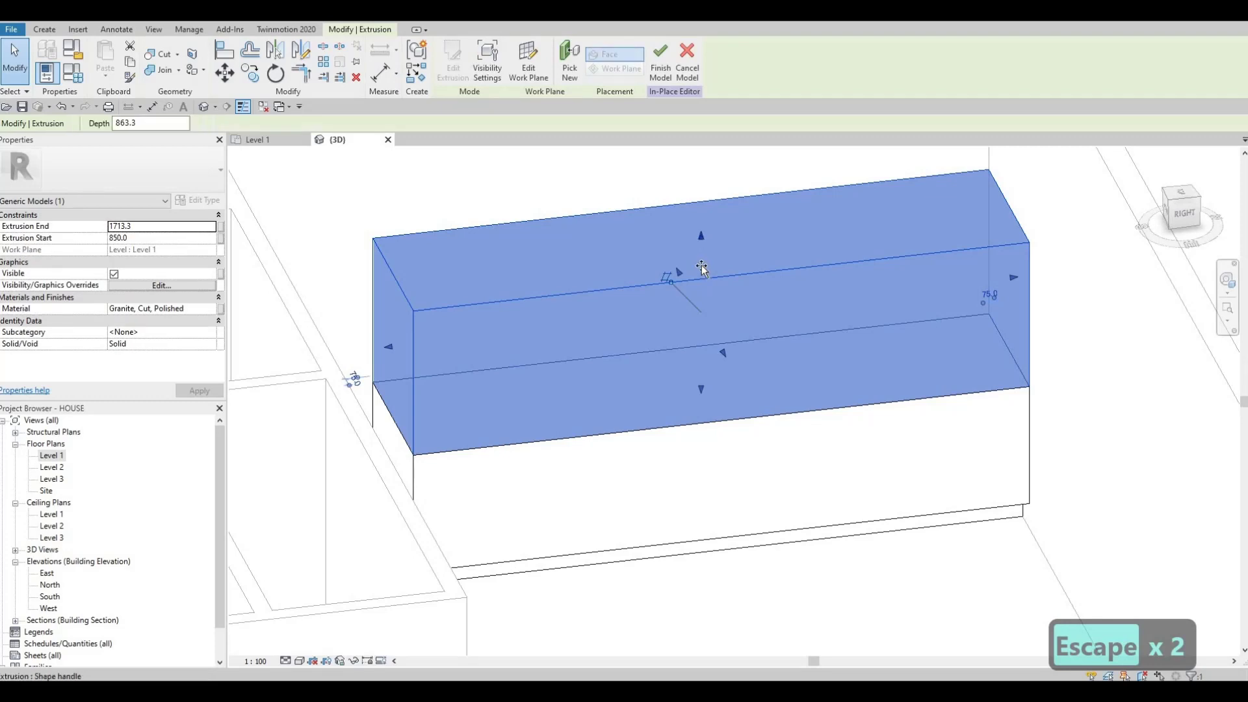
pyautogui.moveTo(687, 365); pyautogui.dragTo(676, 383)
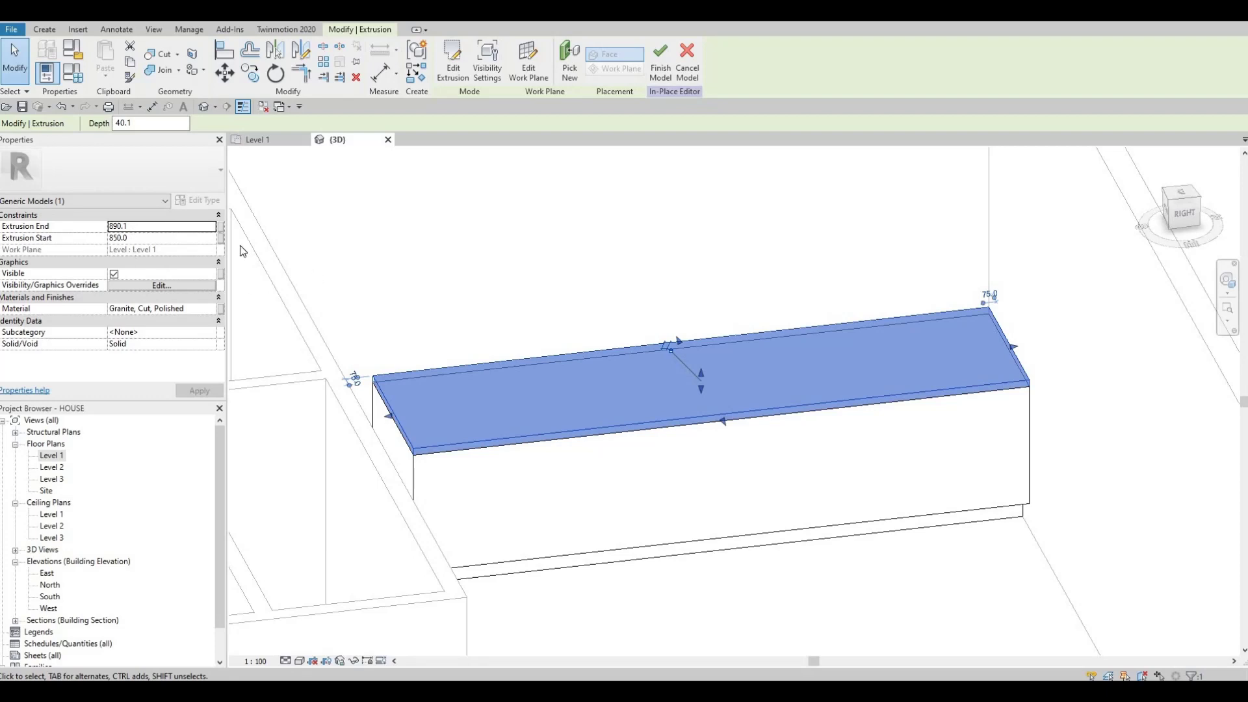
pyautogui.scroll(4, 669, 385)
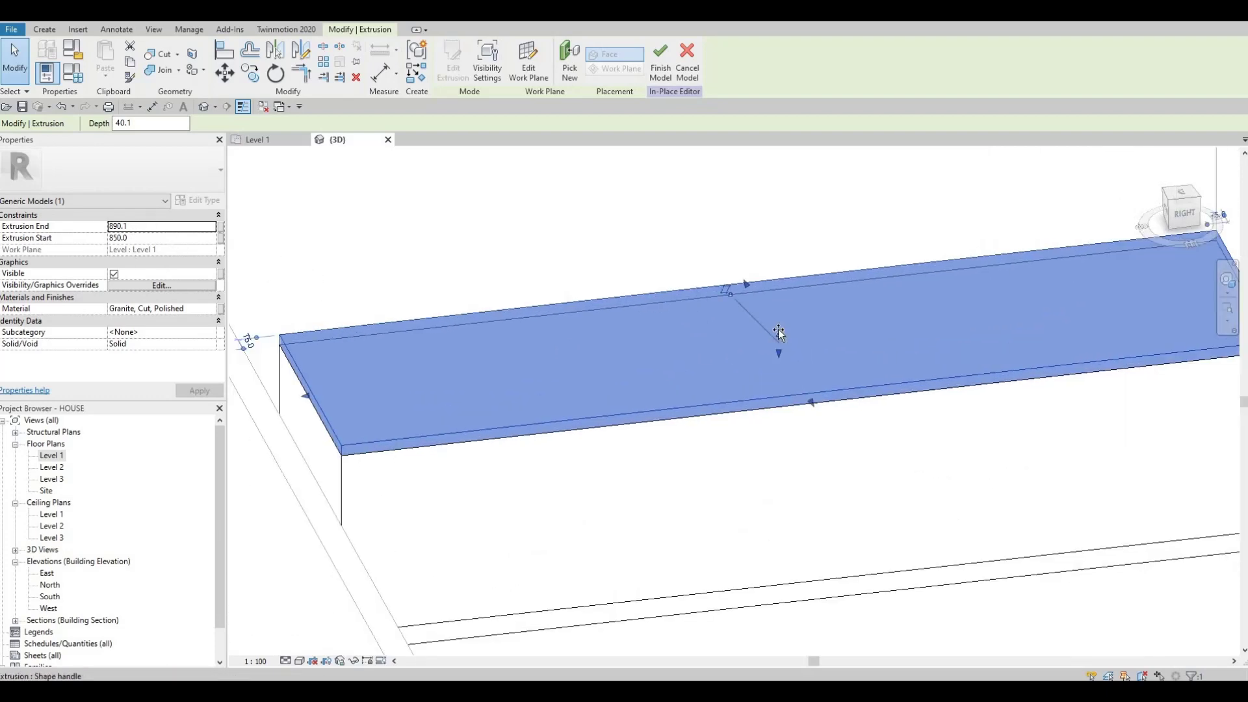
pyautogui.moveTo(778, 330); pyautogui.dragTo(778, 340)
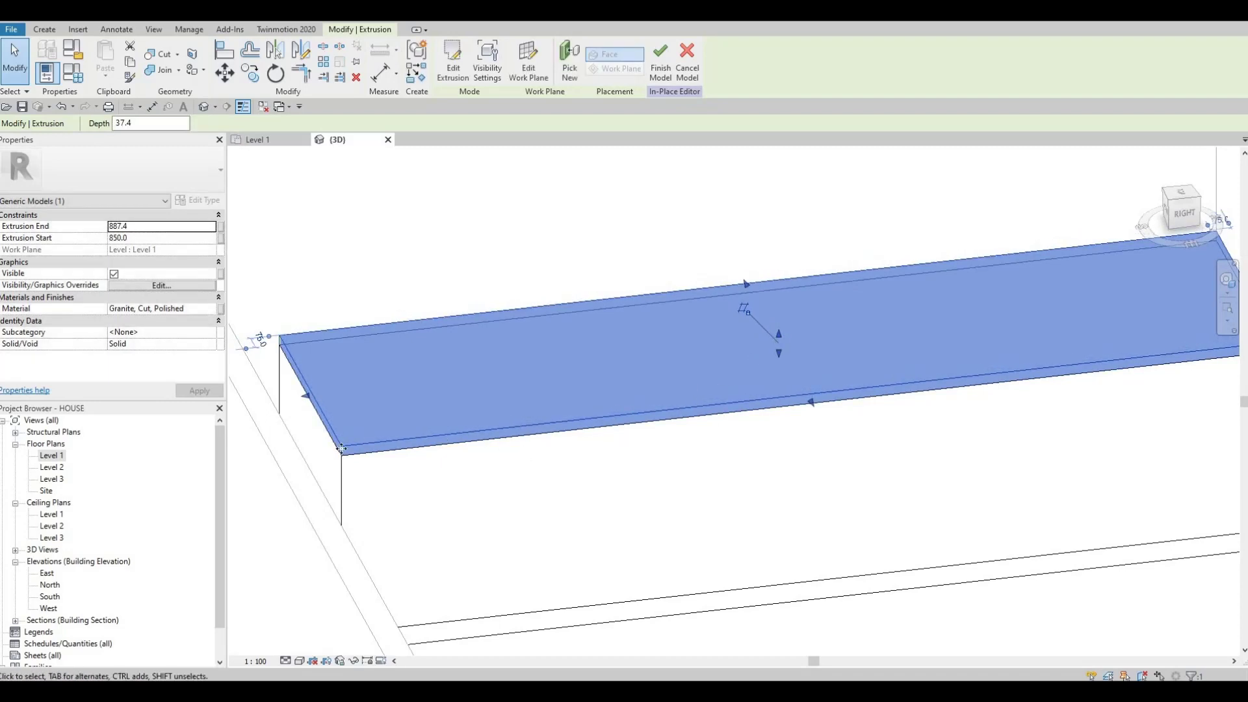
pyautogui.scroll(4, 501, 439)
pyautogui.scroll(-1, 992, 253)
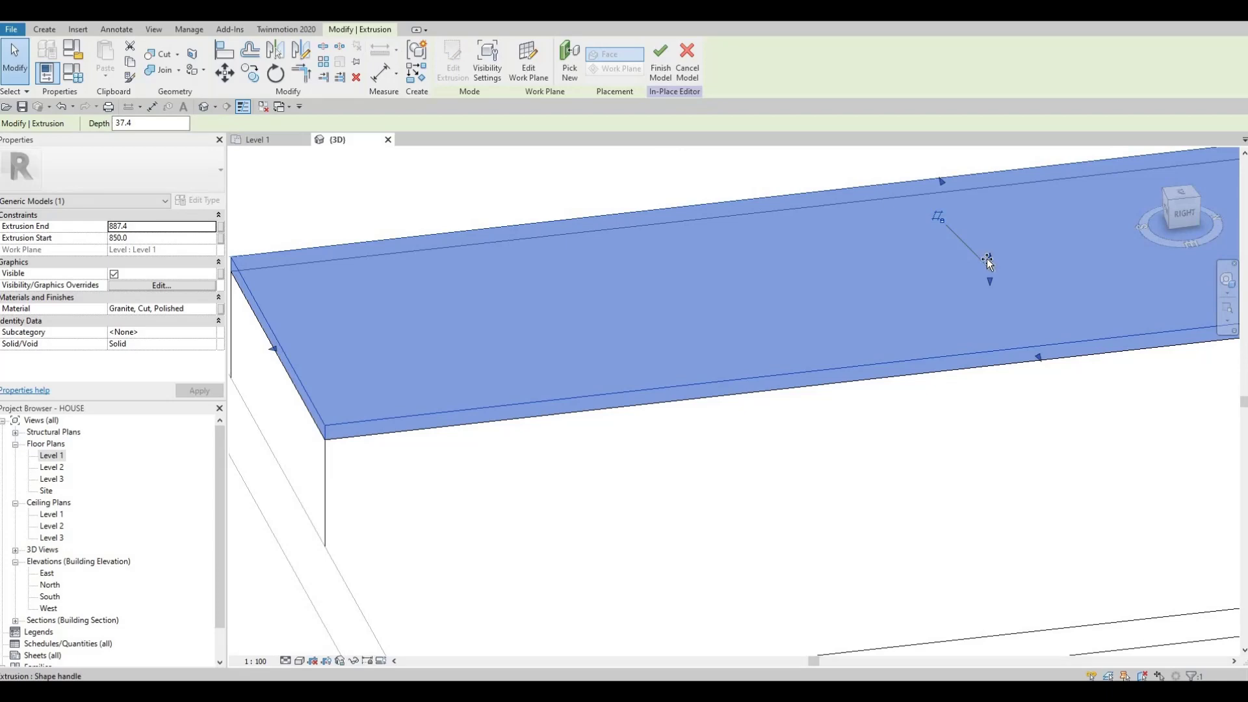
pyautogui.moveTo(987, 260); pyautogui.dragTo(913, 291)
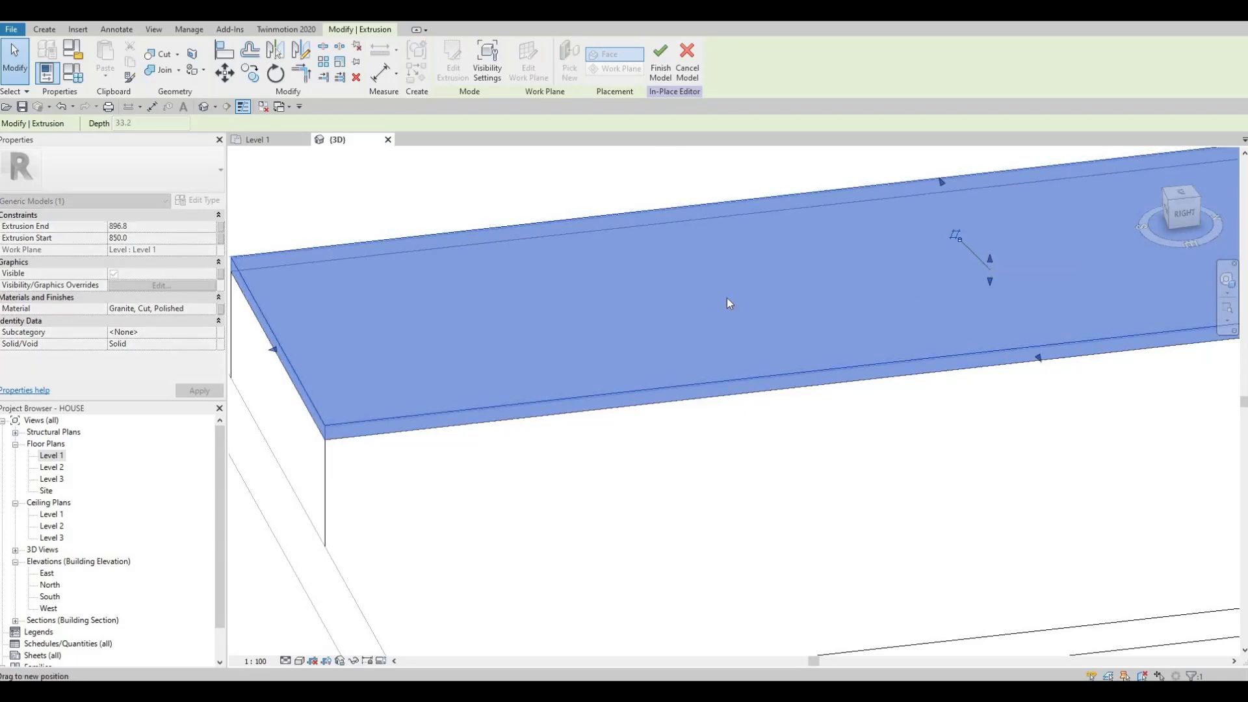
pyautogui.moveTo(727, 302); pyautogui.dragTo(728, 305)
pyautogui.scroll(-4, 757, 358)
pyautogui.press('Escape')
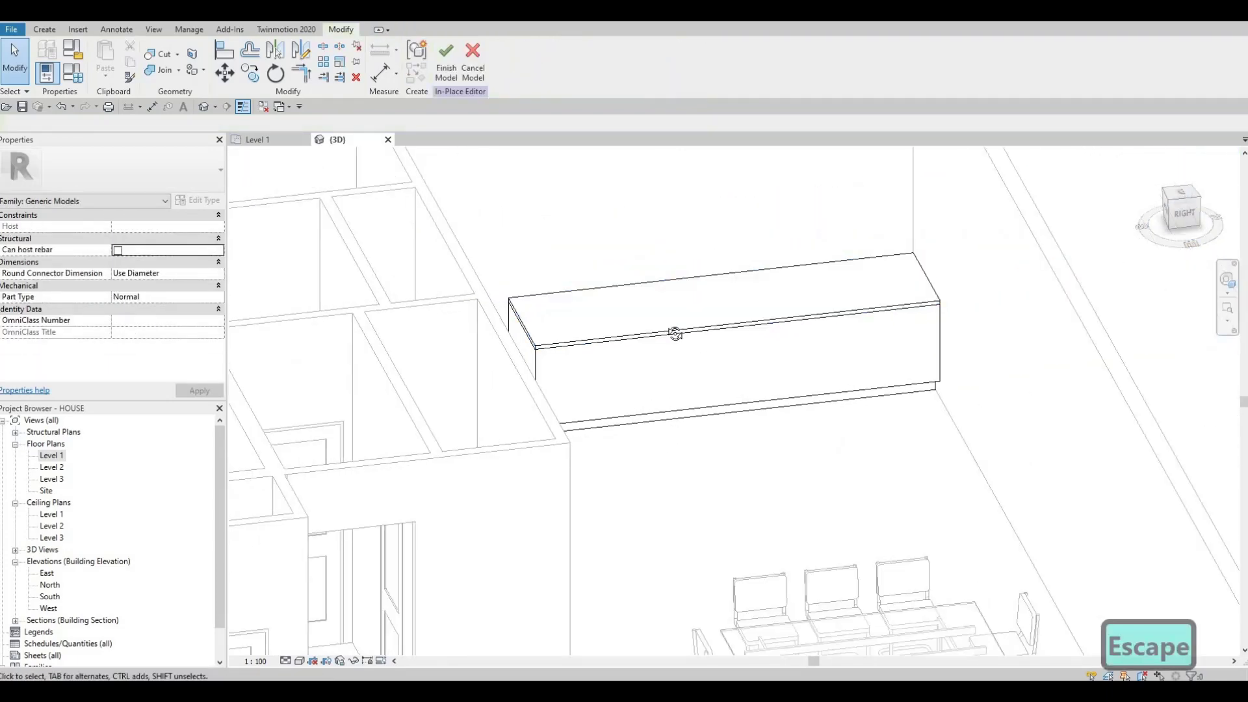
# Finish the in-place model, view the completed cabinet in 3D, and return to the Level 1 floor plan
pyautogui.keyDown('shift'); pyautogui.moveTo(676, 334); pyautogui.dragTo(490, 189, button='middle'); pyautogui.keyUp('shift')
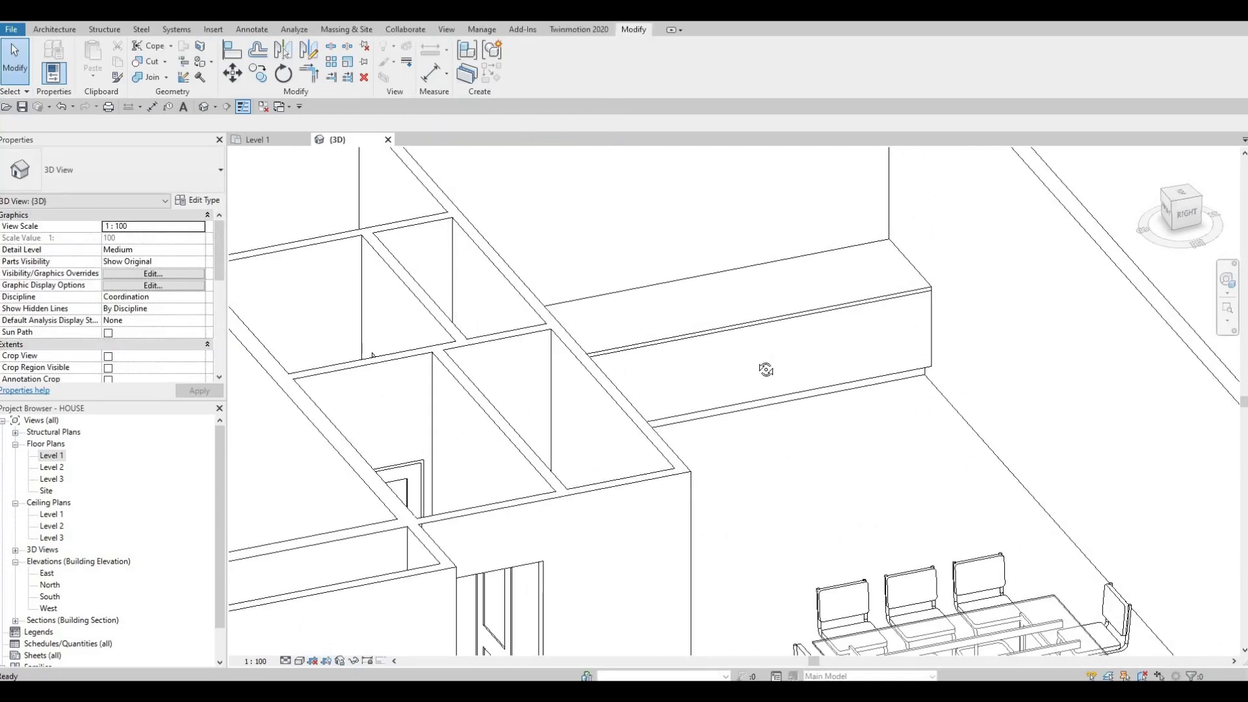
pyautogui.keyDown('shift'); pyautogui.moveTo(793, 365); pyautogui.dragTo(701, 336, button='middle'); pyautogui.keyUp('shift')
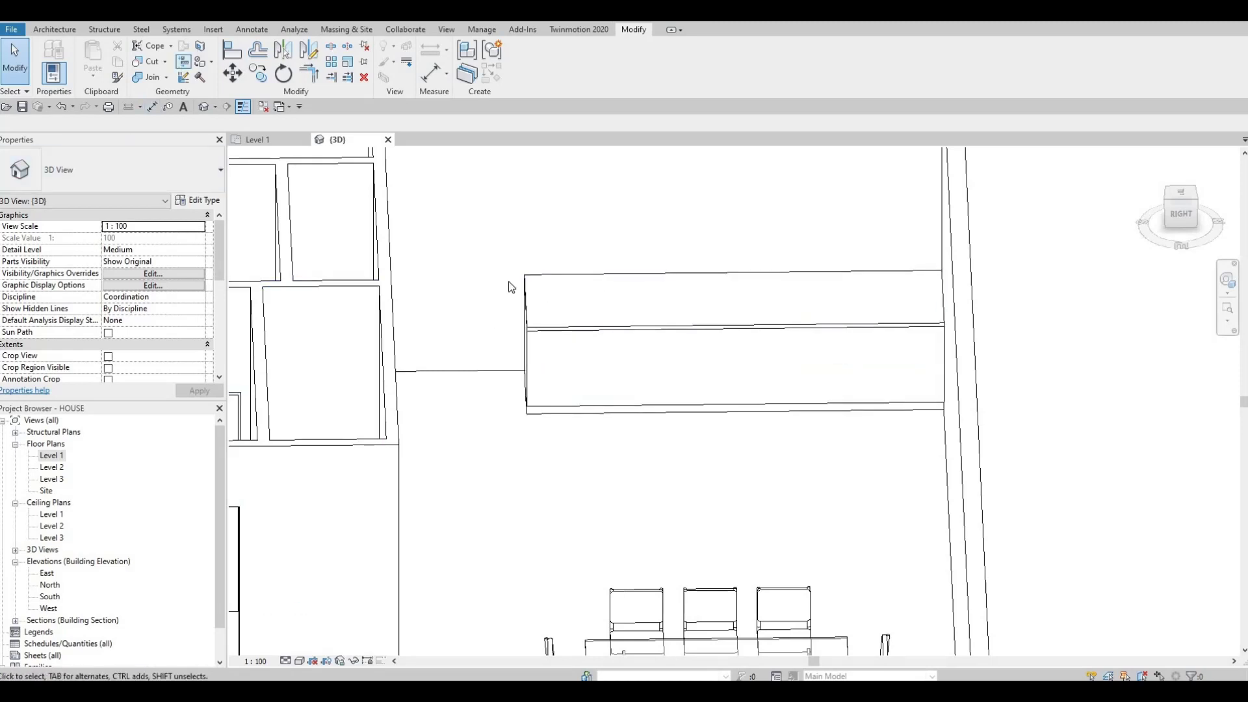
pyautogui.doubleClick(51, 456)
pyautogui.scroll(3, 528, 431)
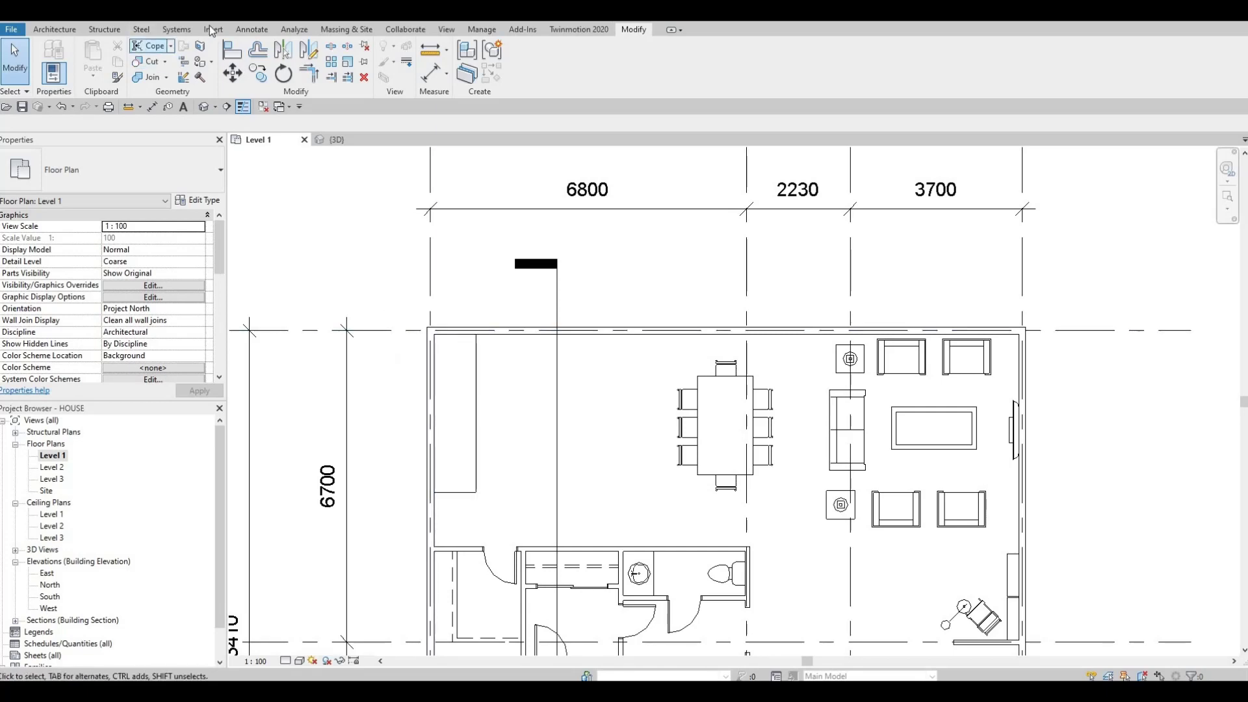
# Start loading a family and browse the library to the Sinks folder under Plumbing, Architectural, Fixtures
pyautogui.scroll(9, 492, 72)
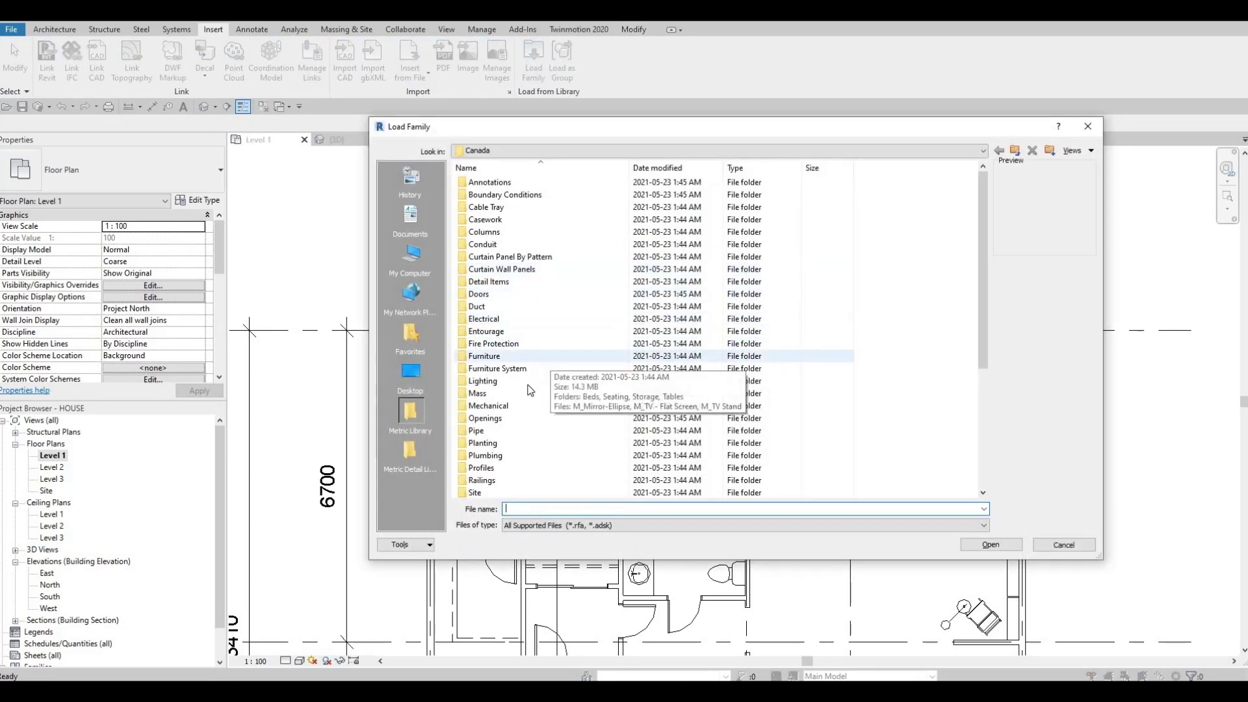
pyautogui.scroll(-2, 510, 416)
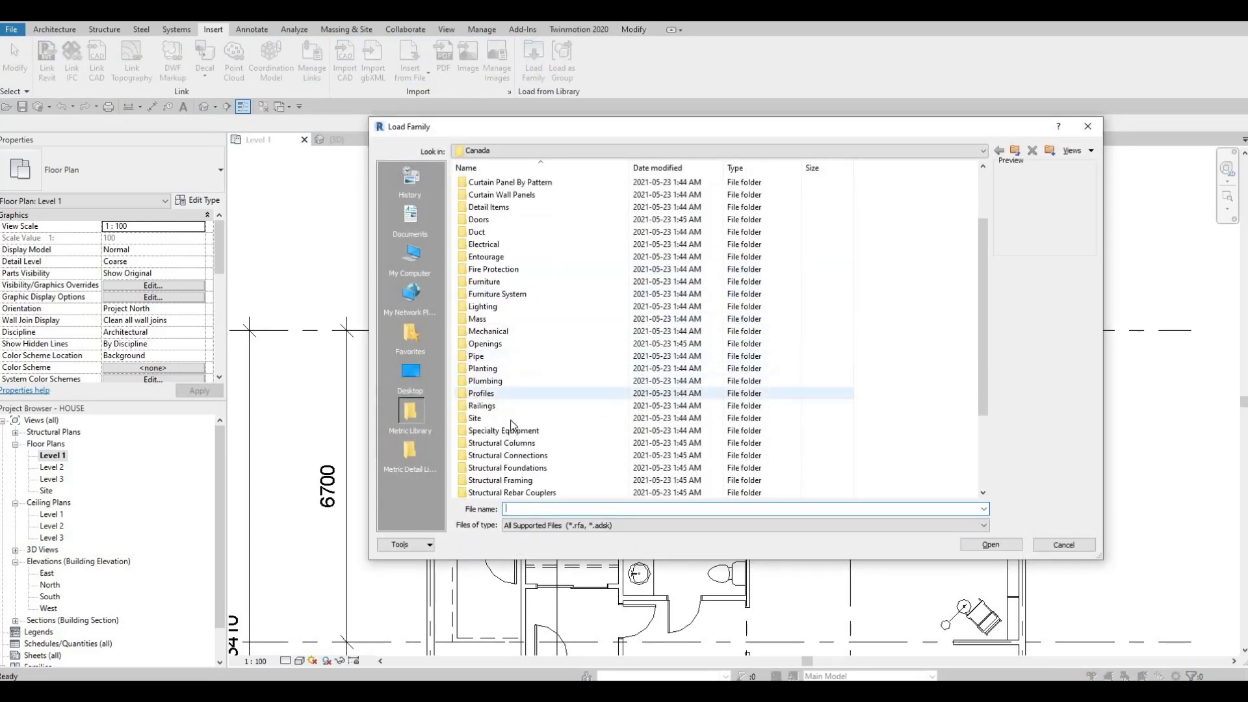
pyautogui.doubleClick(494, 381)
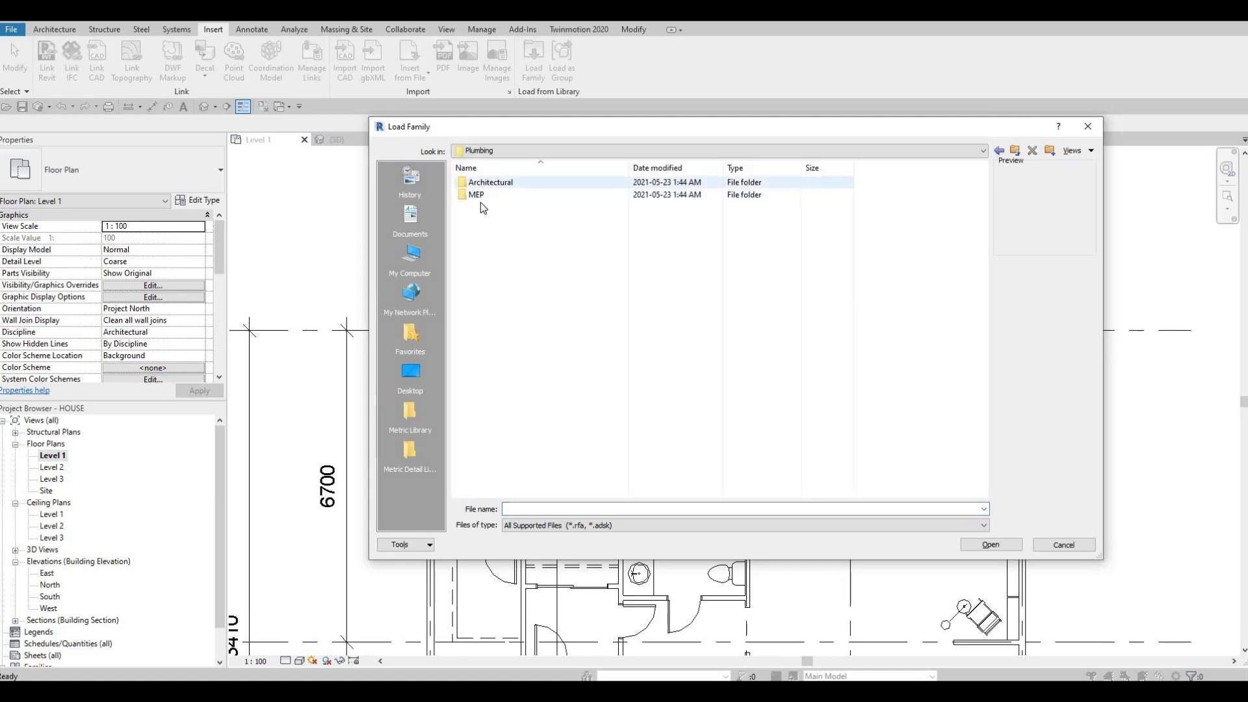
pyautogui.doubleClick(489, 183)
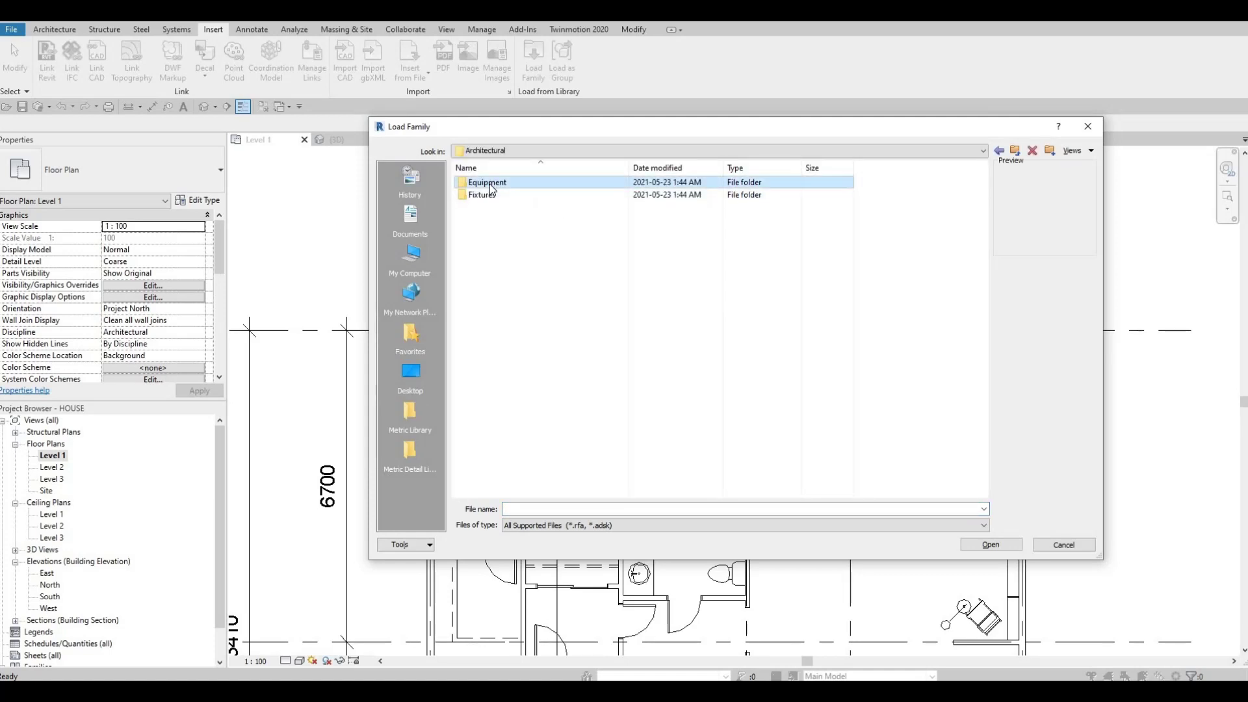
pyautogui.doubleClick(490, 183)
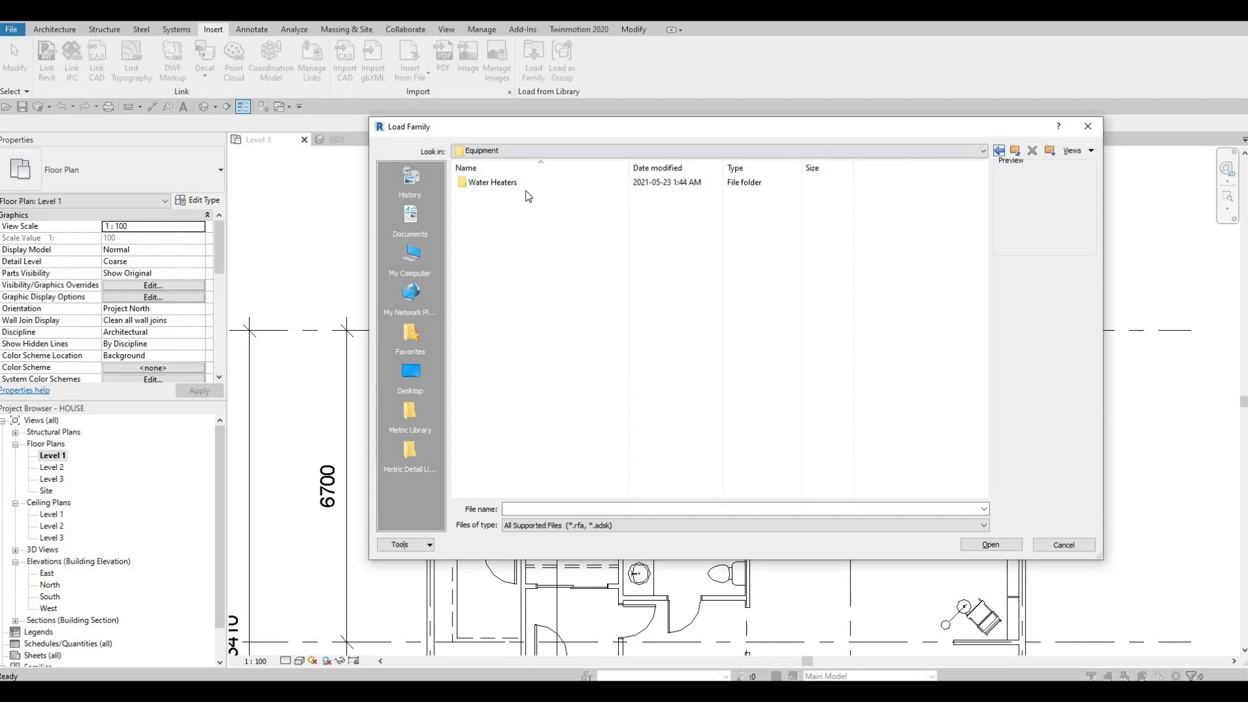
pyautogui.press('BackSpace')
pyautogui.doubleClick(494, 194)
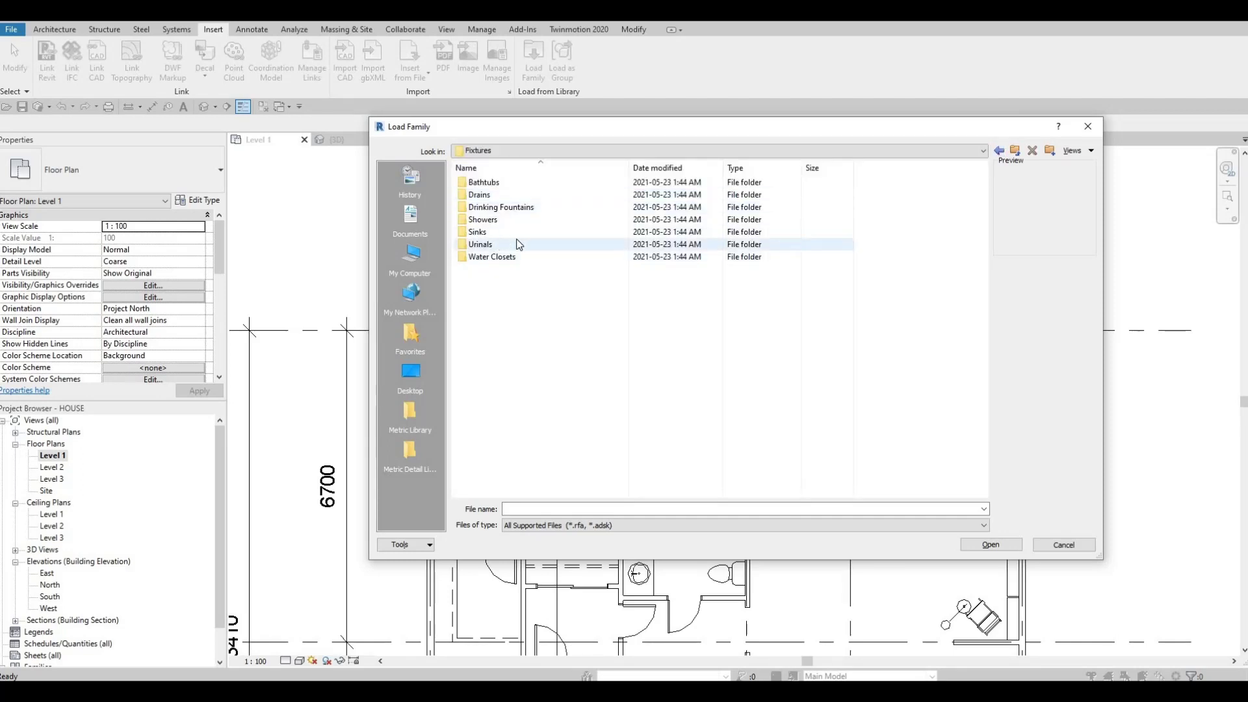
pyautogui.doubleClick(479, 232)
# Preview the vanity, 2D and kitchen sink families in the Sinks folder to compare their shapes
pyautogui.click(505, 244)
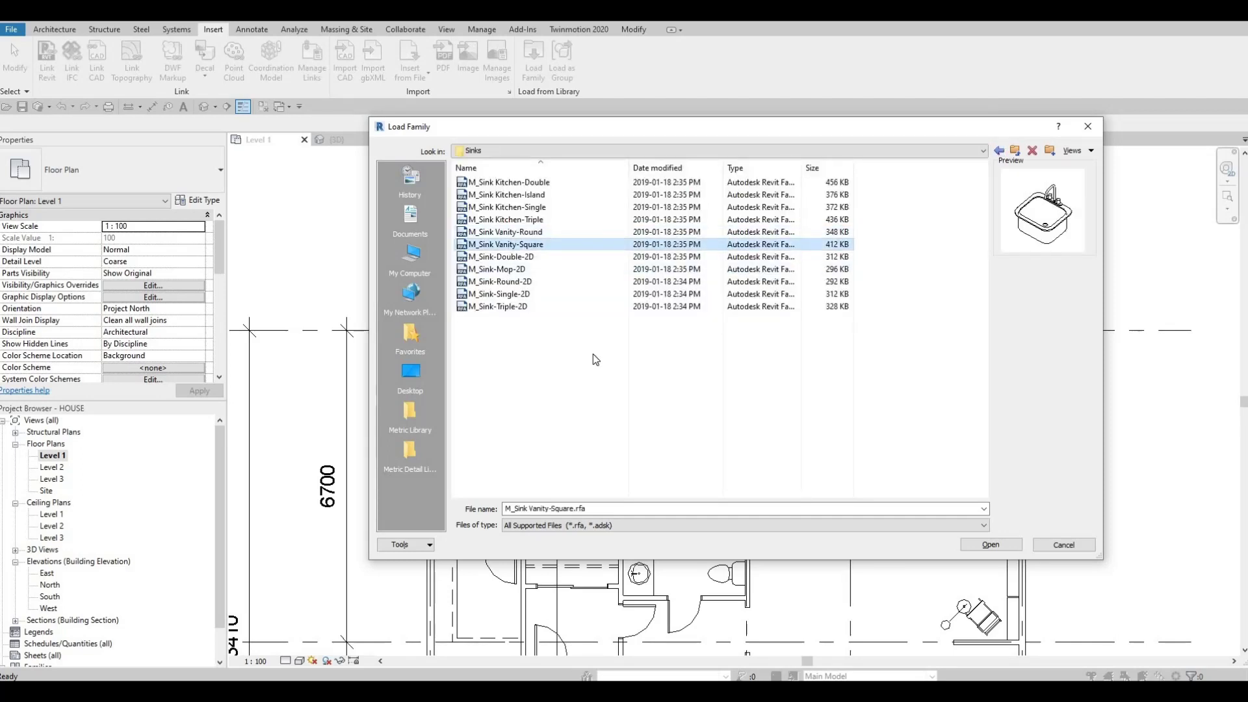
pyautogui.press('Down')
pyautogui.press('Down')
pyautogui.press('Up')
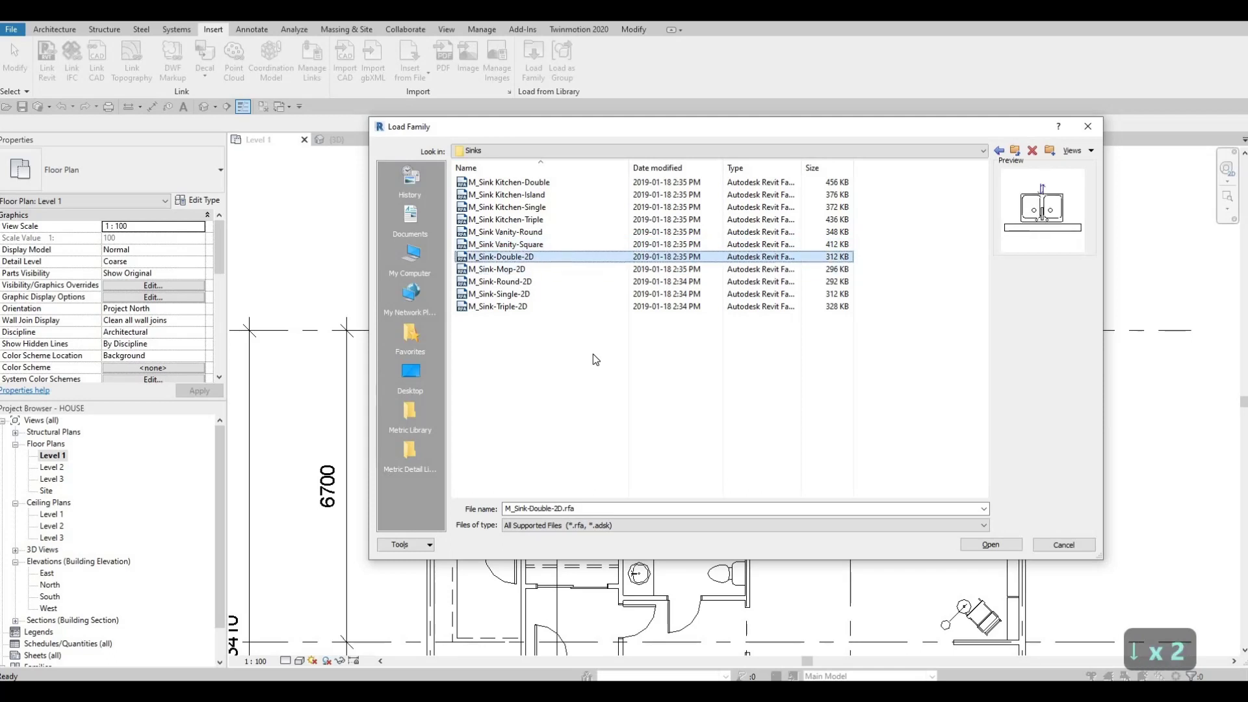
pyautogui.press('Up')
pyautogui.press('Up')
pyautogui.press('Up')
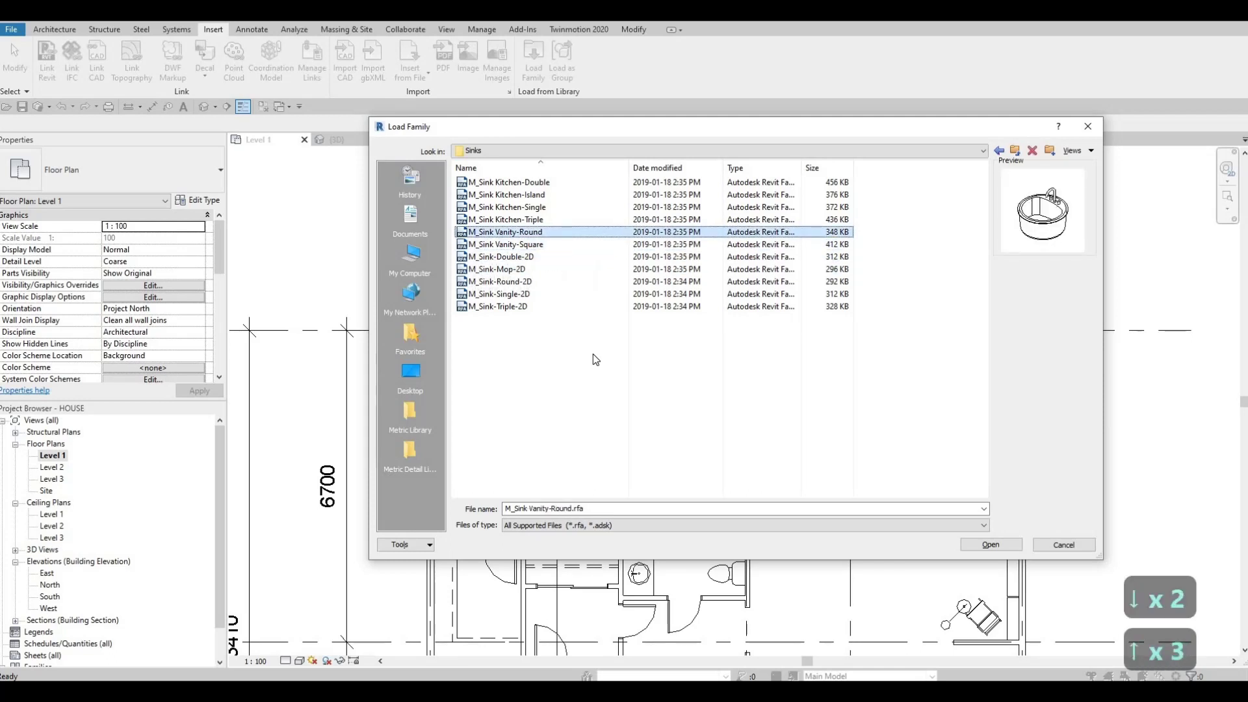
pyautogui.press('Up')
pyautogui.press('Down')
pyautogui.press('Up')
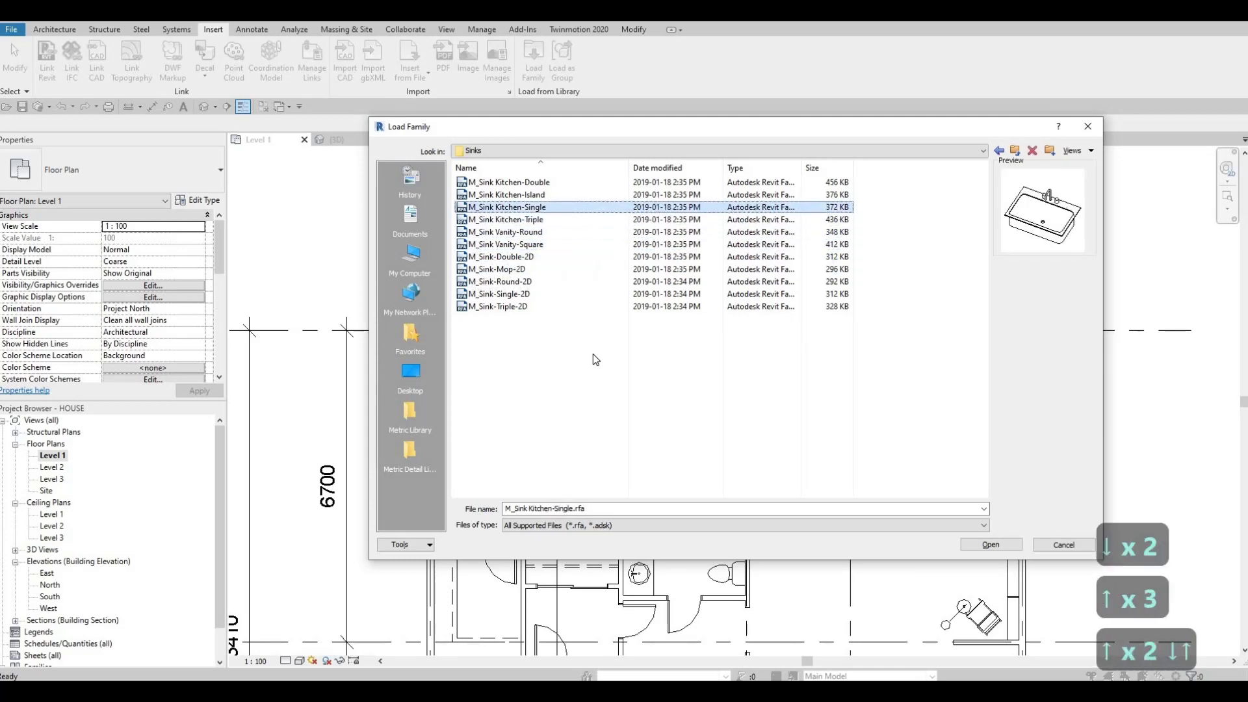
# Load the M_Sink Kitchen-Single family into the project
pyautogui.click(506, 197)
pyautogui.click(507, 209)
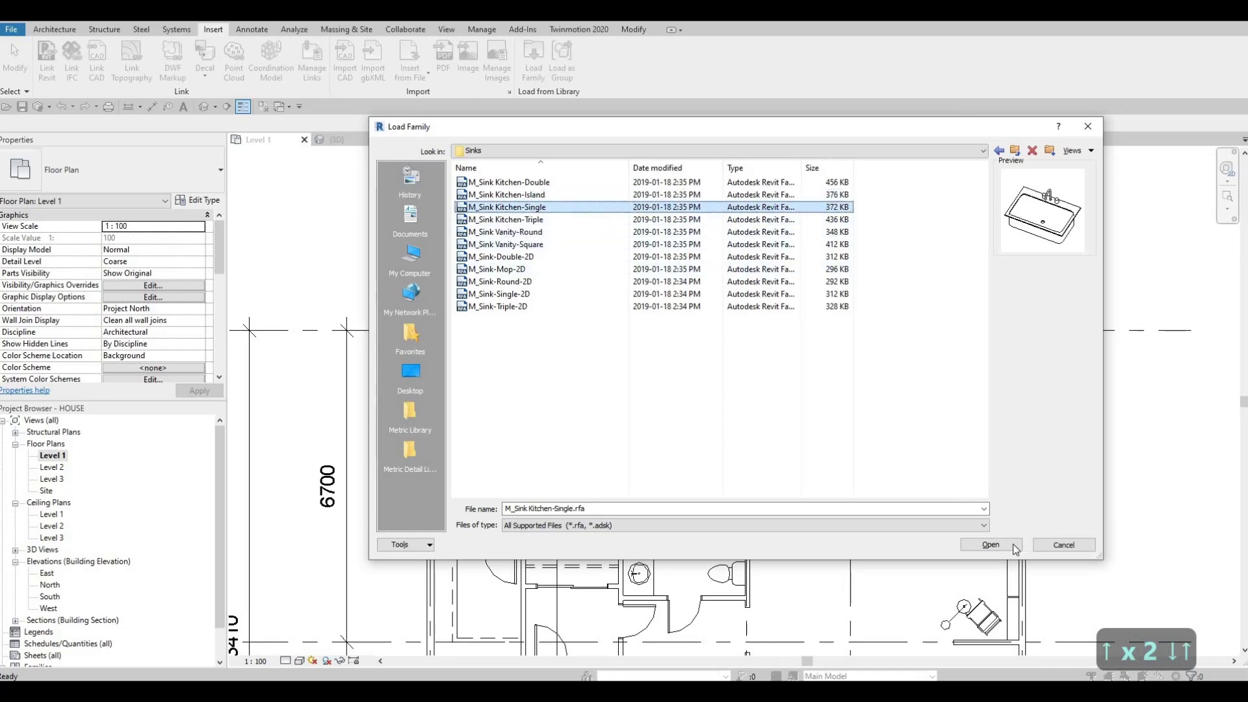
pyautogui.click(994, 546)
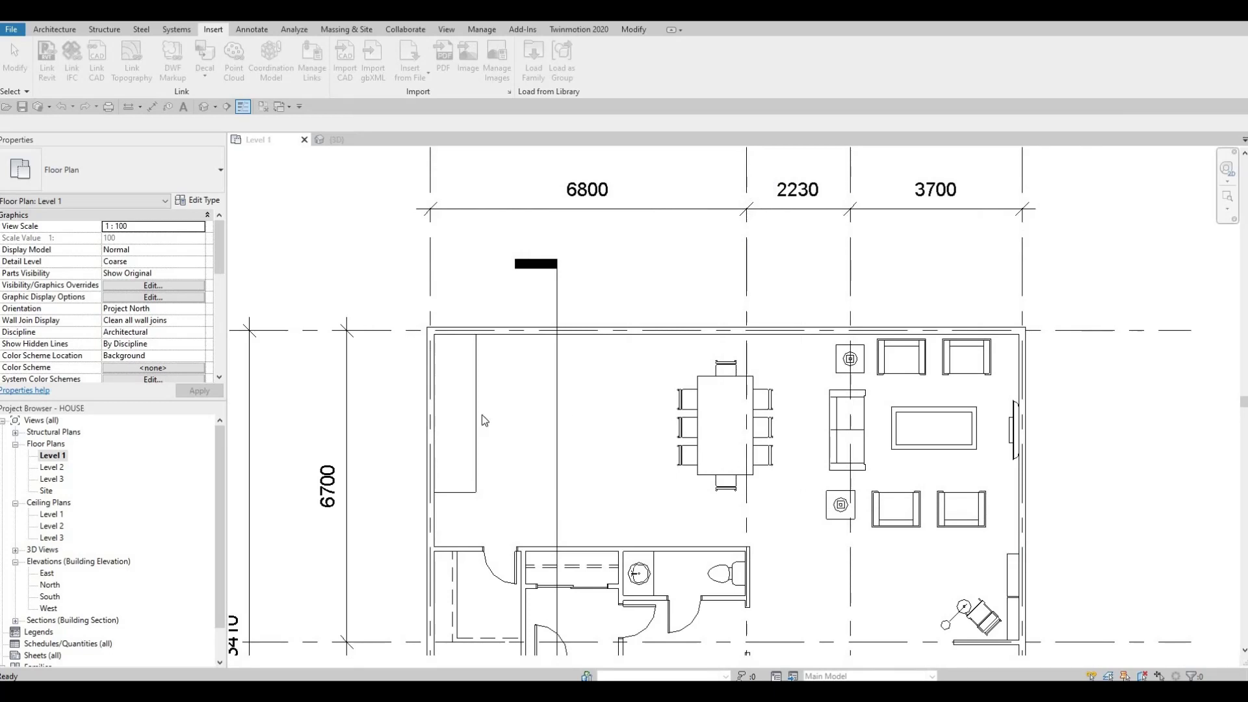
# Place one rotated 760 x 535mm M_Sink Kitchen-Single on the cabinet countertop with its faucet towards the wall, and leave component placement
pyautogui.press('c')
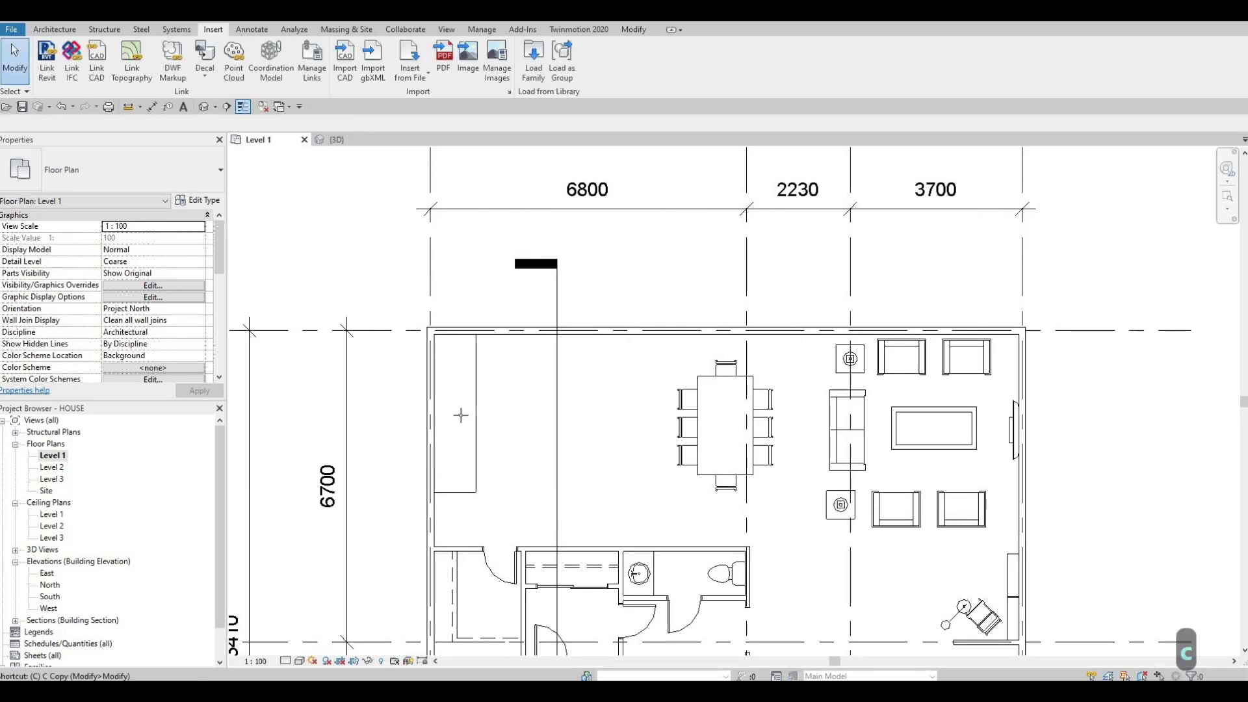
pyautogui.press('m')
pyautogui.press('space')
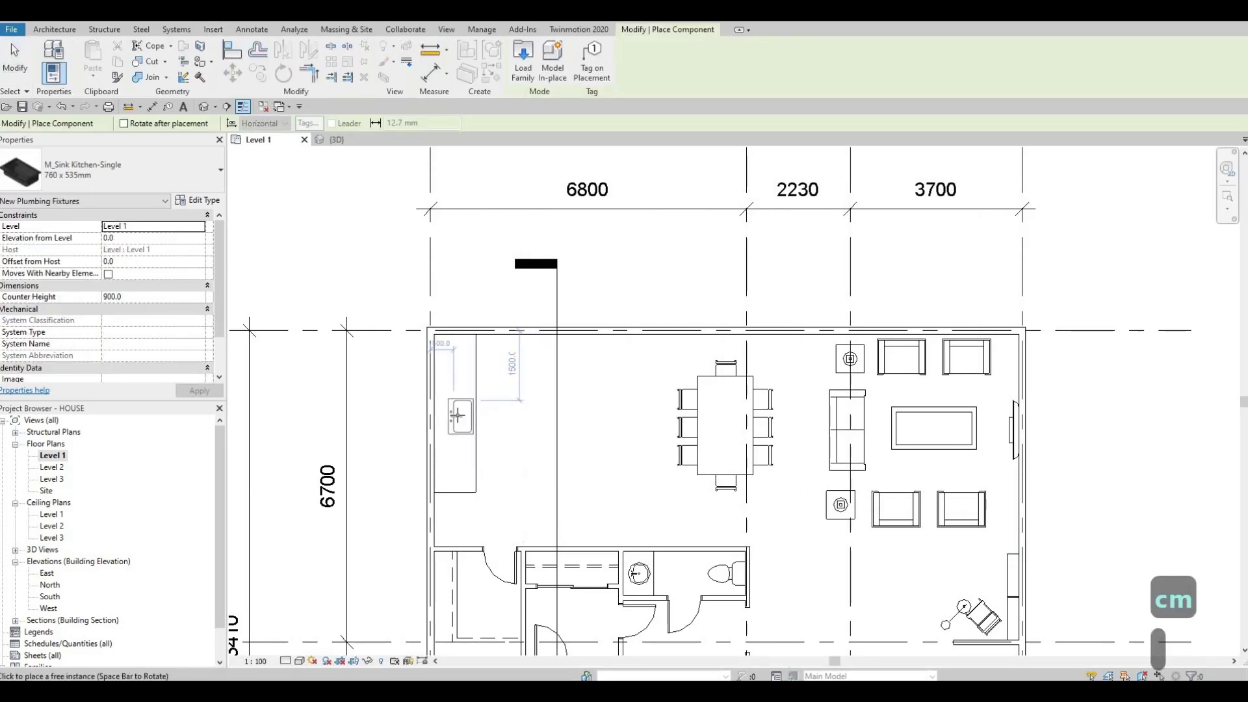
pyautogui.click(453, 415)
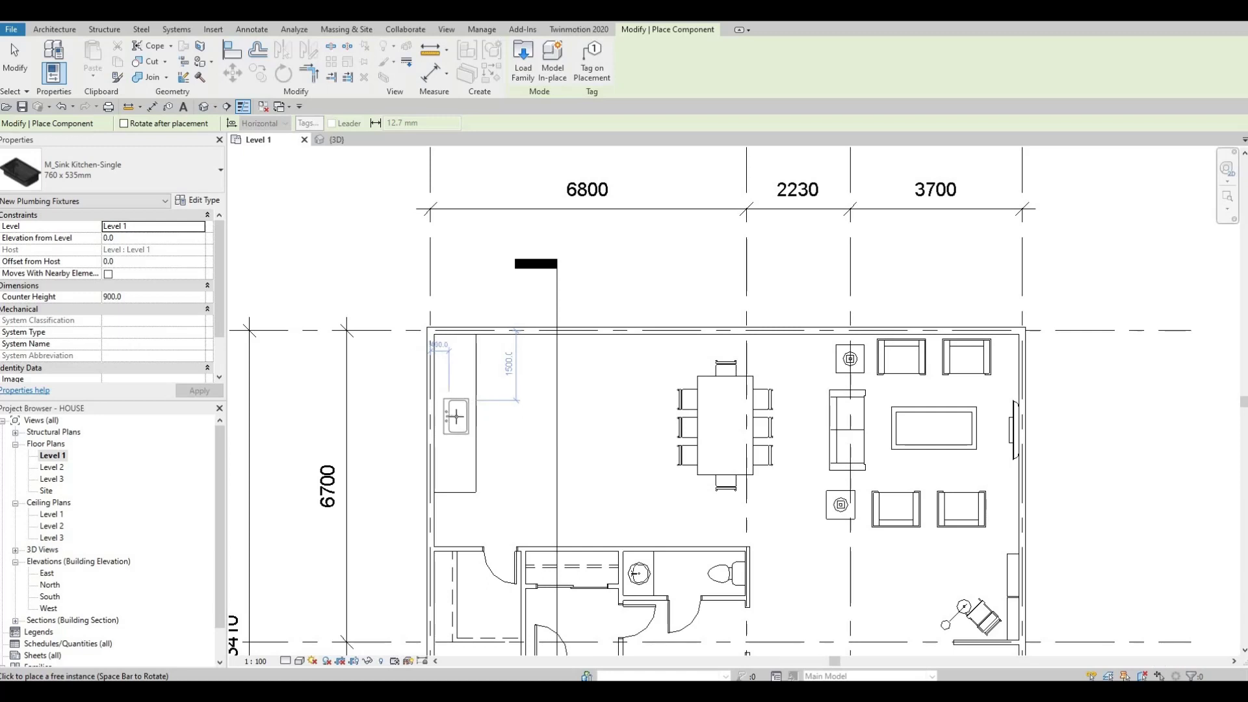
pyautogui.press('Escape')
pyautogui.press('Escape')
pyautogui.press('Escape')
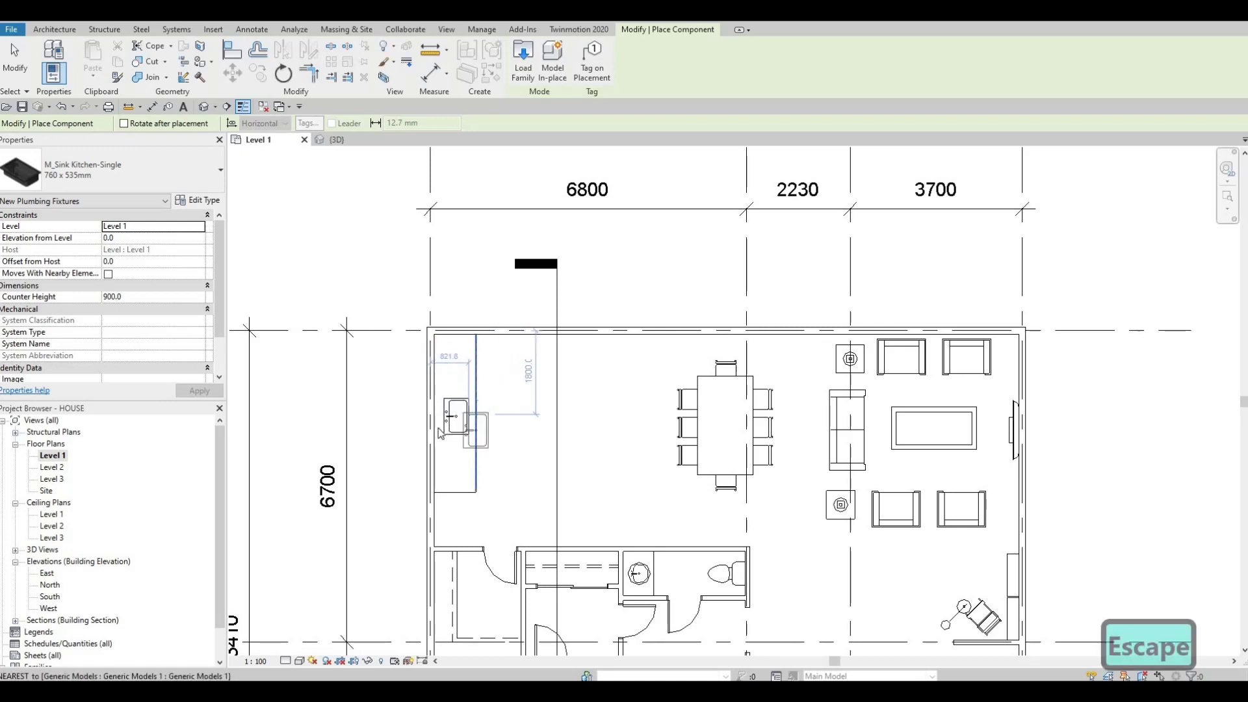
# Check the placed sink in 3D, open the cabinet for in-place editing, and return to the Level 1 floor plan
pyautogui.scroll(4, 459, 416)
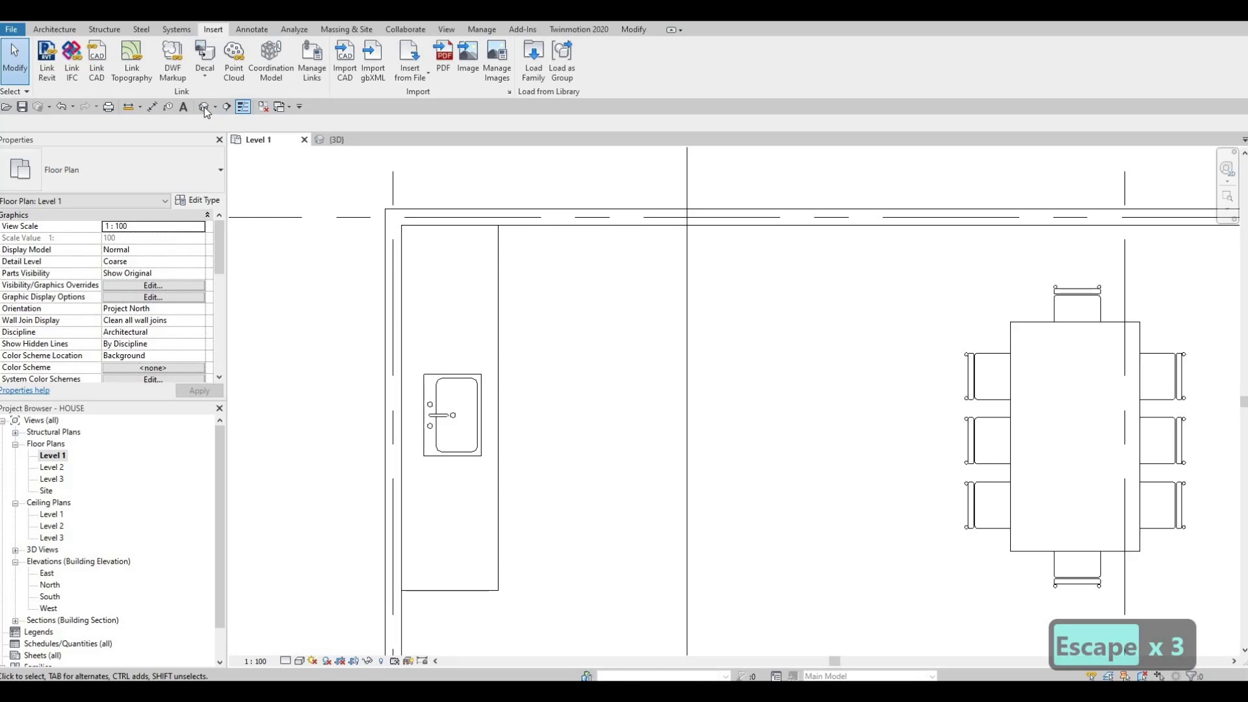
pyautogui.click(336, 139)
pyautogui.keyDown('shift'); pyautogui.moveTo(618, 353); pyautogui.dragTo(652, 354, button='middle'); pyautogui.keyUp('shift')
pyautogui.scroll(4, 652, 354)
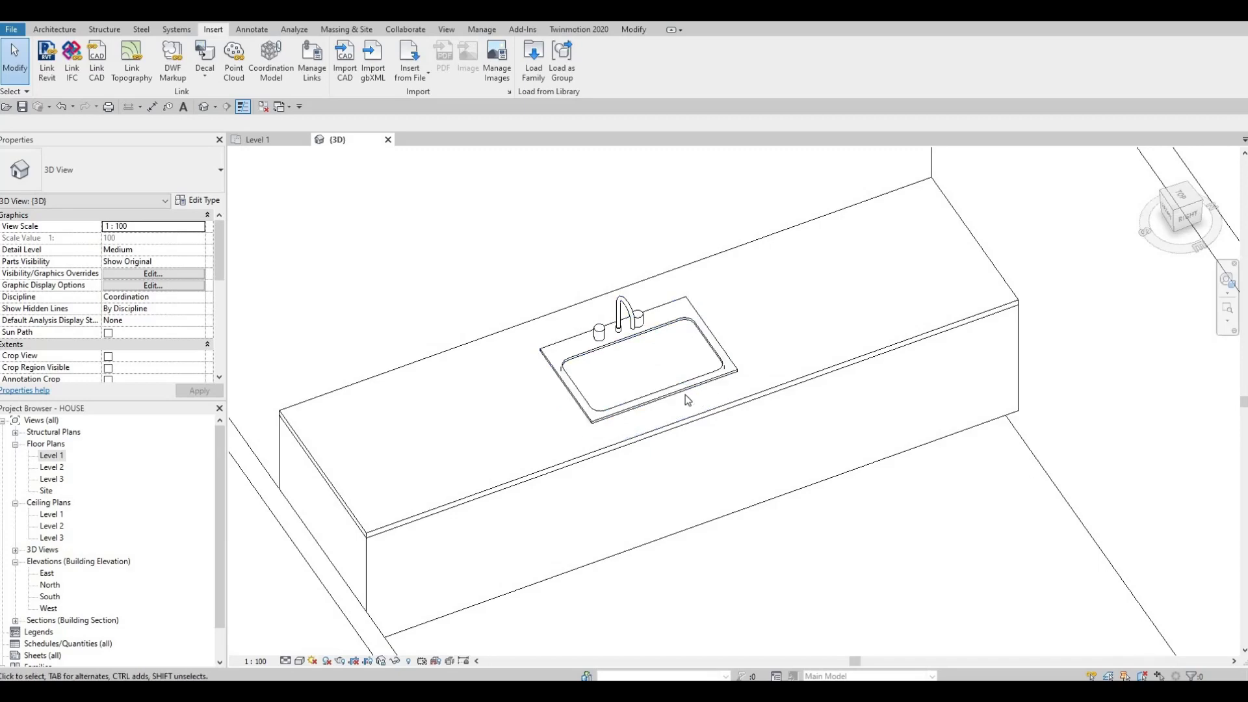
pyautogui.click(715, 418)
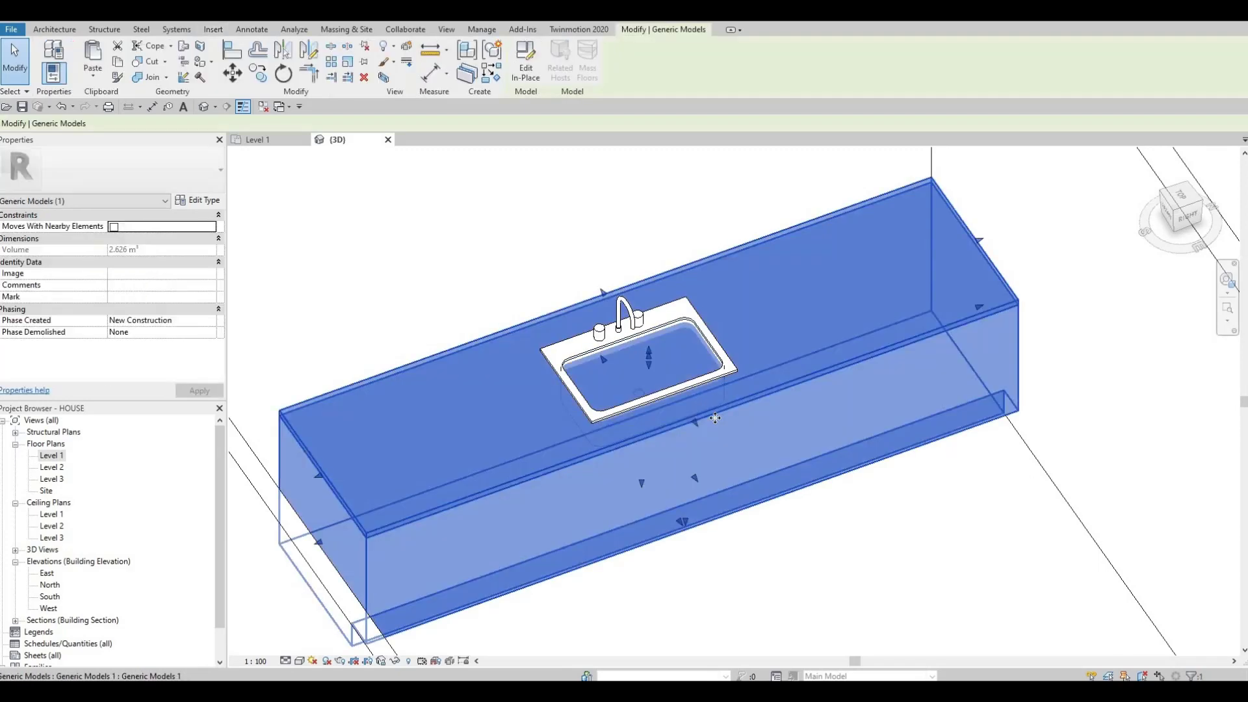
pyautogui.click(525, 71)
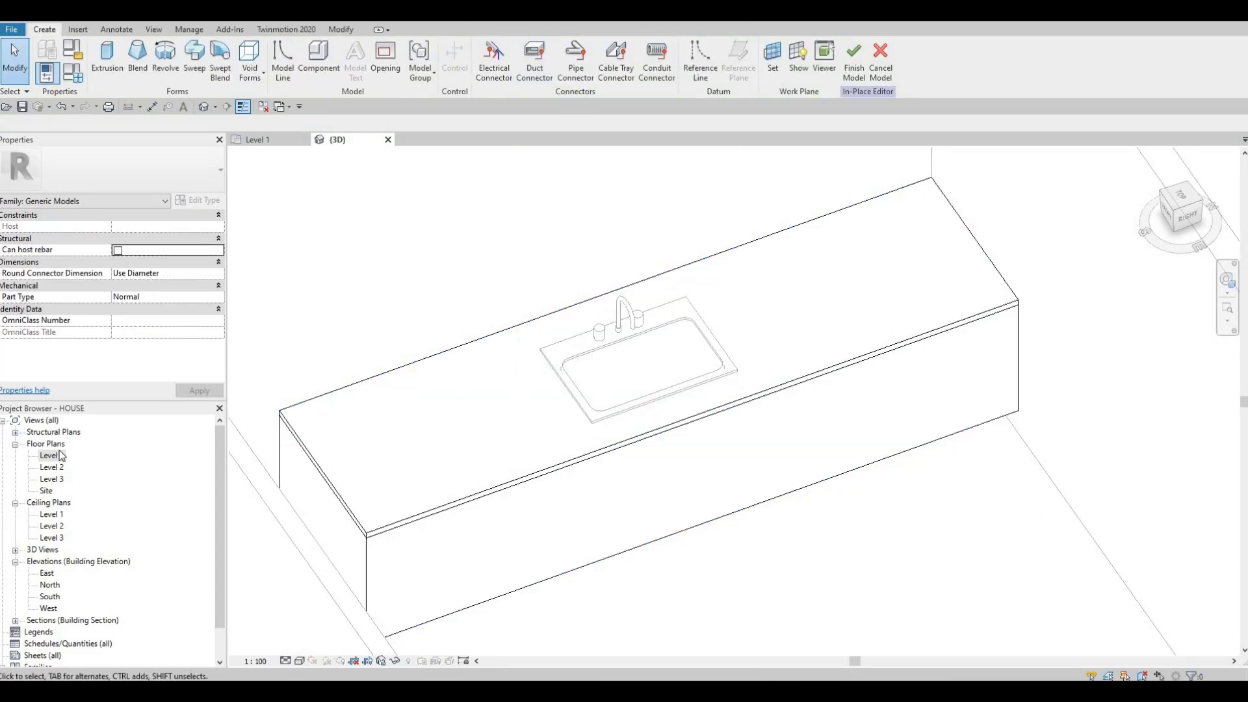
pyautogui.doubleClick(51, 456)
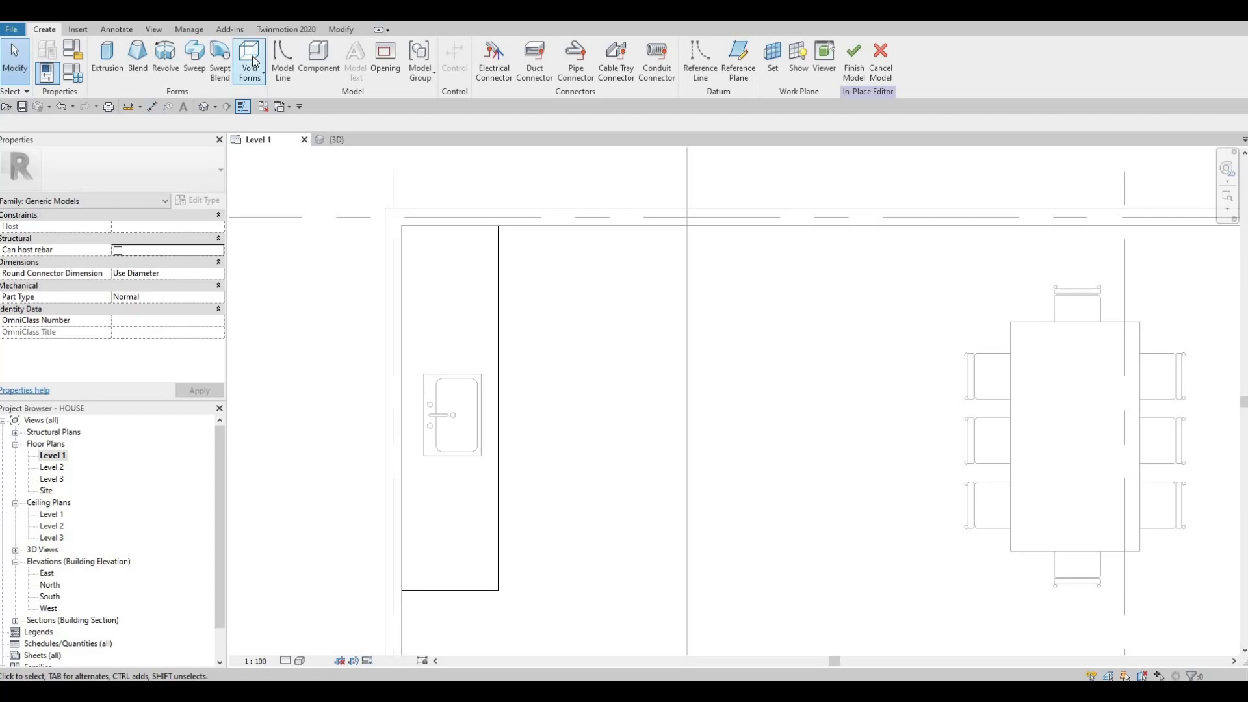
# Create a 250 deep void extrusion from a rectangle traced around the sink basin, and view the cabinet's front in 3D
pyautogui.click(254, 71)
pyautogui.click(280, 99)
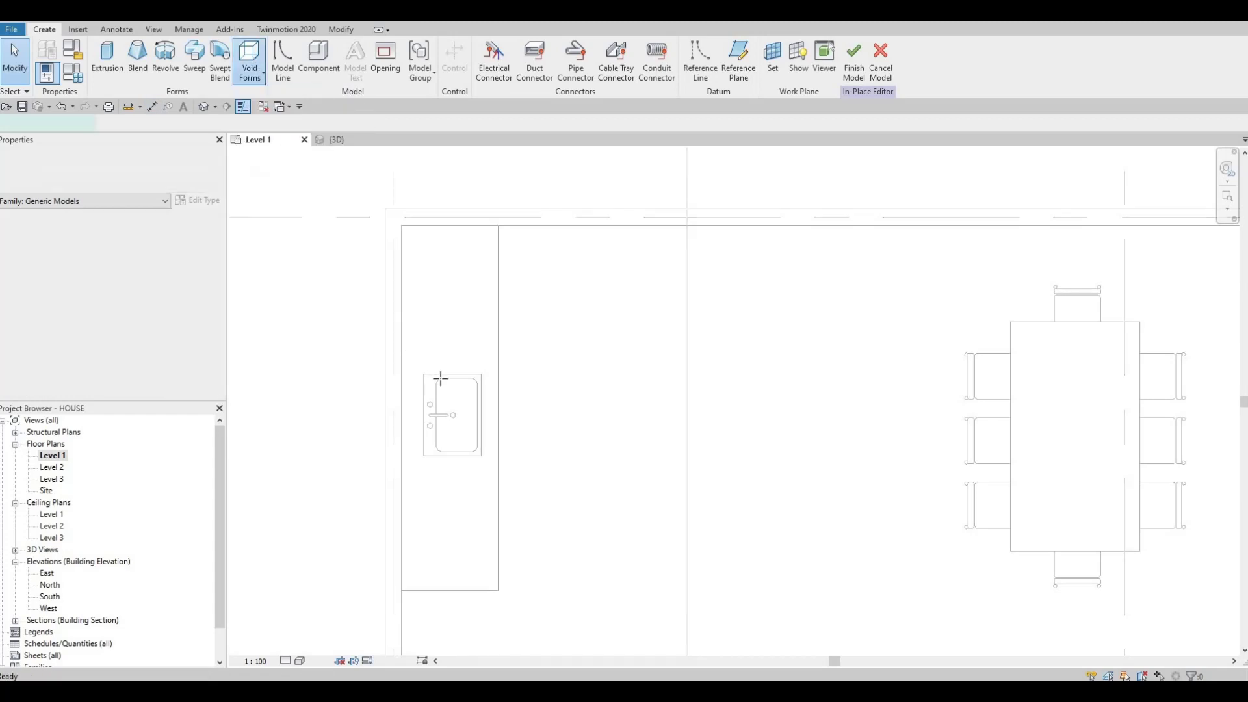
pyautogui.scroll(5, 441, 379)
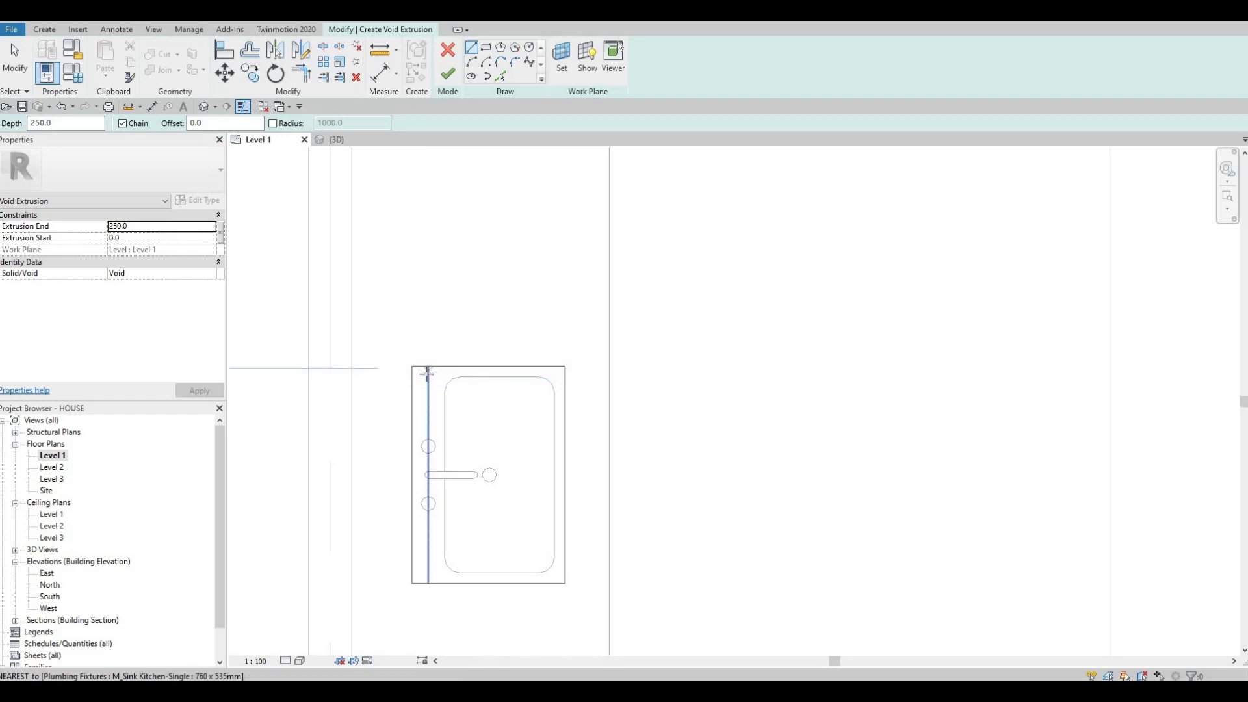
pyautogui.click(428, 377)
pyautogui.press('Escape')
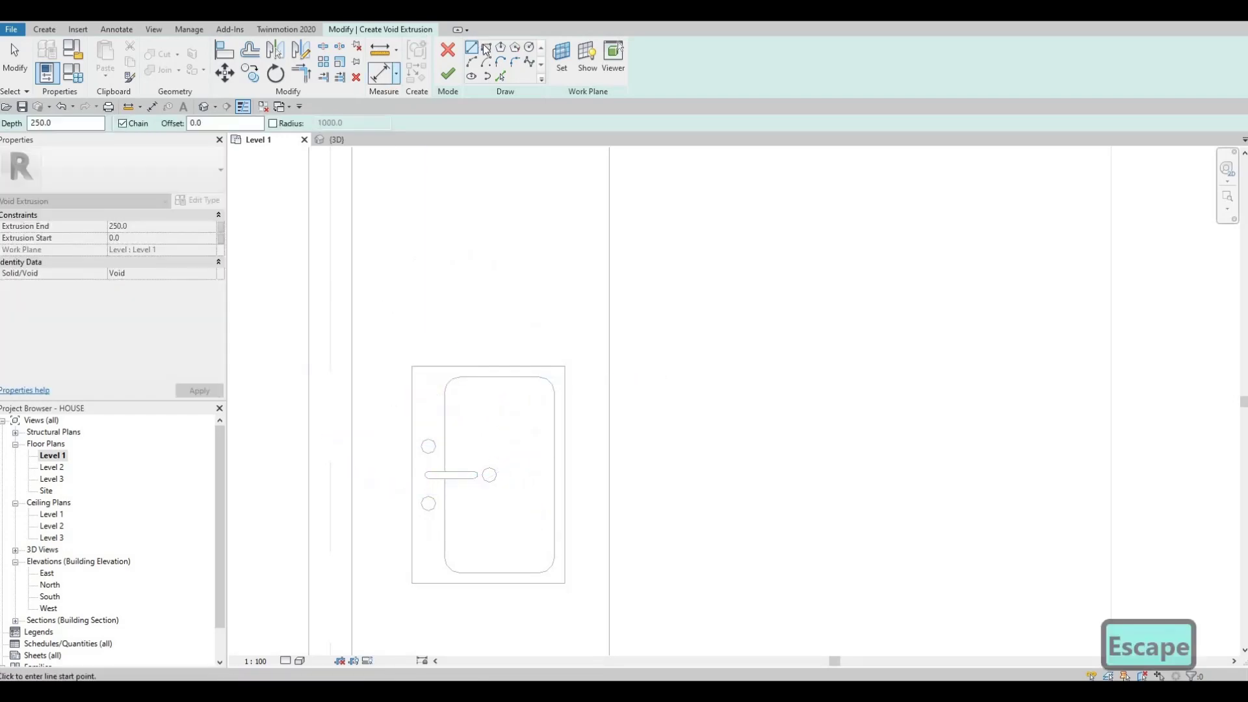
pyautogui.click(486, 50)
pyautogui.scroll(2, 468, 392)
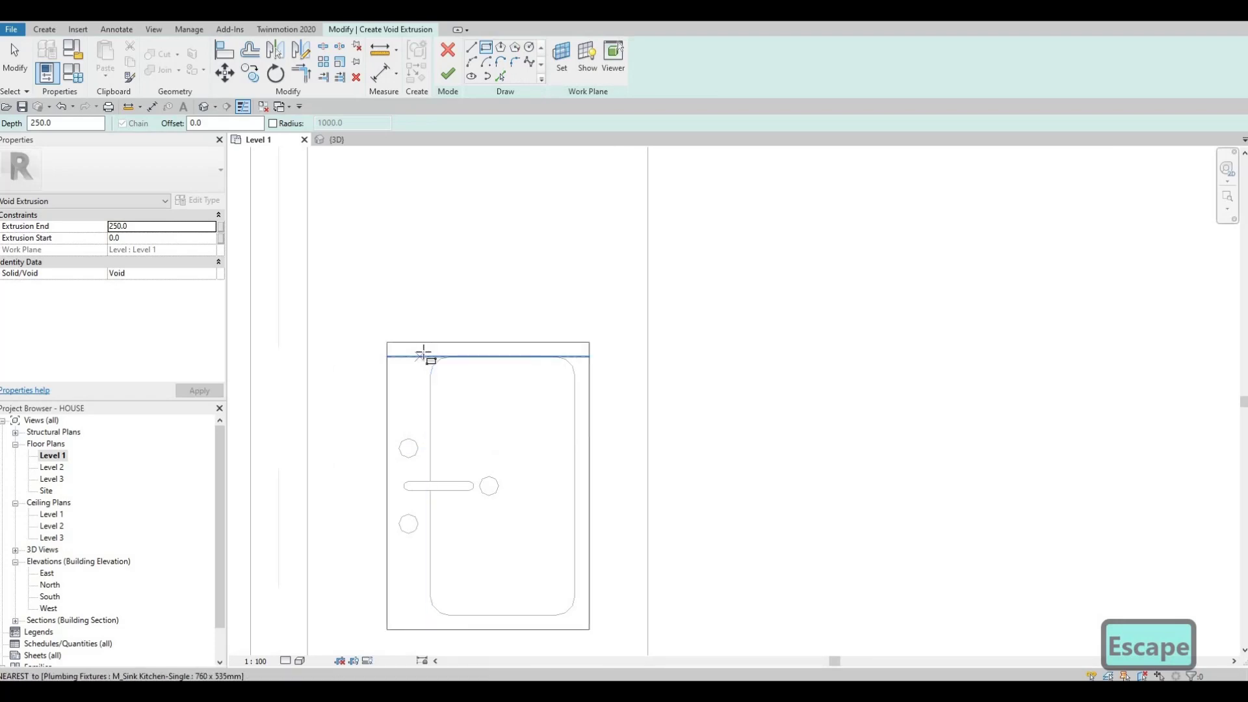
pyautogui.click(575, 615)
pyautogui.press('Escape')
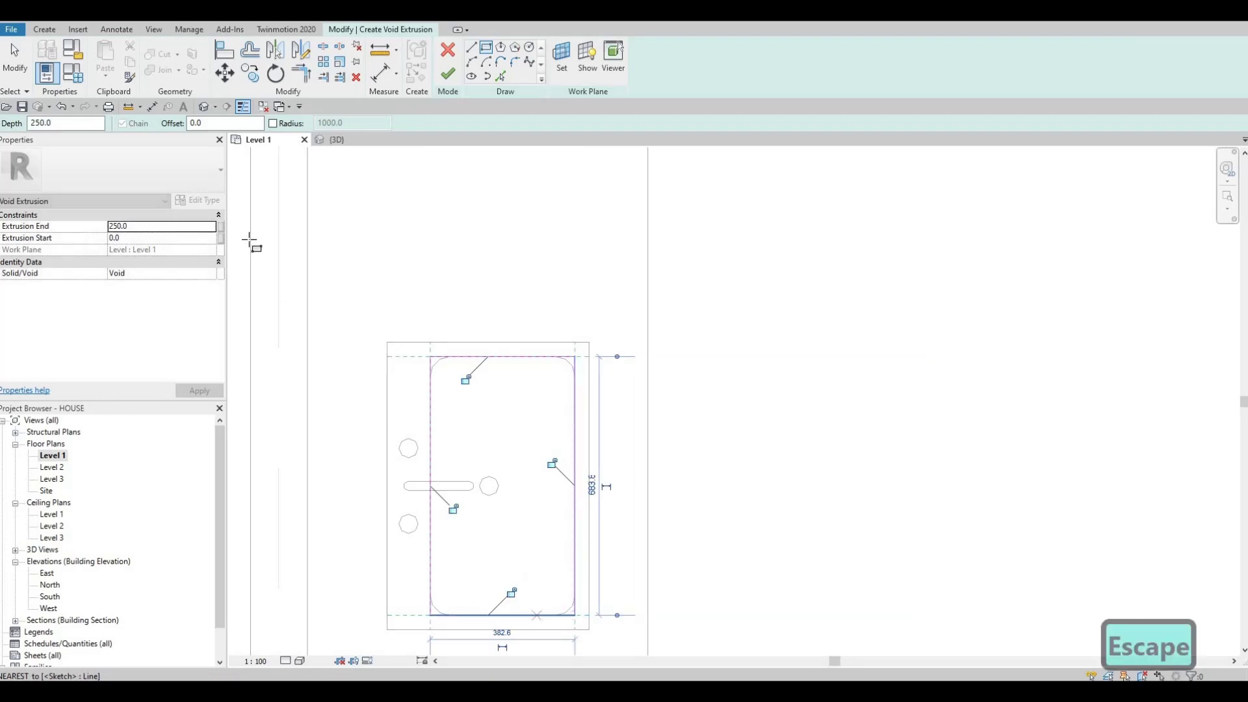
pyautogui.click(447, 73)
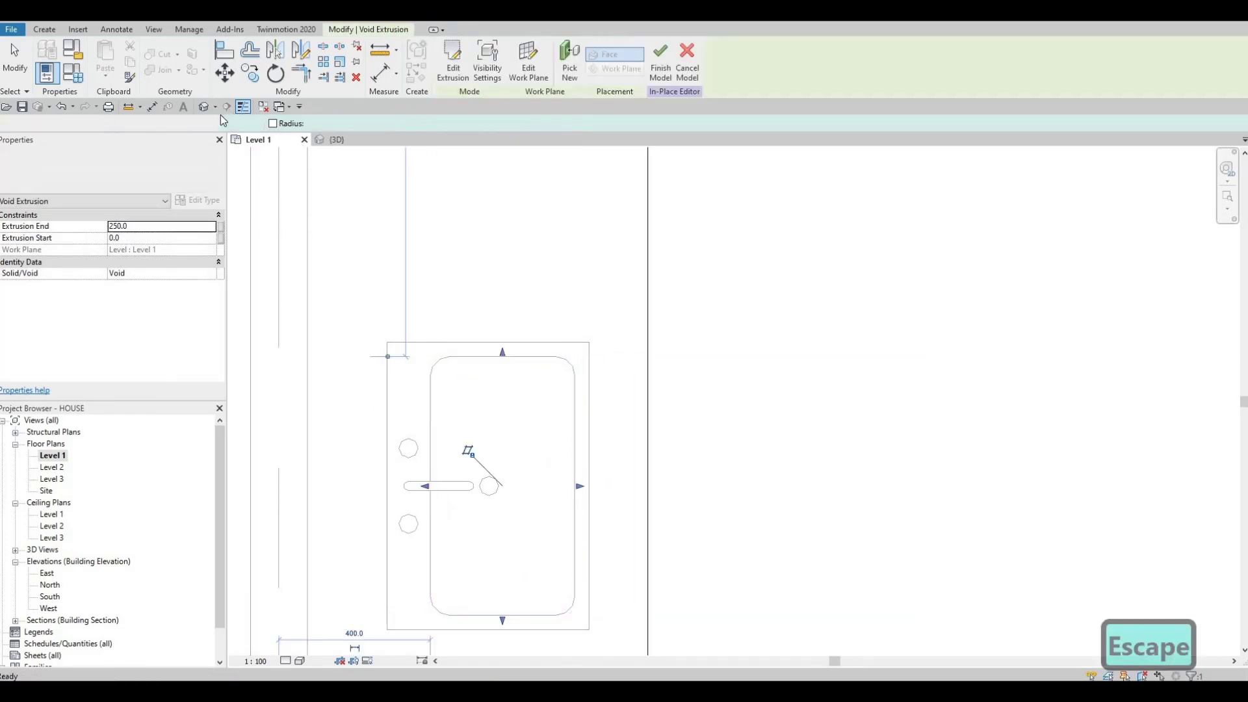
pyautogui.click(337, 139)
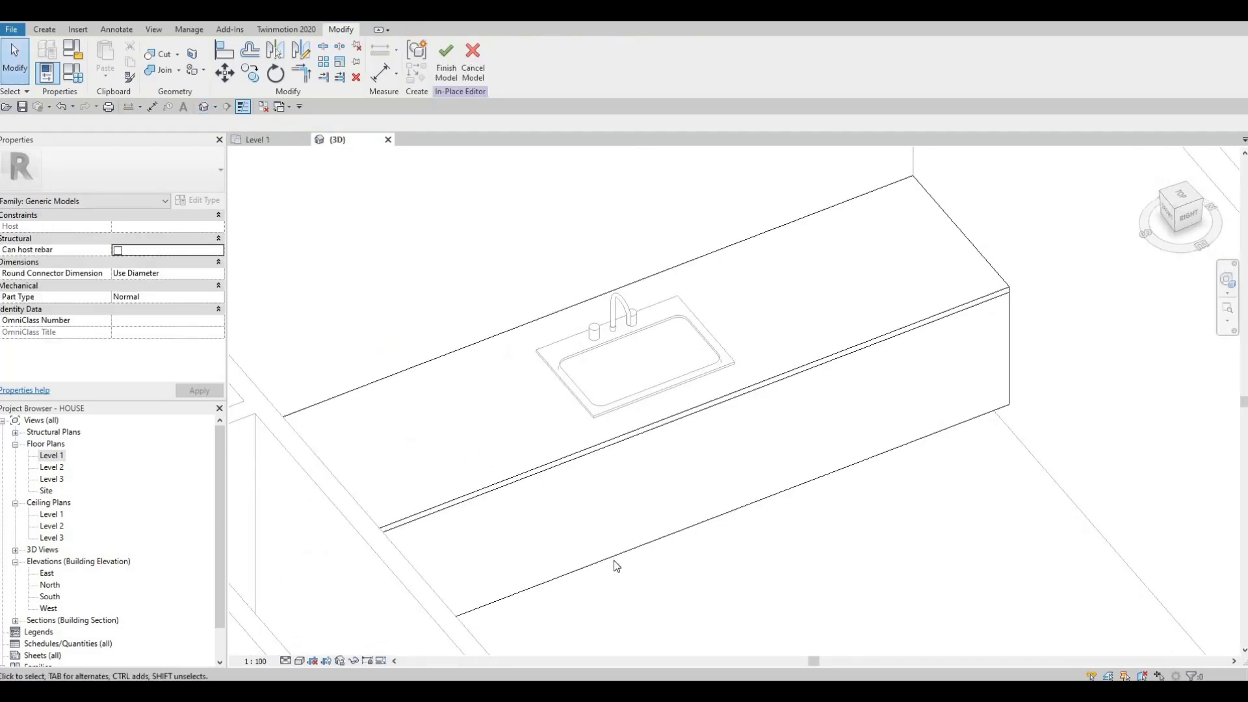
pyautogui.keyDown('shift'); pyautogui.moveTo(560, 421); pyautogui.dragTo(644, 546, button='middle'); pyautogui.keyUp('shift')
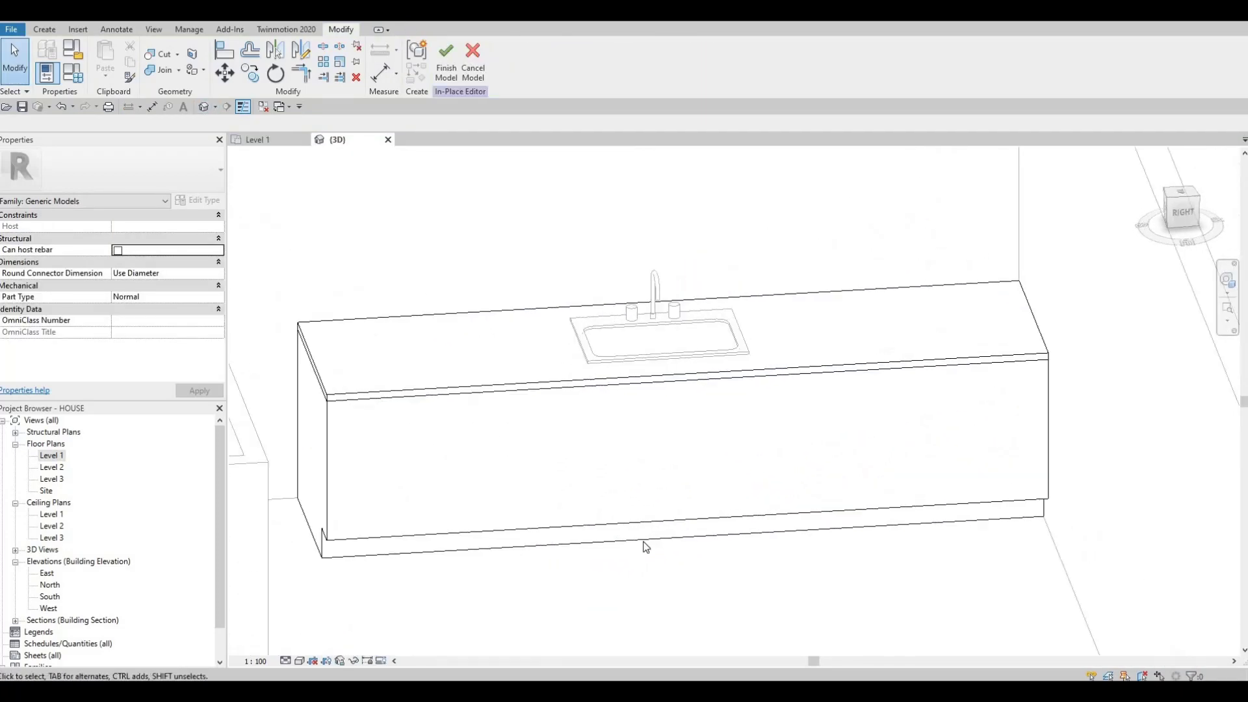
# Select the joined cabinet geometry containing the sink void, try to stretch its top upward, and undo the change
pyautogui.press('Tab')
pyautogui.press('Tab')
pyautogui.press('Tab')
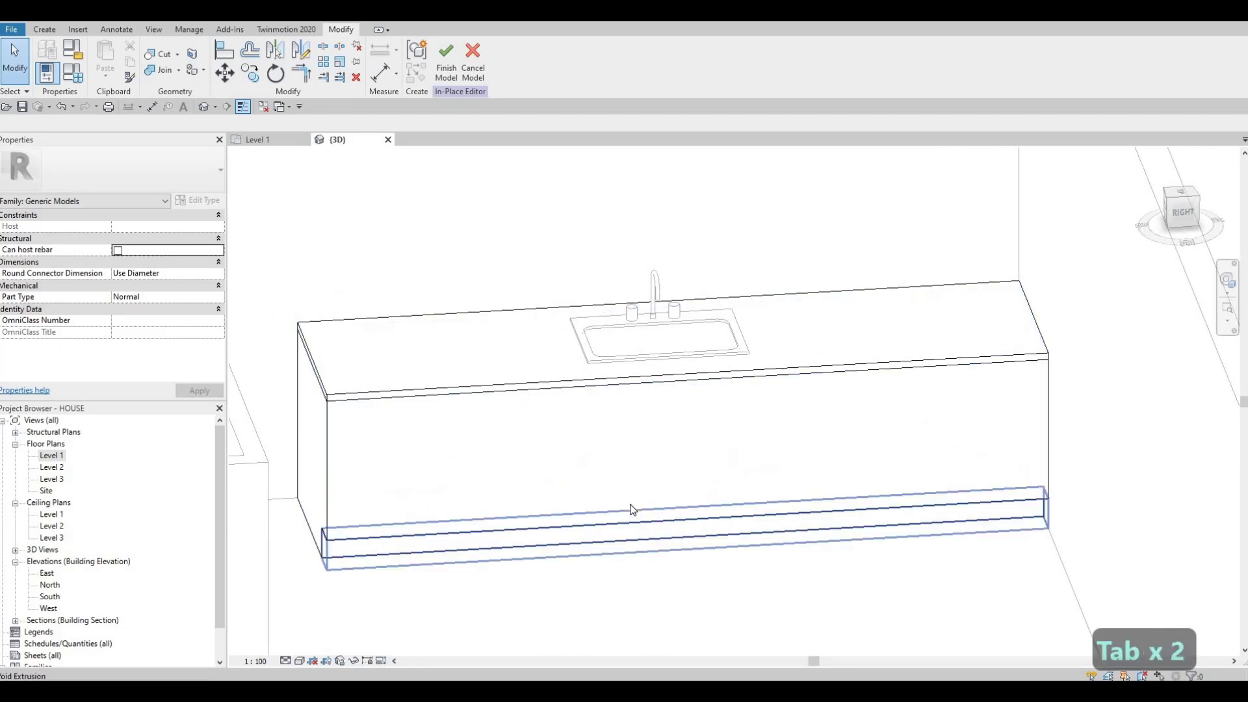
pyautogui.press('Tab')
pyautogui.press('Tab')
pyautogui.press('Tab')
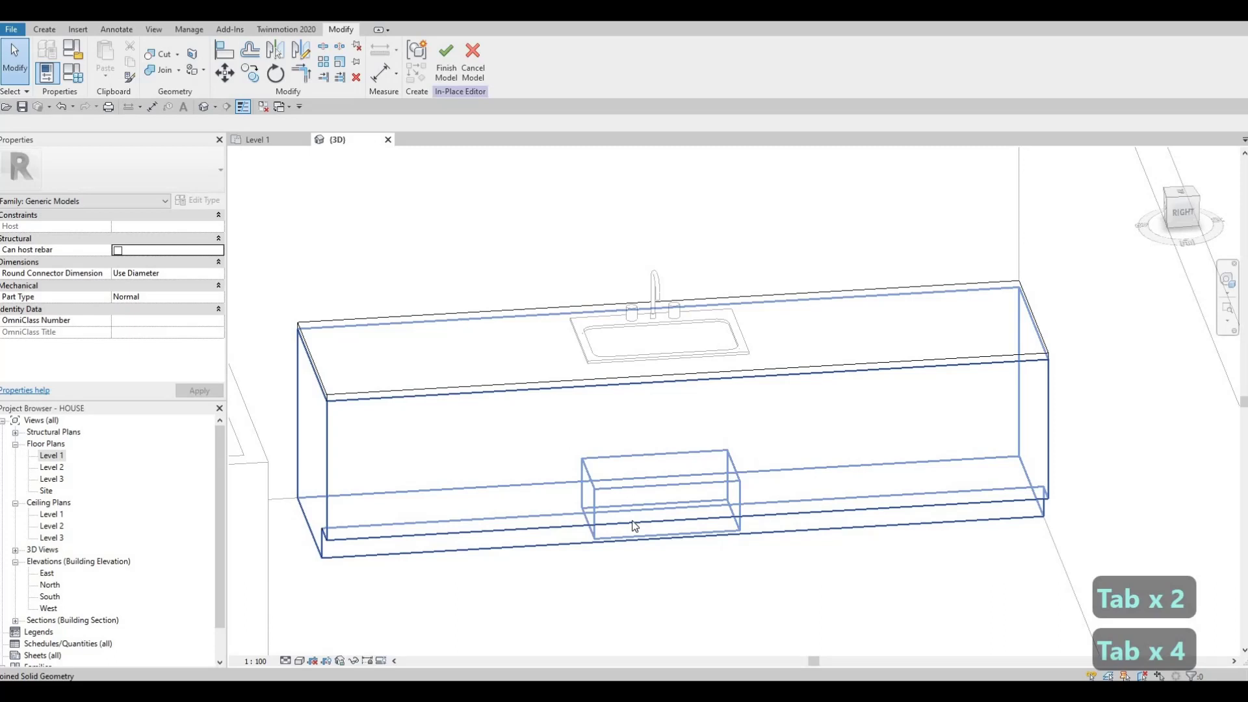
pyautogui.click(663, 477)
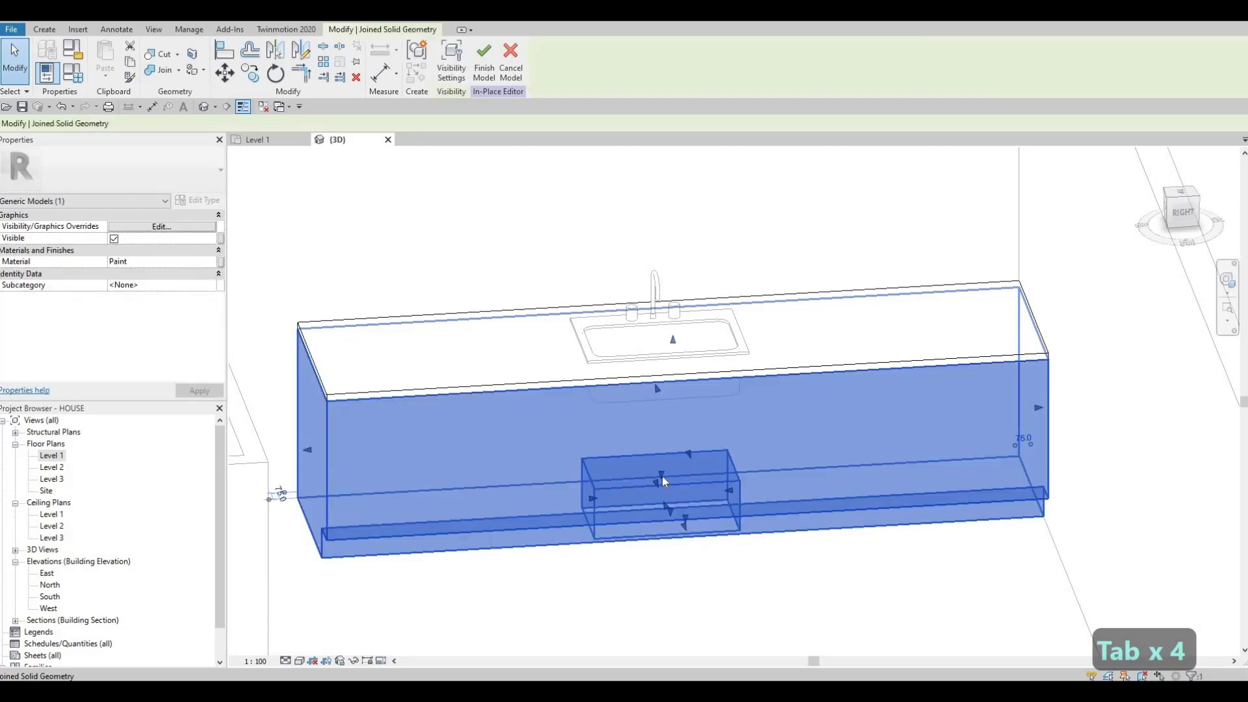
pyautogui.keyDown('shift'); pyautogui.moveTo(699, 509); pyautogui.dragTo(670, 336, button='middle'); pyautogui.keyUp('shift')
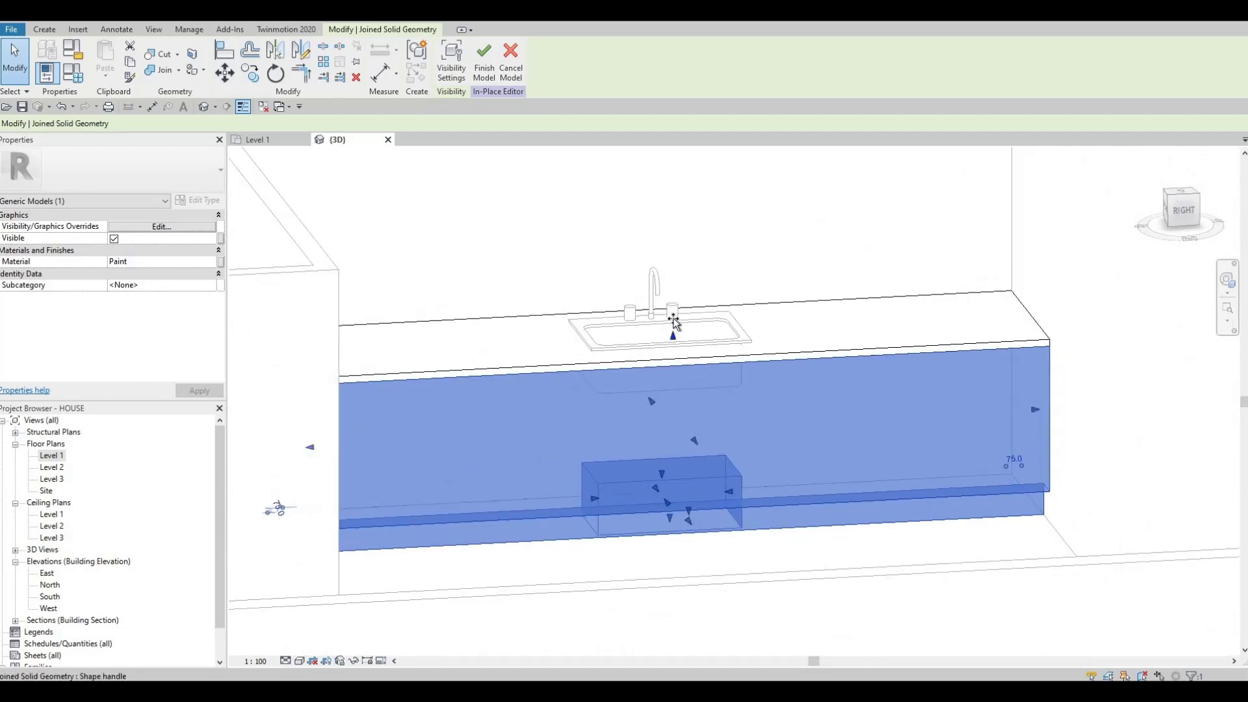
pyautogui.moveTo(673, 321); pyautogui.dragTo(662, 343)
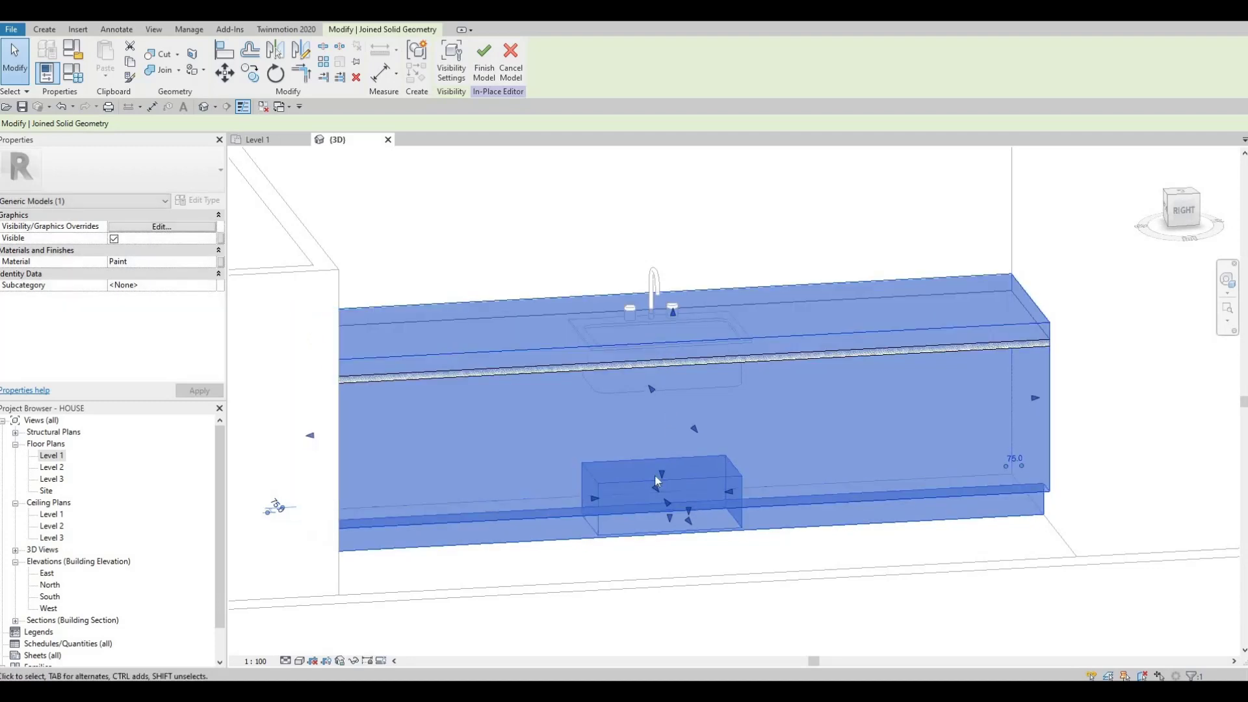
pyautogui.hotkey('ctrl', 'z')
# Try again to pick the sink void within the joined cabinet geometry, inspect it up close, and clear the selection
pyautogui.press('Tab')
pyautogui.press('Tab')
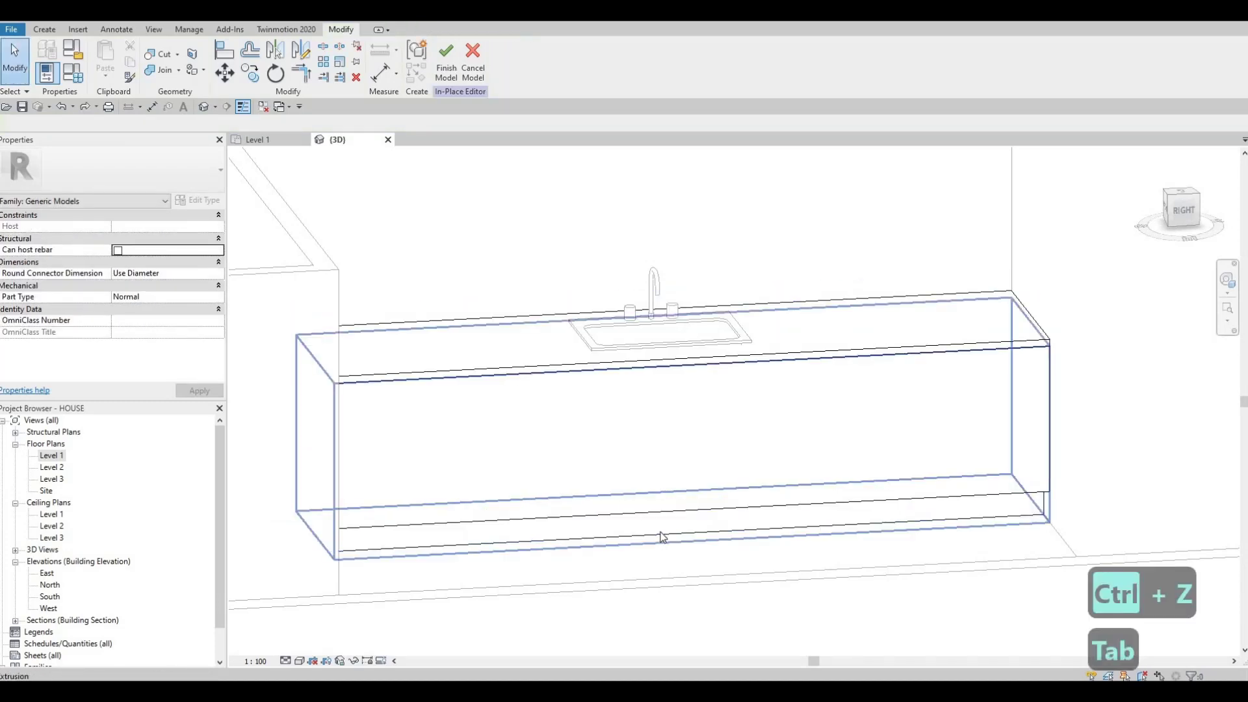
pyautogui.click(727, 489)
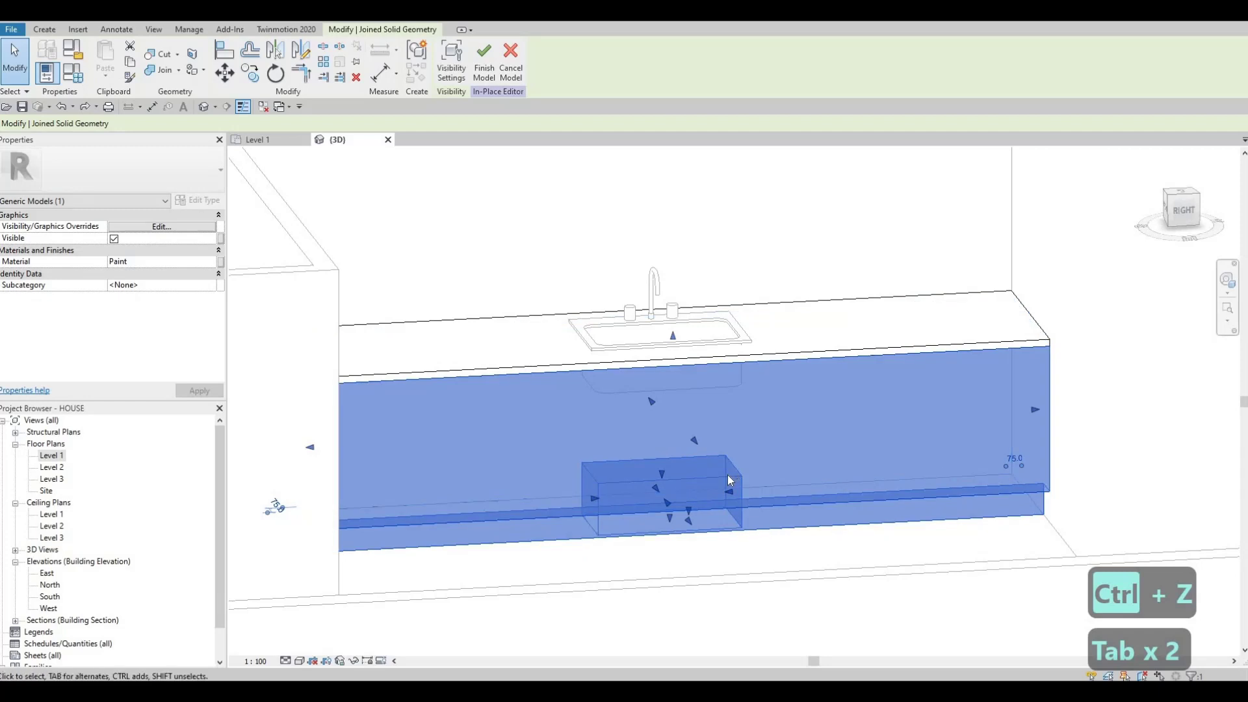
pyautogui.press('Tab')
pyautogui.keyDown('shift'); pyautogui.moveTo(715, 485); pyautogui.dragTo(691, 522, button='middle'); pyautogui.keyUp('shift')
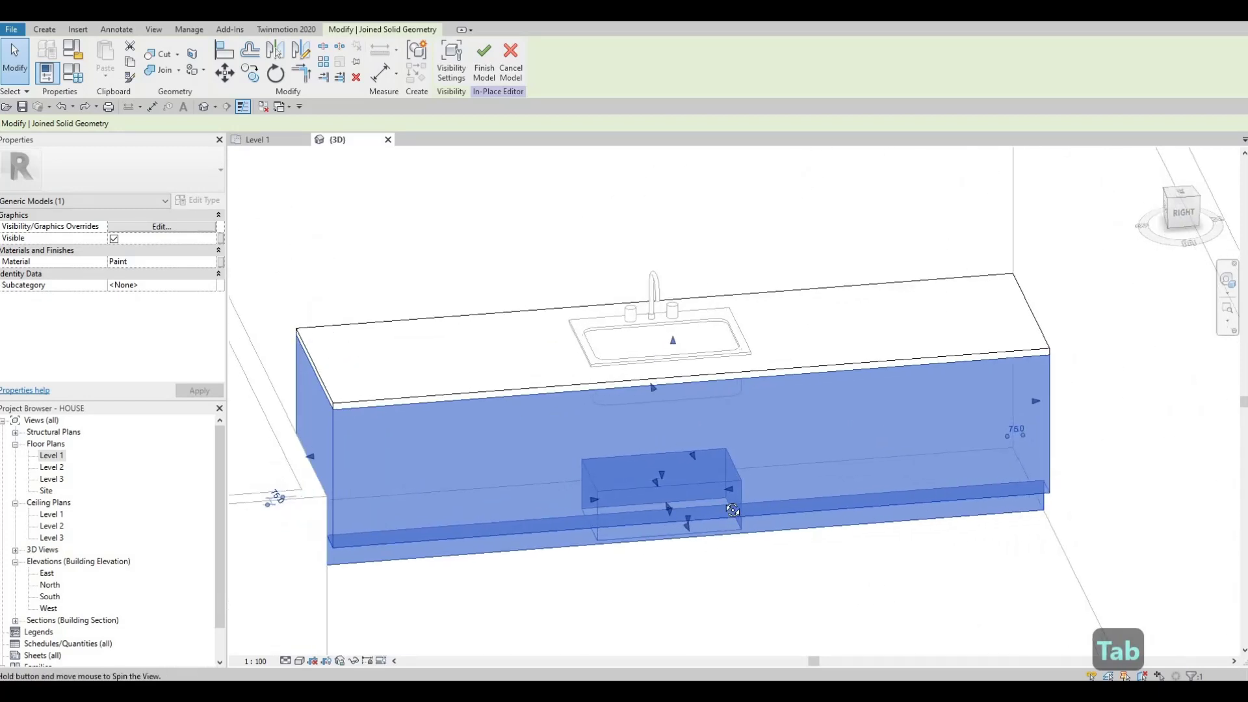
pyautogui.scroll(5, 691, 522)
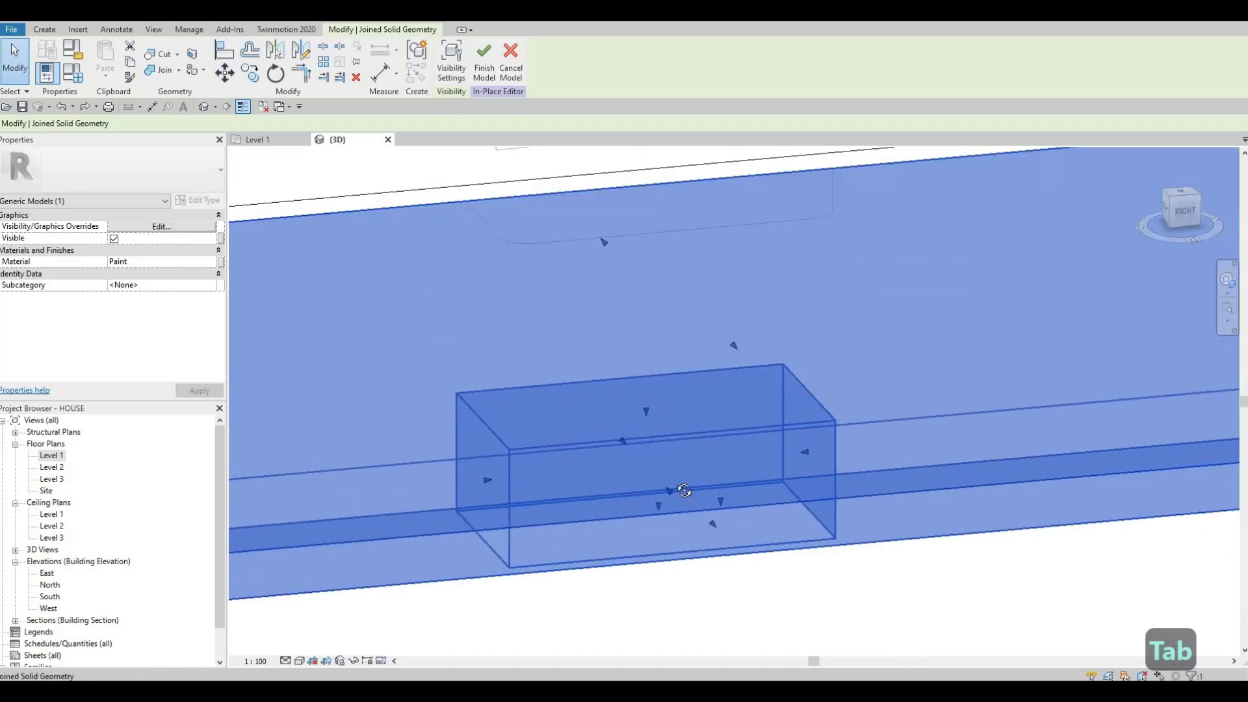
pyautogui.keyDown('shift'); pyautogui.moveTo(689, 506); pyautogui.dragTo(592, 505, button='middle'); pyautogui.keyUp('shift')
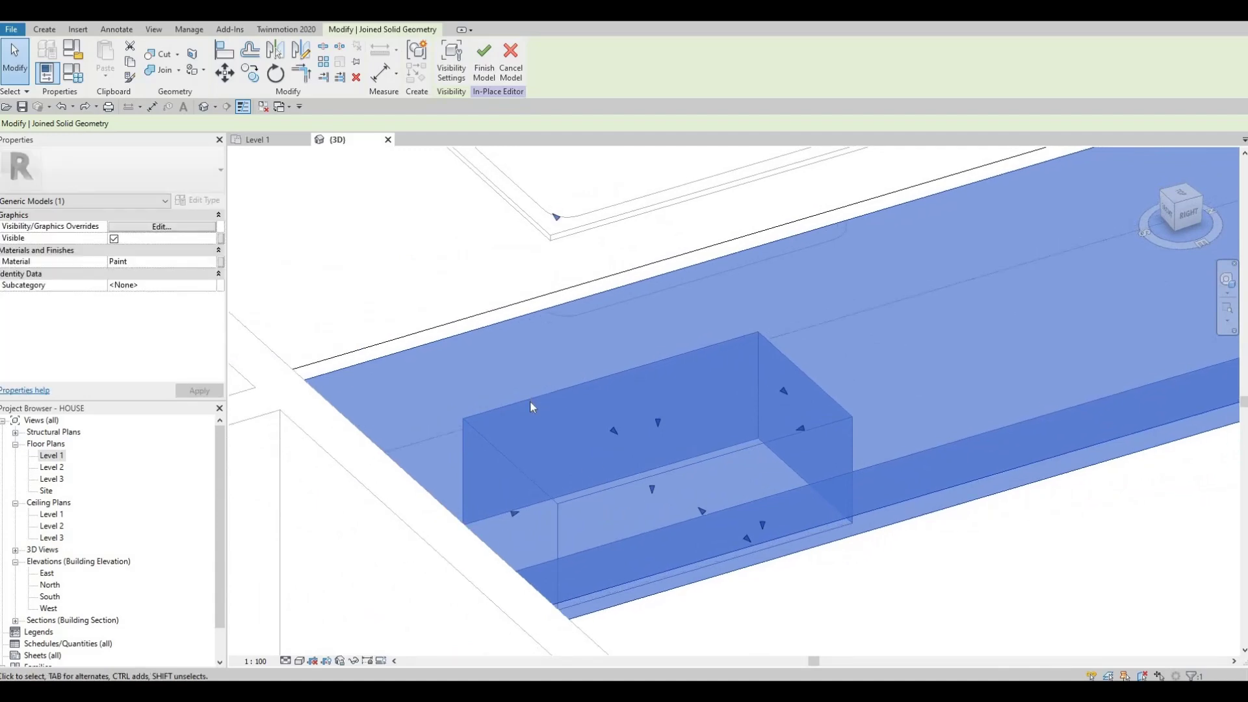
pyautogui.scroll(-2, 530, 402)
pyautogui.press('Escape')
pyautogui.press('Escape')
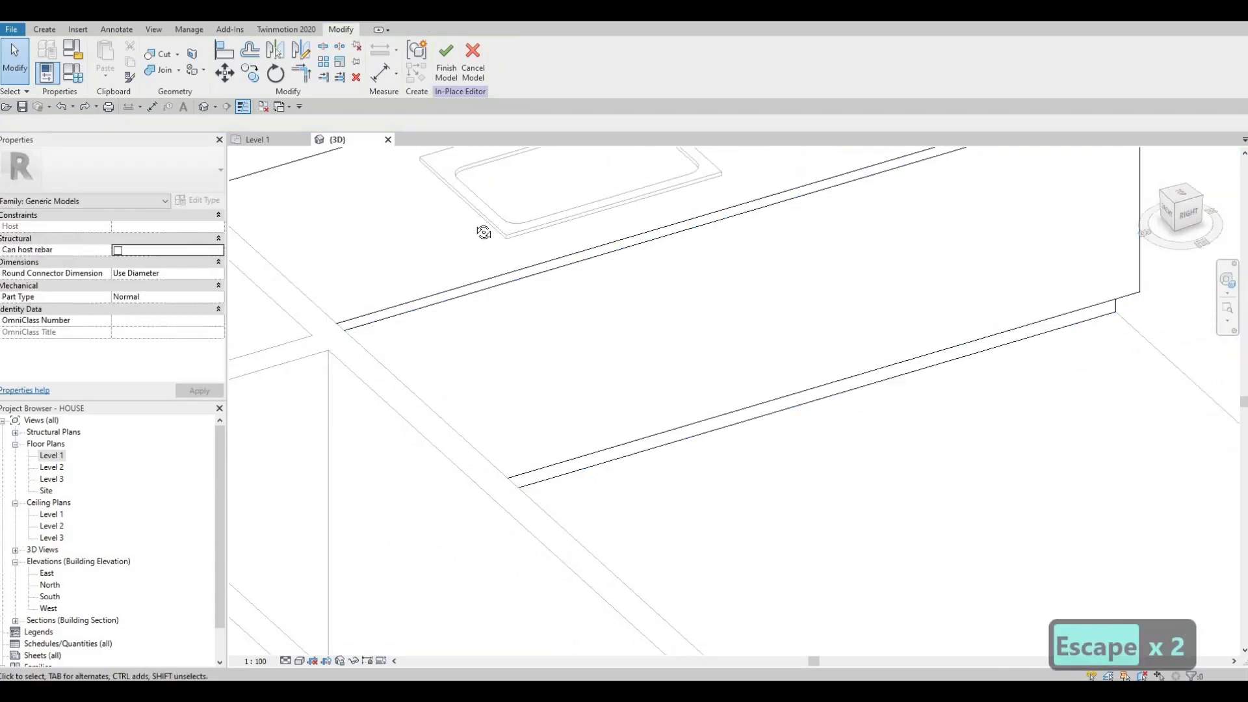
# Select the sink void extrusion at the cabinet's base and stretch its top up to an extrusion end of 883.2
pyautogui.keyDown('shift'); pyautogui.moveTo(484, 233); pyautogui.dragTo(473, 423, button='middle'); pyautogui.keyUp('shift')
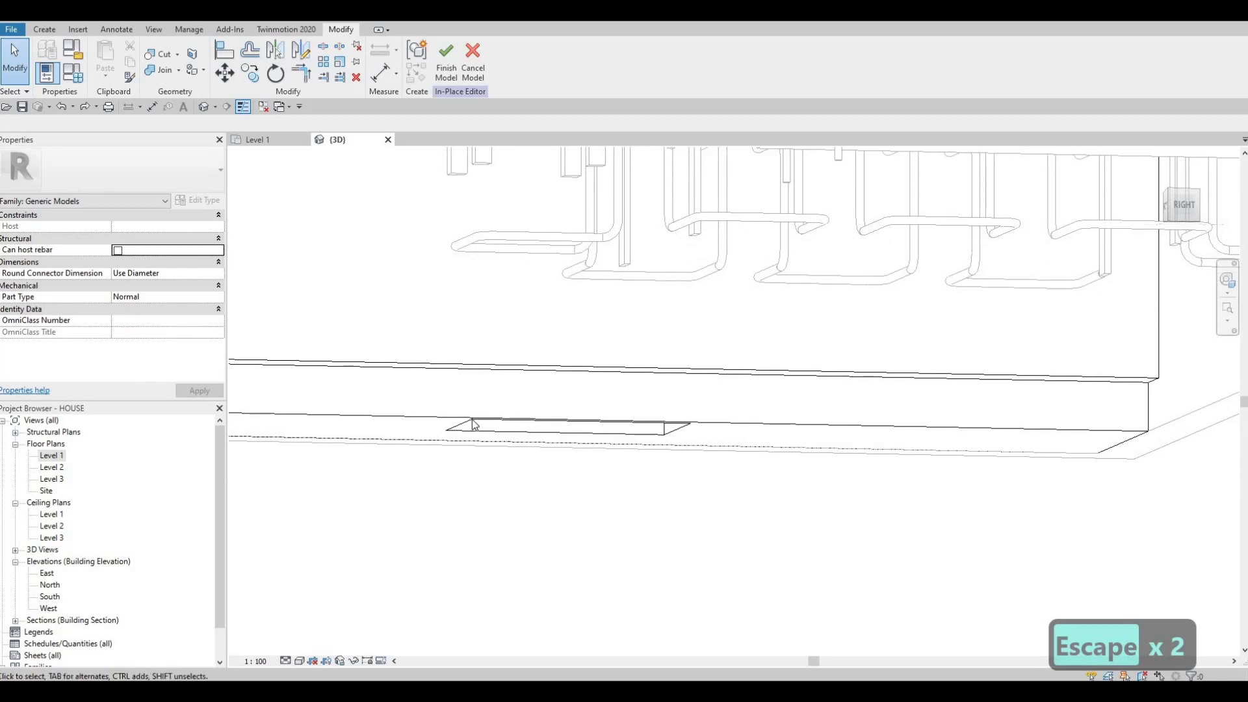
pyautogui.click(472, 426)
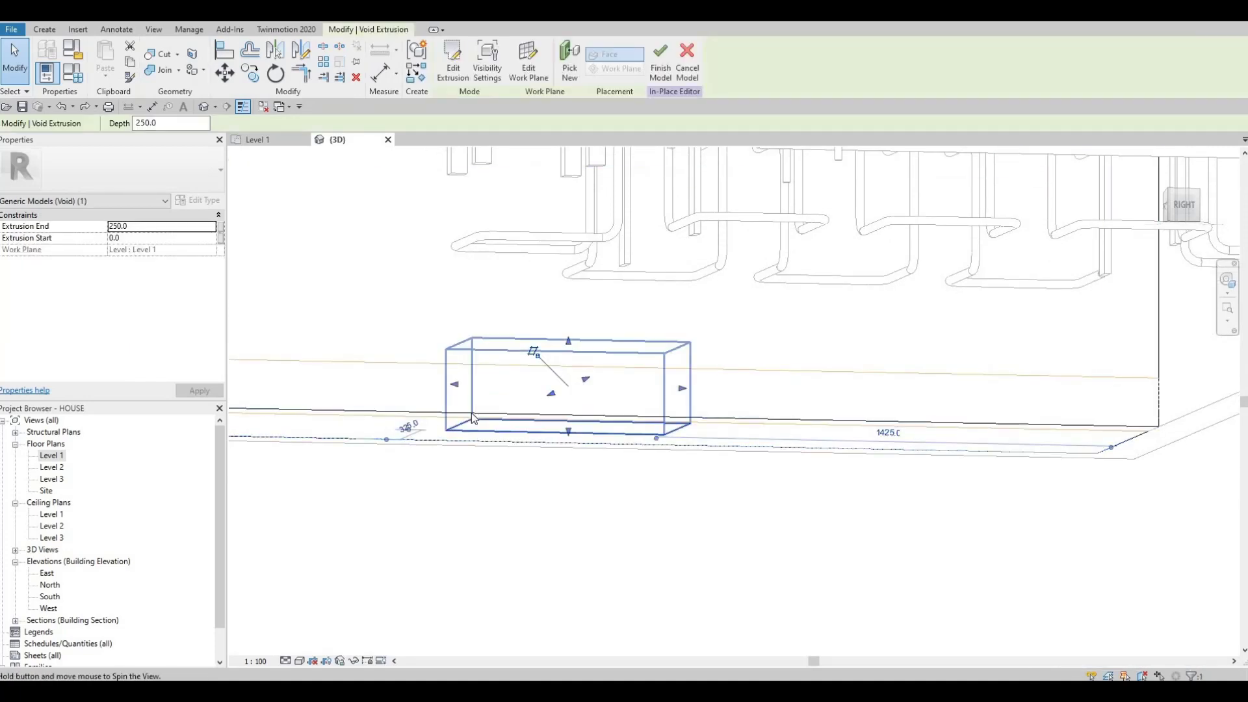
pyautogui.keyDown('shift'); pyautogui.moveTo(472, 414); pyautogui.dragTo(482, 372, button='middle'); pyautogui.keyUp('shift')
pyautogui.moveTo(569, 341); pyautogui.dragTo(545, 363)
pyautogui.keyDown('shift'); pyautogui.moveTo(549, 544); pyautogui.dragTo(569, 252, button='middle'); pyautogui.keyUp('shift')
pyautogui.moveTo(570, 208); pyautogui.dragTo(572, 164)
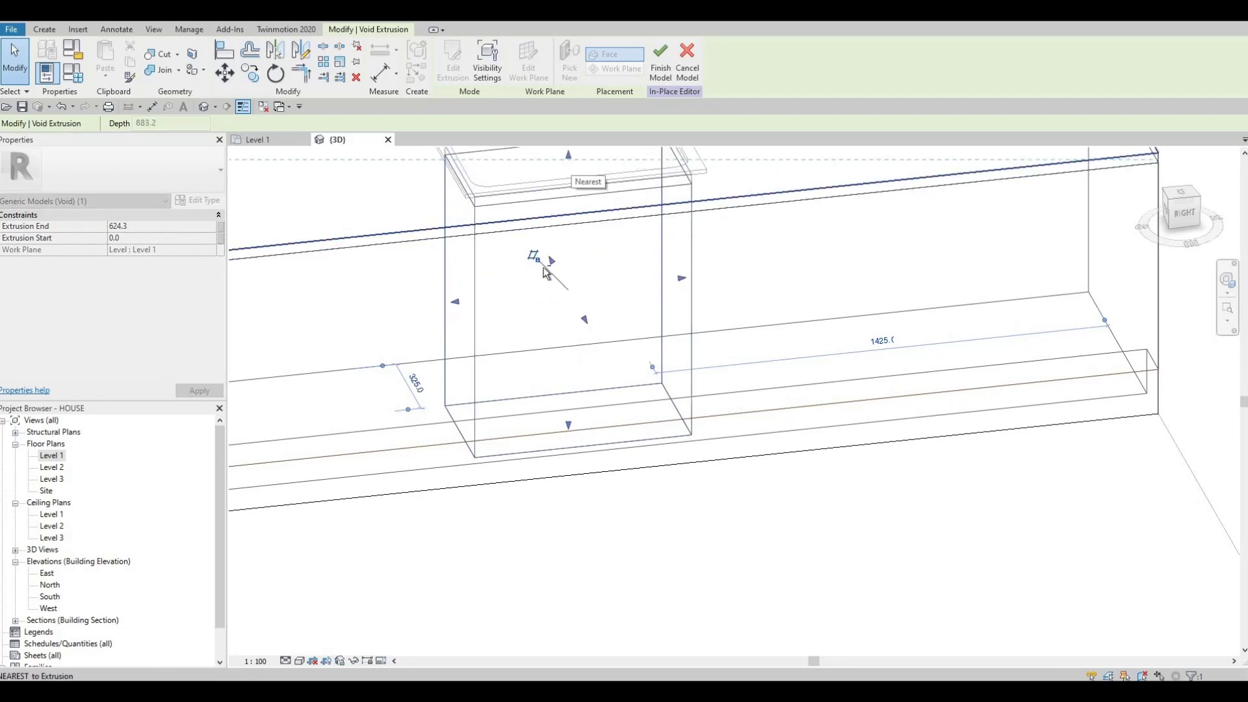
# Raise the sink void's top to an extrusion end of 938.1 and its bottom to an extrusion start of 493.7
pyautogui.keyDown('shift'); pyautogui.moveTo(532, 390); pyautogui.dragTo(495, 512, button='middle'); pyautogui.keyUp('shift')
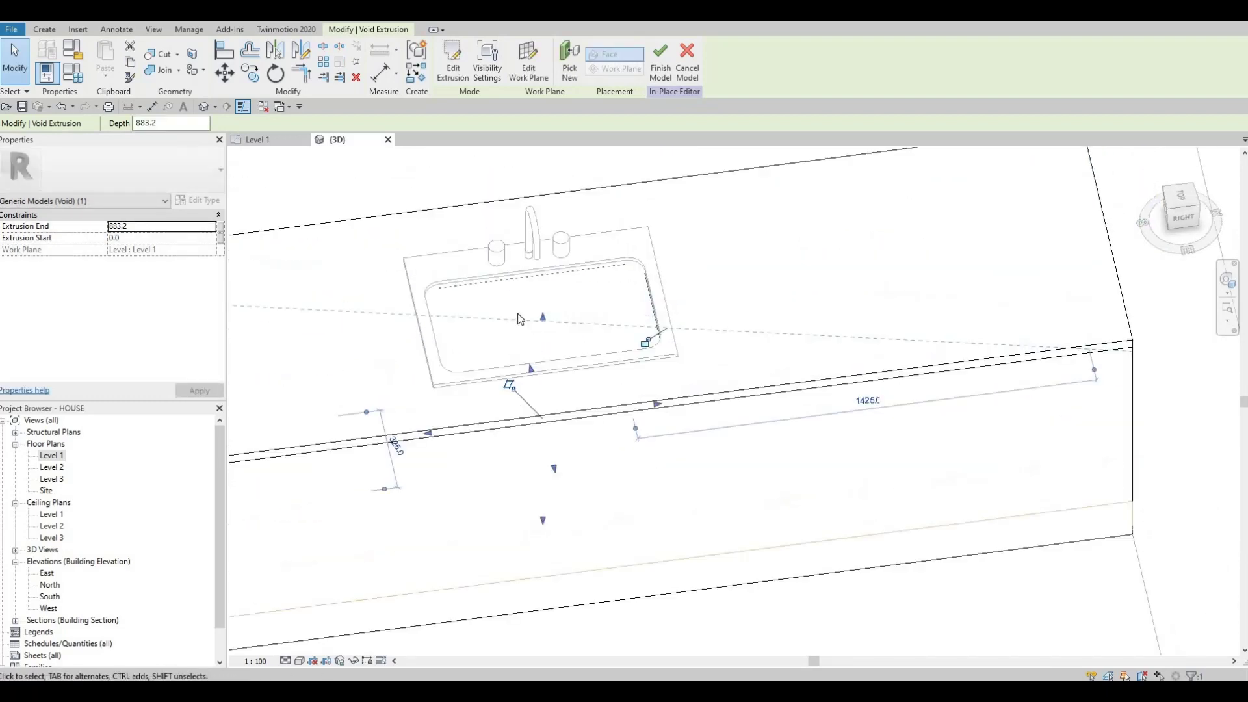
pyautogui.keyDown('shift'); pyautogui.moveTo(520, 318); pyautogui.dragTo(542, 303, button='middle'); pyautogui.keyUp('shift')
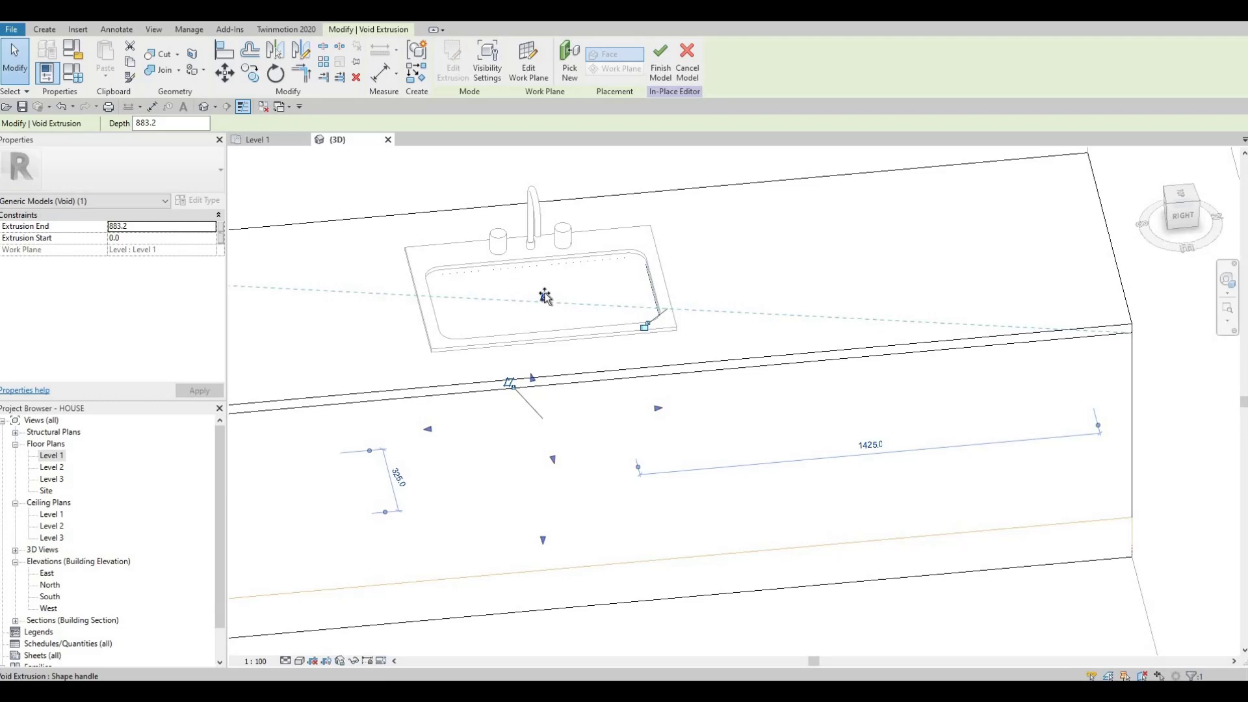
pyautogui.moveTo(545, 297); pyautogui.dragTo(544, 288)
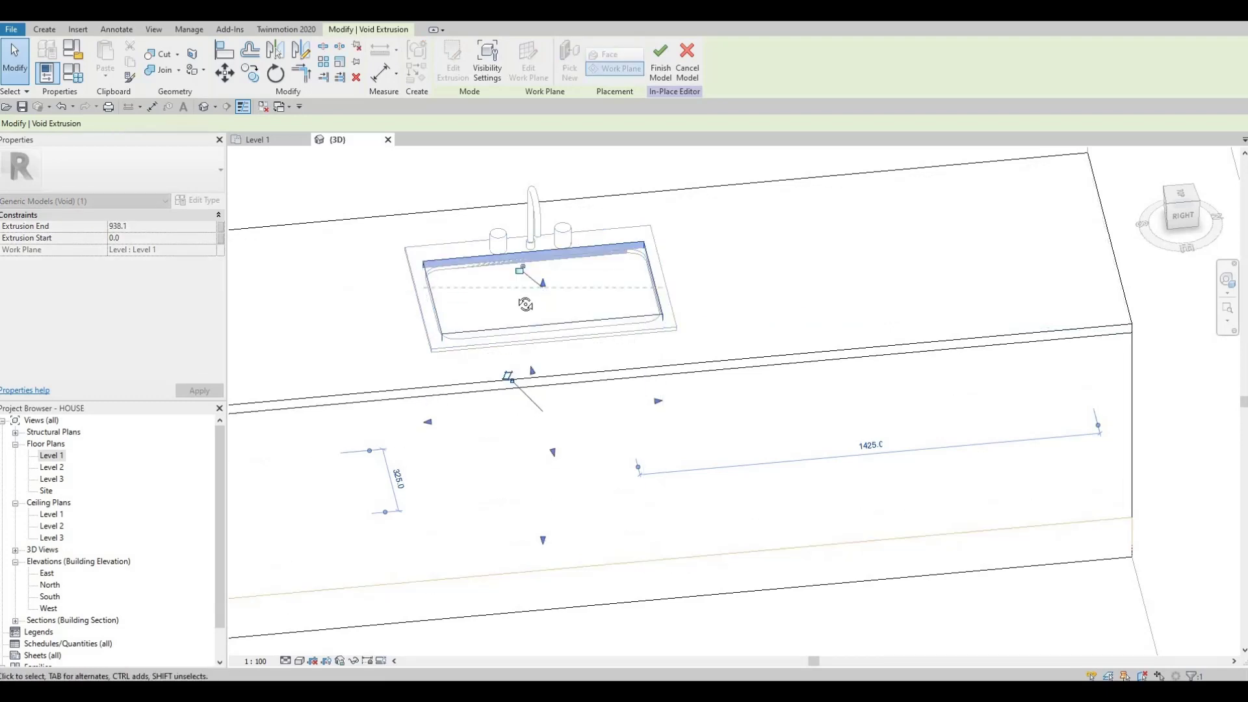
pyautogui.keyDown('shift'); pyautogui.moveTo(524, 303); pyautogui.dragTo(527, 268, button='middle'); pyautogui.keyUp('shift')
pyautogui.moveTo(547, 556); pyautogui.dragTo(539, 490, button='middle')
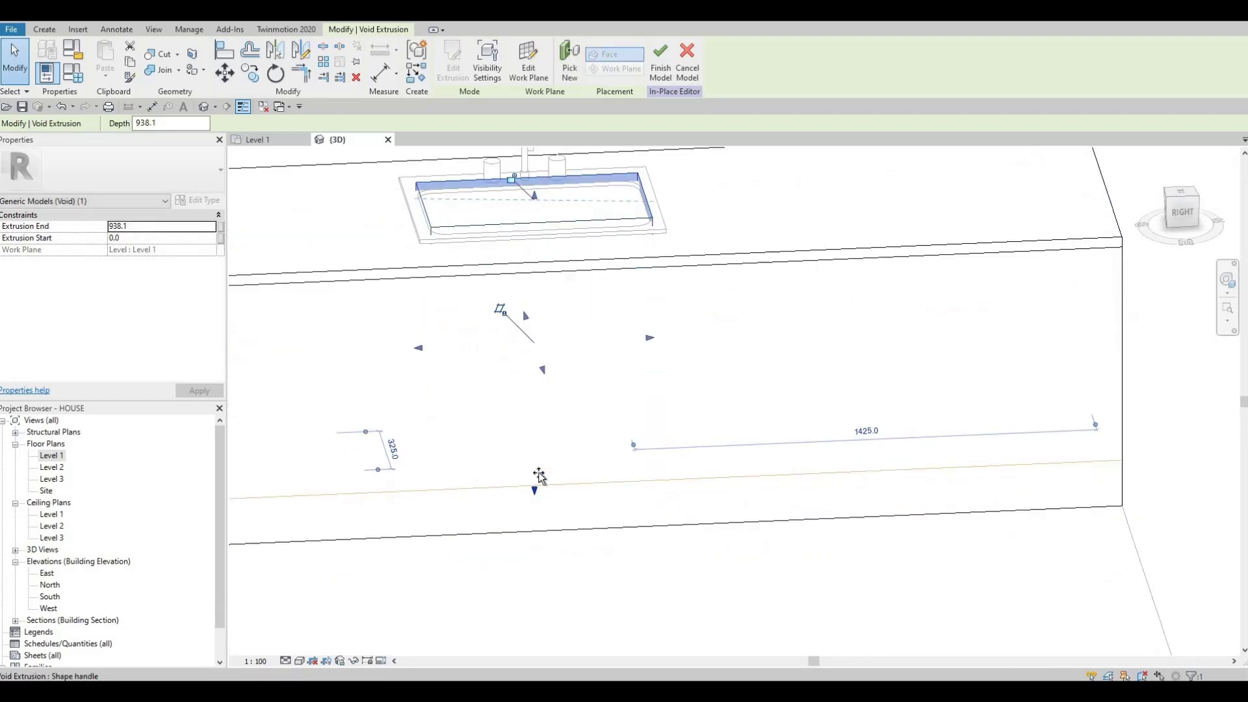
pyautogui.moveTo(536, 492); pyautogui.dragTo(546, 318)
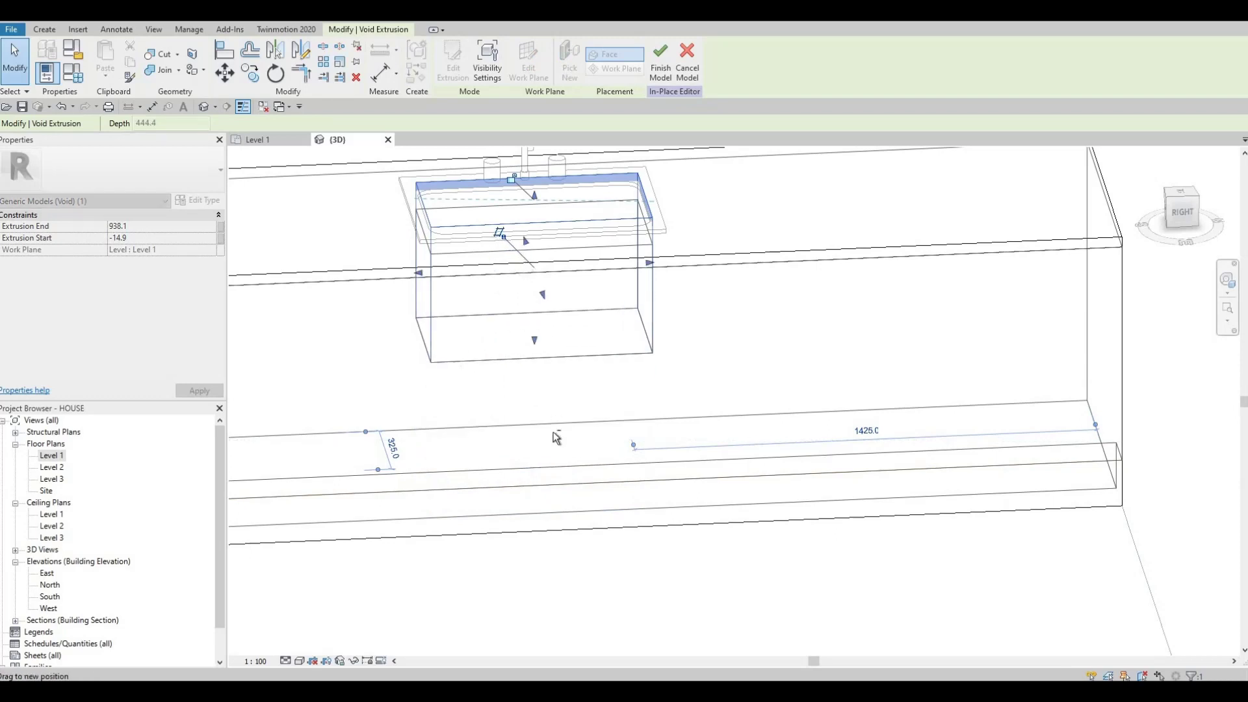
pyautogui.moveTo(520, 292); pyautogui.dragTo(545, 389, button='middle')
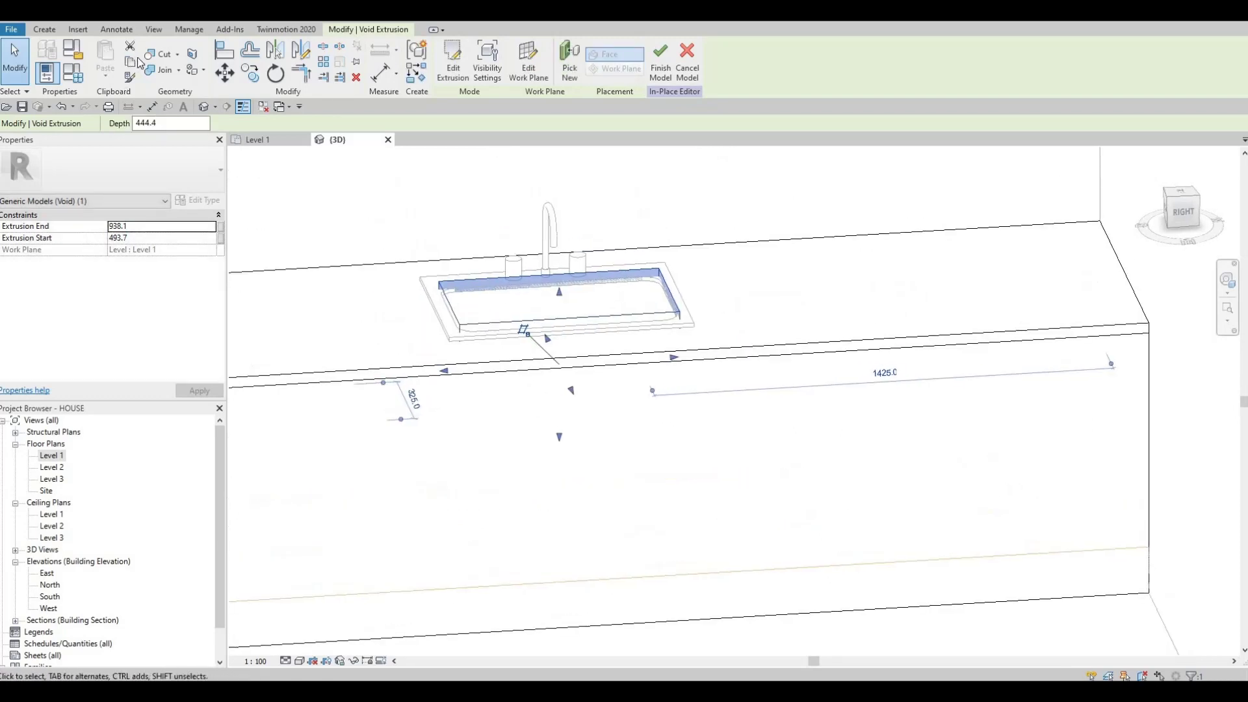
# Cut the sink void out of the cabinet body and finish the in-place model
pyautogui.click(156, 62)
pyautogui.keyDown('shift'); pyautogui.moveTo(427, 635); pyautogui.dragTo(465, 455, button='middle'); pyautogui.keyUp('shift')
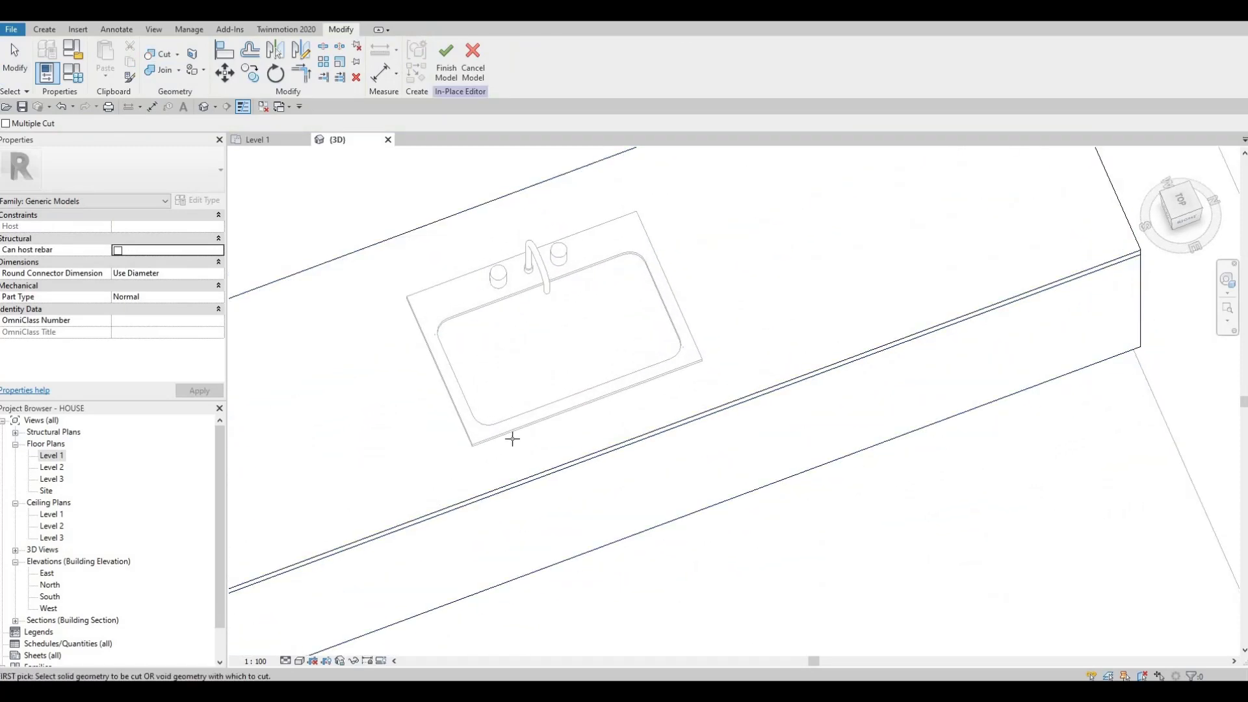
pyautogui.click(447, 59)
# Inspect the sink from above and the front, and select the cabinet to check the extent of its cutout
pyautogui.keyDown('shift'); pyautogui.moveTo(339, 565); pyautogui.dragTo(510, 438, button='middle'); pyautogui.keyUp('shift')
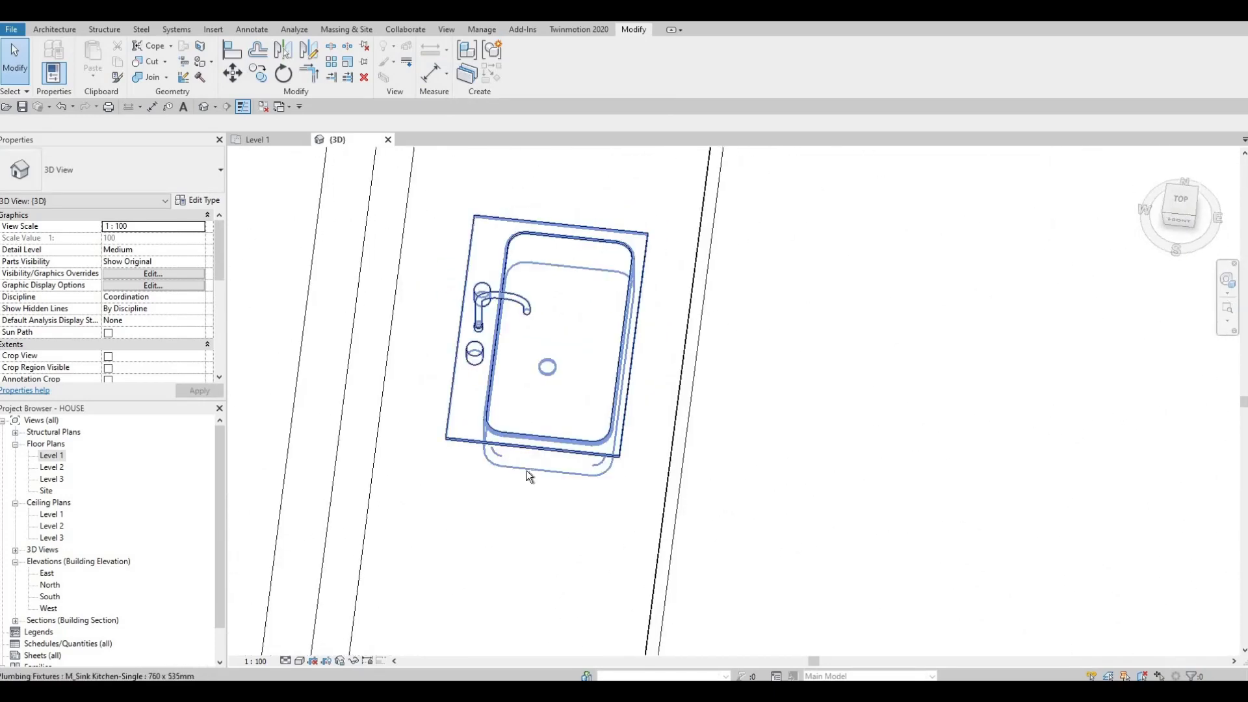
pyautogui.click(466, 392)
pyautogui.keyDown('shift'); pyautogui.moveTo(423, 328); pyautogui.dragTo(596, 375, button='middle'); pyautogui.keyUp('shift')
pyautogui.click(595, 376)
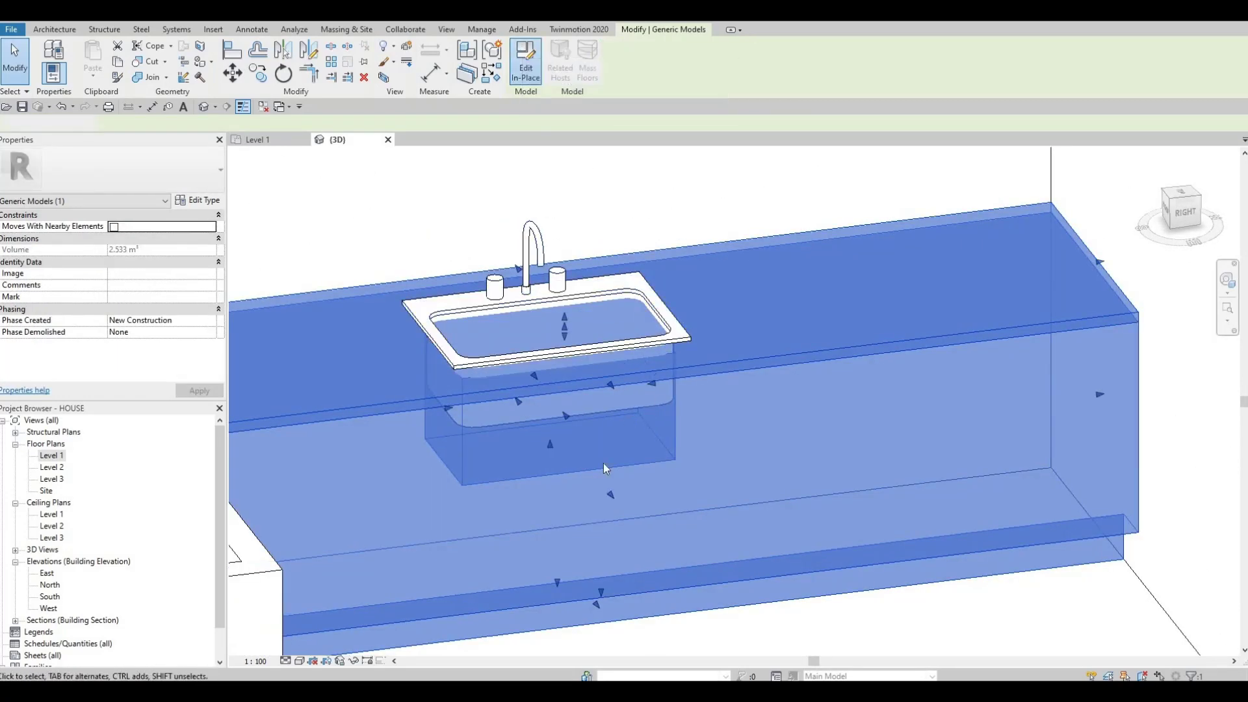
# Reopen the cabinet for in-place editing, try to stretch the joined geometry upward at the sink cutout, and undo the change
pyautogui.keyDown('shift'); pyautogui.moveTo(601, 500); pyautogui.dragTo(515, 371, button='middle'); pyautogui.keyUp('shift')
pyautogui.press('Tab')
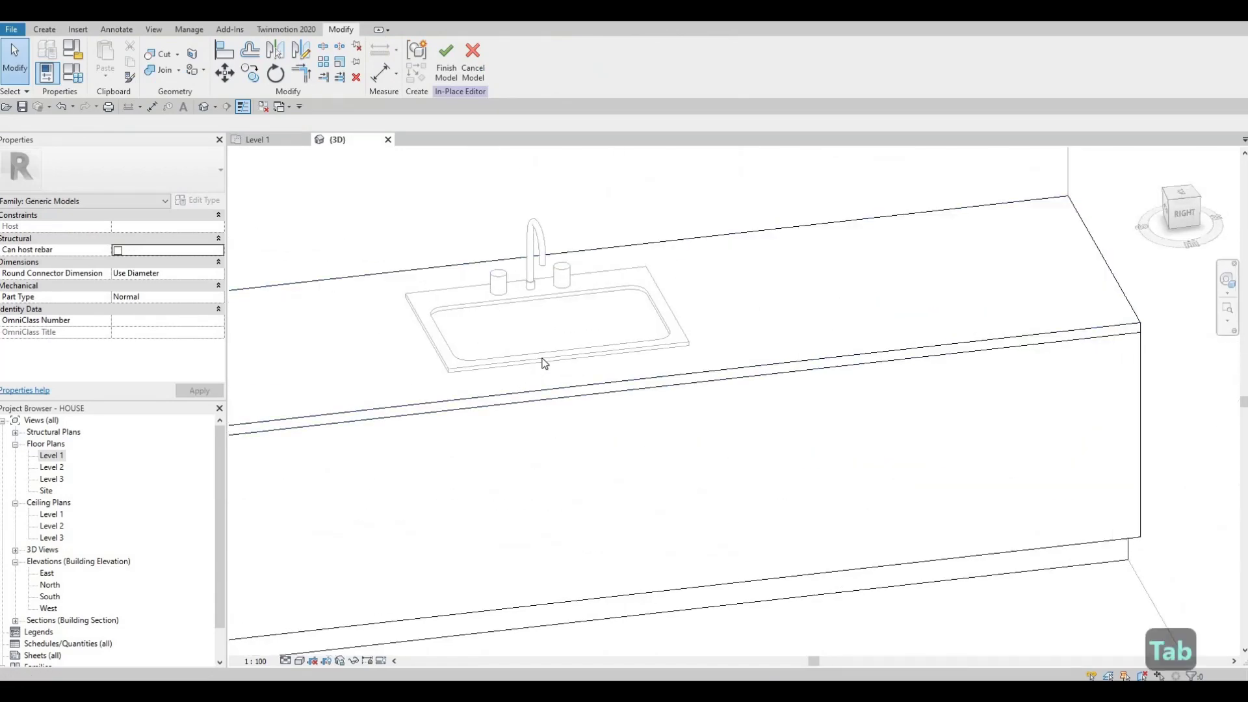
pyautogui.press('Tab')
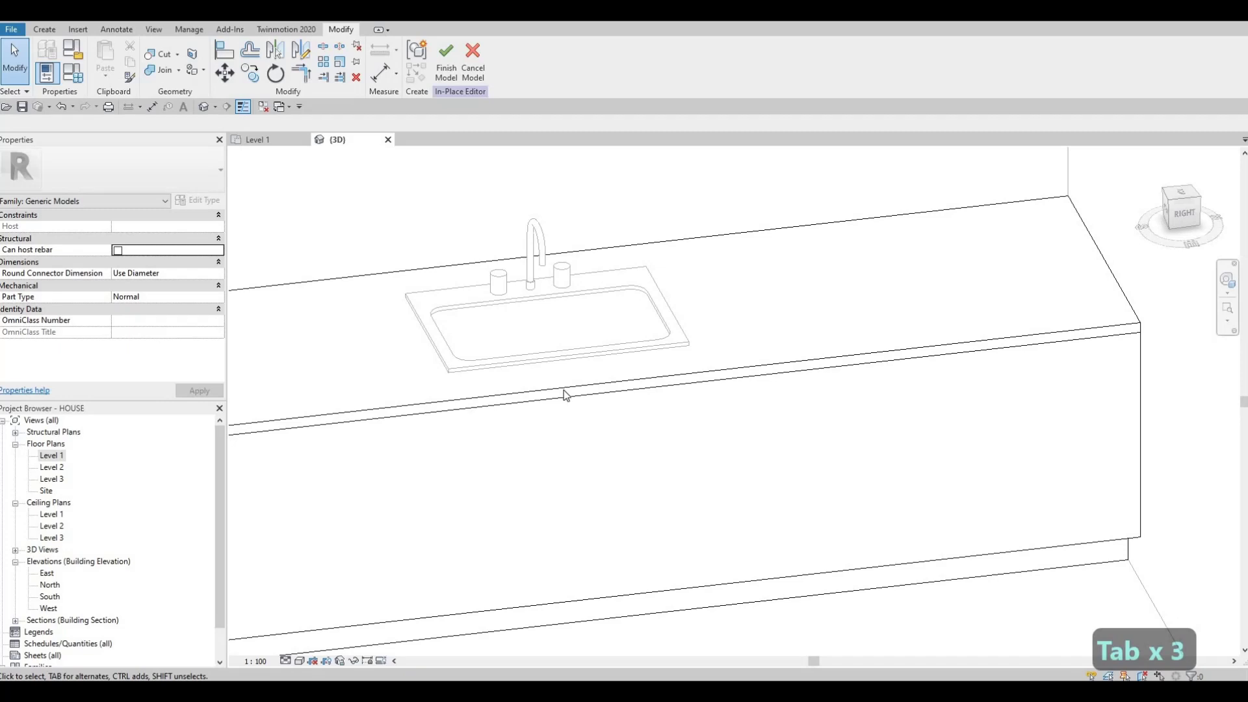
pyautogui.press('Tab')
pyautogui.press('Tab')
pyautogui.press('Tab')
pyautogui.click(564, 400)
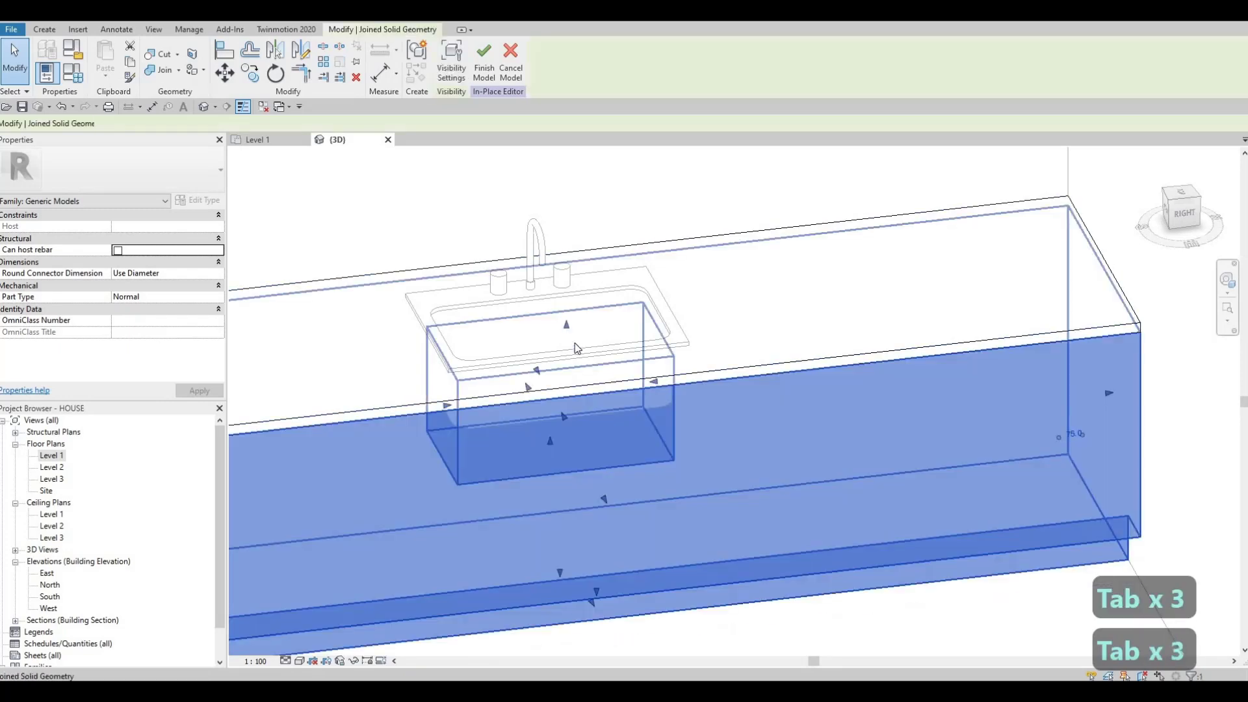
pyautogui.click(568, 296)
pyautogui.hotkey('ctrl', 'z')
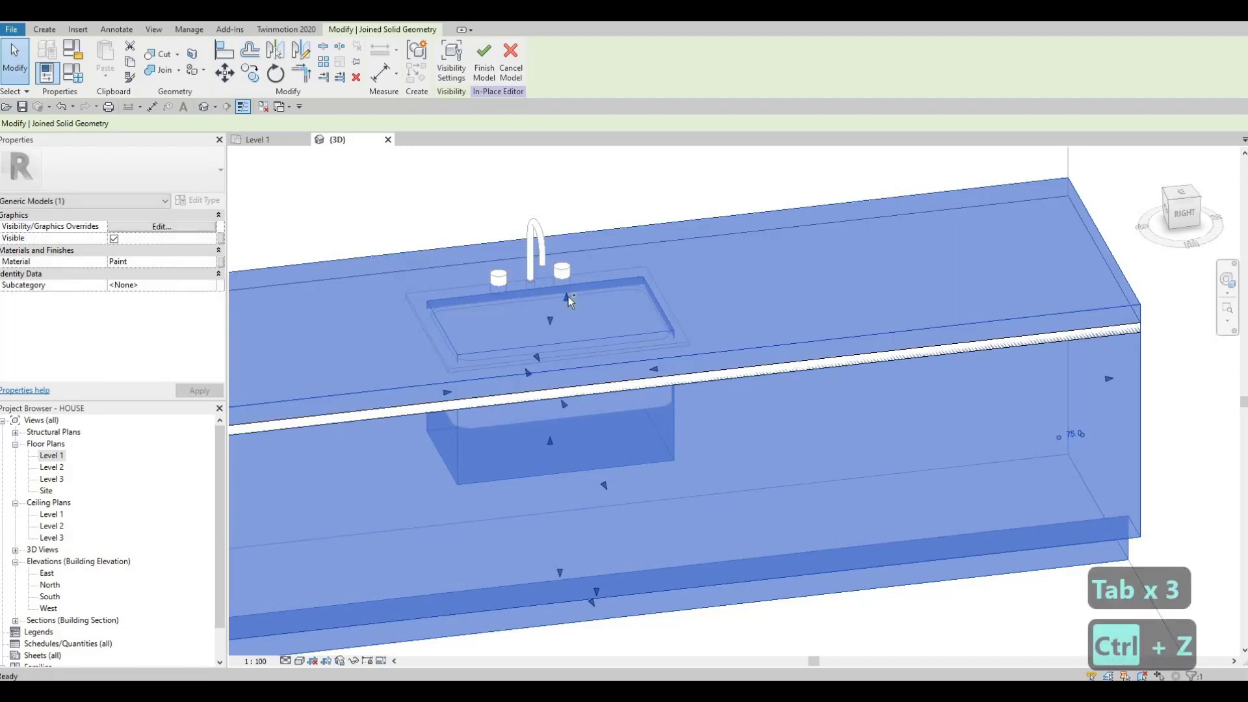
# Undo the earlier edits back to the uncut sink void, rechecking the cabinet's cutout along the way
pyautogui.hotkey('ctrl', 'z')
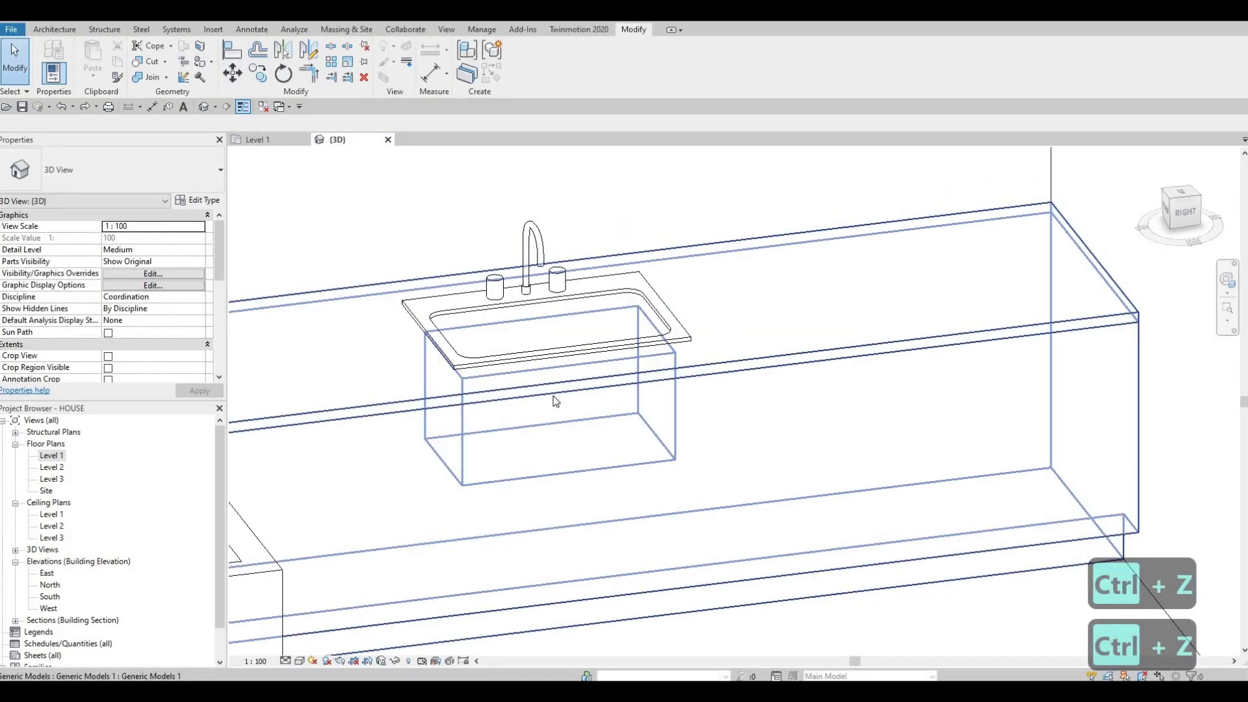
pyautogui.click(561, 438)
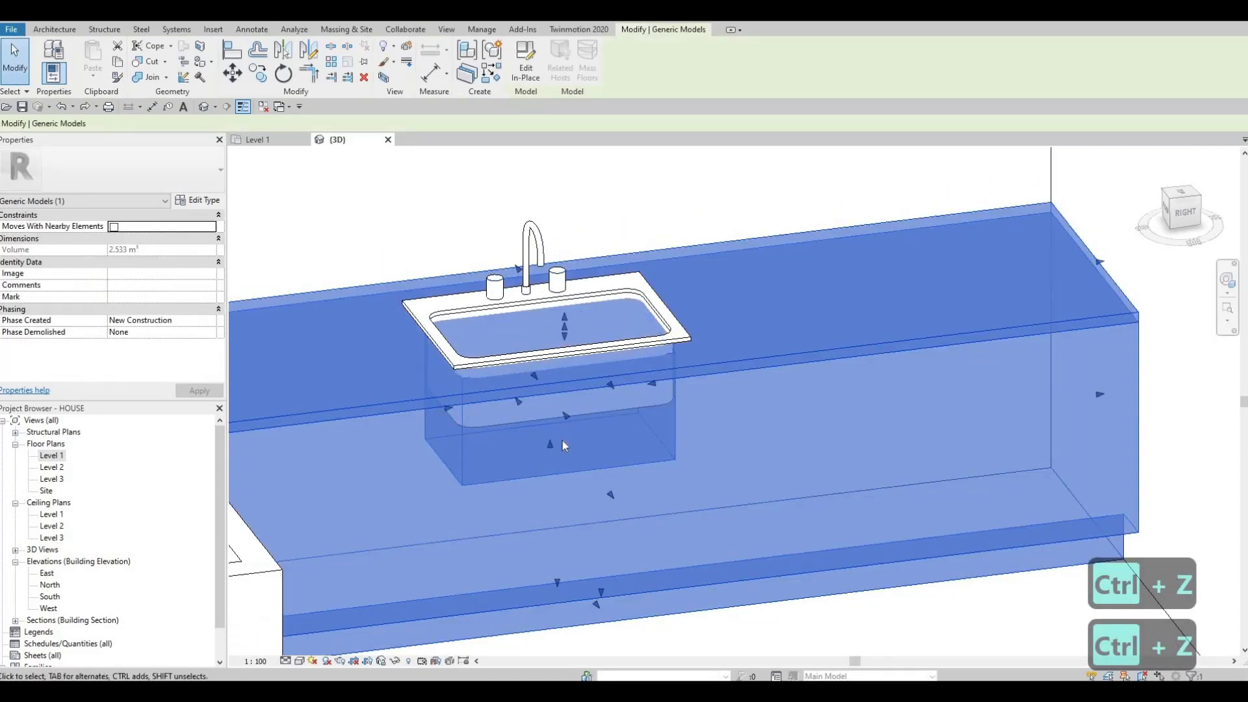
pyautogui.hotkey('ctrl', 'z')
# Reselect the sink void at the cabinet's base and stretch its top above the countertop to an extrusion end of 976.2
pyautogui.moveTo(556, 384); pyautogui.dragTo(534, 283, button='middle')
pyautogui.keyDown('shift'); pyautogui.moveTo(579, 466); pyautogui.dragTo(573, 149, button='middle'); pyautogui.keyUp('shift')
pyautogui.keyDown('shift'); pyautogui.moveTo(524, 488); pyautogui.dragTo(488, 589, button='middle'); pyautogui.keyUp('shift')
pyautogui.click(489, 520)
pyautogui.keyDown('shift'); pyautogui.moveTo(548, 212); pyautogui.dragTo(544, 255, button='middle'); pyautogui.keyUp('shift')
pyautogui.moveTo(534, 248); pyautogui.dragTo(533, 236)
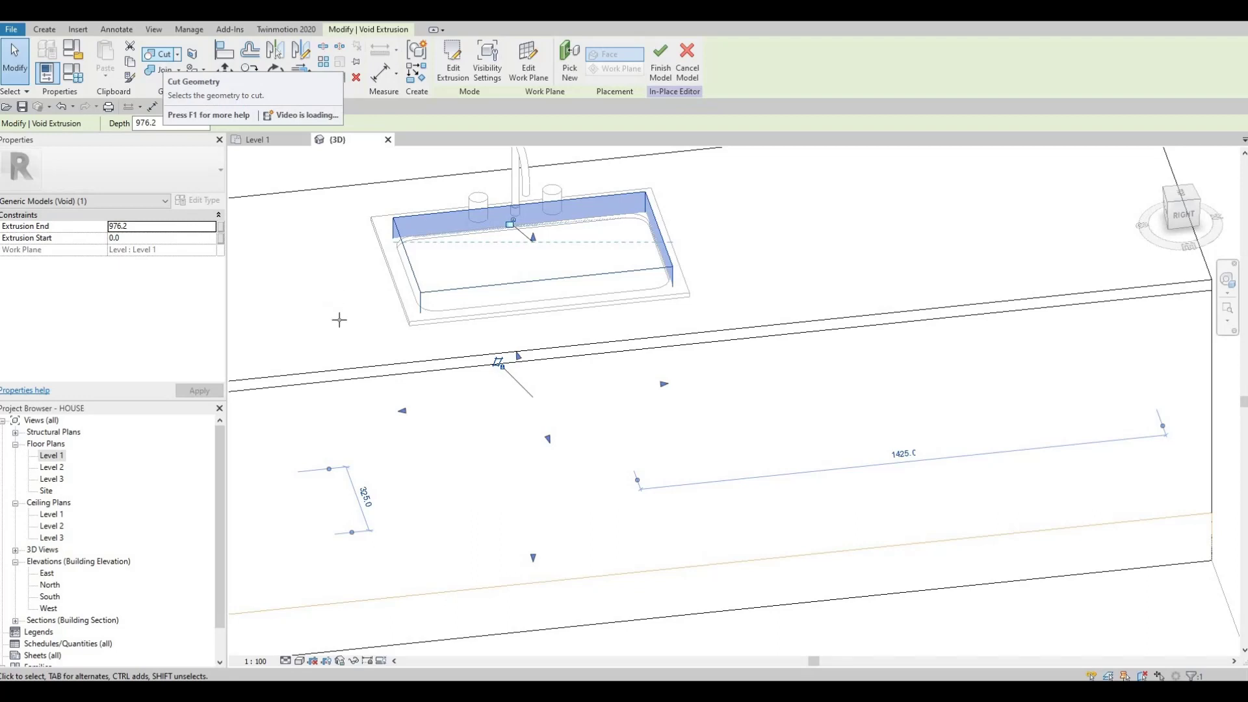
# Cut the sink void out of the cabinet and its countertop, and finish the in-place model
pyautogui.click(255, 257)
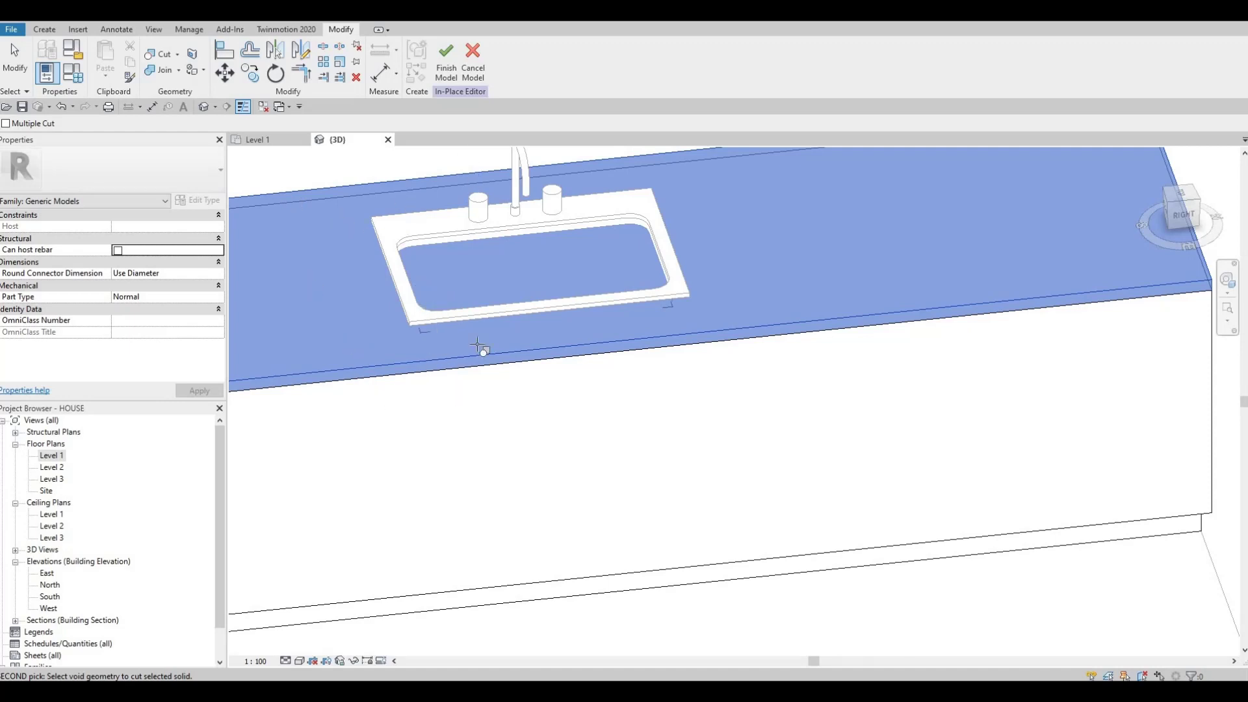
pyautogui.keyDown('shift'); pyautogui.moveTo(481, 347); pyautogui.dragTo(391, 157, button='middle'); pyautogui.keyUp('shift')
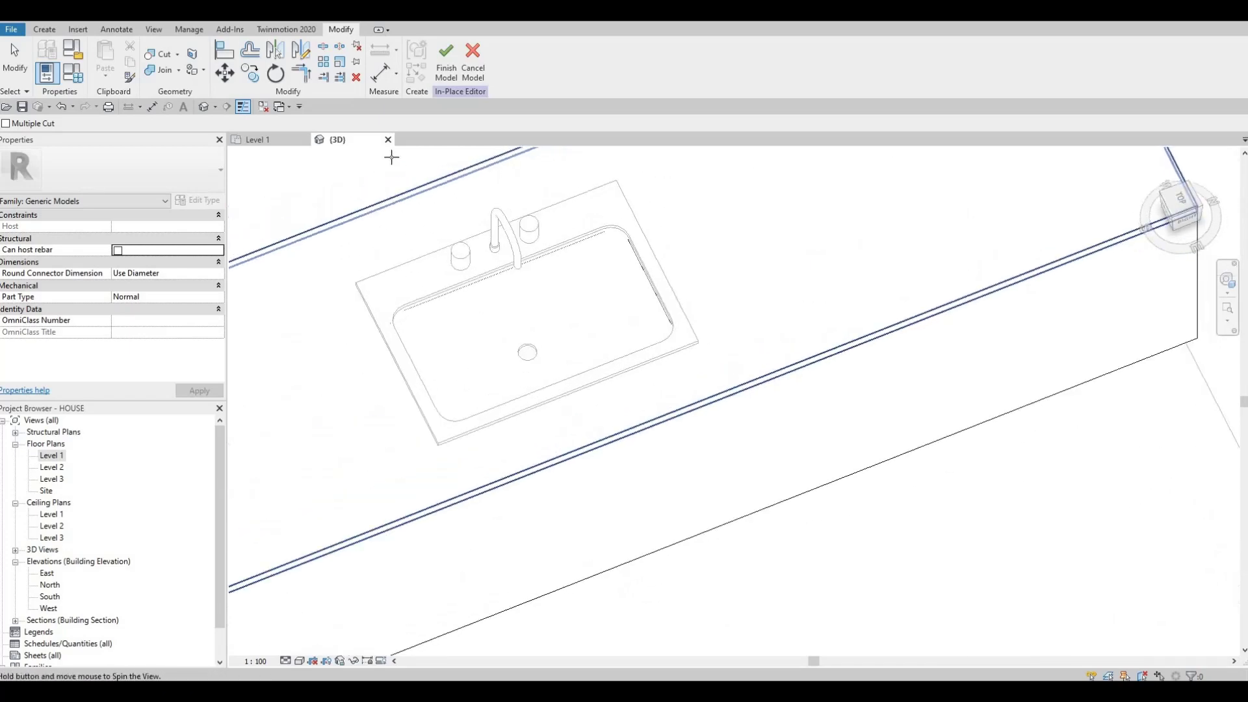
pyautogui.keyDown('shift'); pyautogui.moveTo(607, 334); pyautogui.dragTo(524, 357, button='middle'); pyautogui.keyUp('shift')
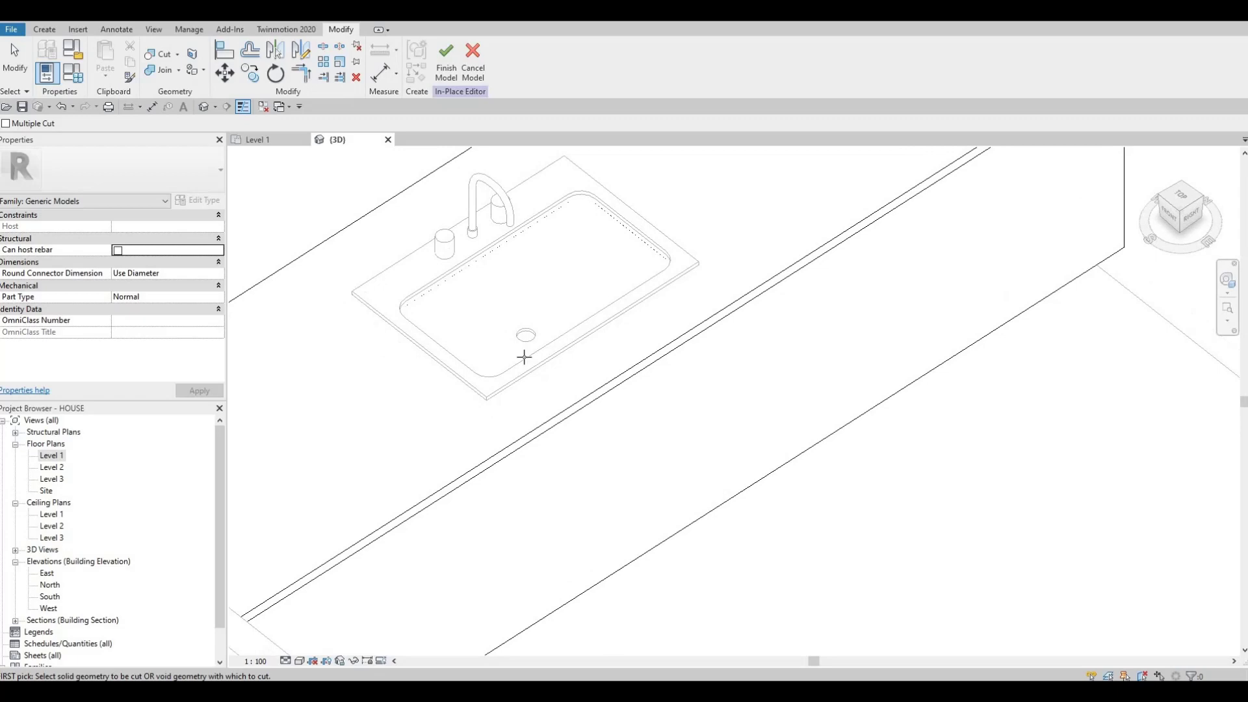
pyautogui.click(447, 62)
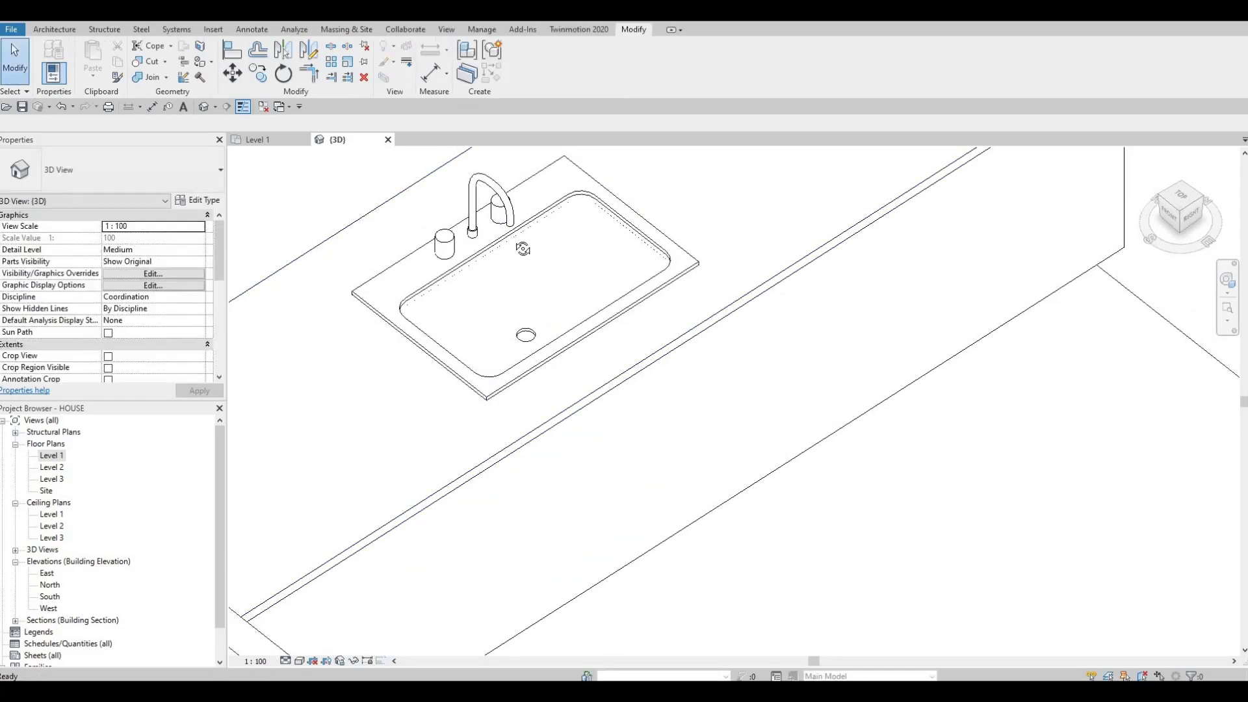
# Select the finished cabinet from below, try to raise its underside at the sink void, and undo the change
pyautogui.keyDown('shift'); pyautogui.moveTo(494, 188); pyautogui.dragTo(430, 523, button='middle'); pyautogui.keyUp('shift')
pyautogui.click(502, 540)
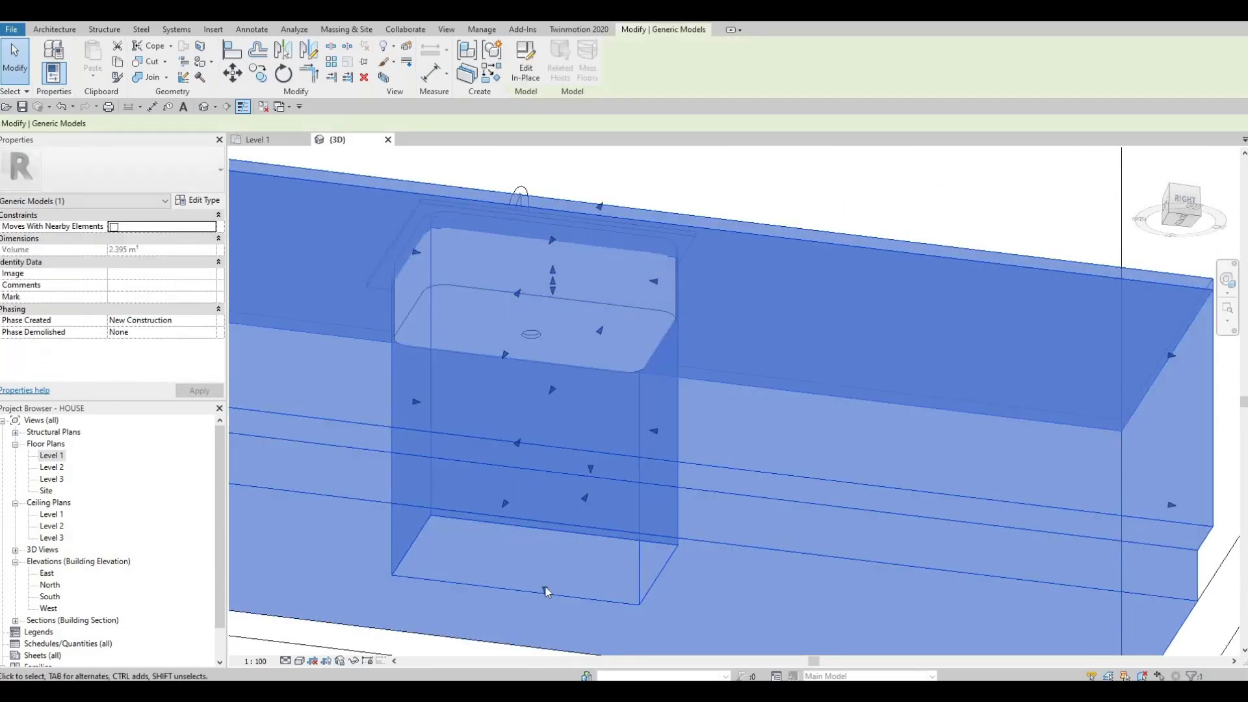
pyautogui.moveTo(545, 590); pyautogui.dragTo(558, 473)
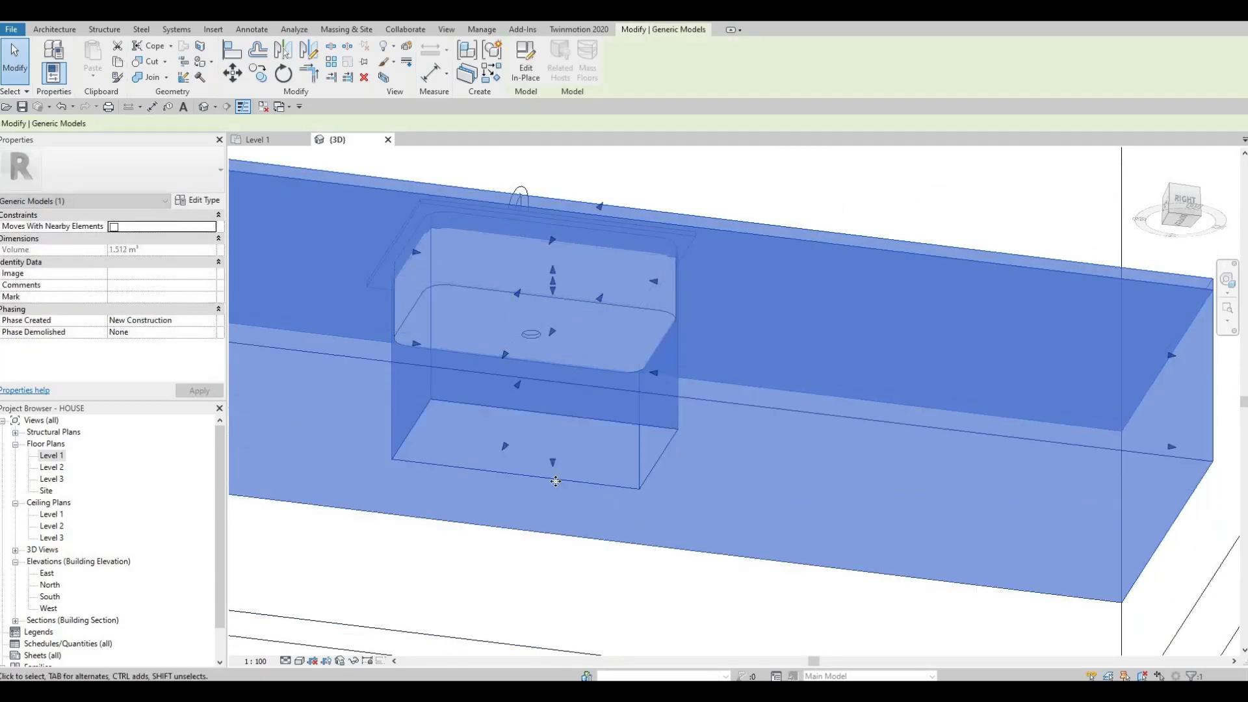
pyautogui.hotkey('ctrl', 'z')
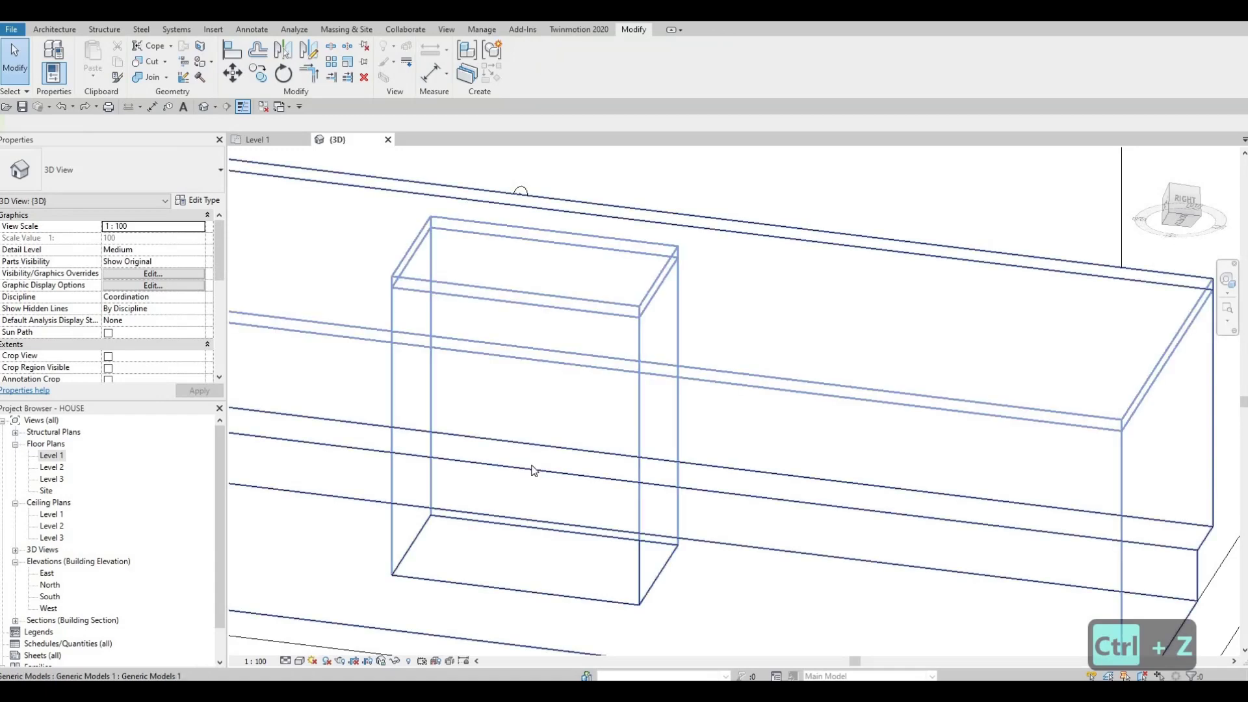
pyautogui.keyDown('shift'); pyautogui.moveTo(527, 608); pyautogui.dragTo(448, 339, button='middle'); pyautogui.keyUp('shift')
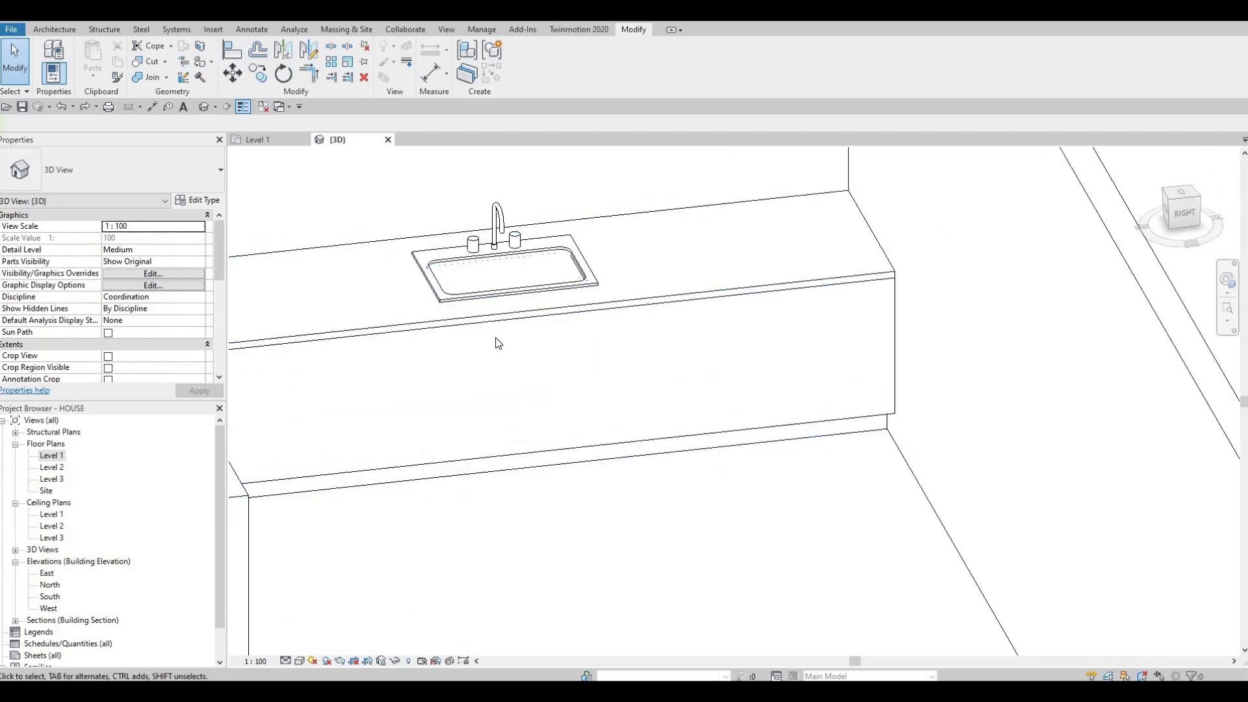
# Start loading a family and go to the Canada folder of the metric library
pyautogui.scroll(-2, 488, 371)
pyautogui.keyDown('shift'); pyautogui.moveTo(684, 390); pyautogui.dragTo(426, 372, button='middle'); pyautogui.keyUp('shift')
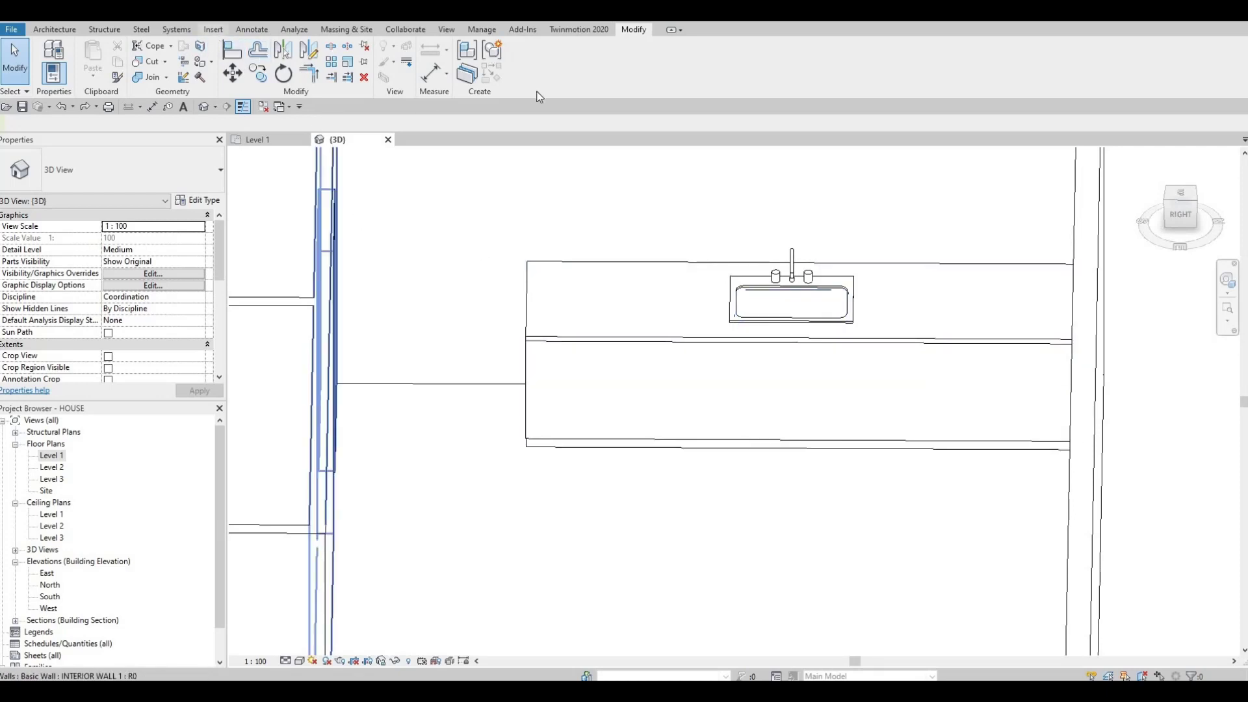
pyautogui.scroll(9, 539, 97)
pyautogui.click(534, 72)
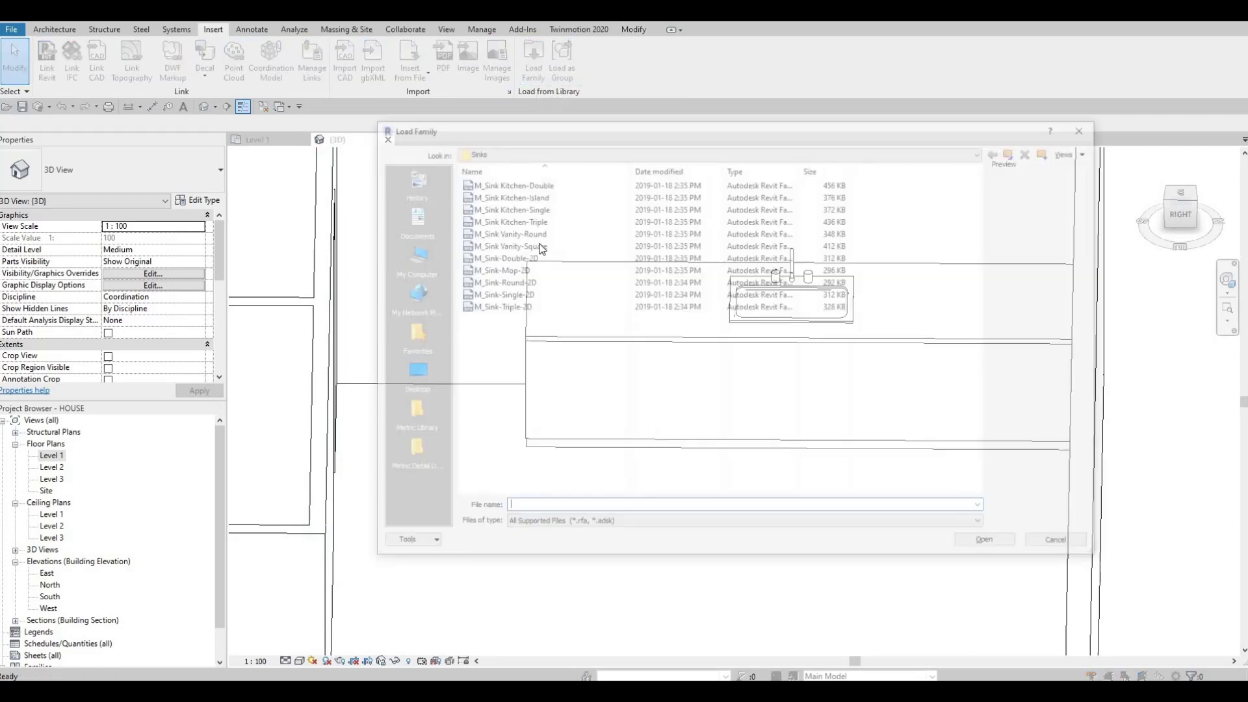
pyautogui.click(624, 151)
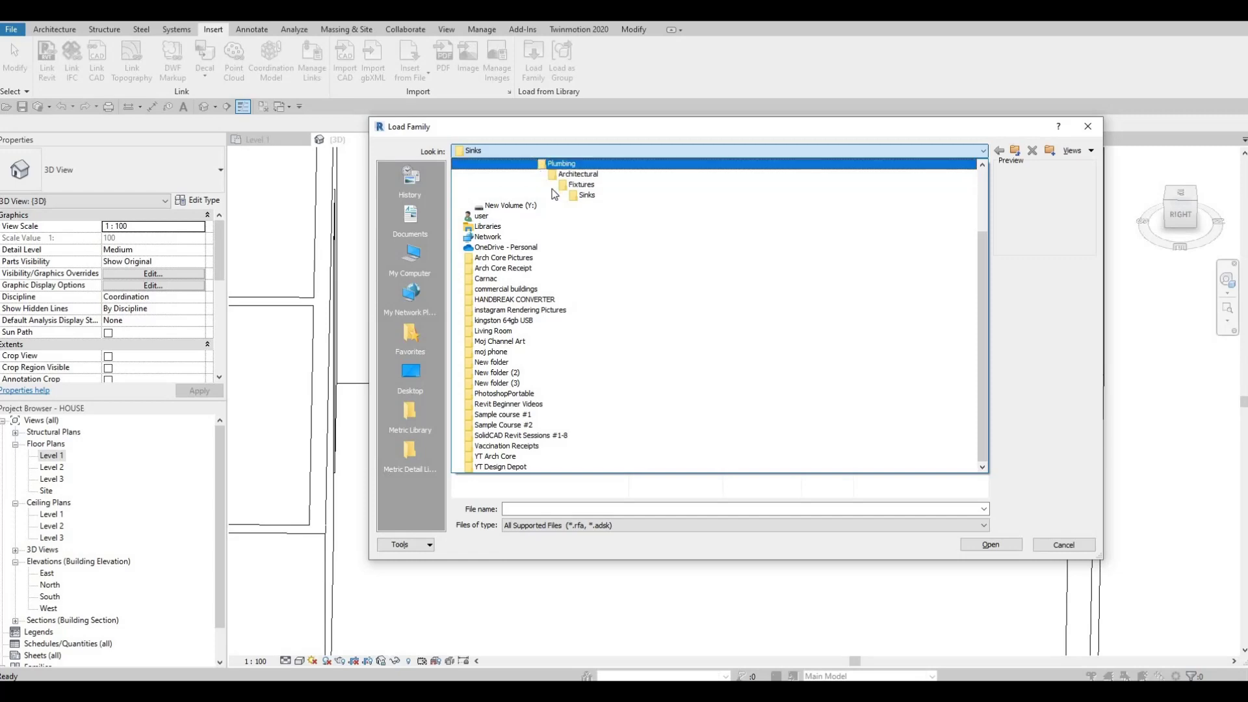
pyautogui.scroll(1, 553, 192)
pyautogui.press('Return')
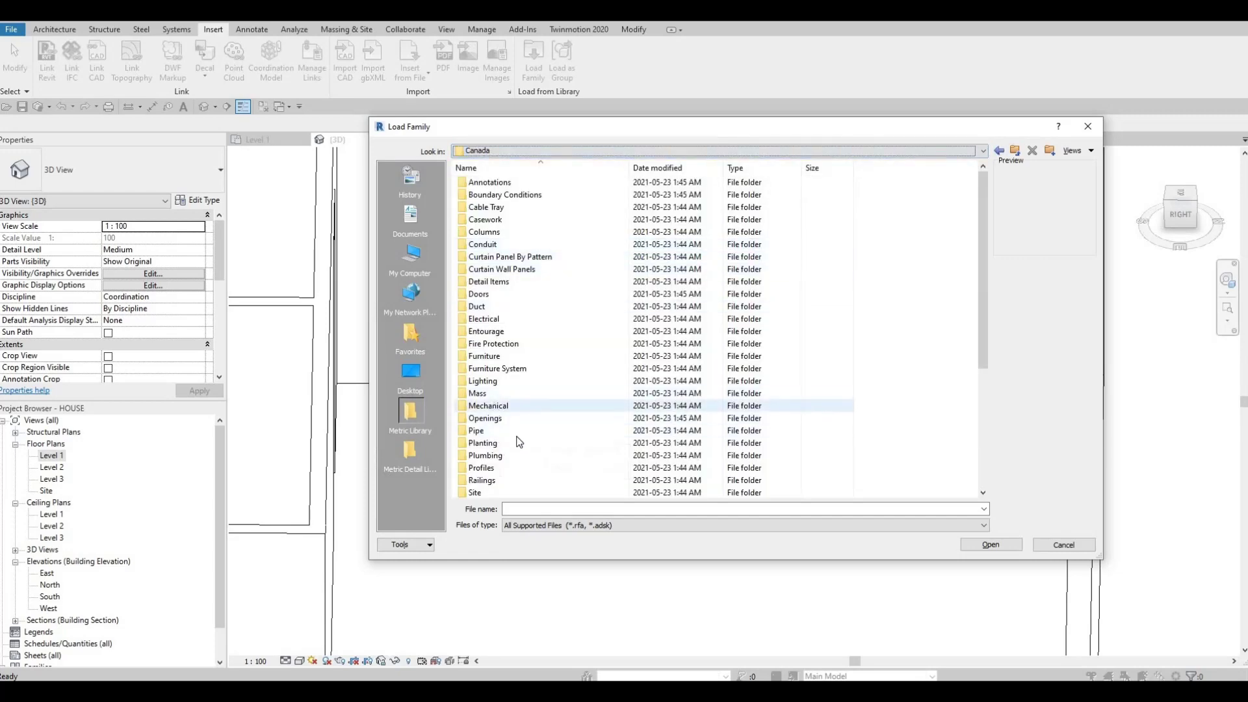
# Go to the Mid-Range folder of the Domestic appliances under Specialty Equipment
pyautogui.scroll(-3, 510, 416)
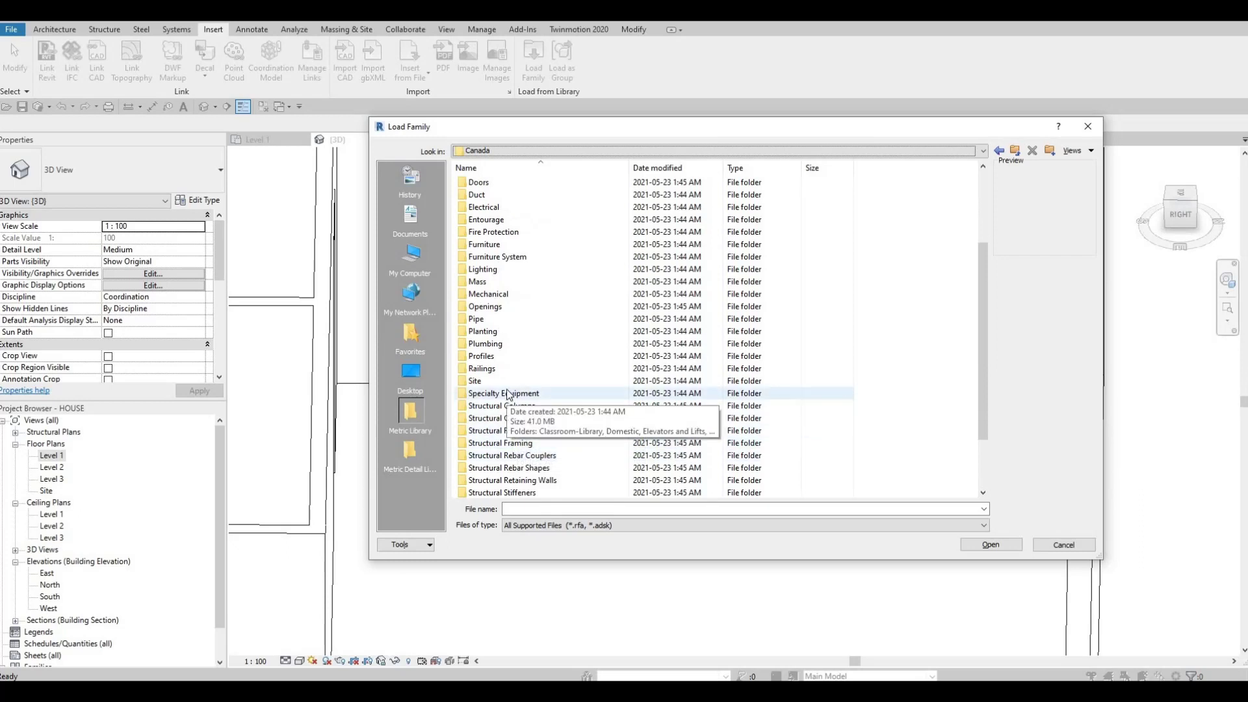
pyautogui.doubleClick(508, 395)
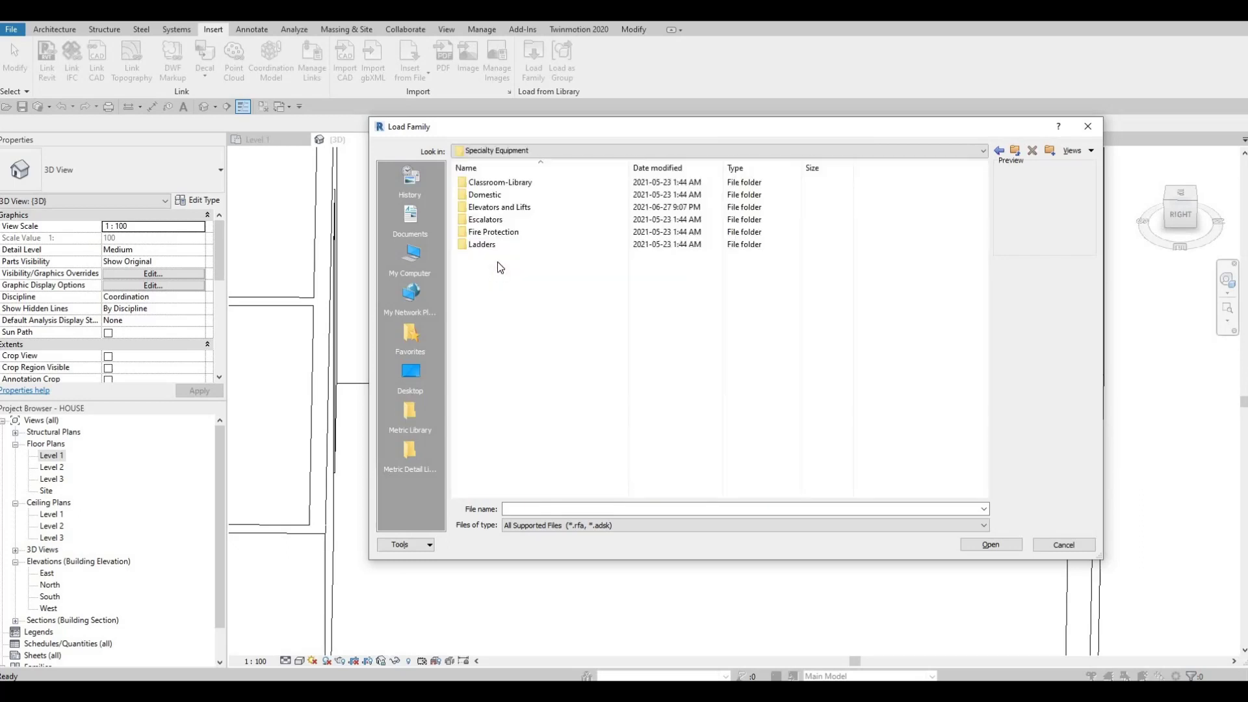
pyautogui.doubleClick(493, 195)
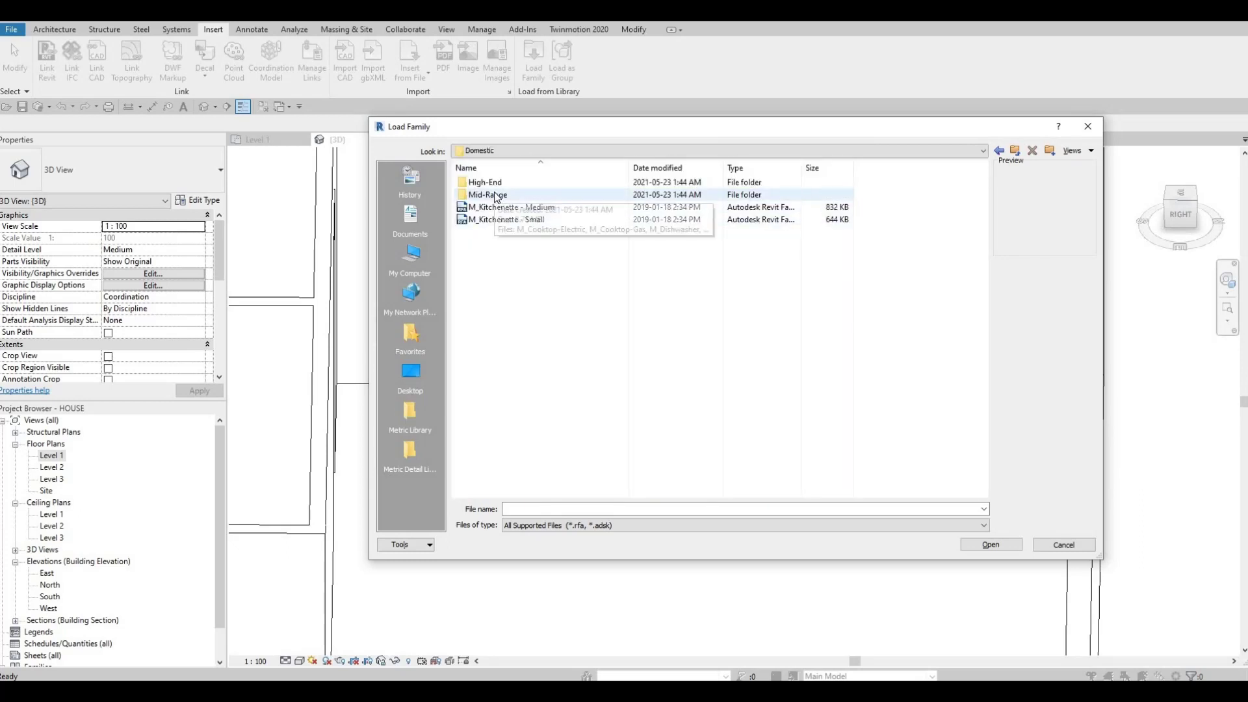
pyautogui.doubleClick(496, 195)
# Preview the washer and refrigerator families and load M_Refrigerator-French_Door-with_Ice_and_Water_Dispenser
pyautogui.click(510, 357)
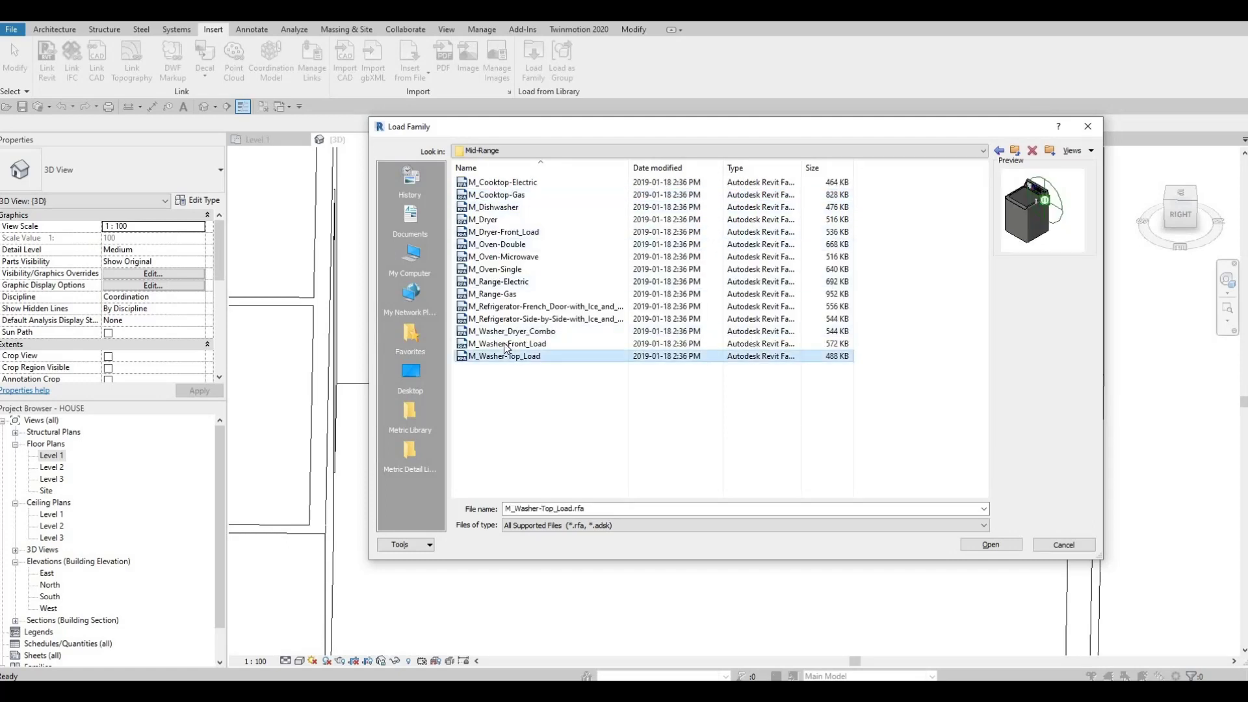
pyautogui.click(506, 343)
pyautogui.click(498, 319)
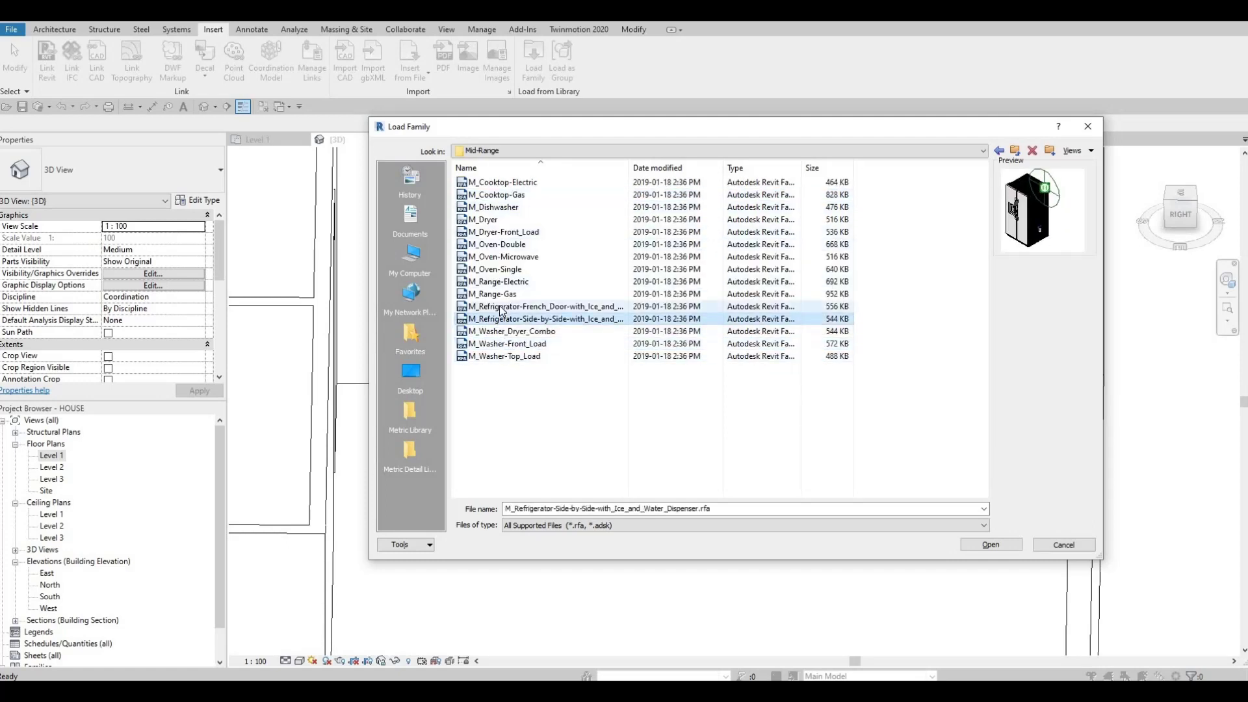
pyautogui.click(504, 307)
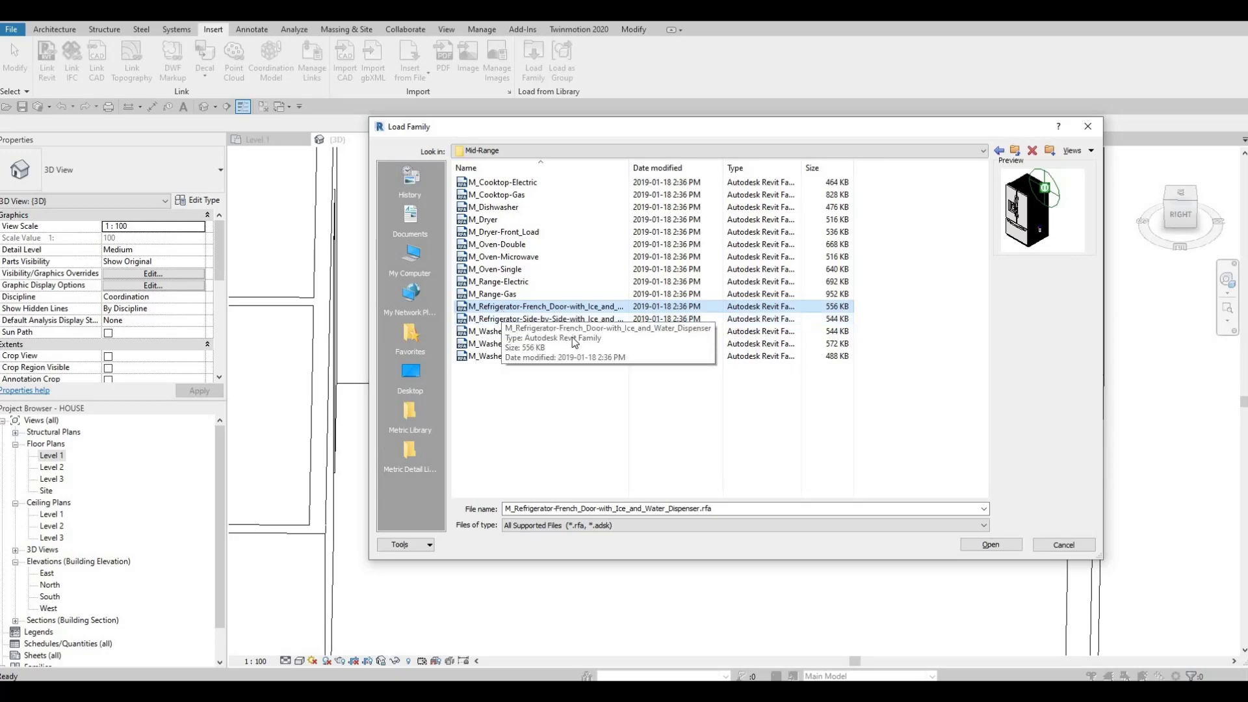
pyautogui.press('Return')
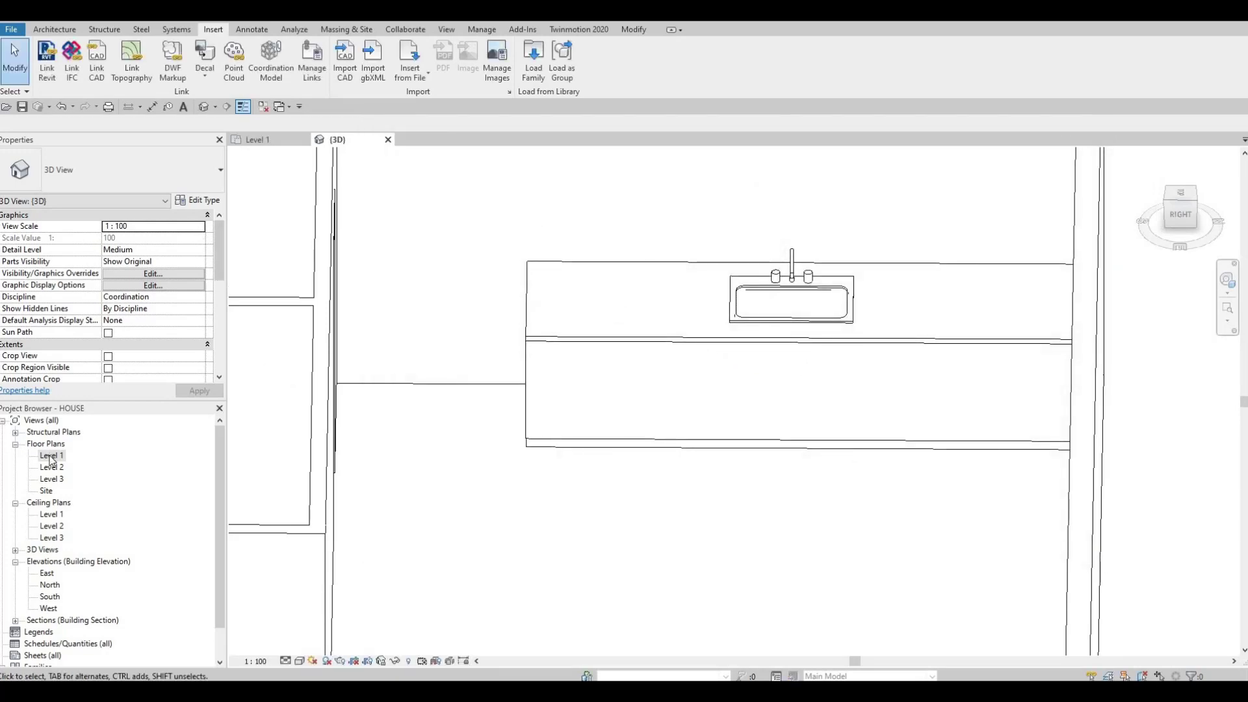
# In the Level 1 floor plan, place the 900mm French door refrigerator, rotated to back onto the exterior wall, between the counter and the closet
pyautogui.click(258, 139)
pyautogui.scroll(-2, 511, 438)
pyautogui.moveTo(561, 527); pyautogui.dragTo(536, 343, button='middle')
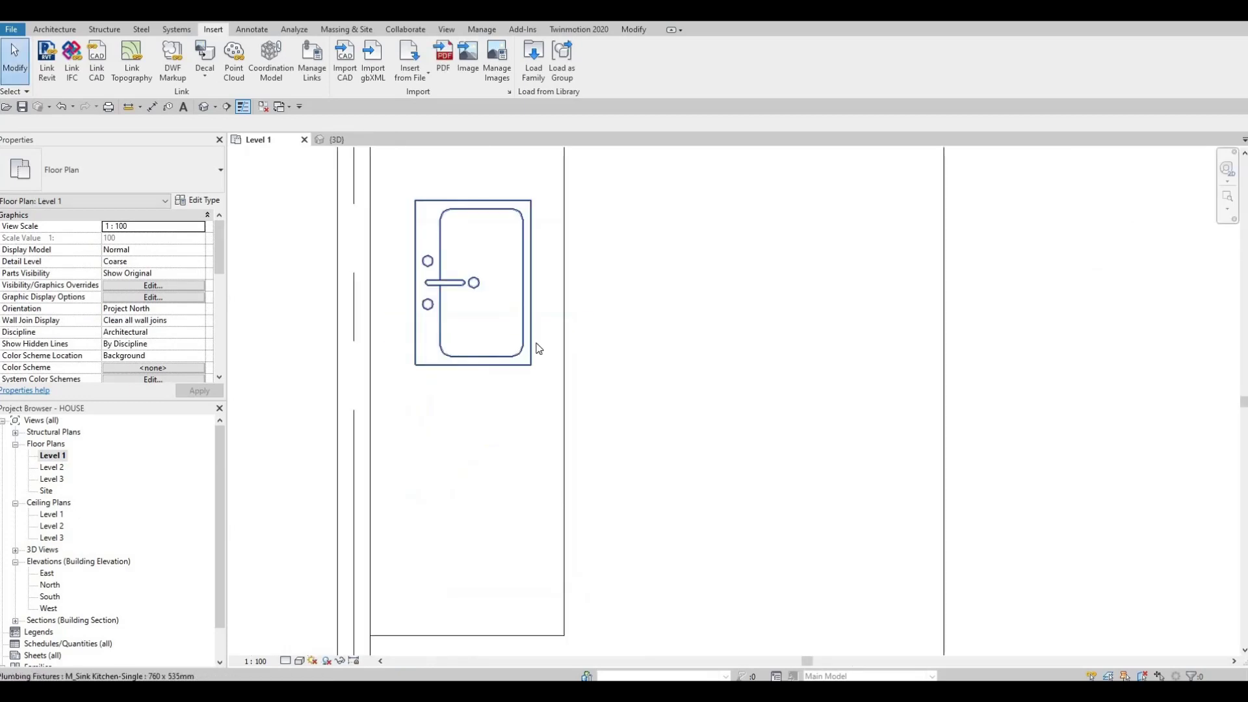
pyautogui.scroll(-3, 535, 343)
pyautogui.moveTo(581, 458); pyautogui.dragTo(535, 343, button='middle')
pyautogui.scroll(-1, 538, 349)
pyautogui.press('c')
pyautogui.press('m')
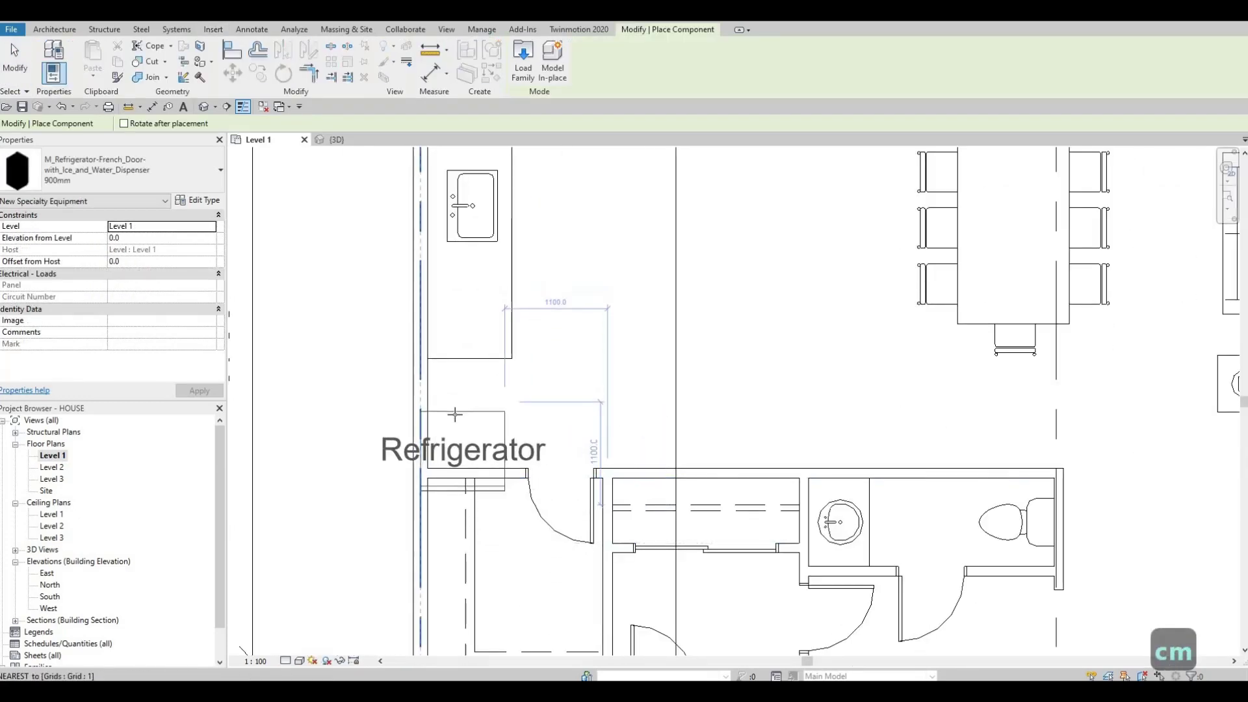
pyautogui.press('space')
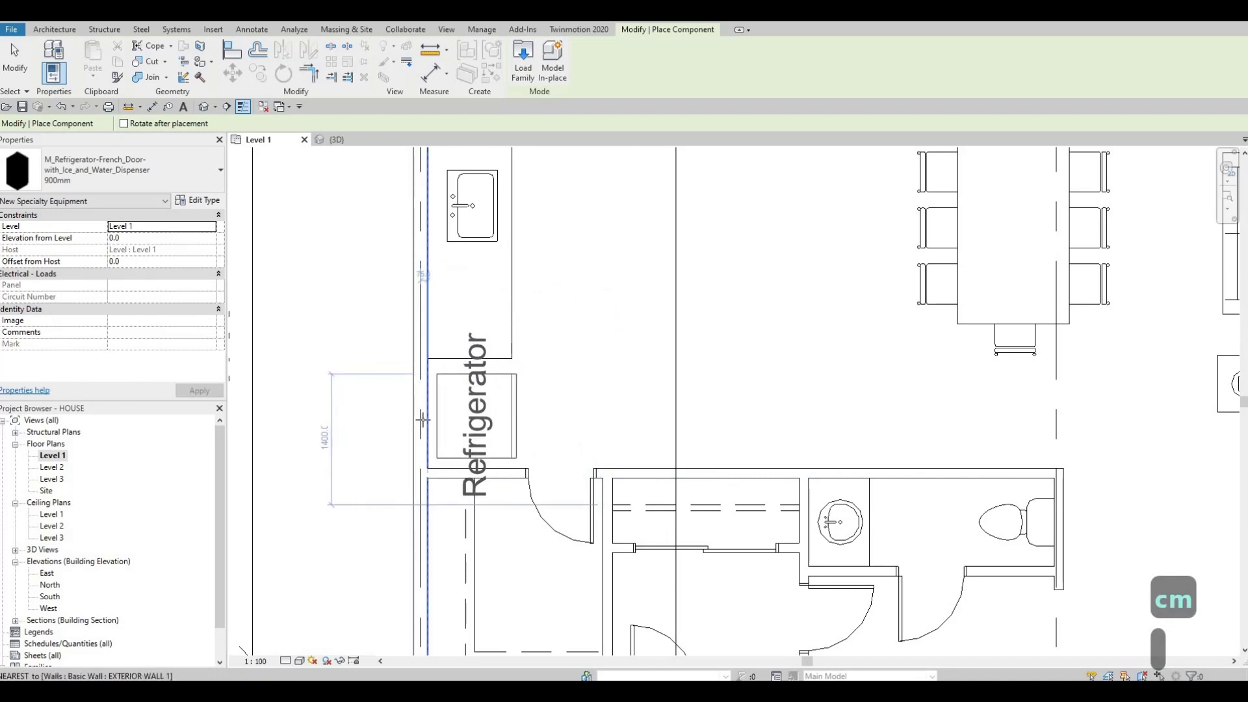
pyautogui.click(438, 419)
pyautogui.scroll(3, 434, 426)
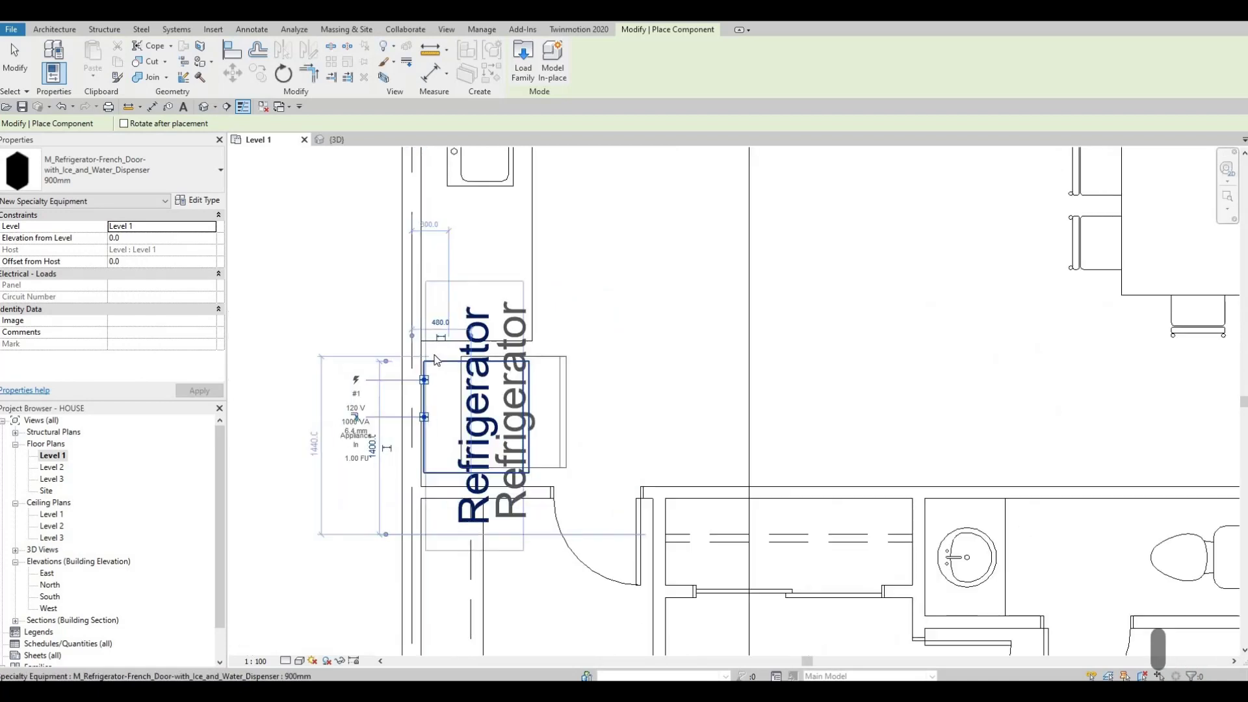
pyautogui.press('Escape')
pyautogui.press('Escape')
pyautogui.press('Escape')
# Move the refrigerator so its back edge meets the inner face of the exterior wall
pyautogui.click(428, 440)
pyautogui.scroll(3, 428, 440)
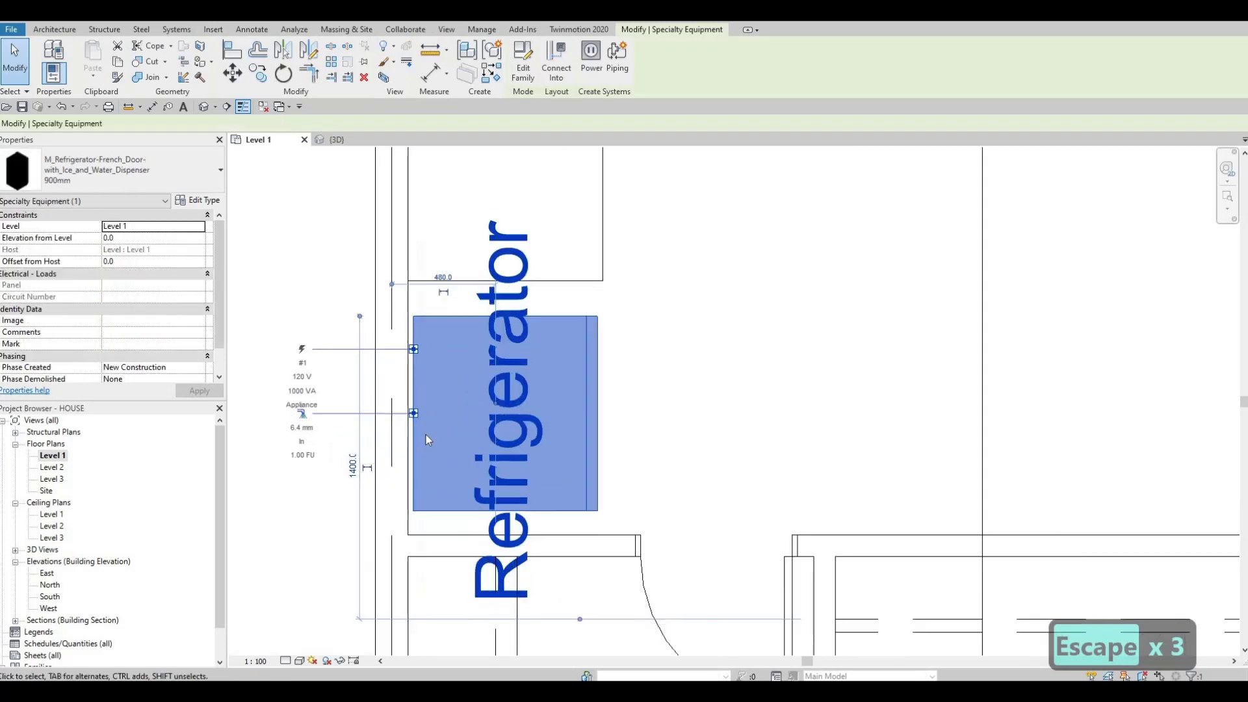
pyautogui.press('m')
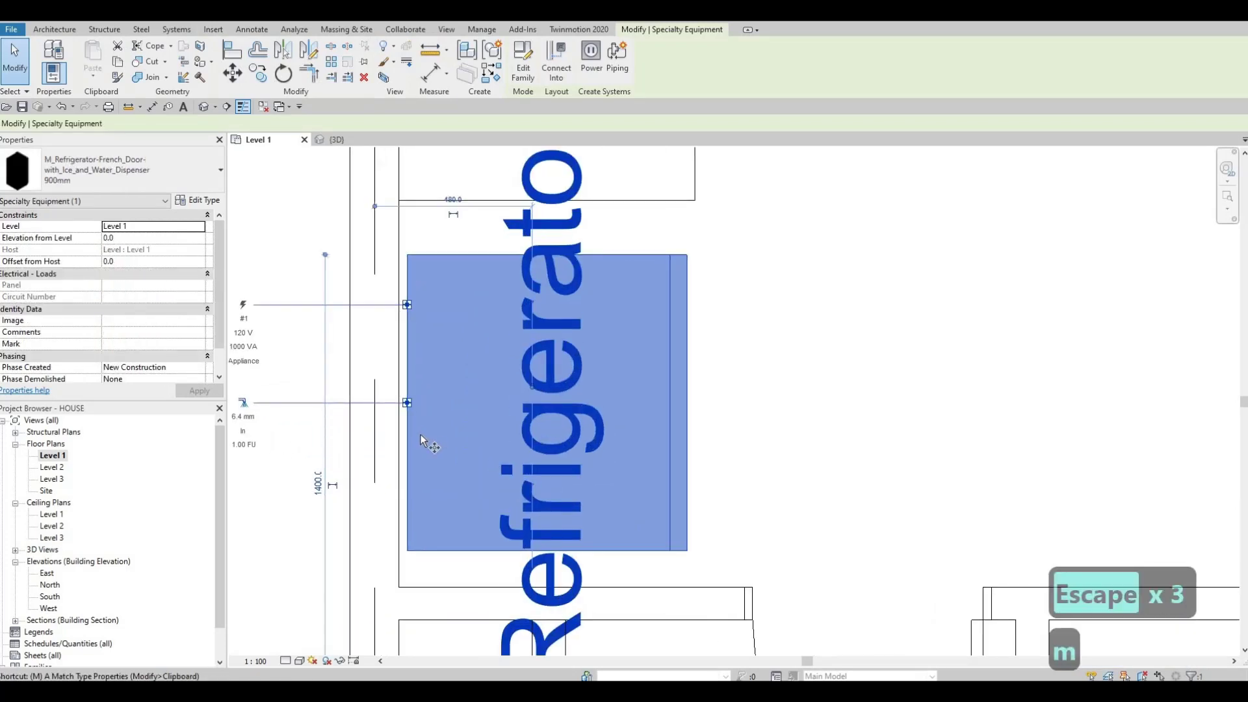
pyautogui.press('v')
pyautogui.click(406, 407)
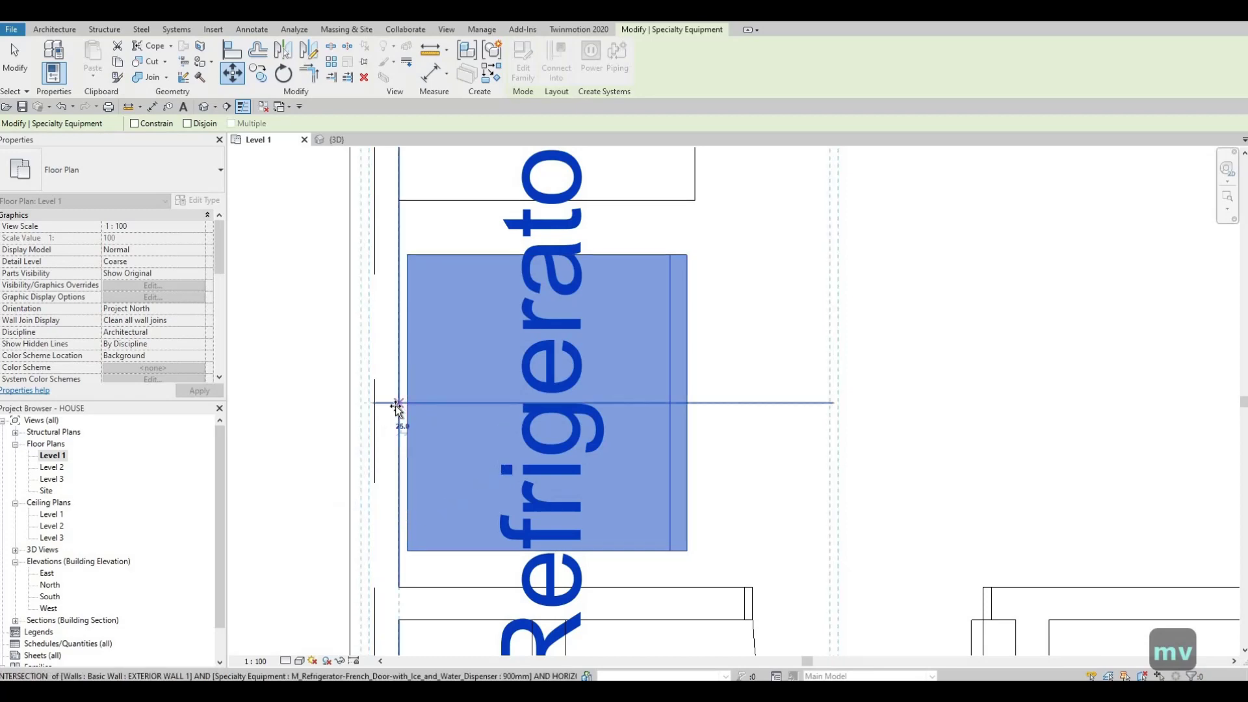
pyautogui.click(397, 407)
pyautogui.press('Escape')
pyautogui.press('Escape')
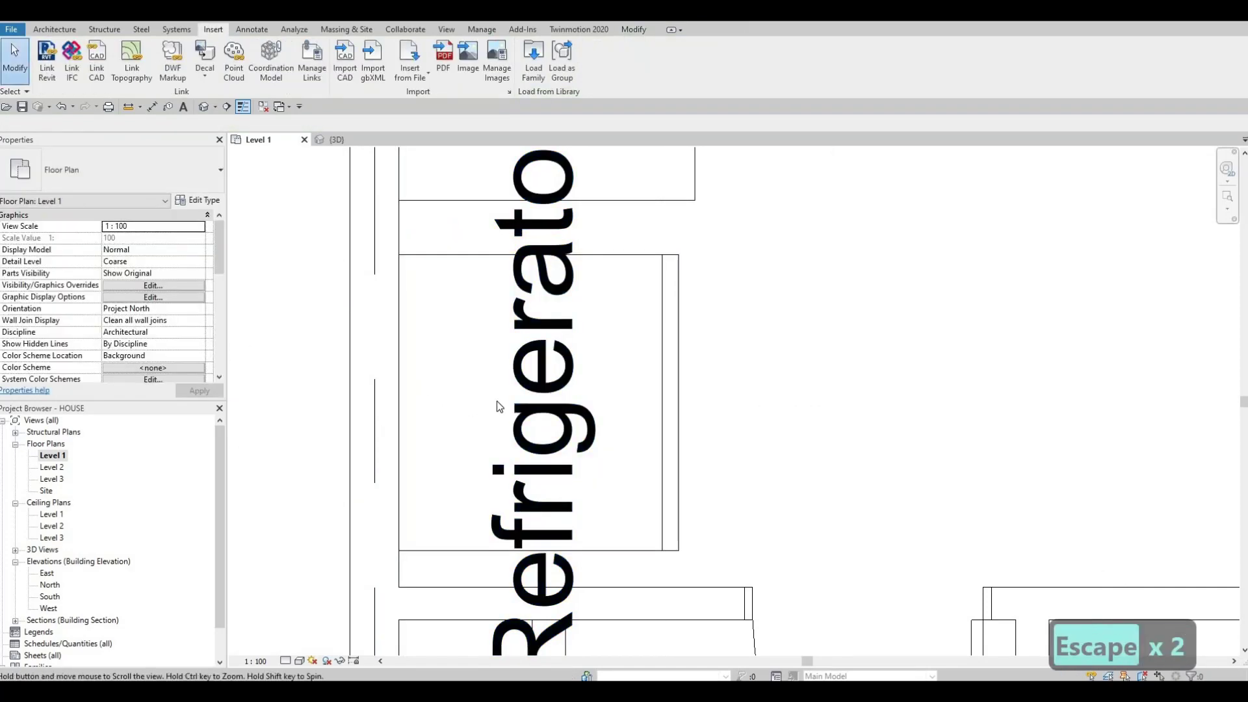
# Turn off Show Label in the refrigerator's type properties
pyautogui.scroll(-2, 501, 390)
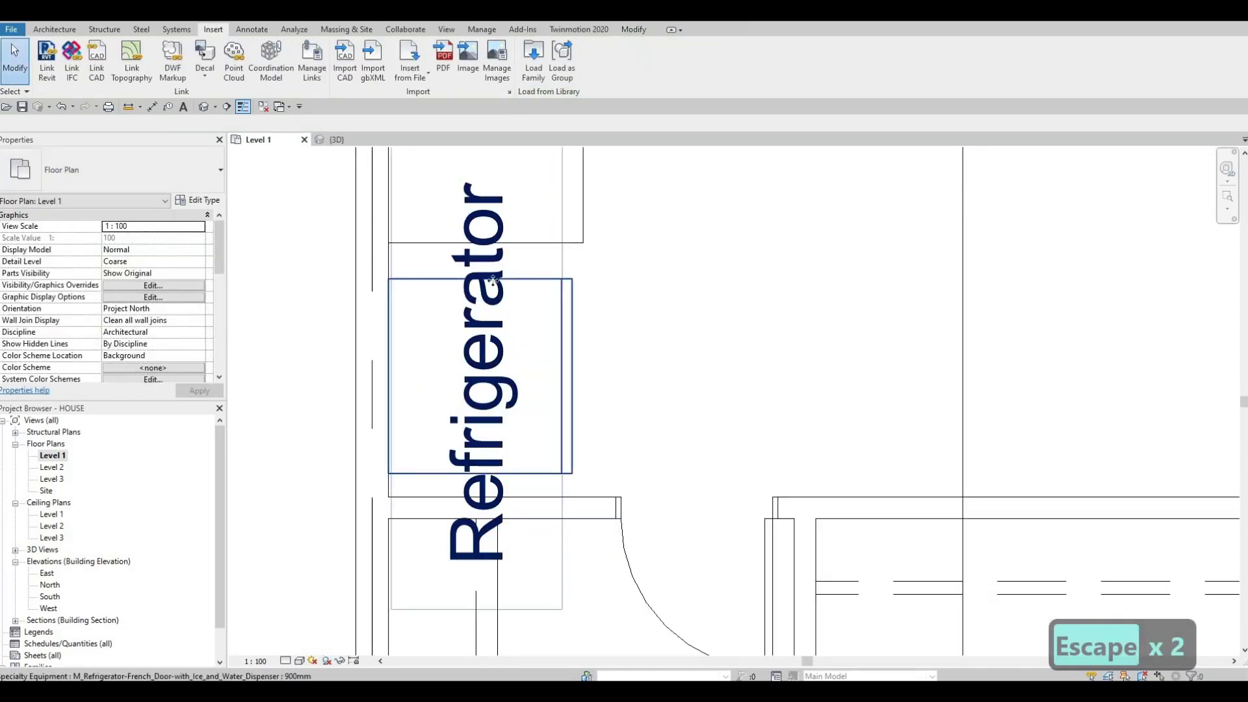
pyautogui.click(536, 288)
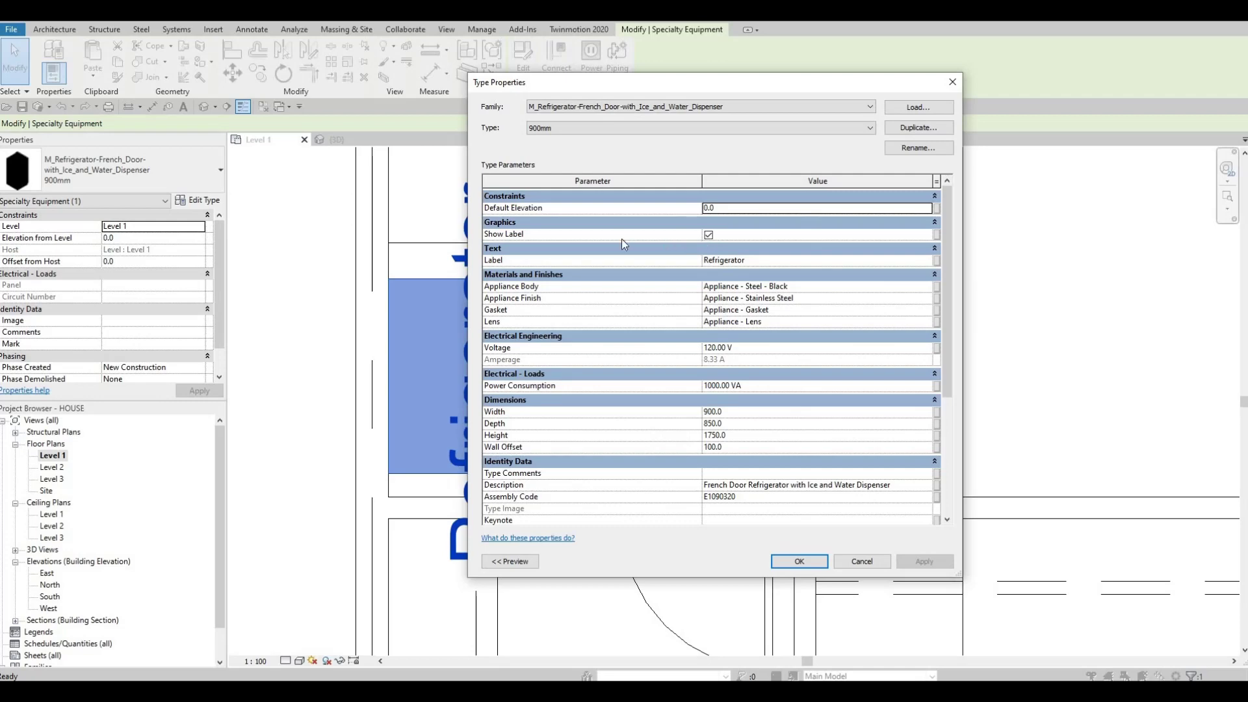
pyautogui.click(708, 235)
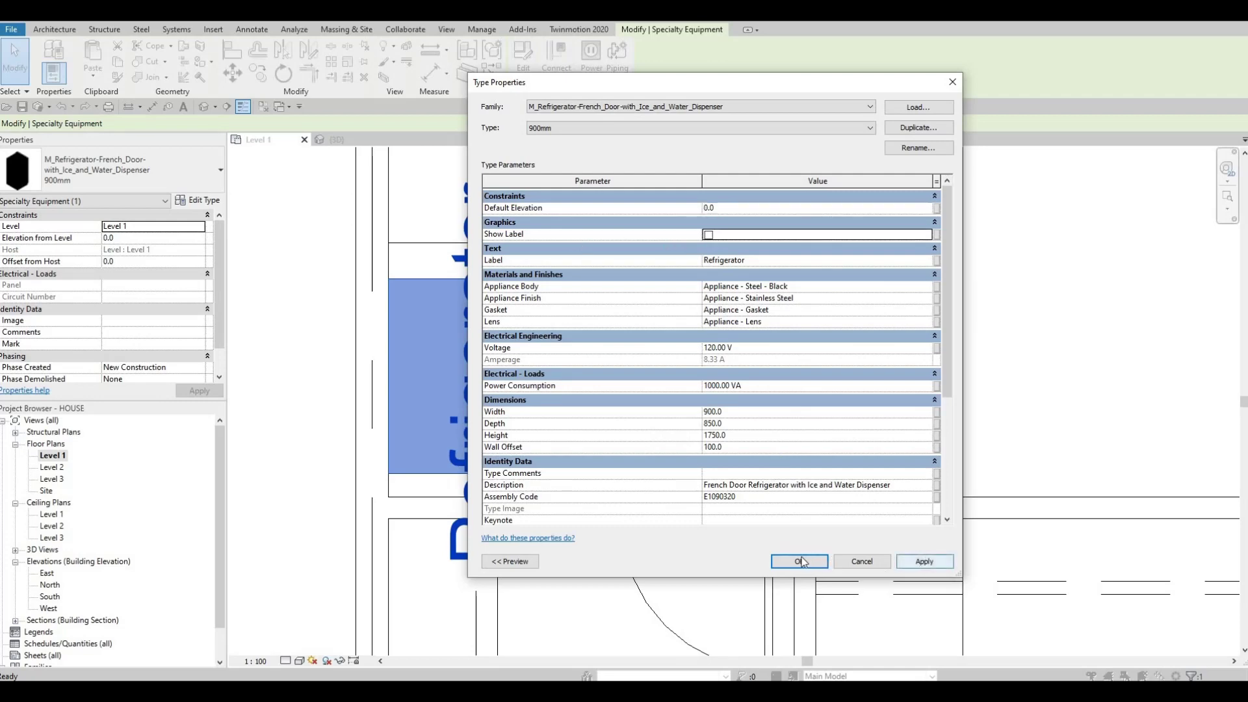
pyautogui.click(799, 561)
pyautogui.press('Escape')
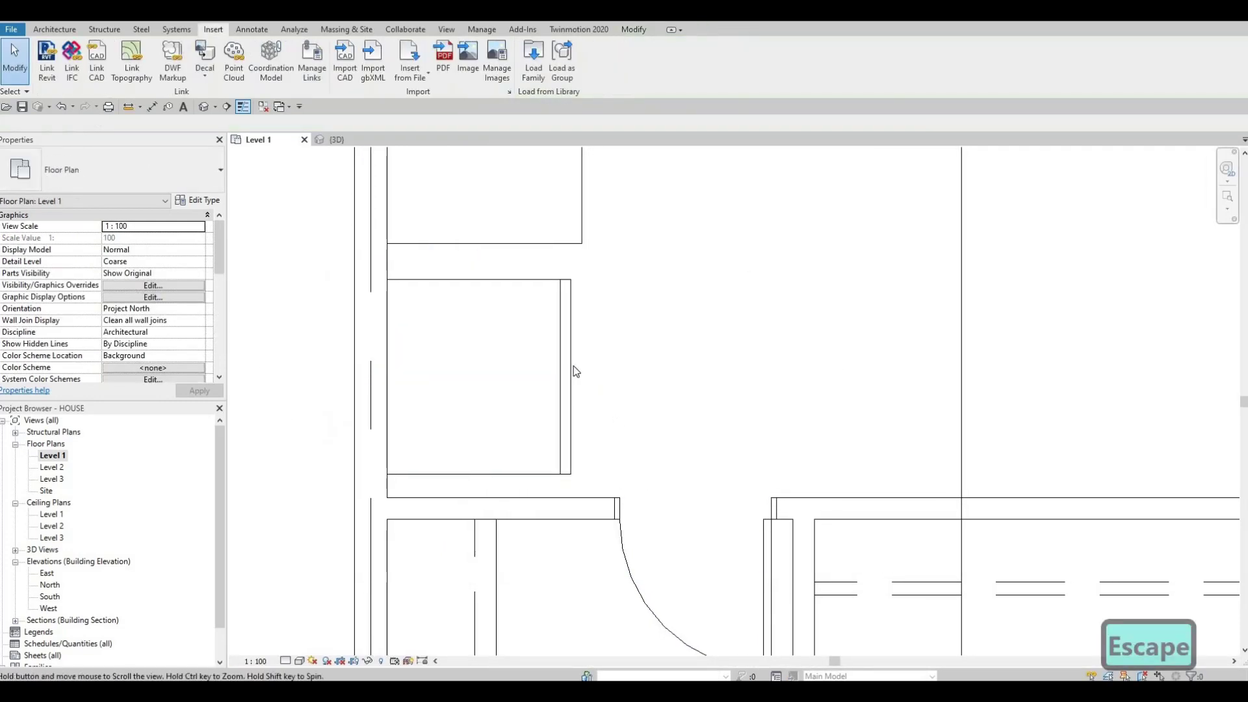
# Nudge the refrigerator slightly along the exterior wall toward the kitchen counter
pyautogui.click(569, 363)
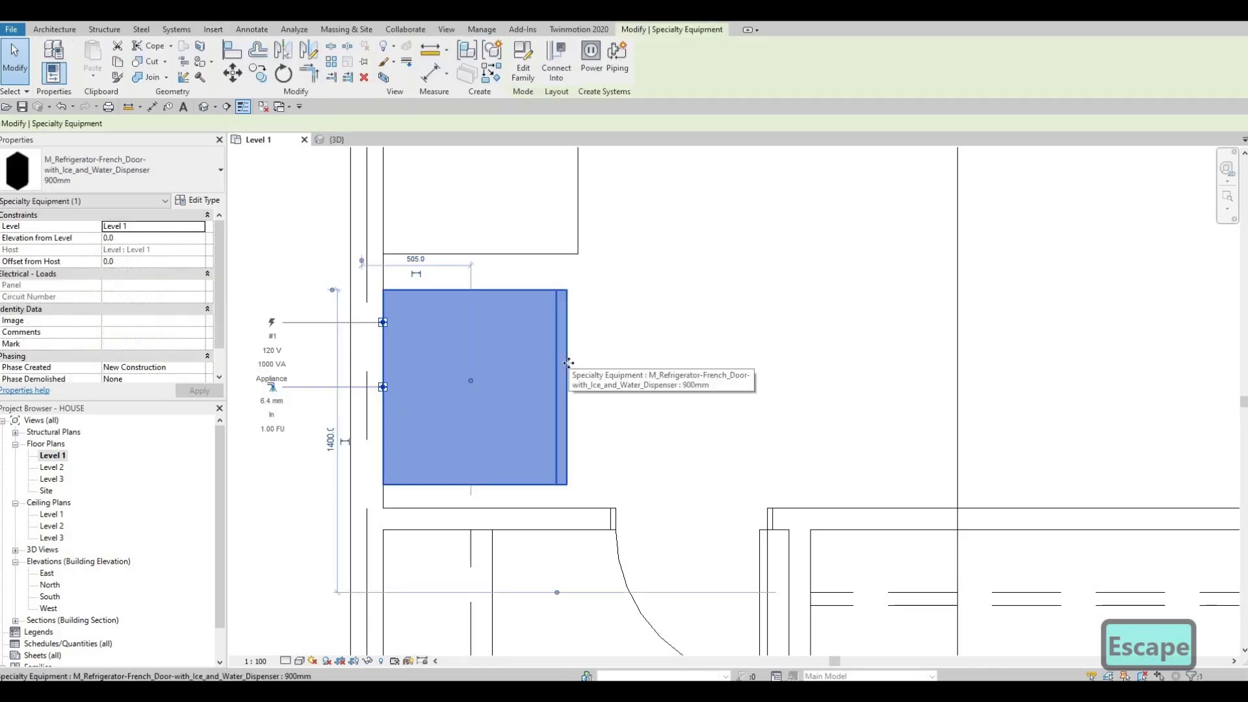
pyautogui.press('Up')
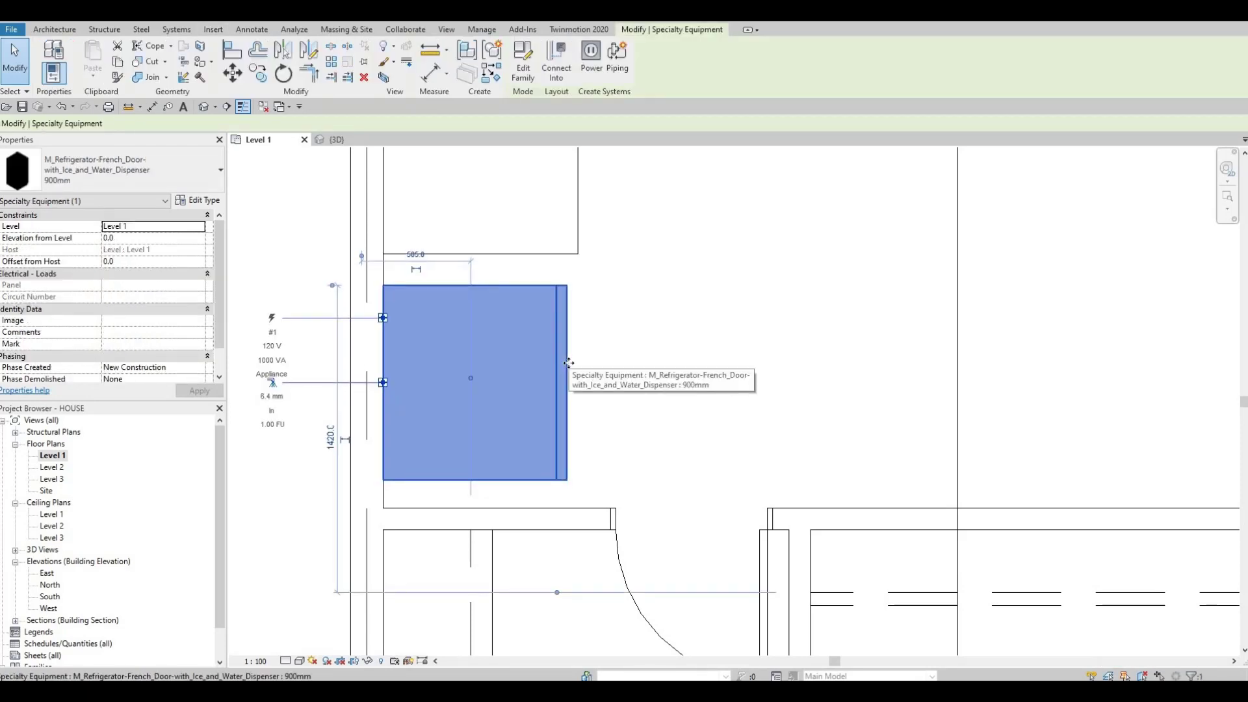
pyautogui.press('Escape')
pyautogui.press('Escape')
# Open the Section 1 view from its section mark and frame the refrigerator and kitchen counter
pyautogui.scroll(-5, 575, 390)
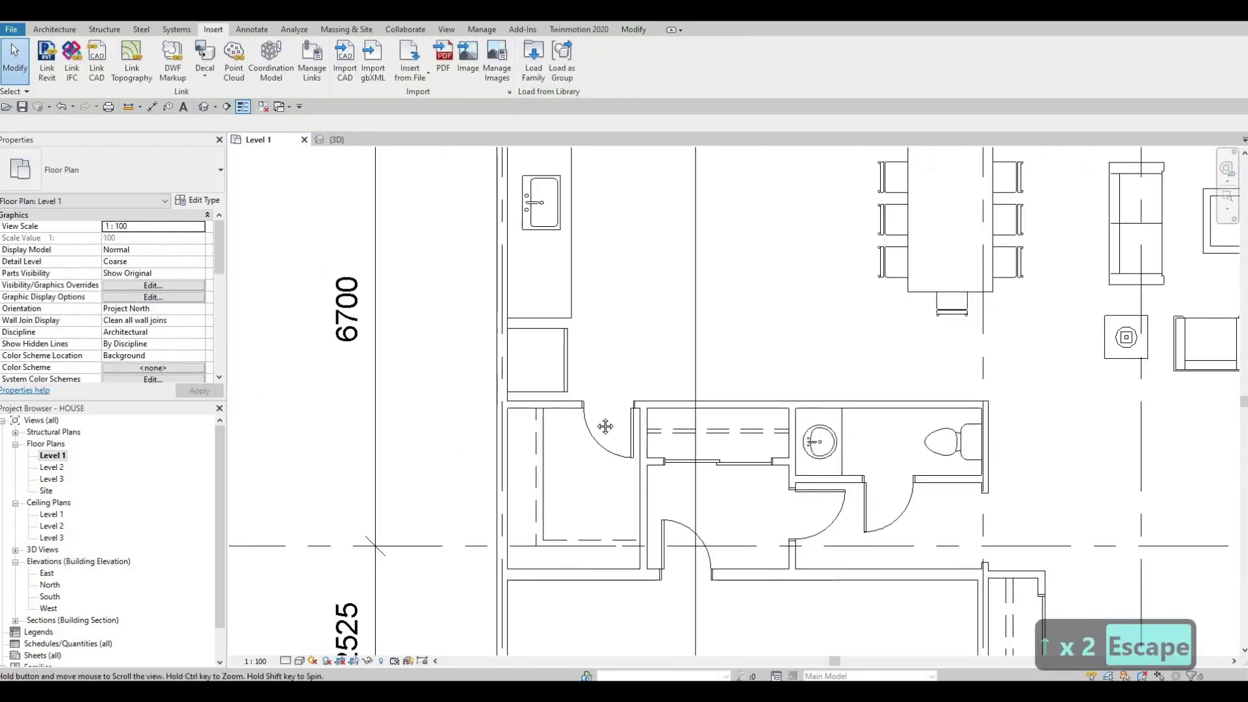
pyautogui.moveTo(583, 436); pyautogui.dragTo(579, 415, button='middle')
pyautogui.scroll(1, 579, 415)
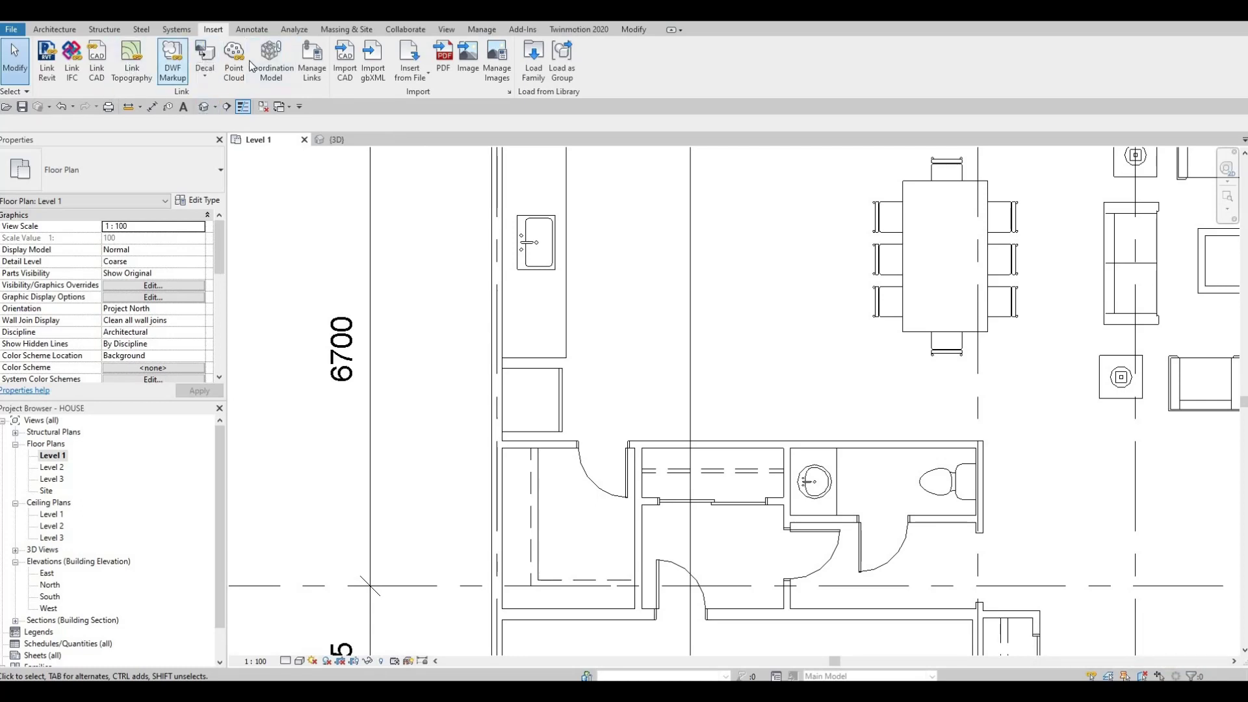
pyautogui.scroll(-4, 694, 390)
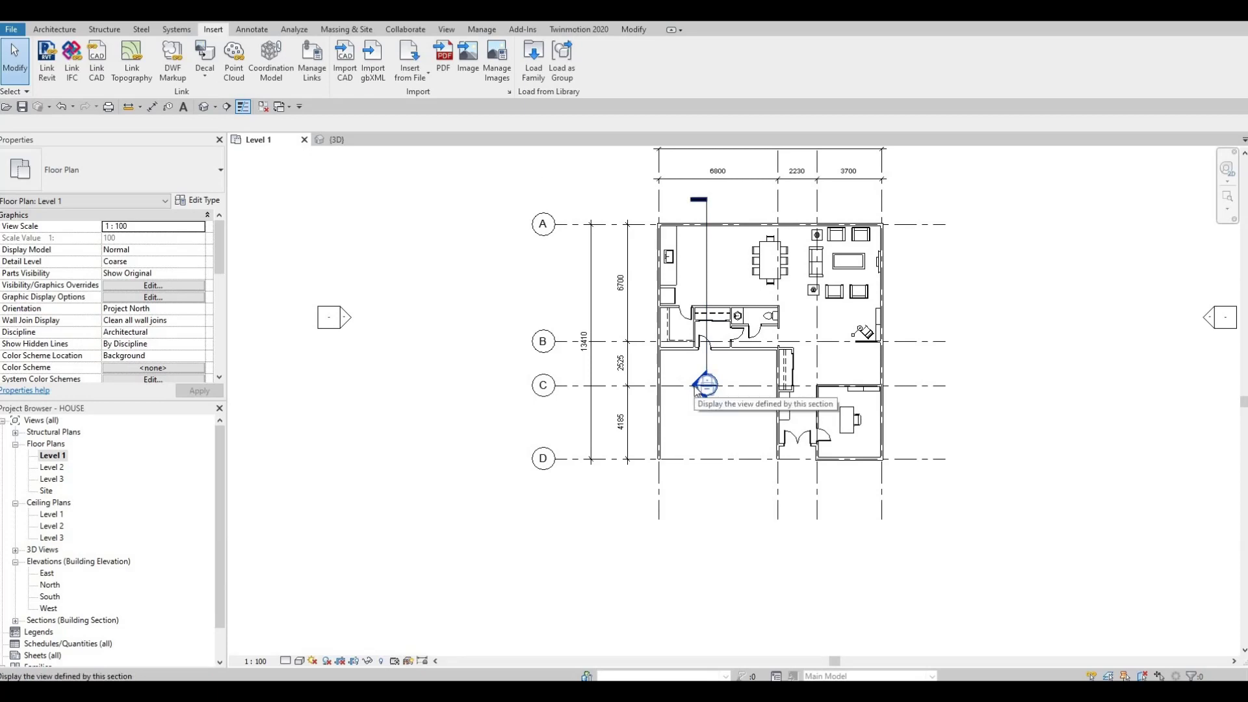
pyautogui.doubleClick(696, 389)
pyautogui.scroll(4, 593, 257)
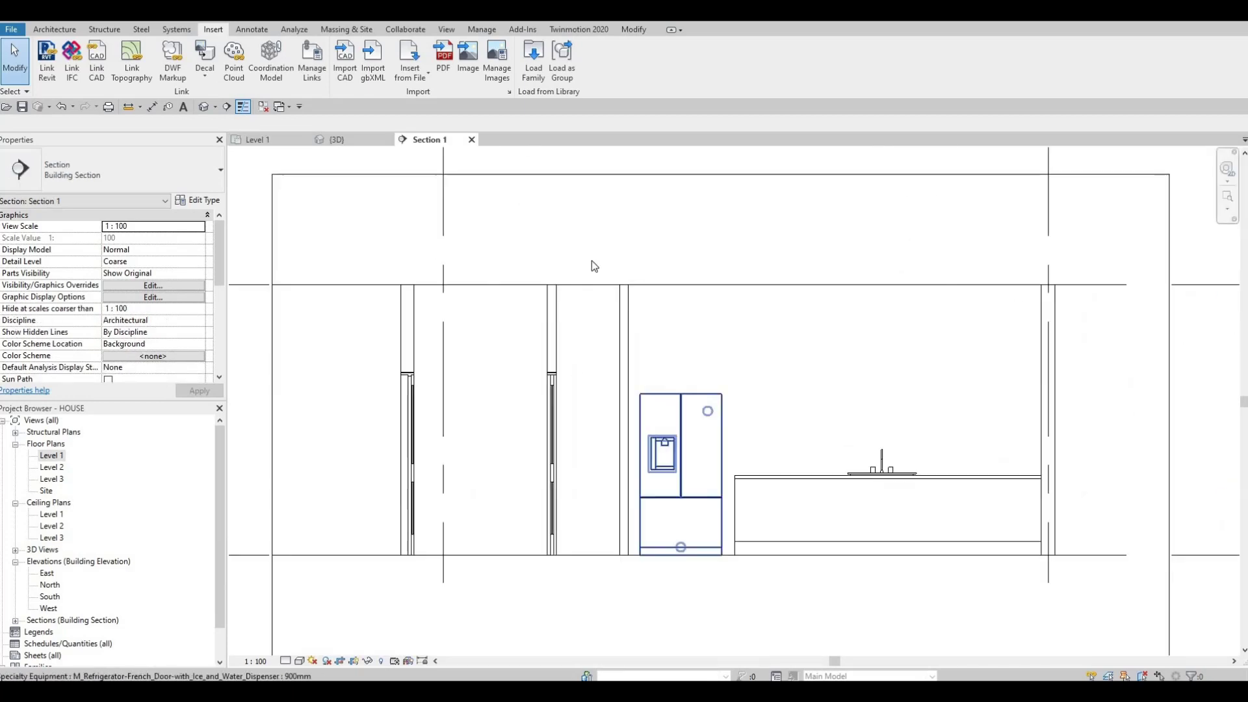
pyautogui.scroll(2, 578, 295)
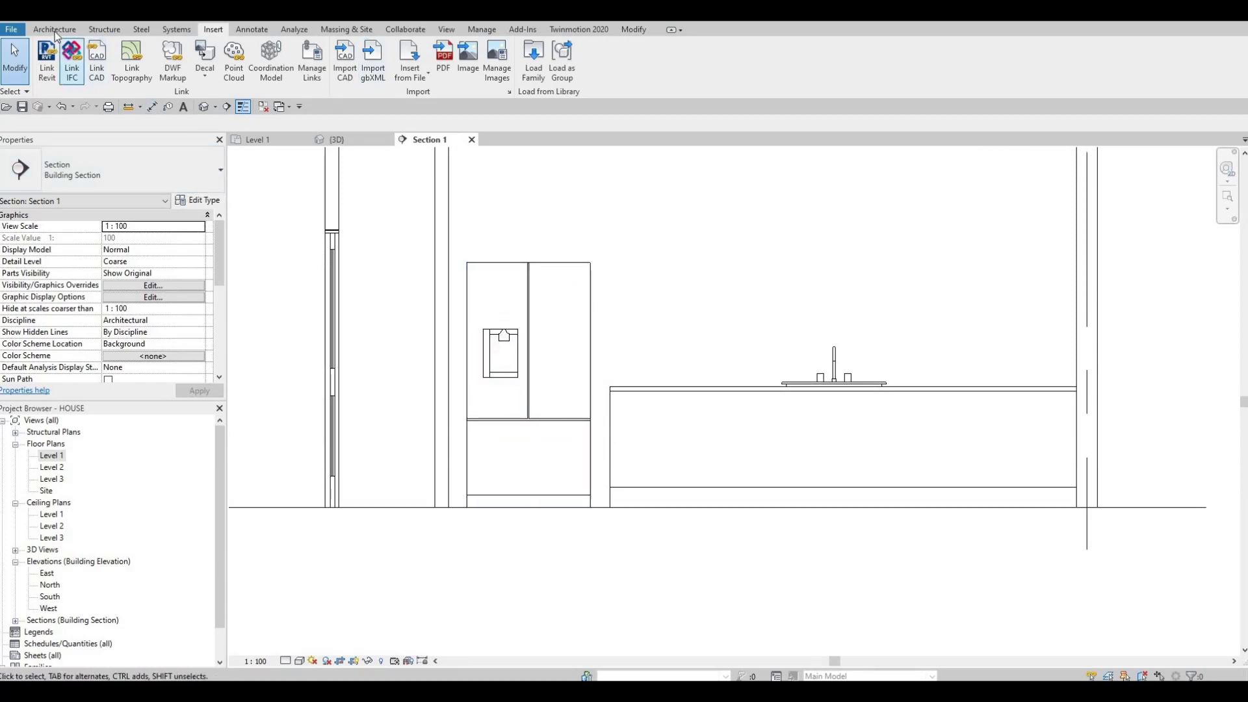
pyautogui.scroll(4, 132, 67)
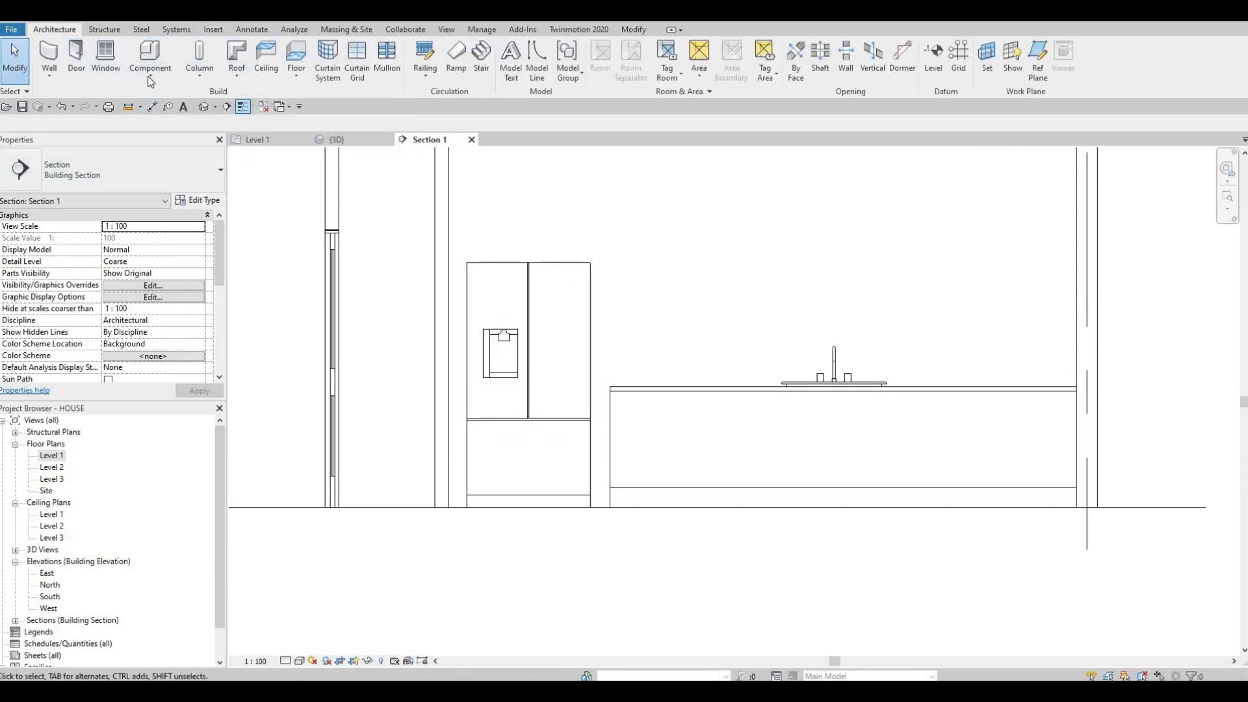
# Start an in-place model in the Generic Models category and accept its default name
pyautogui.click(147, 78)
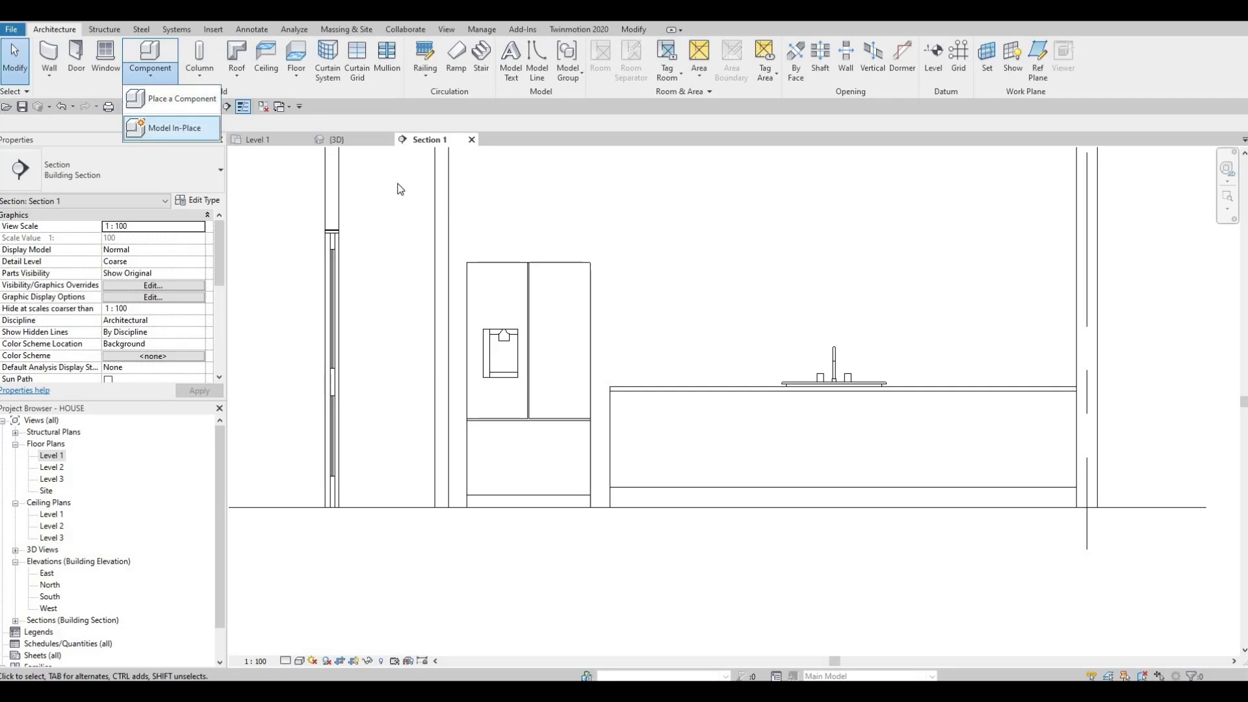
pyautogui.click(166, 128)
pyautogui.scroll(-3, 565, 346)
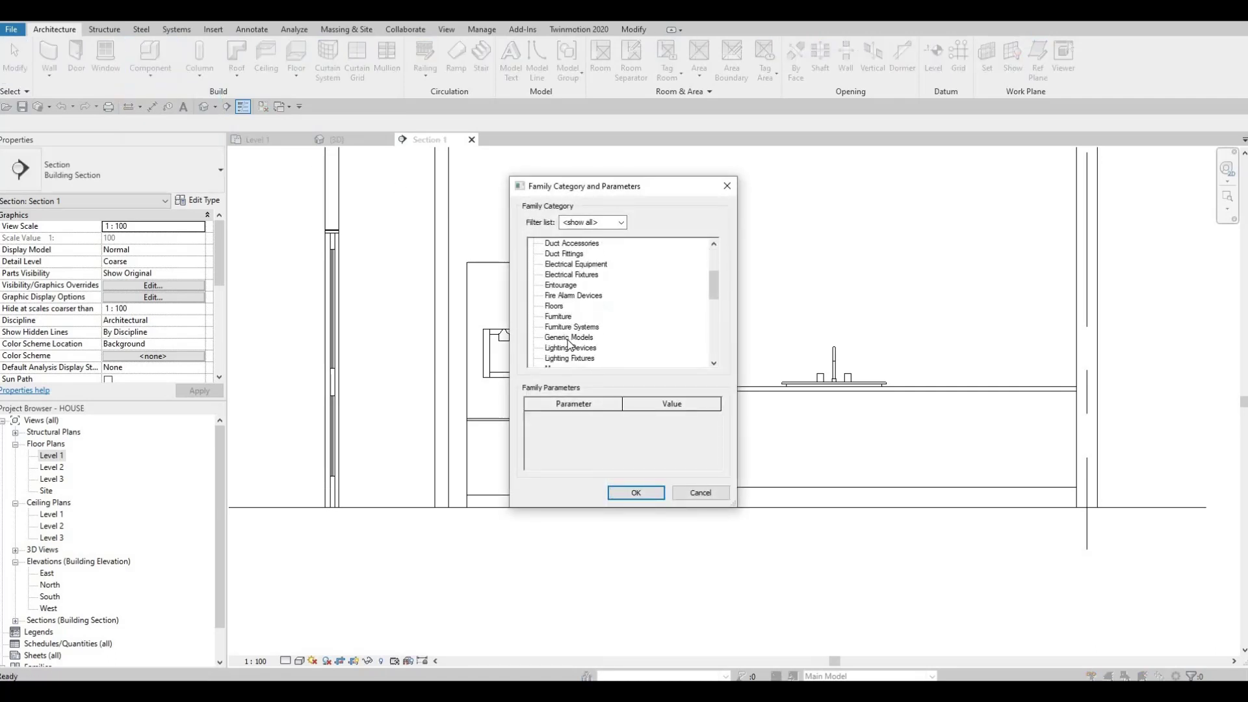
pyautogui.click(634, 494)
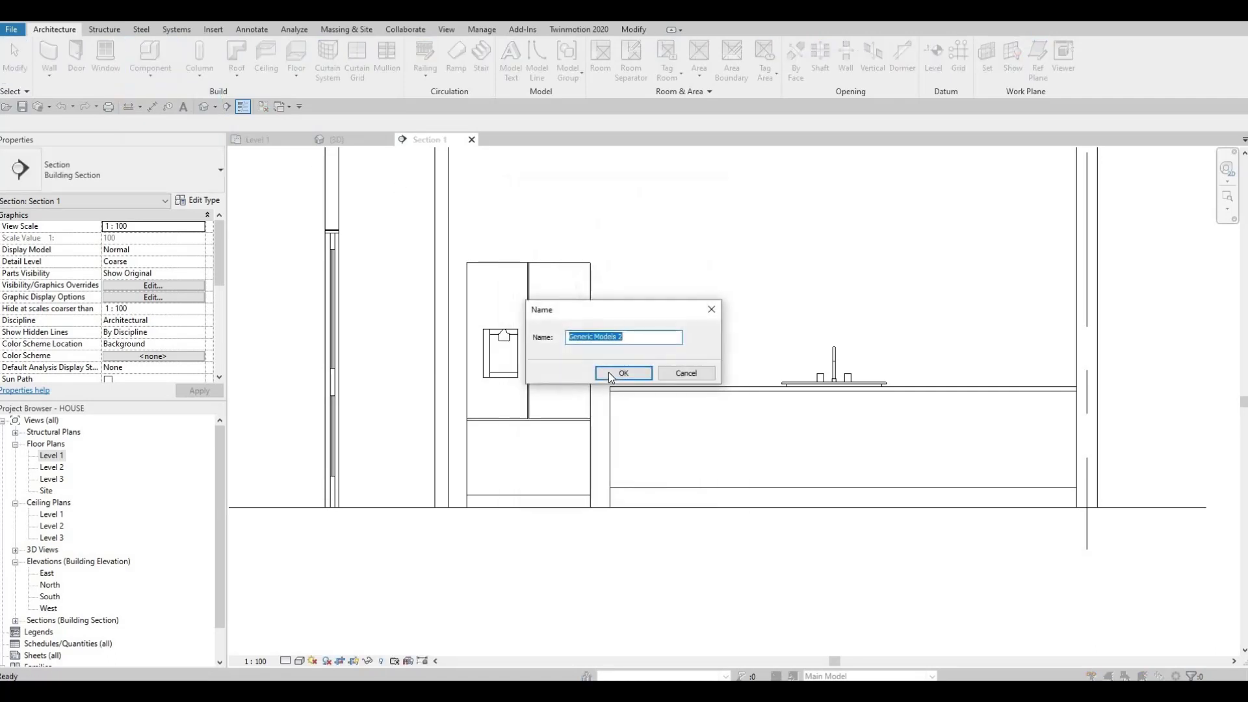
pyautogui.press('Return')
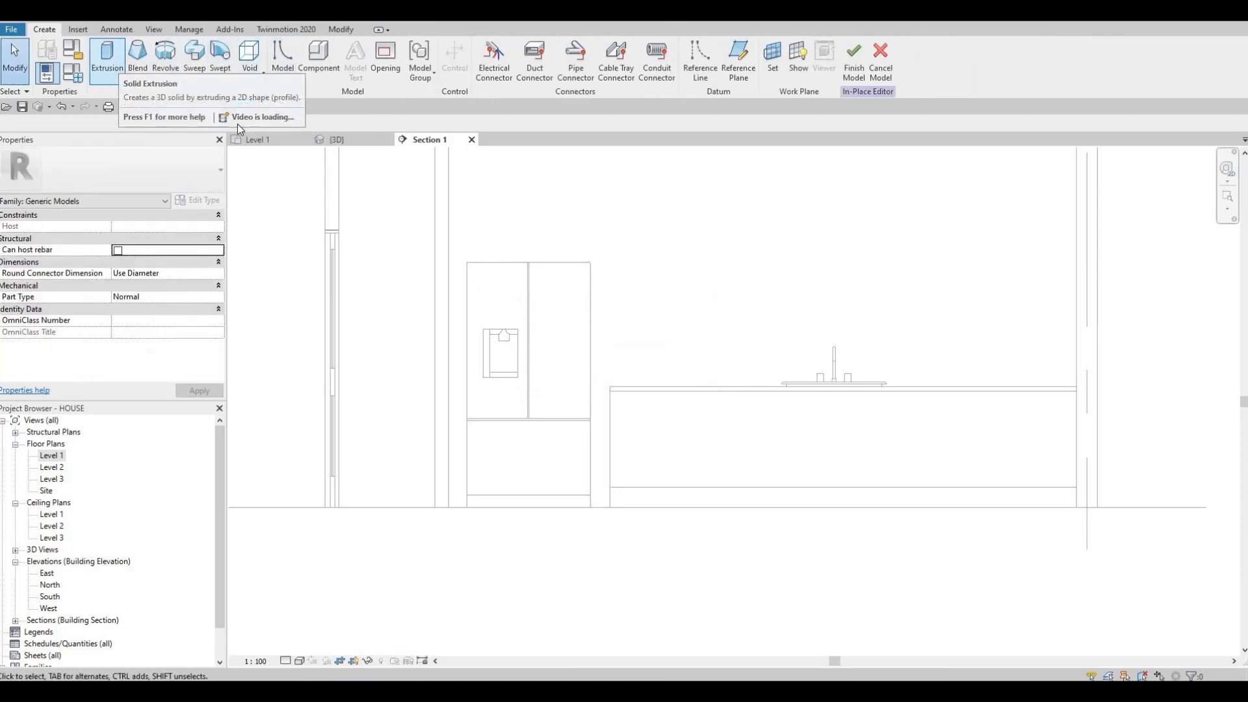
# Start a solid extrusion on a work plane picked from the exterior wall behind the refrigerator and kitchen counter
pyautogui.click(107, 59)
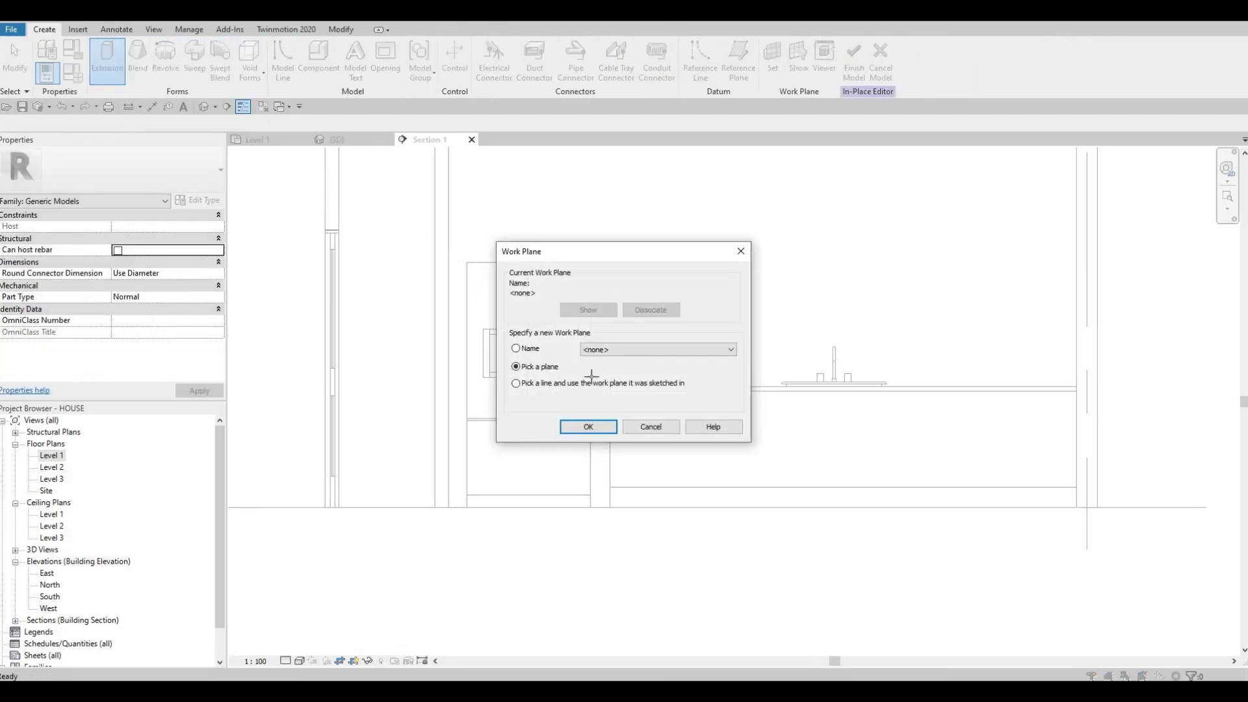
pyautogui.click(588, 427)
pyautogui.scroll(2, 582, 390)
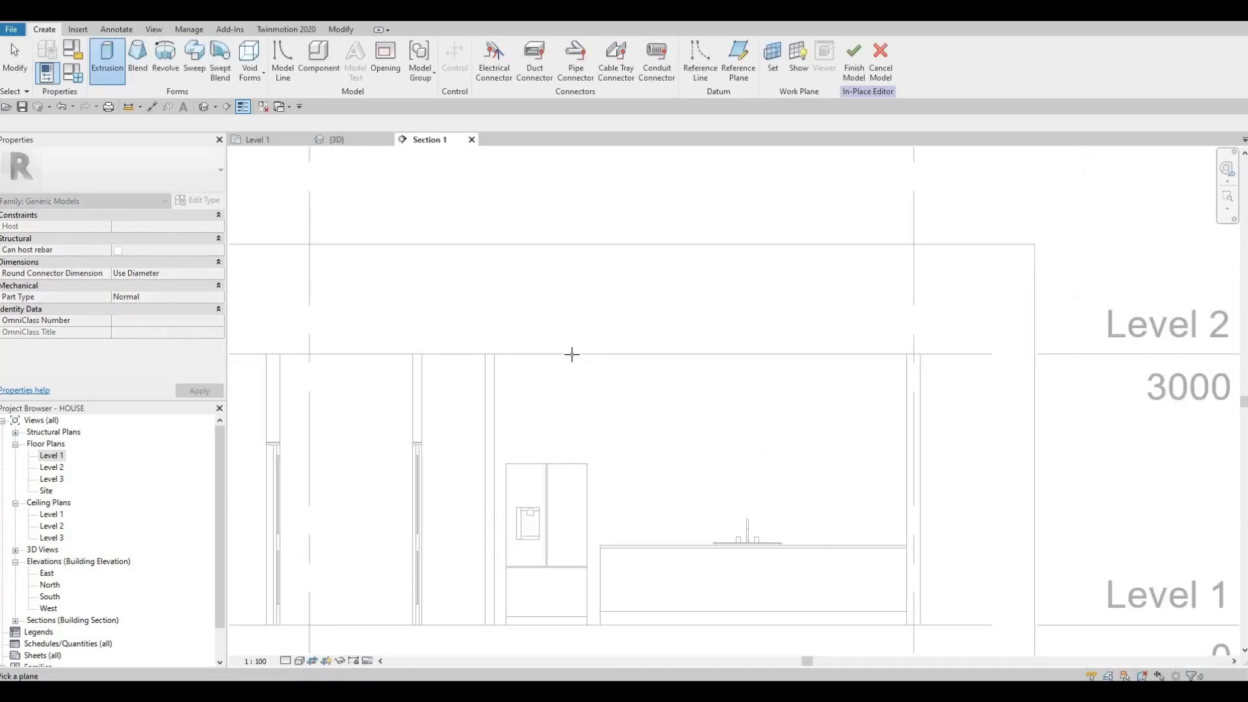
pyautogui.click(722, 390)
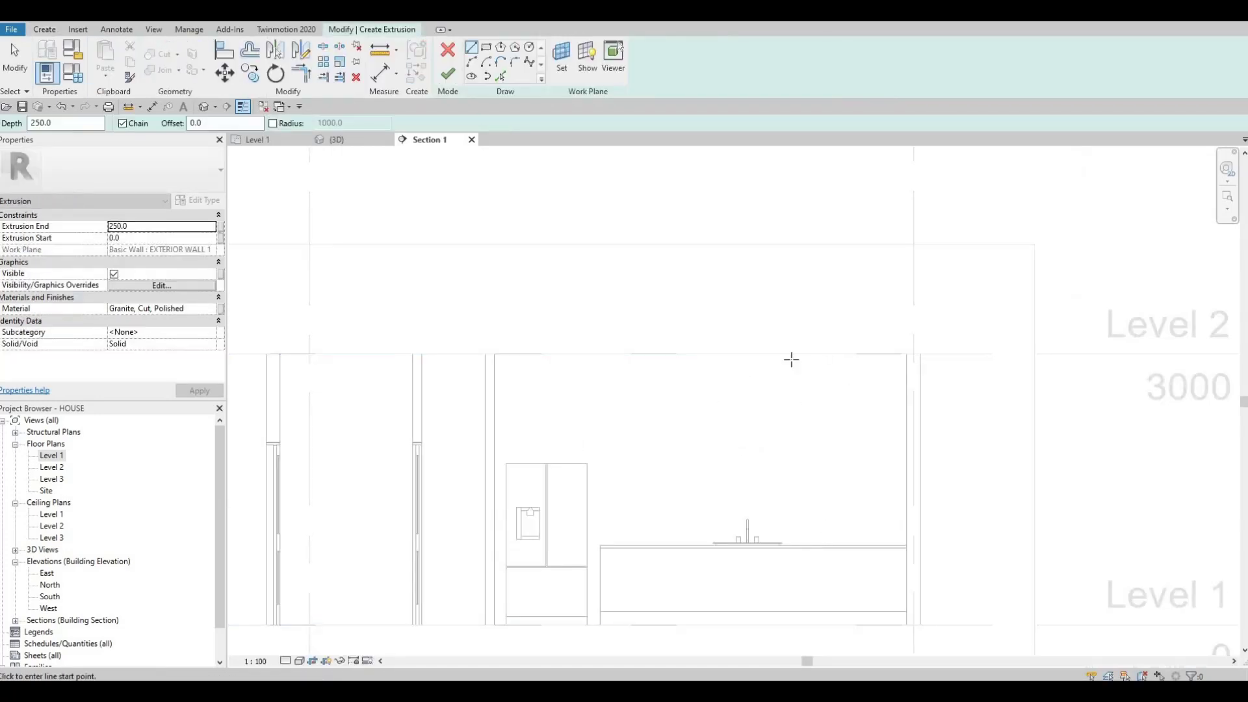
# Sketch a rectangle about 2025 mm high around the refrigerator, from the side wall to the counter's edge and down to the floor
pyautogui.moveTo(499, 297); pyautogui.dragTo(498, 99, button='middle')
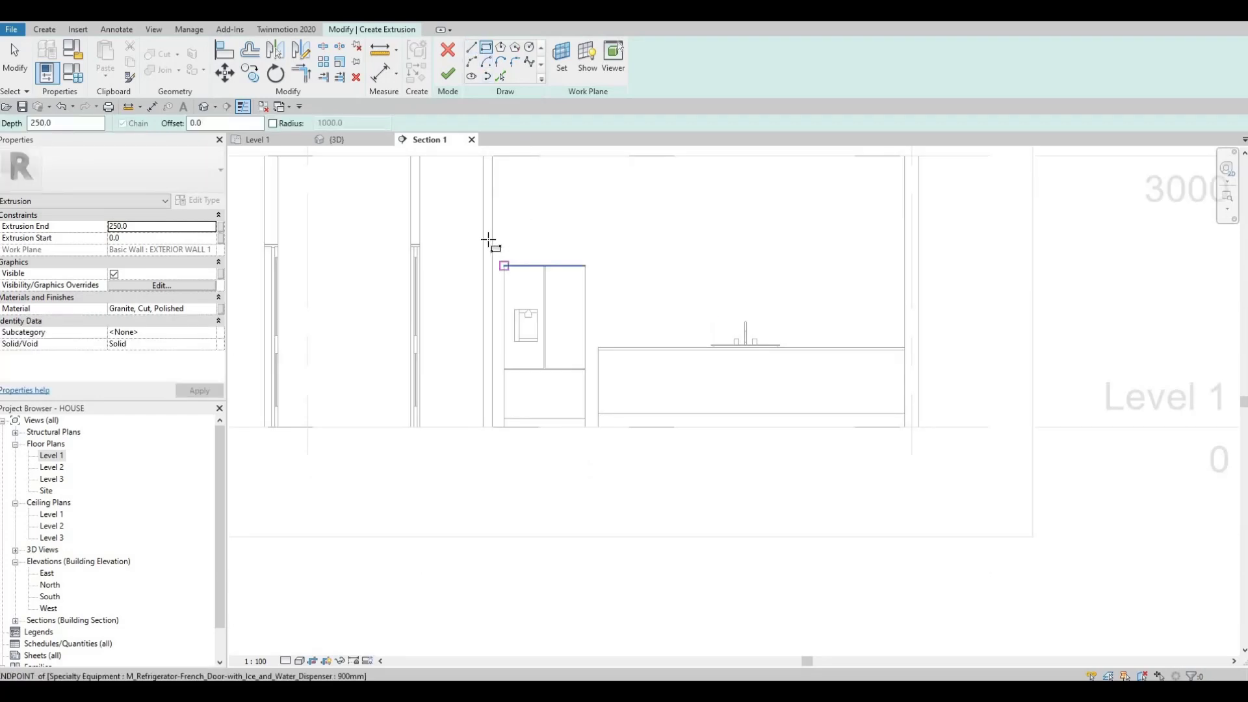
pyautogui.scroll(1, 504, 250)
pyautogui.click(529, 290)
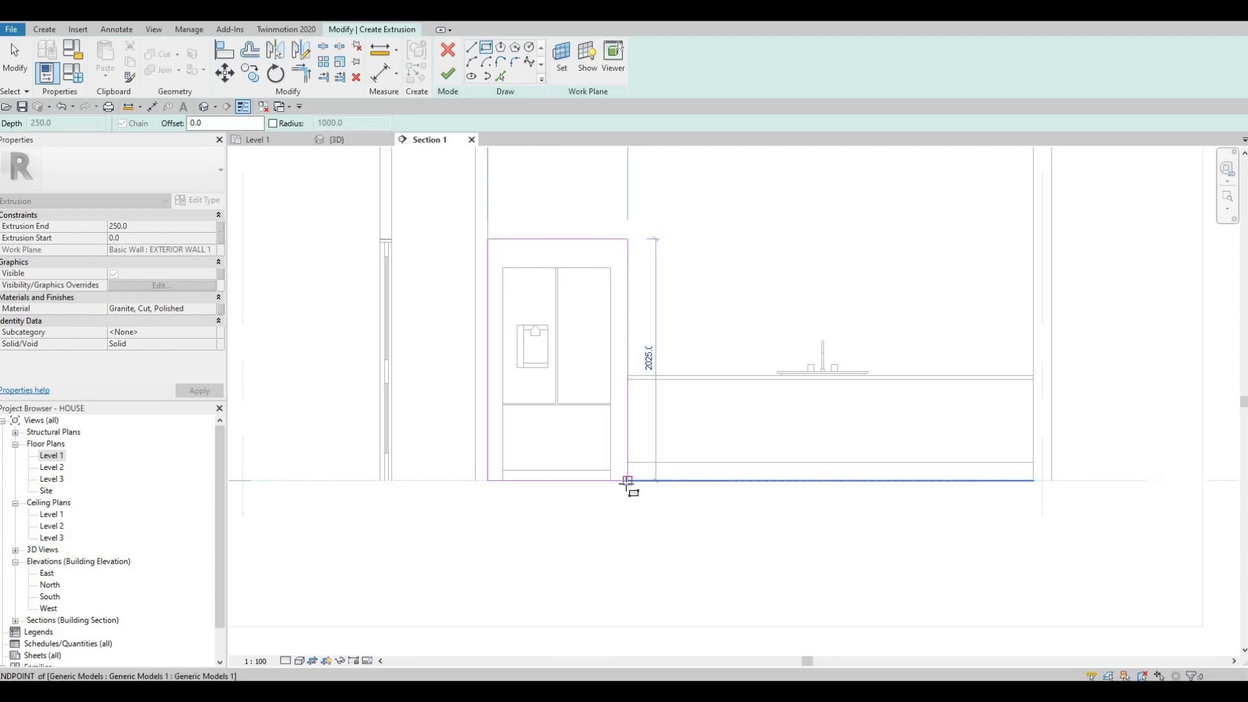
pyautogui.press('Escape')
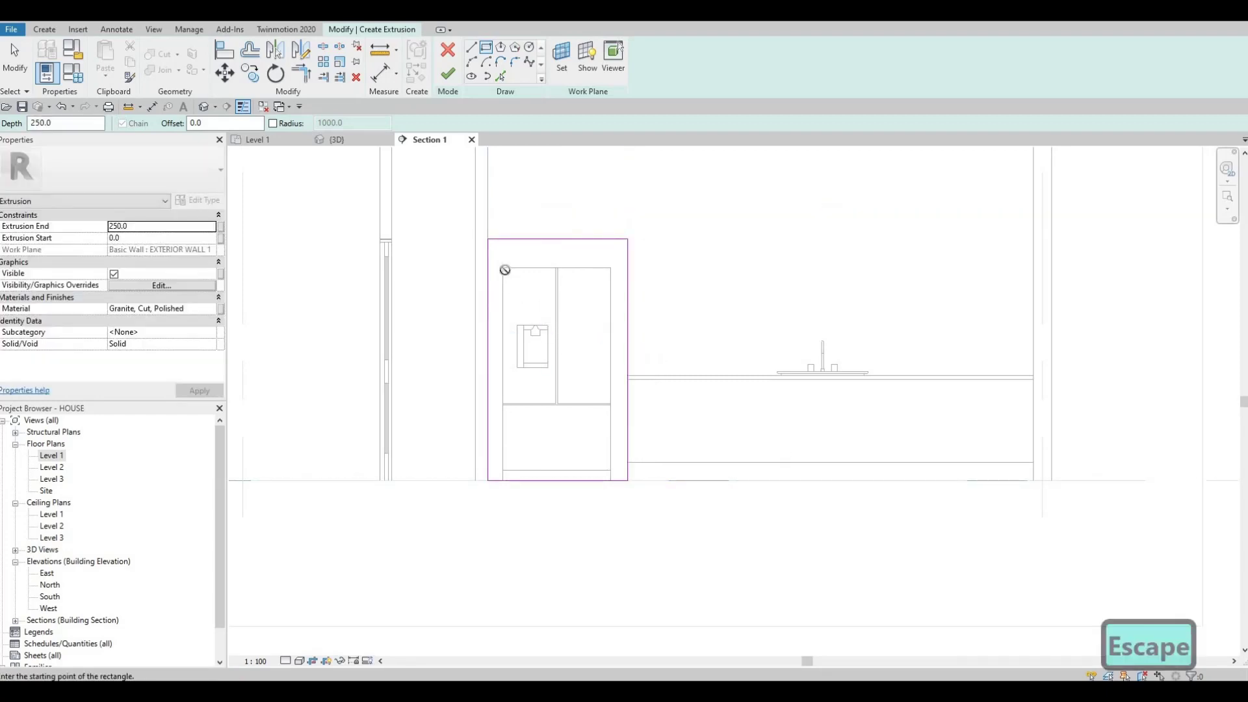
# Sketch a second rectangle inside the first, tracing the refrigerator's outline down to the floor
pyautogui.click(503, 267)
pyautogui.scroll(3, 612, 481)
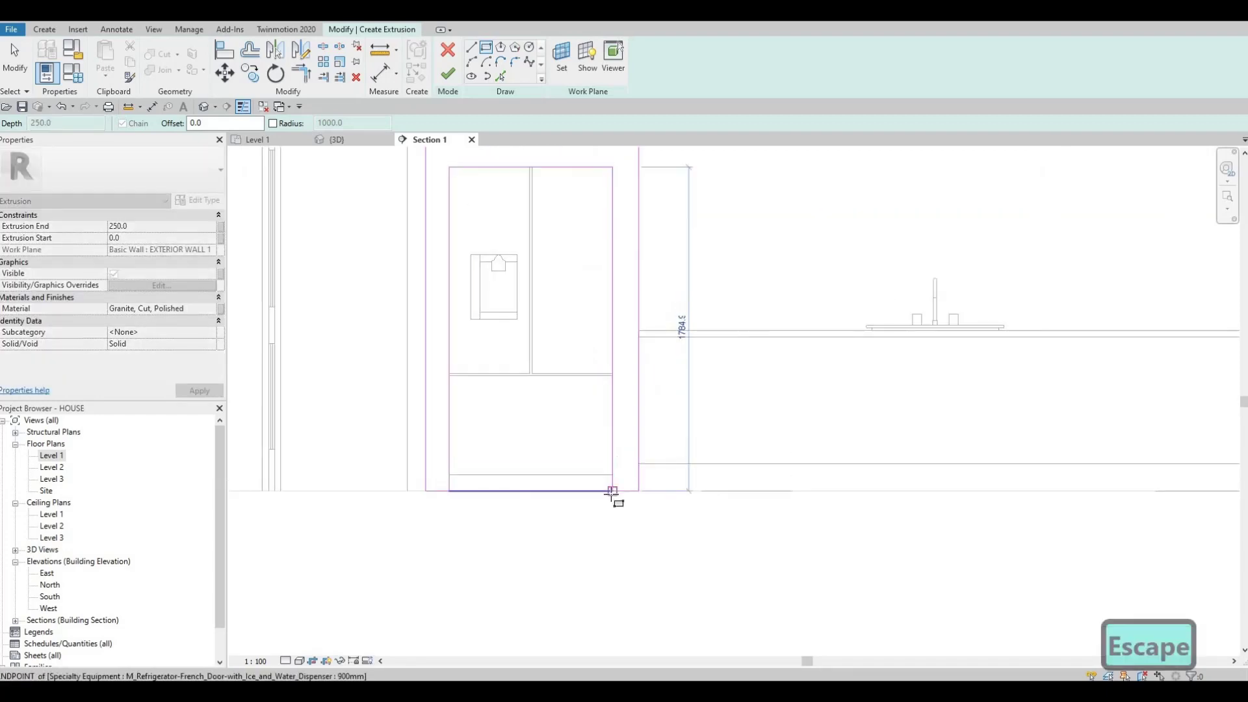
pyautogui.click(612, 493)
pyautogui.press('Escape')
pyautogui.press('Escape')
pyautogui.press('Escape')
# Delete the inner rectangle's bottom line and split the outer rectangle's bottom line below the middle of the refrigerator
pyautogui.scroll(2, 603, 496)
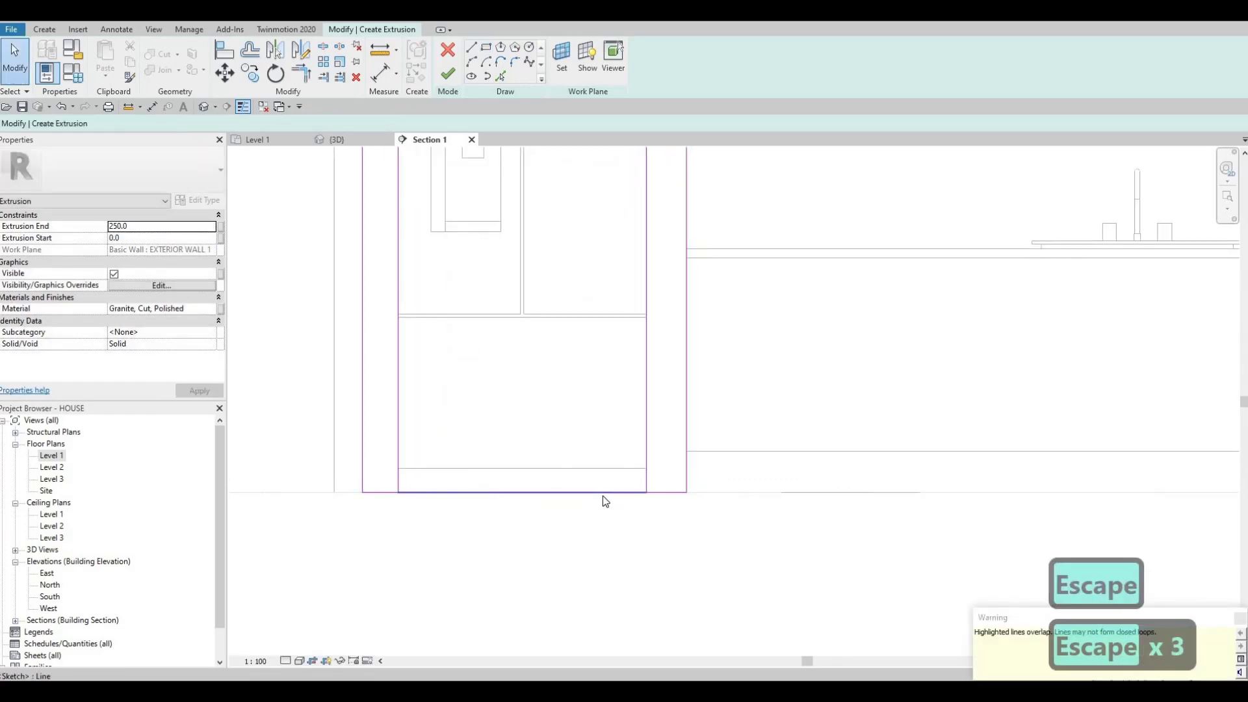
pyautogui.click(603, 494)
pyautogui.press('Delete')
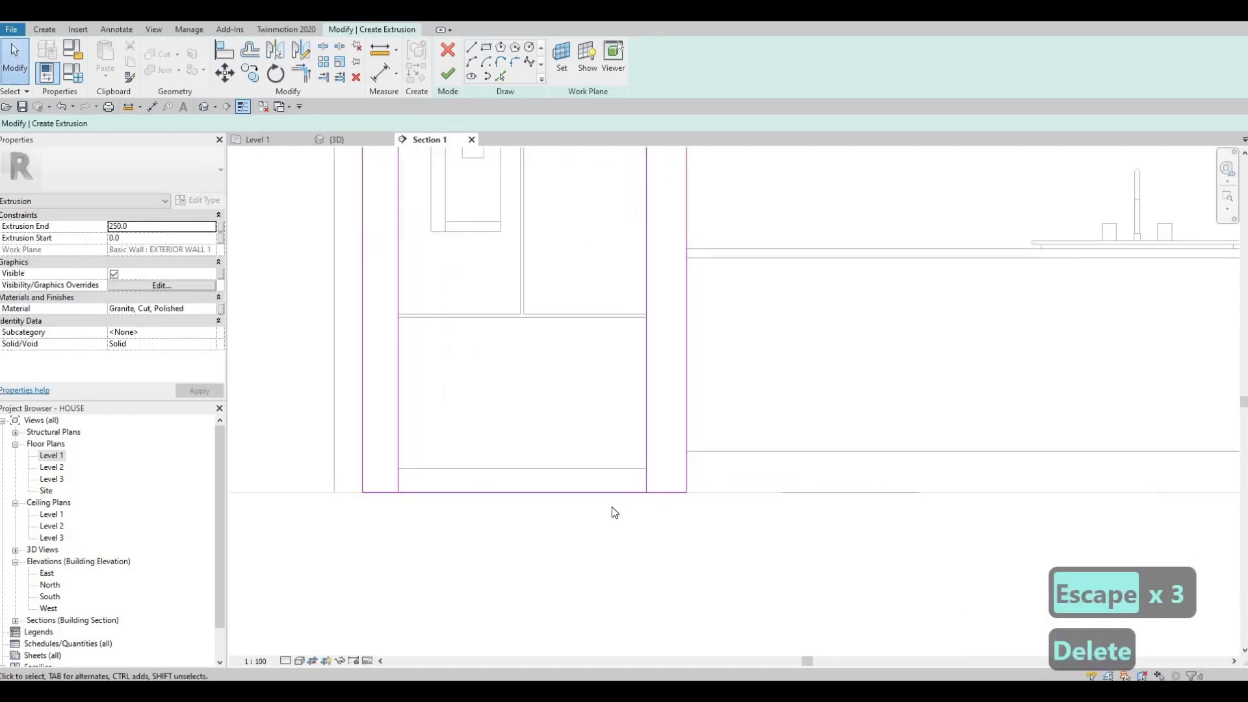
pyautogui.press('s')
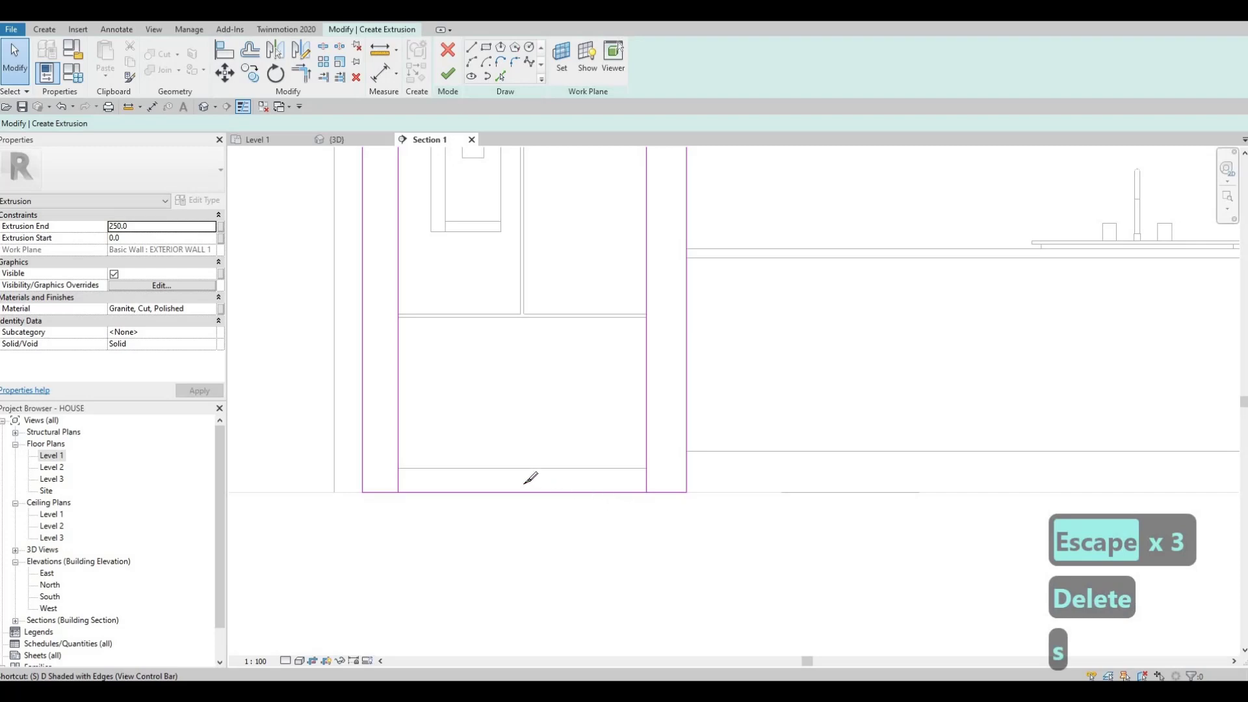
pyautogui.press('l')
pyautogui.click(588, 513)
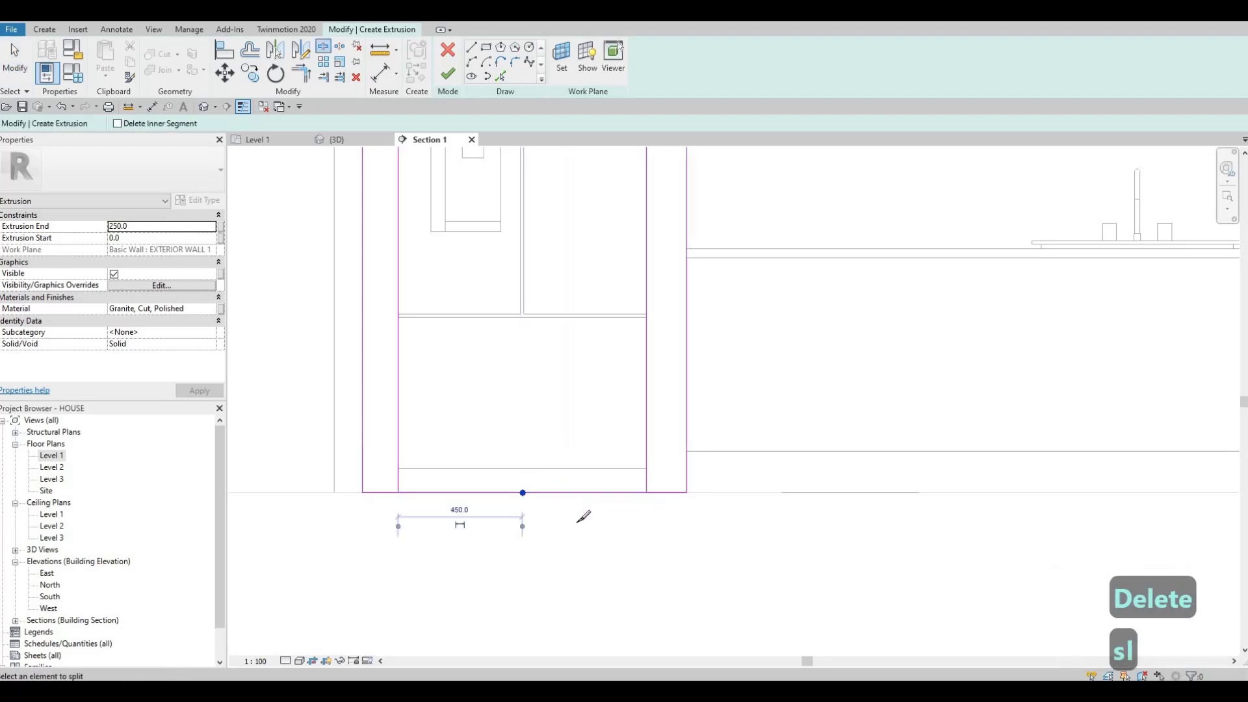
pyautogui.press('Escape')
pyautogui.press('Escape')
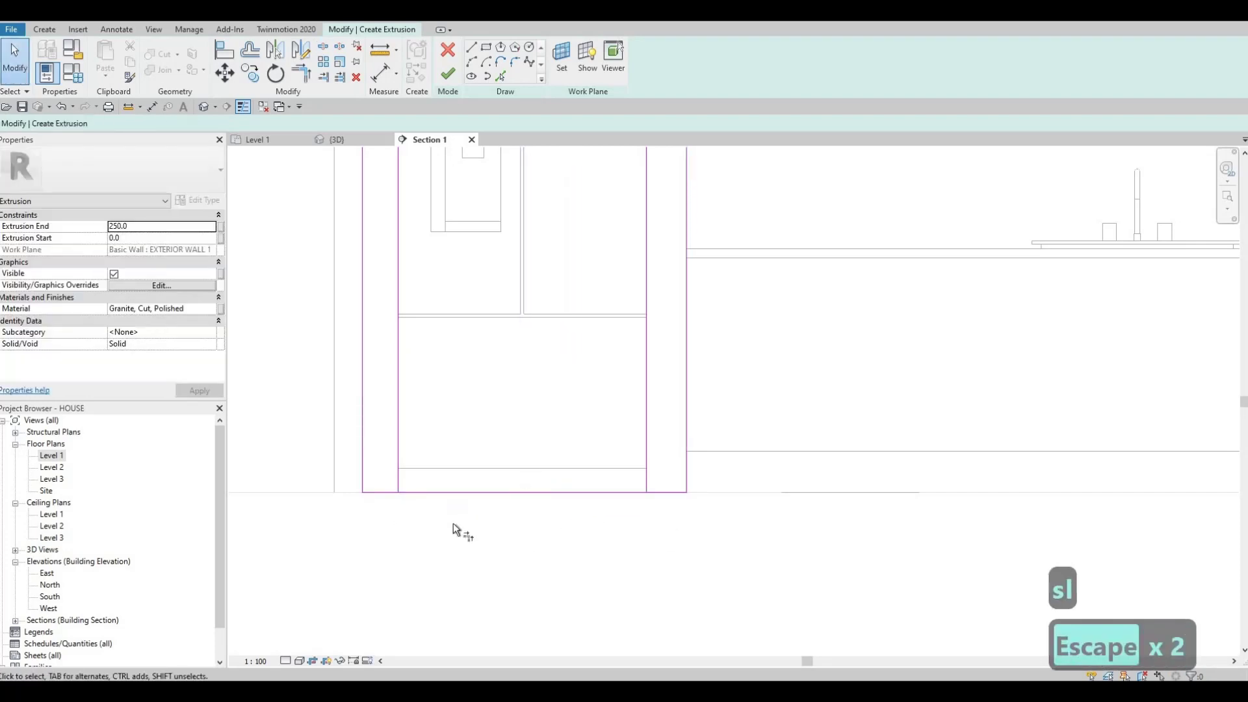
# Trim both halves of the bottom line to the inner vertical lines, closing the two legs of the refrigerator surround
pyautogui.press('t')
pyautogui.press('r')
pyautogui.click(397, 473)
pyautogui.click(391, 492)
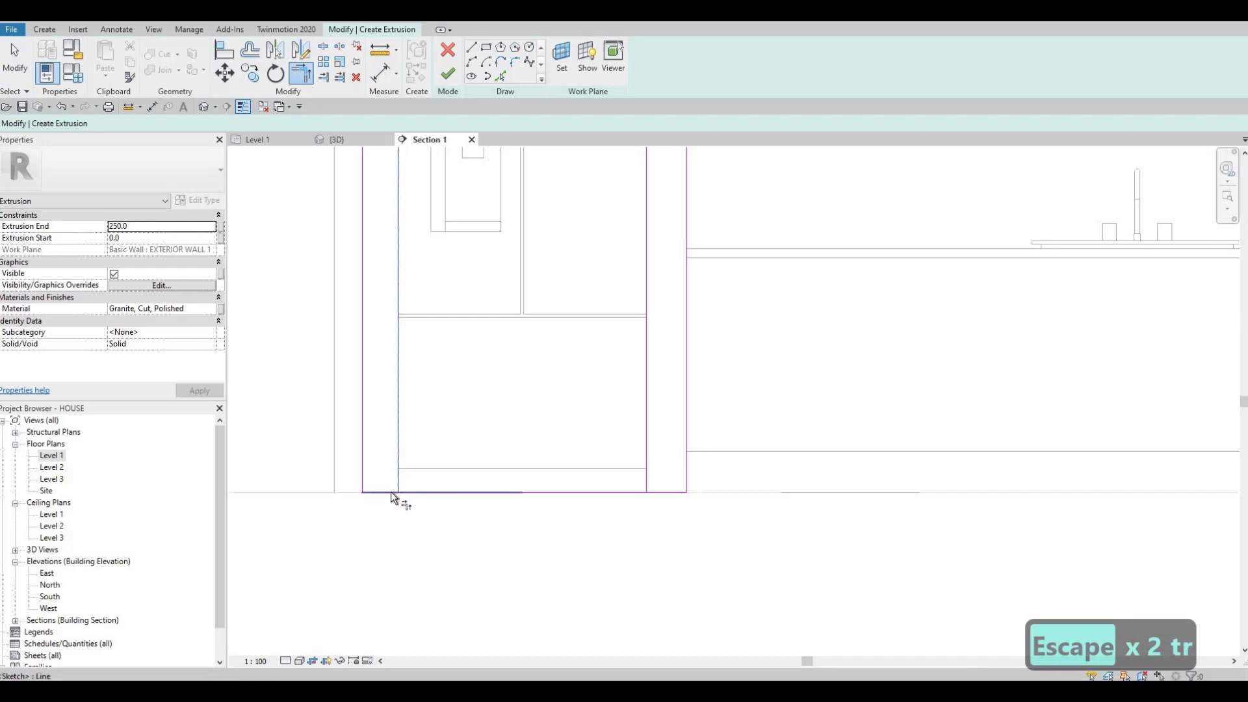
pyautogui.click(646, 475)
pyautogui.click(659, 492)
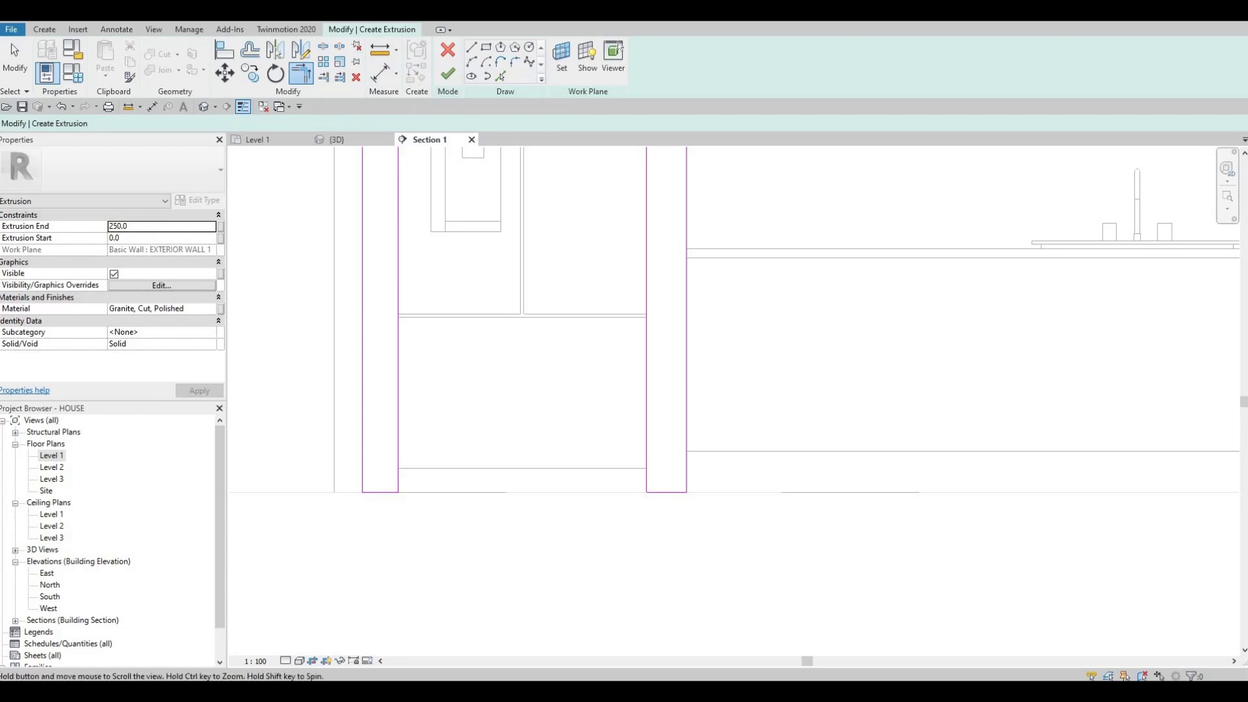
pyautogui.moveTo(403, 390); pyautogui.dragTo(451, 314, button='middle')
pyautogui.scroll(-2, 540, 345)
pyautogui.moveTo(591, 397); pyautogui.dragTo(565, 404, button='middle')
pyautogui.press('Escape')
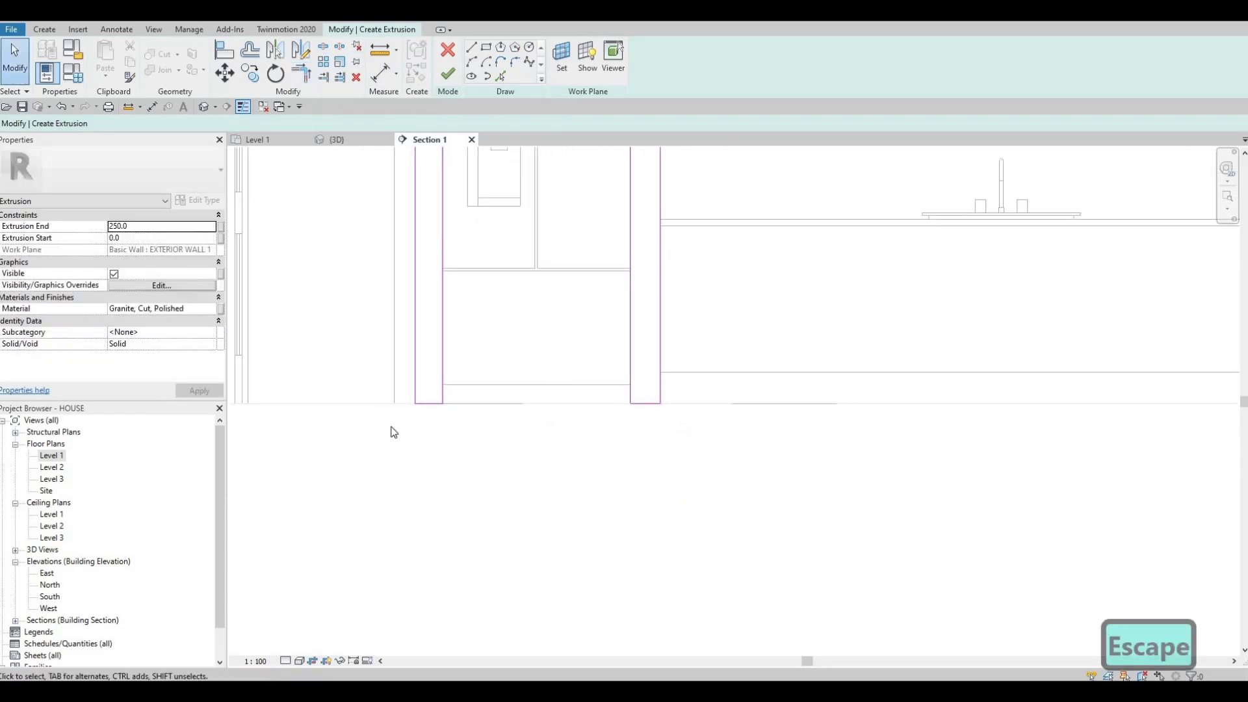
# Assign the Pea Stone - Grey material from the AEC Misc materials to the extrusion and finish its sketch
pyautogui.scroll(-2, 403, 383)
pyautogui.moveTo(424, 339); pyautogui.dragTo(451, 403, button='middle')
pyautogui.scroll(1, 497, 409)
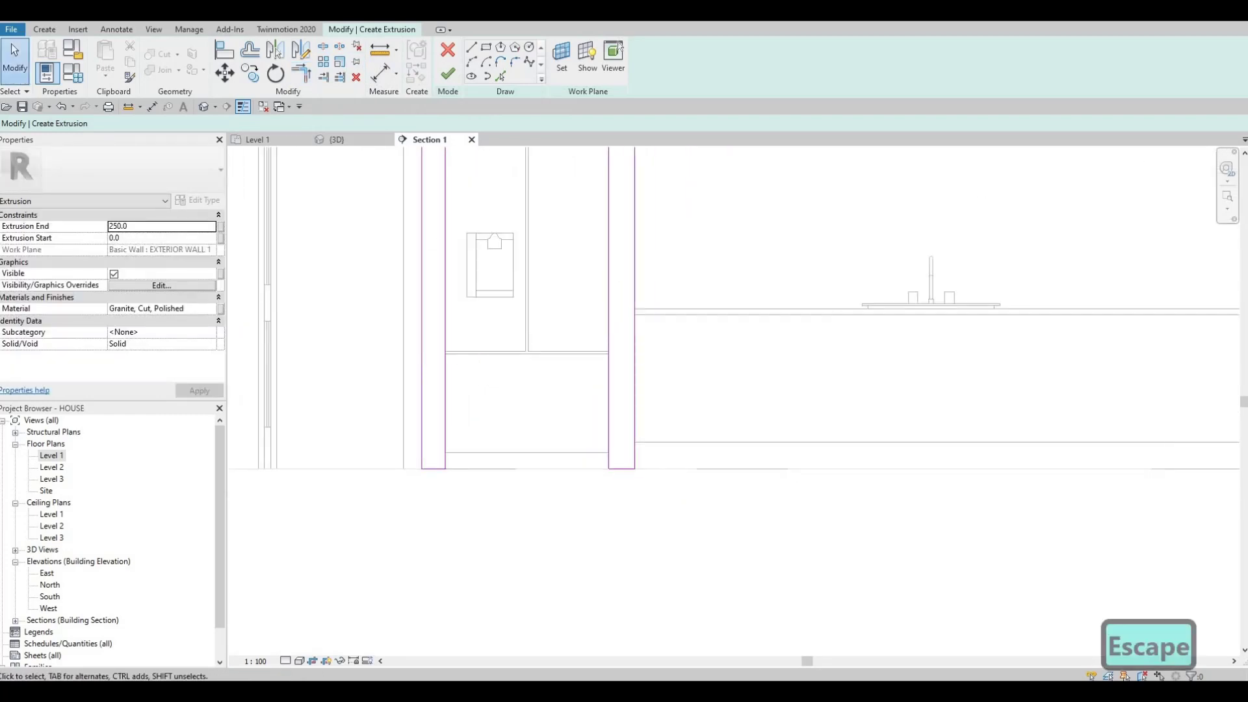
pyautogui.click(210, 310)
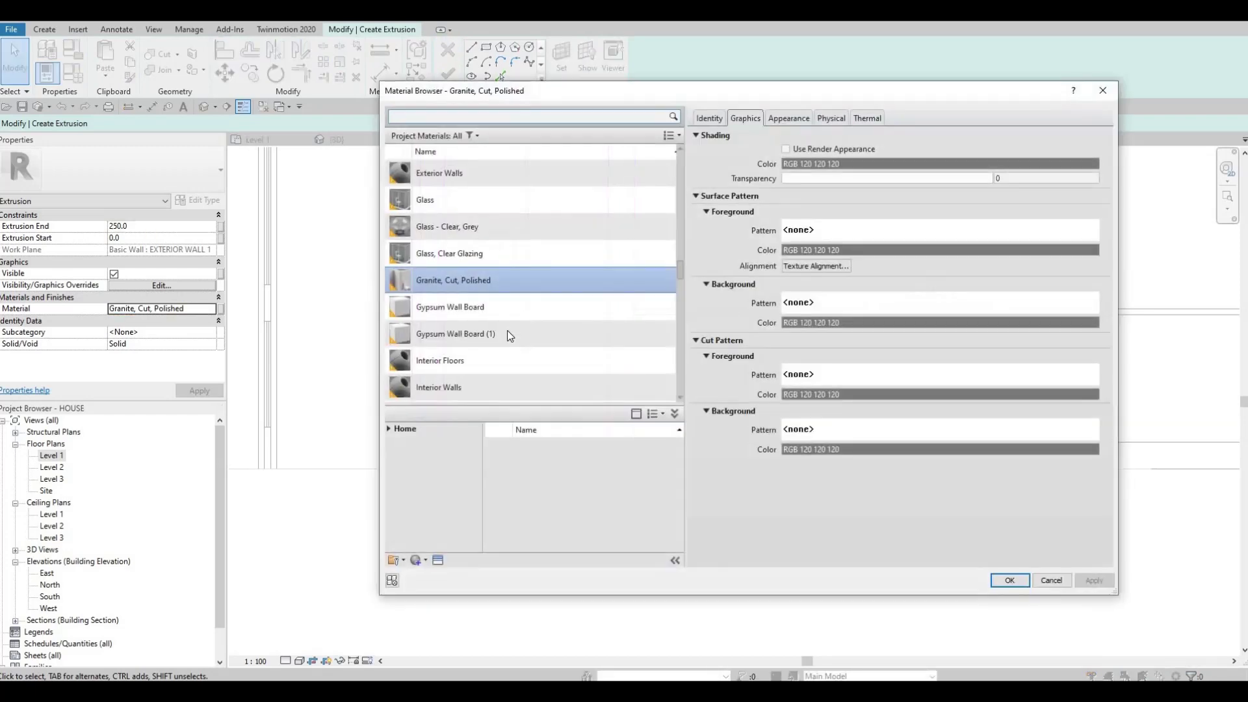
pyautogui.click(389, 429)
pyautogui.click(394, 454)
pyautogui.scroll(-4, 417, 503)
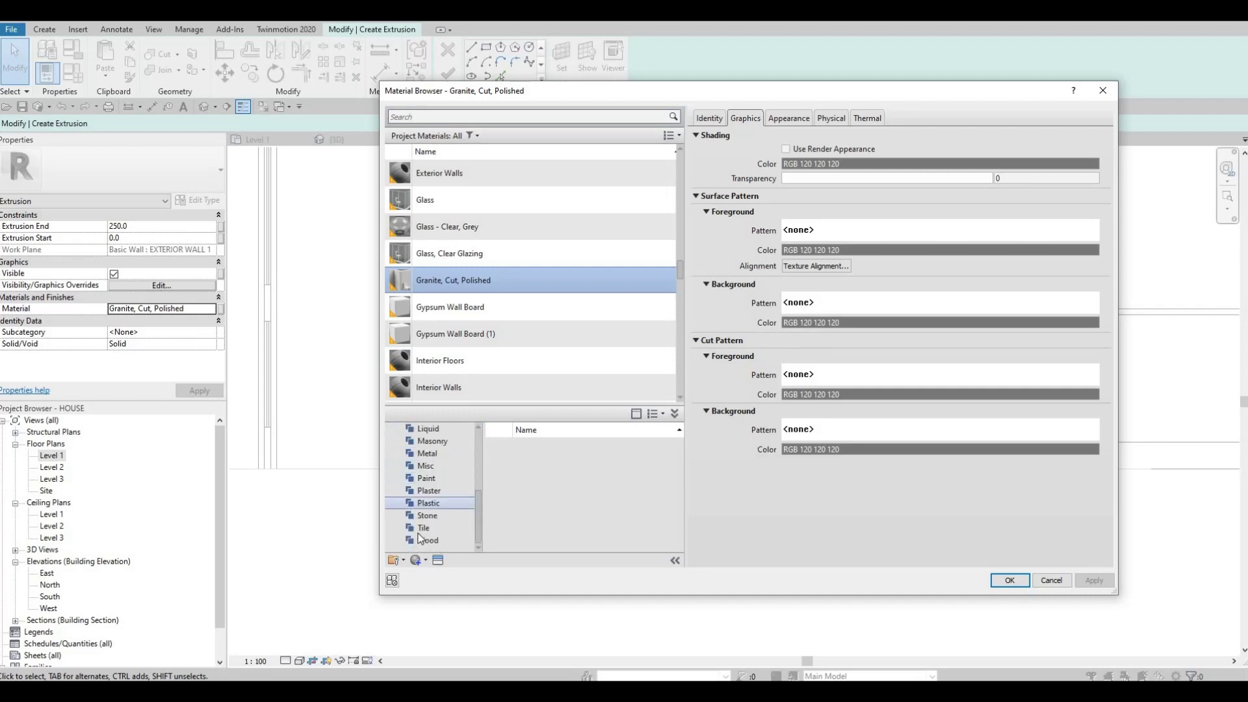
pyautogui.click(419, 529)
pyautogui.click(466, 467)
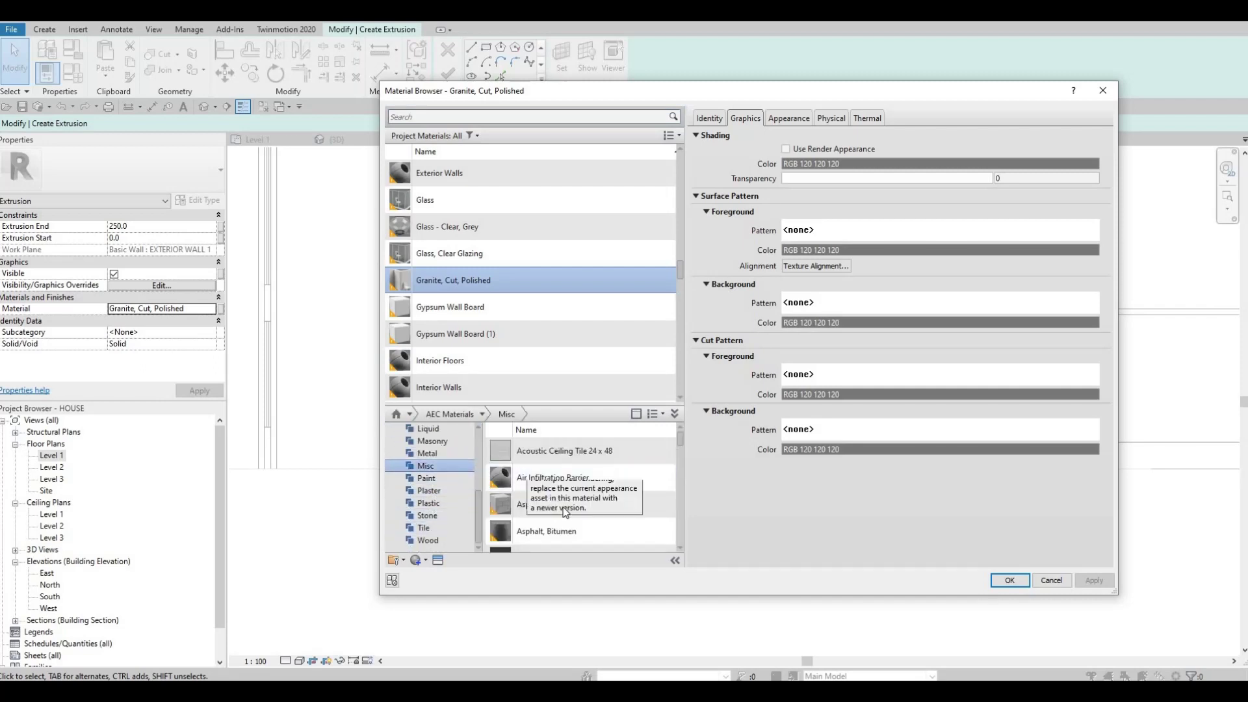
pyautogui.scroll(-3, 563, 509)
pyautogui.scroll(-5, 564, 510)
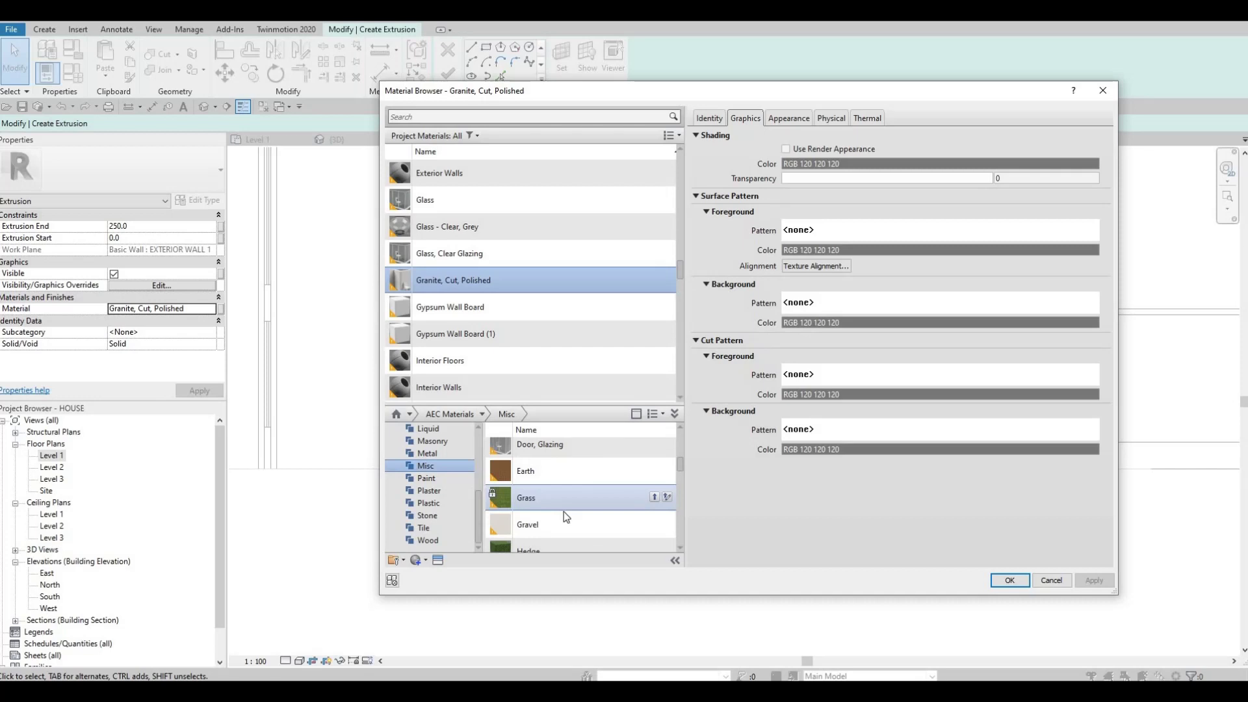
pyautogui.scroll(-1, 564, 513)
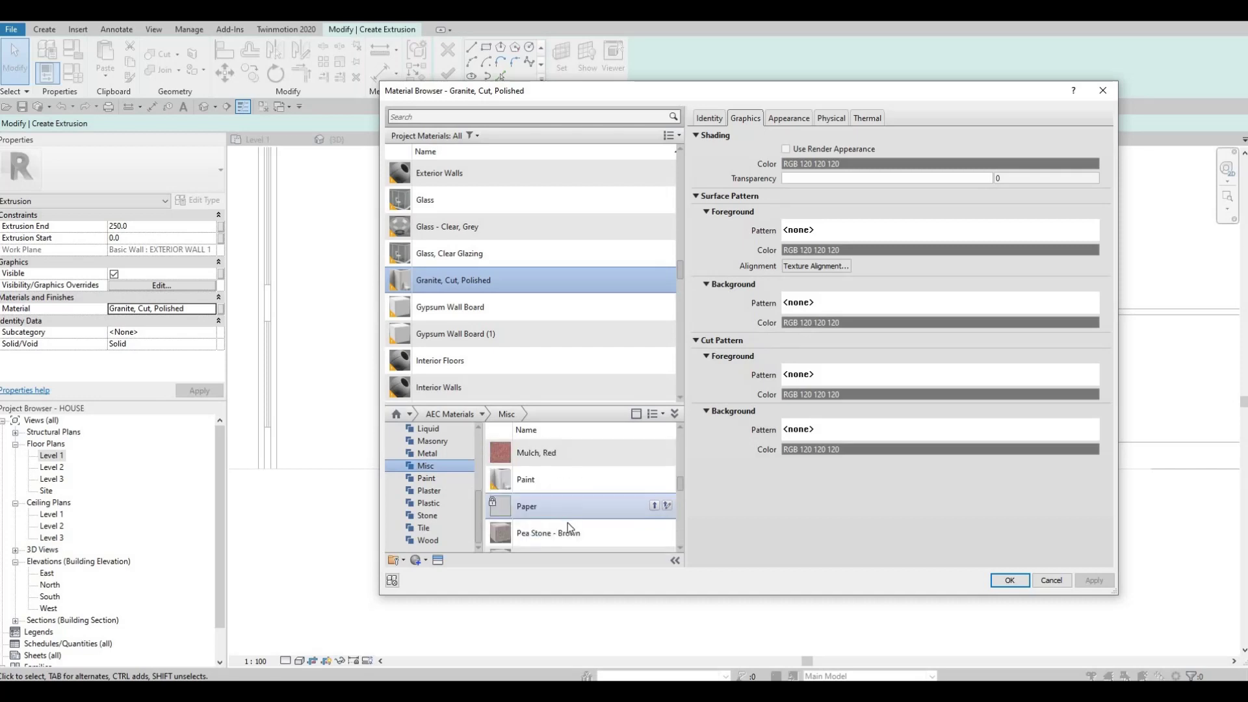
pyautogui.scroll(-1, 567, 523)
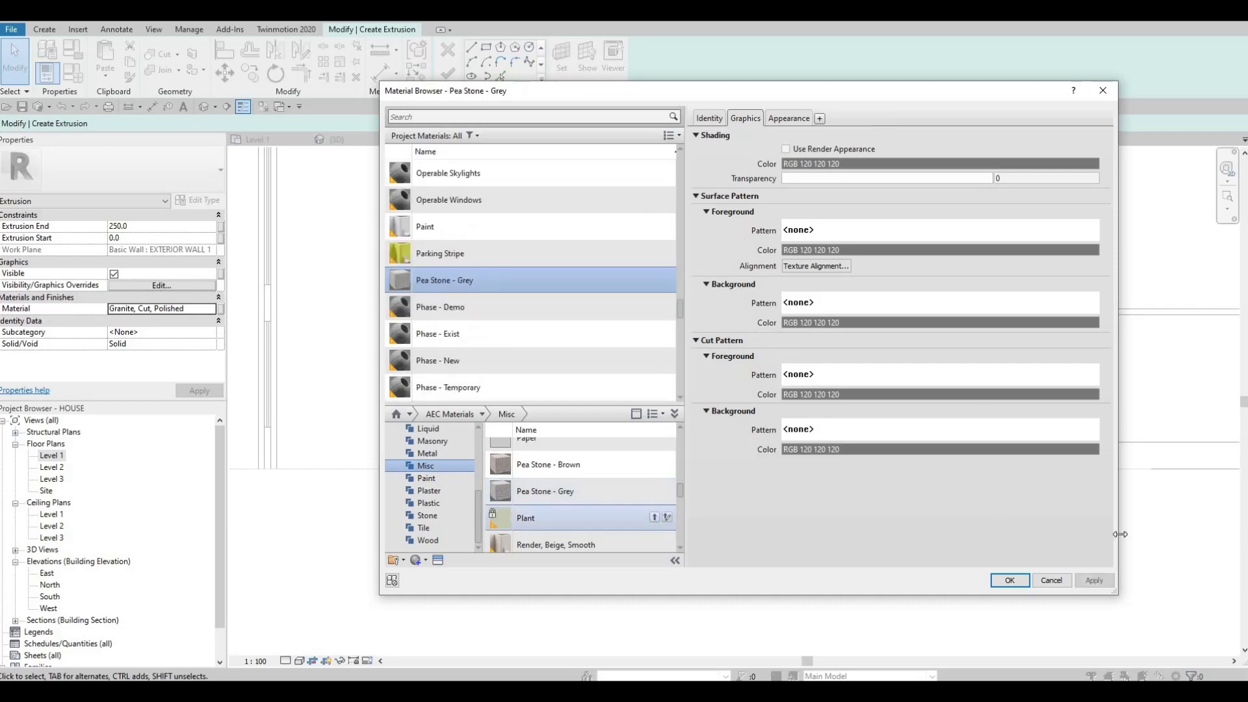
pyautogui.click(1010, 581)
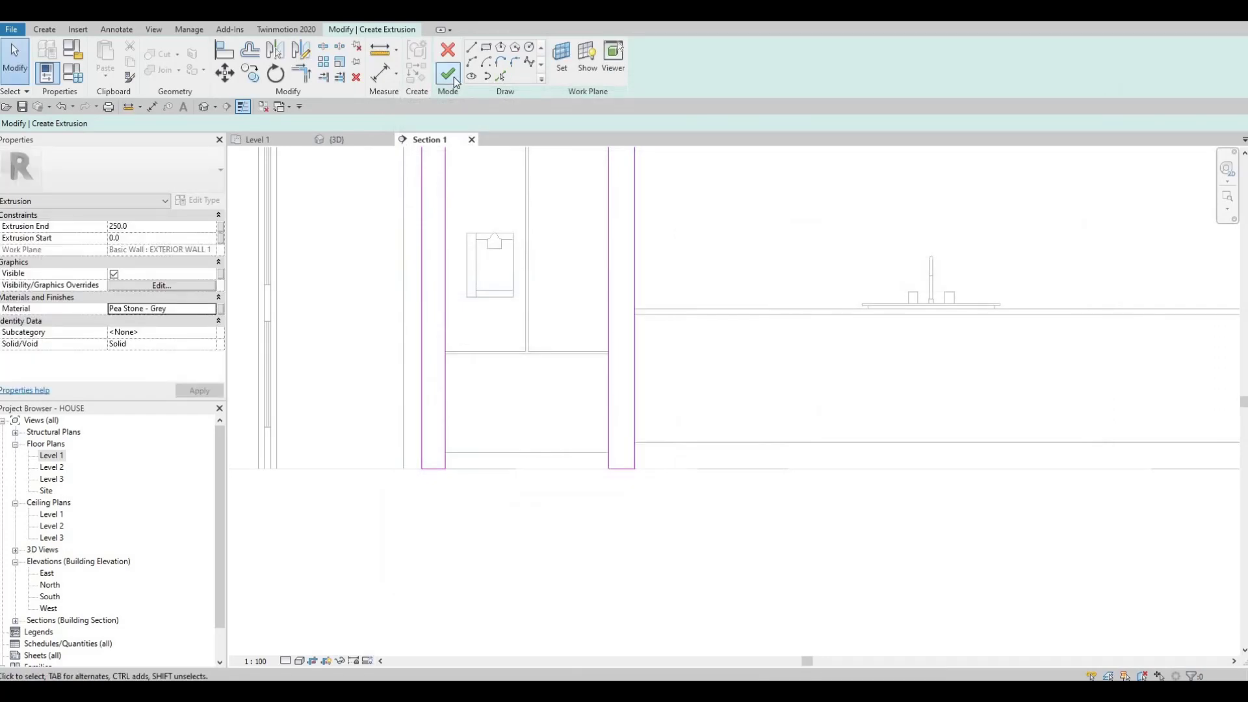
pyautogui.click(454, 81)
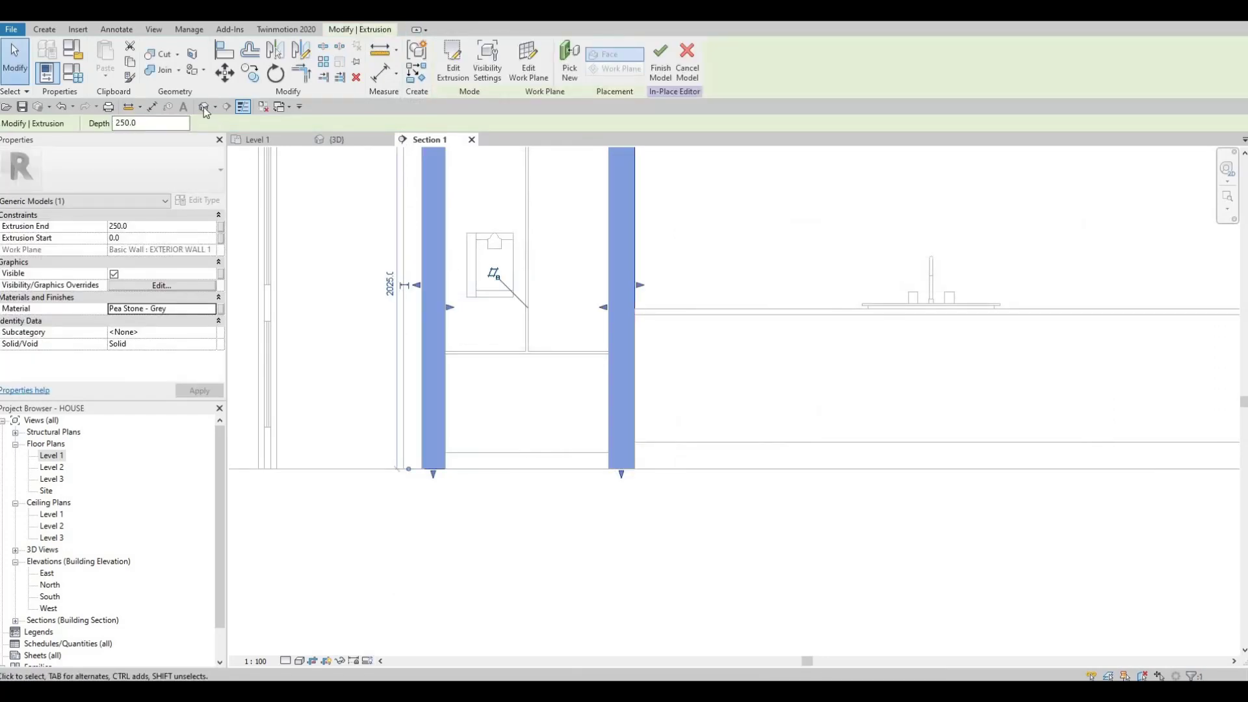
# In the 3D view, stretch the refrigerator surround out from the wall to a depth of about 799 mm and finish the in-place model
pyautogui.keyDown('shift'); pyautogui.moveTo(454, 424); pyautogui.dragTo(449, 246, button='middle'); pyautogui.keyUp('shift')
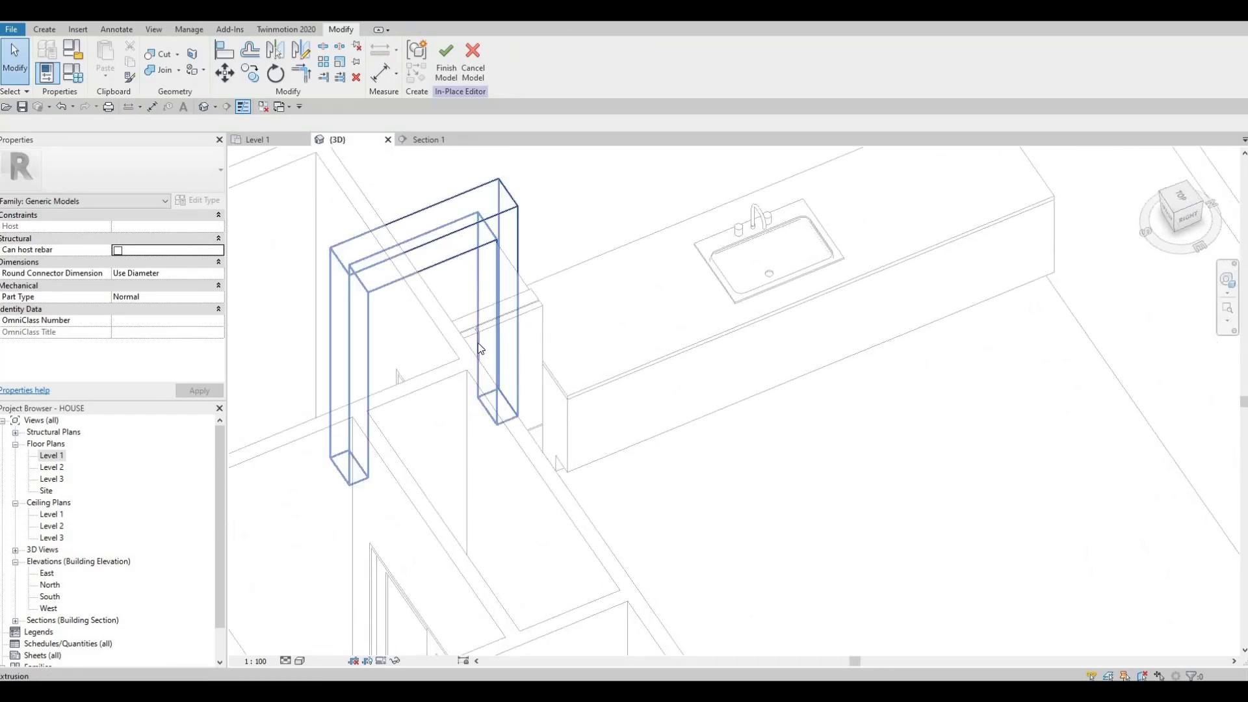
pyautogui.click(448, 353)
pyautogui.moveTo(437, 352); pyautogui.dragTo(508, 413)
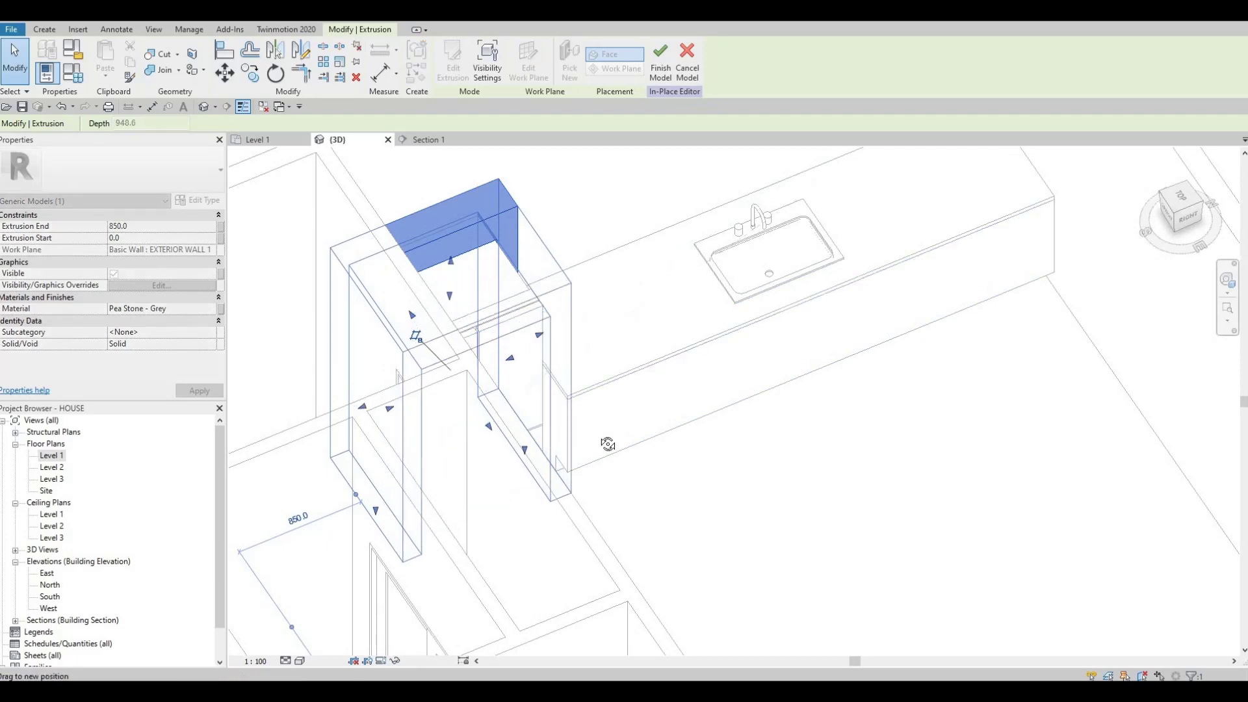
pyautogui.keyDown('shift'); pyautogui.moveTo(458, 437); pyautogui.dragTo(357, 422, button='middle'); pyautogui.keyUp('shift')
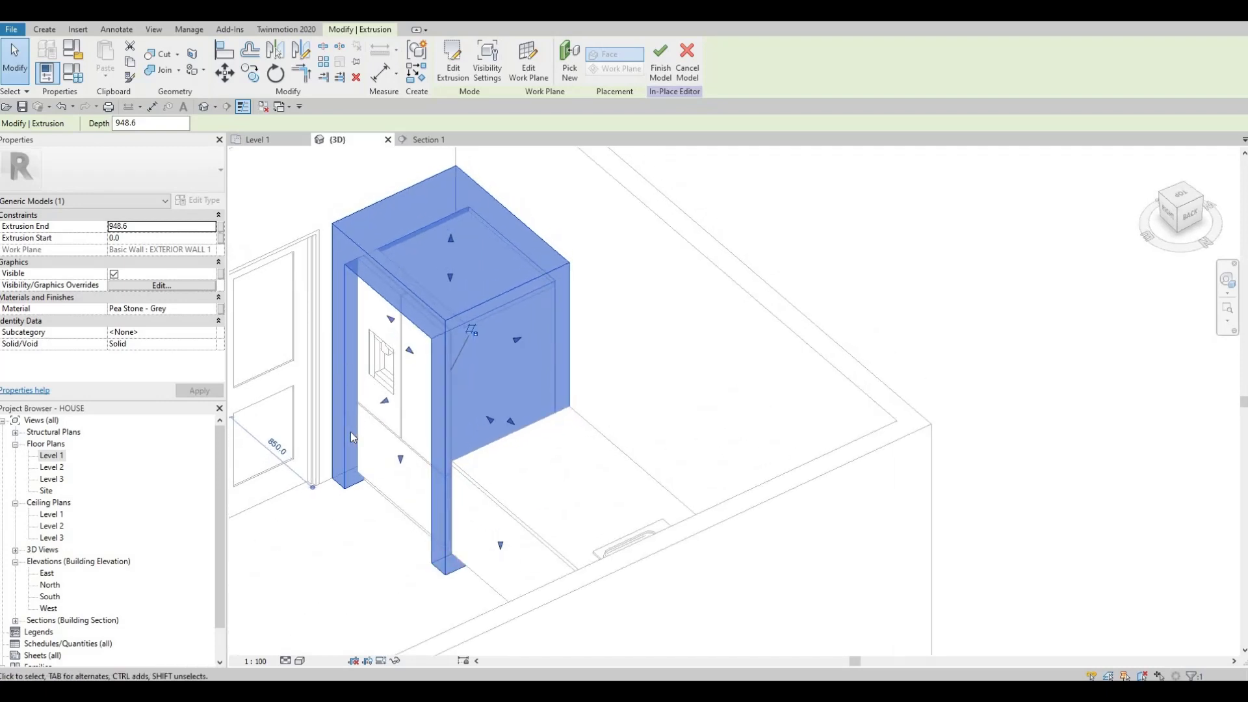
pyautogui.moveTo(386, 407); pyautogui.dragTo(423, 483)
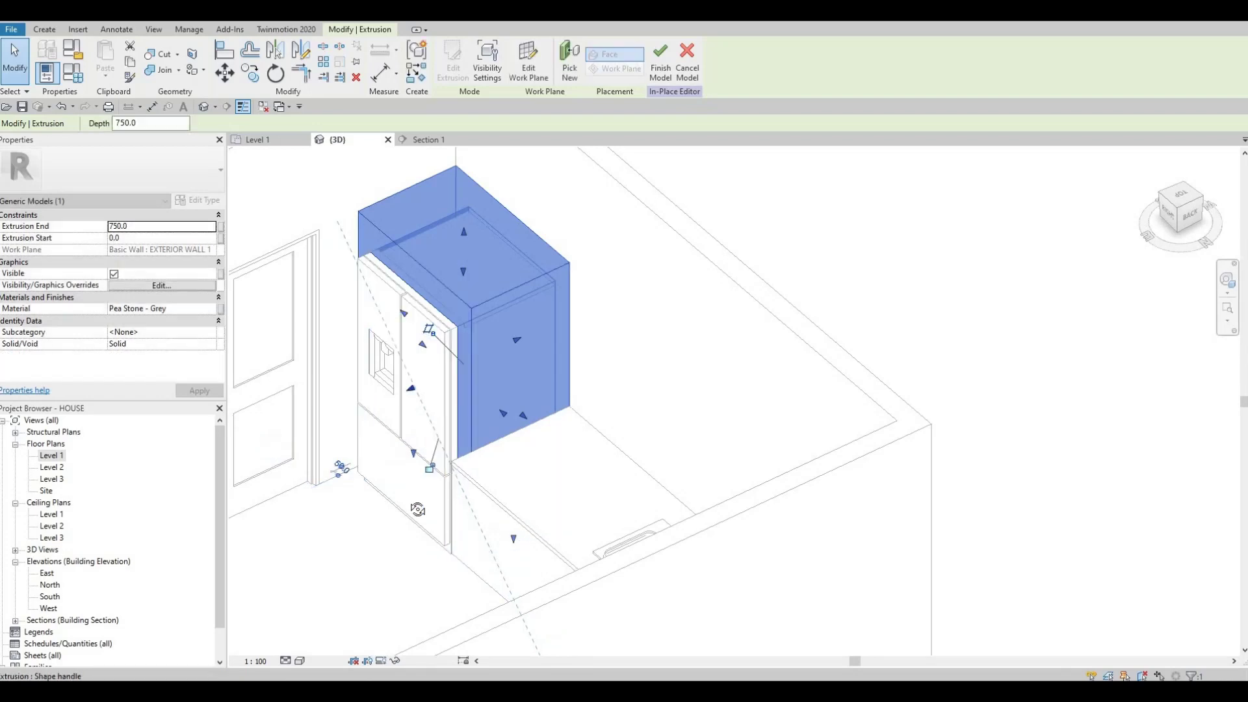
pyautogui.keyDown('shift'); pyautogui.moveTo(414, 358); pyautogui.dragTo(406, 400, button='middle'); pyautogui.keyUp('shift')
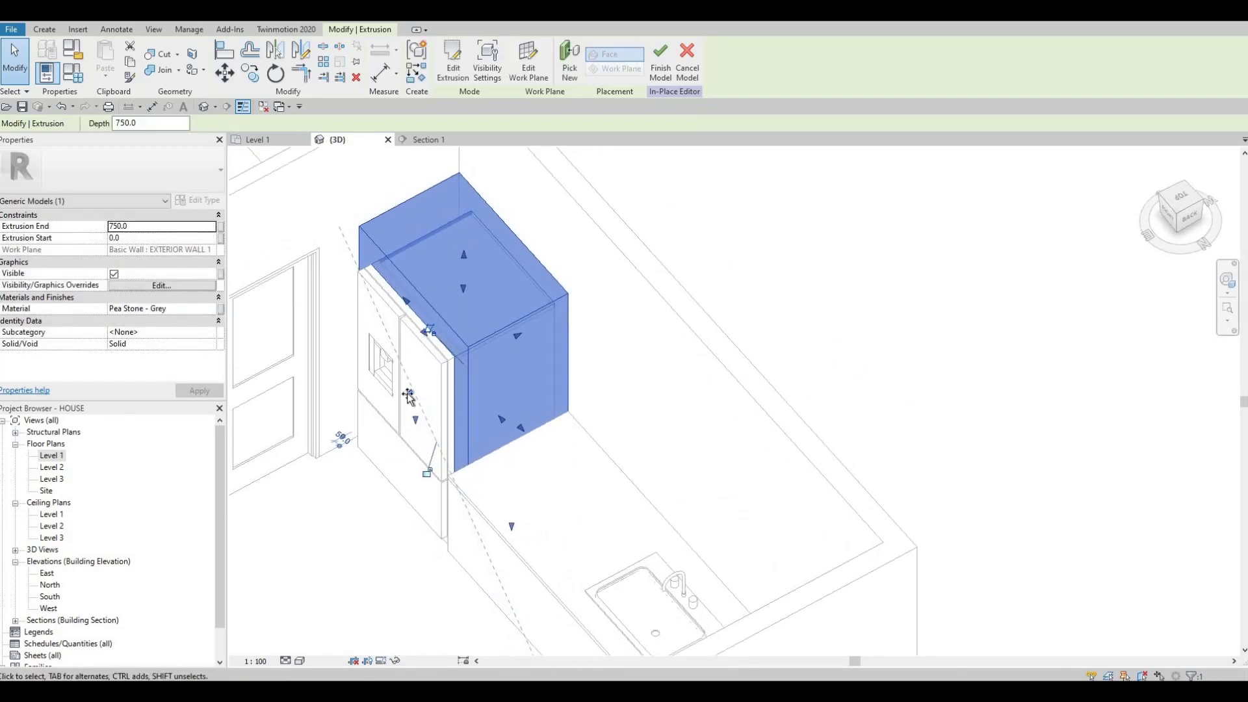
pyautogui.moveTo(408, 394); pyautogui.dragTo(406, 403)
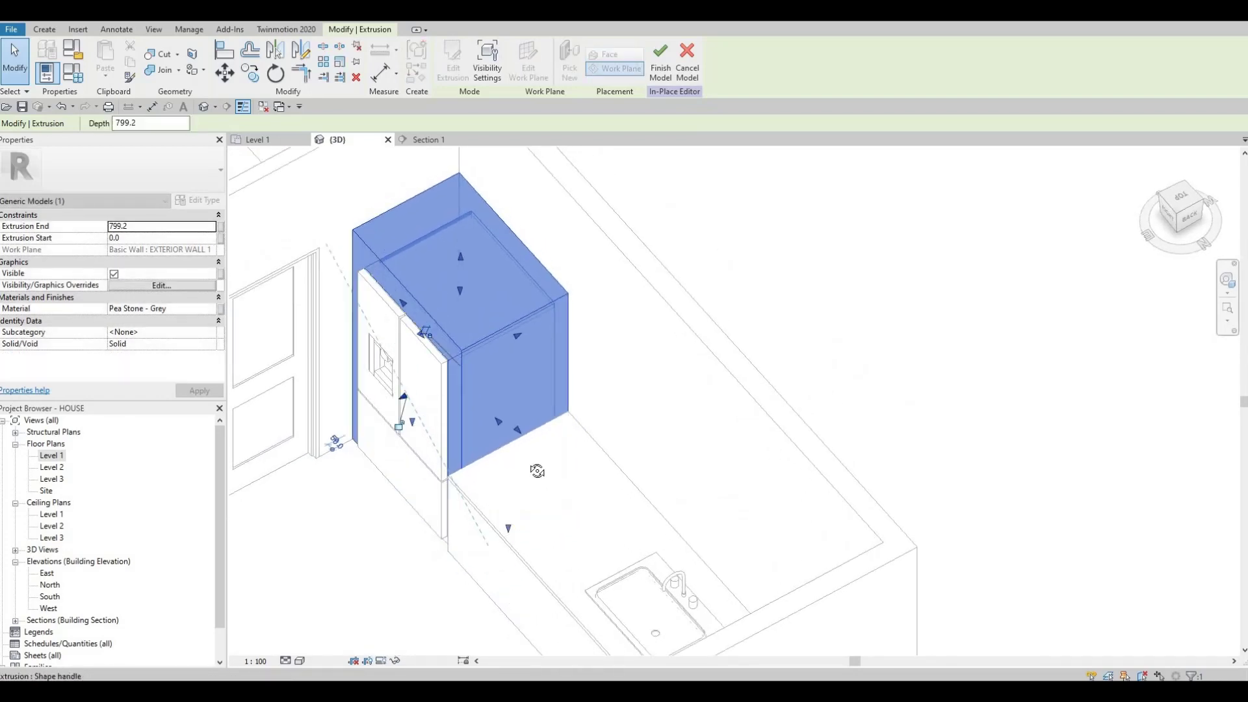
pyautogui.keyDown('shift'); pyautogui.moveTo(546, 482); pyautogui.dragTo(666, 139, button='middle'); pyautogui.keyUp('shift')
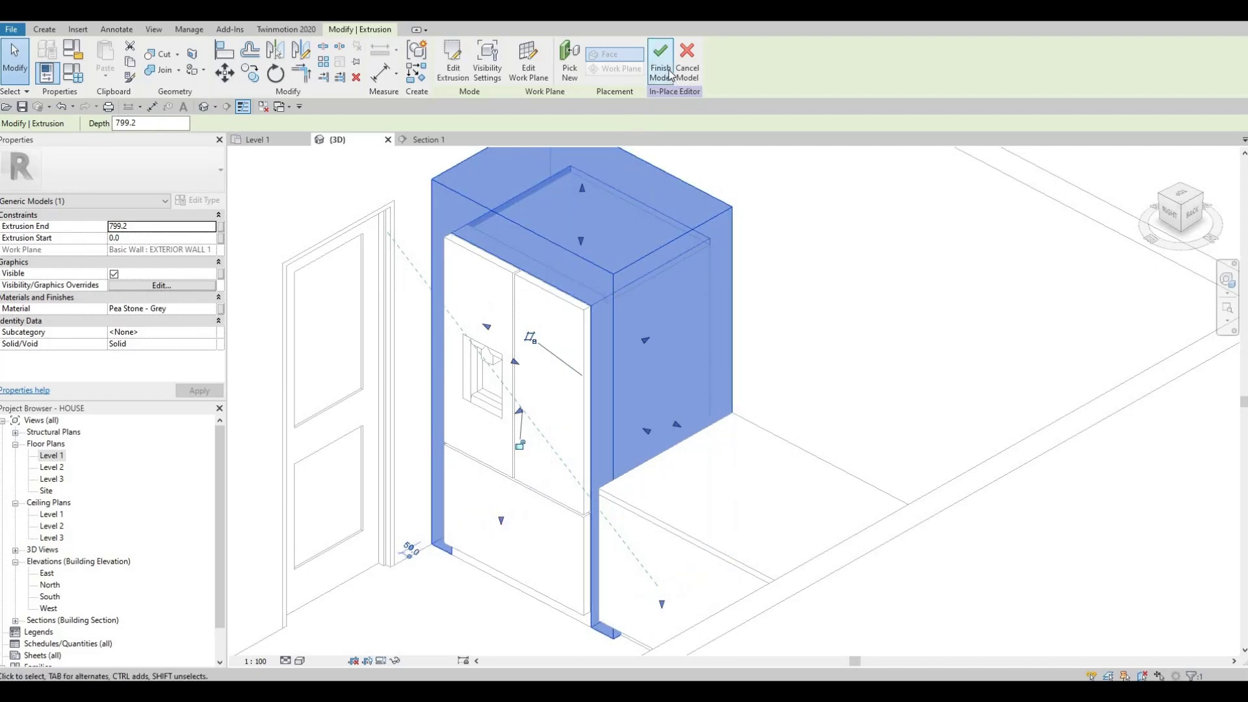
pyautogui.click(671, 75)
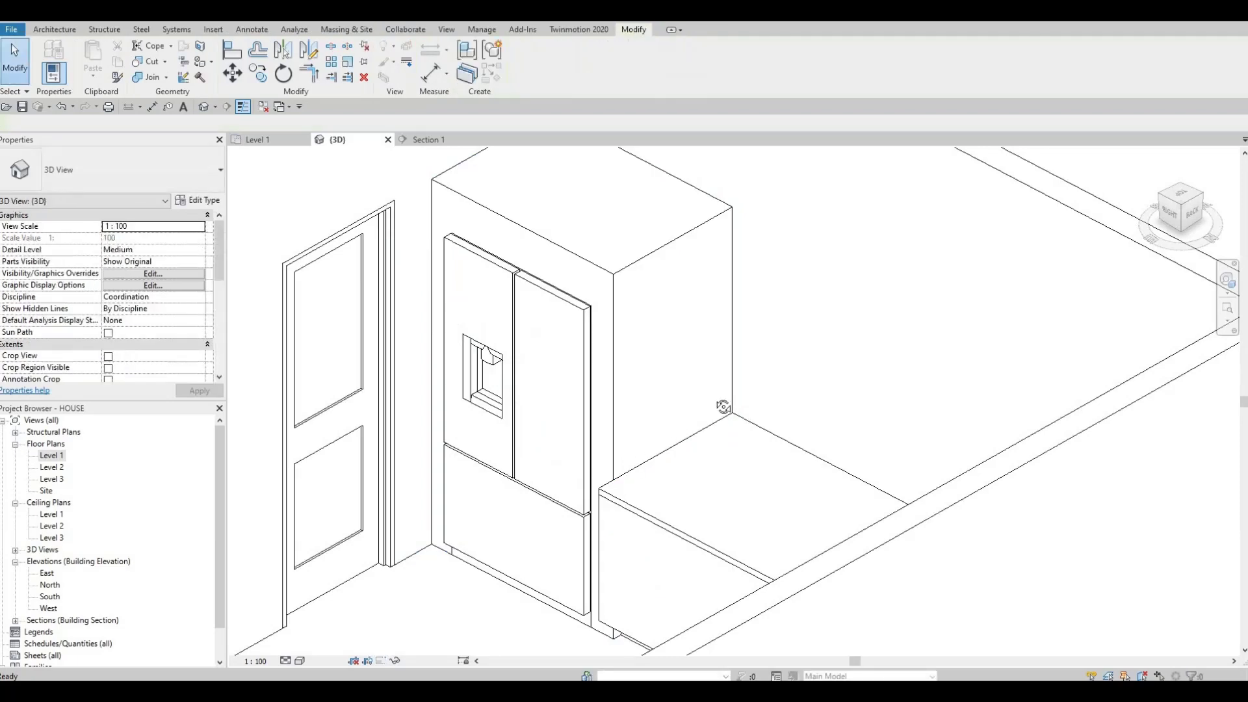
# Stretch the top face of the refrigerator surround upward to about the top of the walls
pyautogui.keyDown('shift'); pyautogui.moveTo(763, 460); pyautogui.dragTo(601, 338, button='middle'); pyautogui.keyUp('shift')
pyautogui.moveTo(602, 338); pyautogui.dragTo(595, 148)
pyautogui.moveTo(544, 283); pyautogui.dragTo(527, 215)
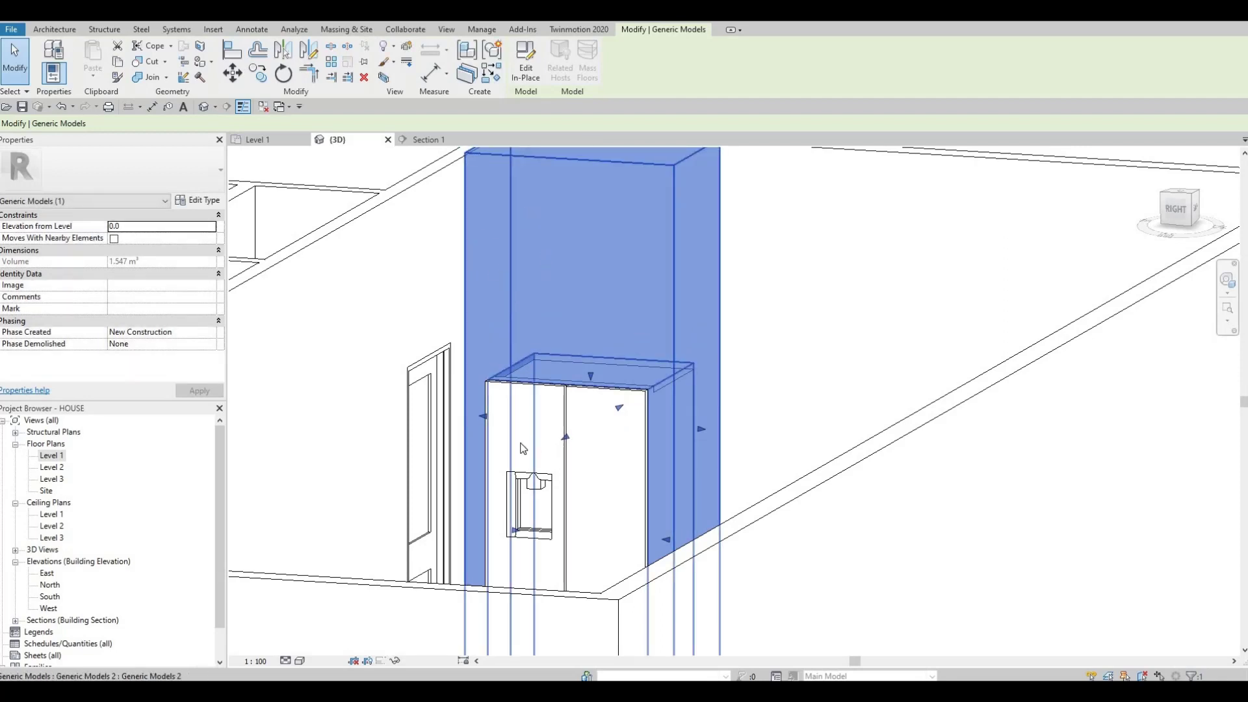
pyautogui.moveTo(494, 247); pyautogui.dragTo(529, 290, button='middle')
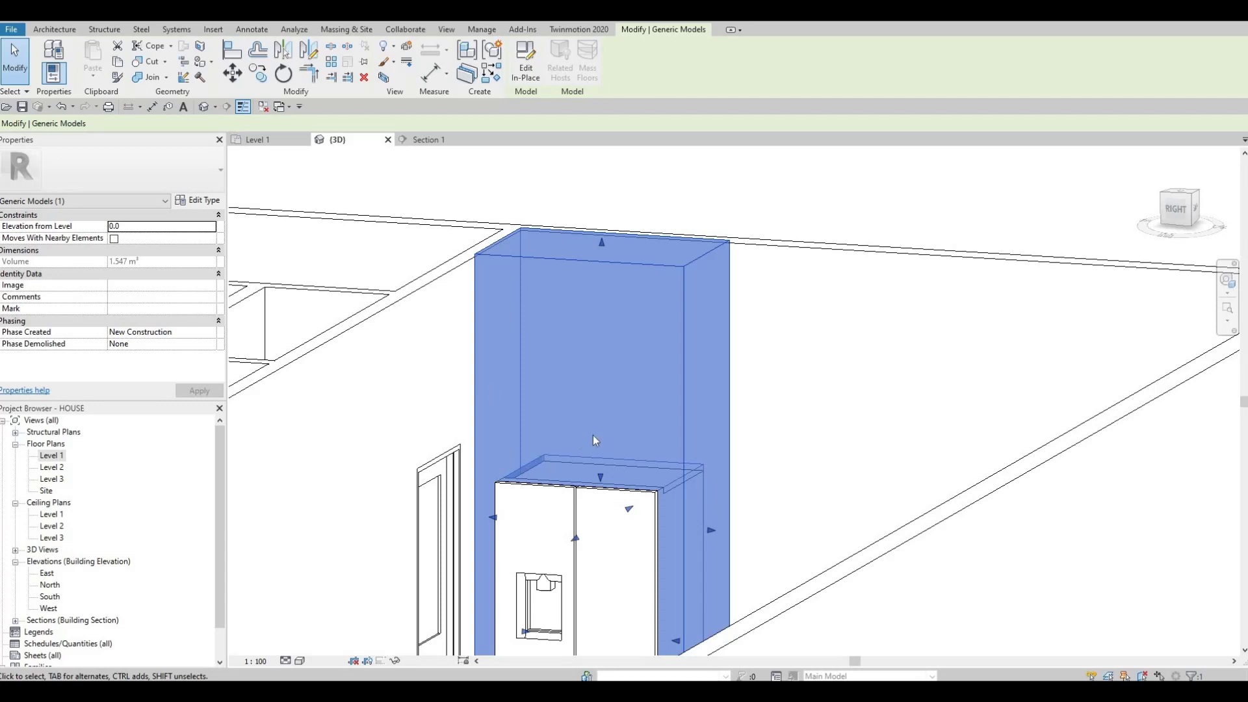
pyautogui.moveTo(604, 272); pyautogui.dragTo(604, 277, button='middle')
pyautogui.moveTo(602, 252)
pyautogui.mouseDown()
pyautogui.moveTo(602, 271)
pyautogui.moveTo(601, 258)
pyautogui.mouseUp()
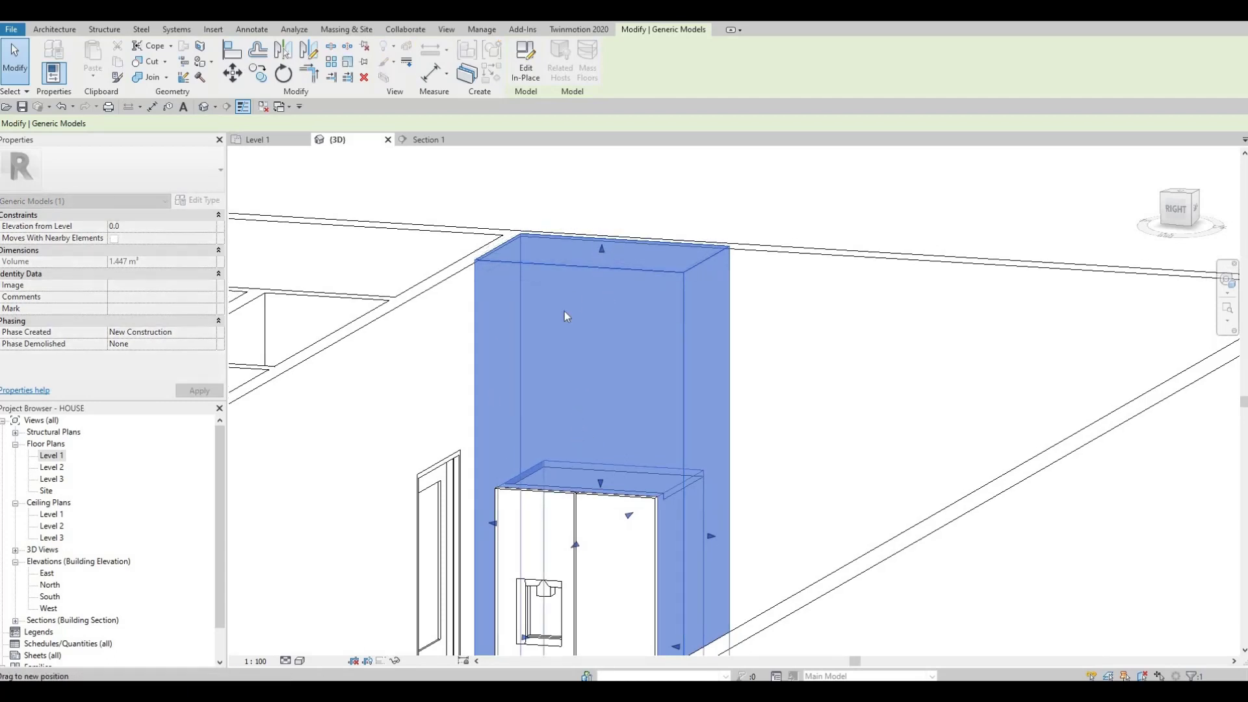
# Align the top face of the refrigerator surround with the top of the exterior wall
pyautogui.keyDown('shift'); pyautogui.moveTo(532, 419); pyautogui.dragTo(560, 429, button='middle'); pyautogui.keyUp('shift')
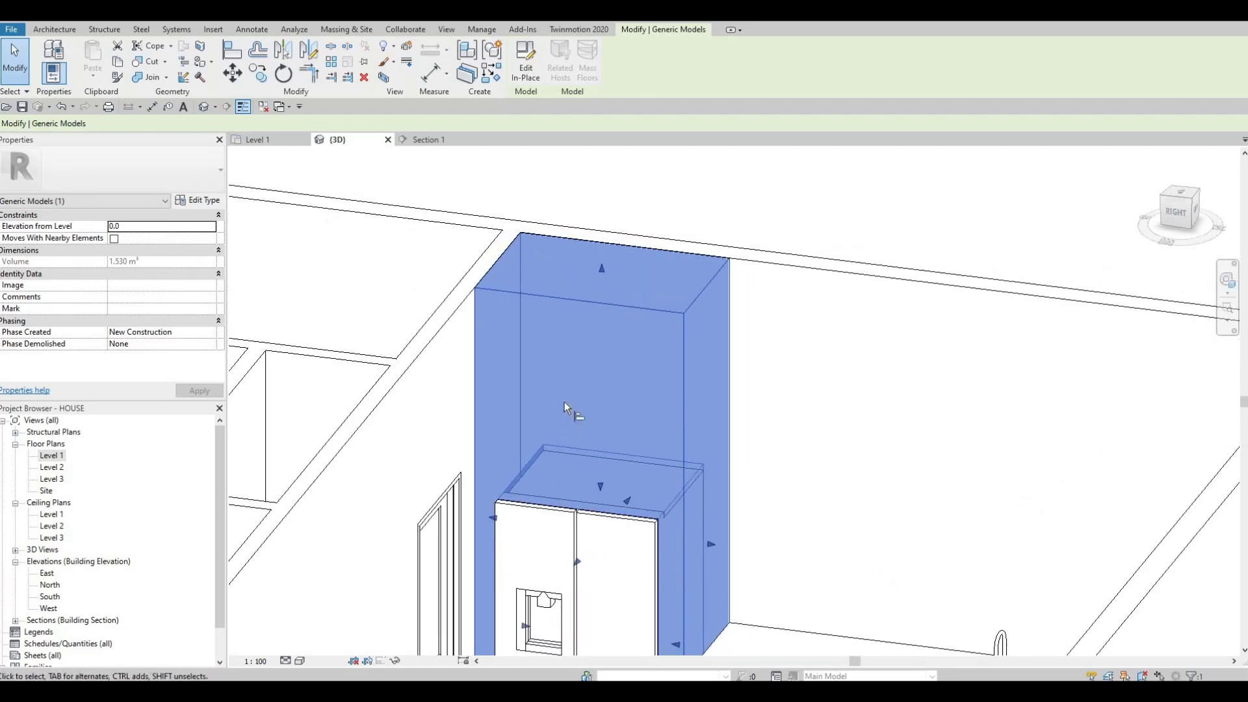
pyautogui.press('a')
pyautogui.press('l')
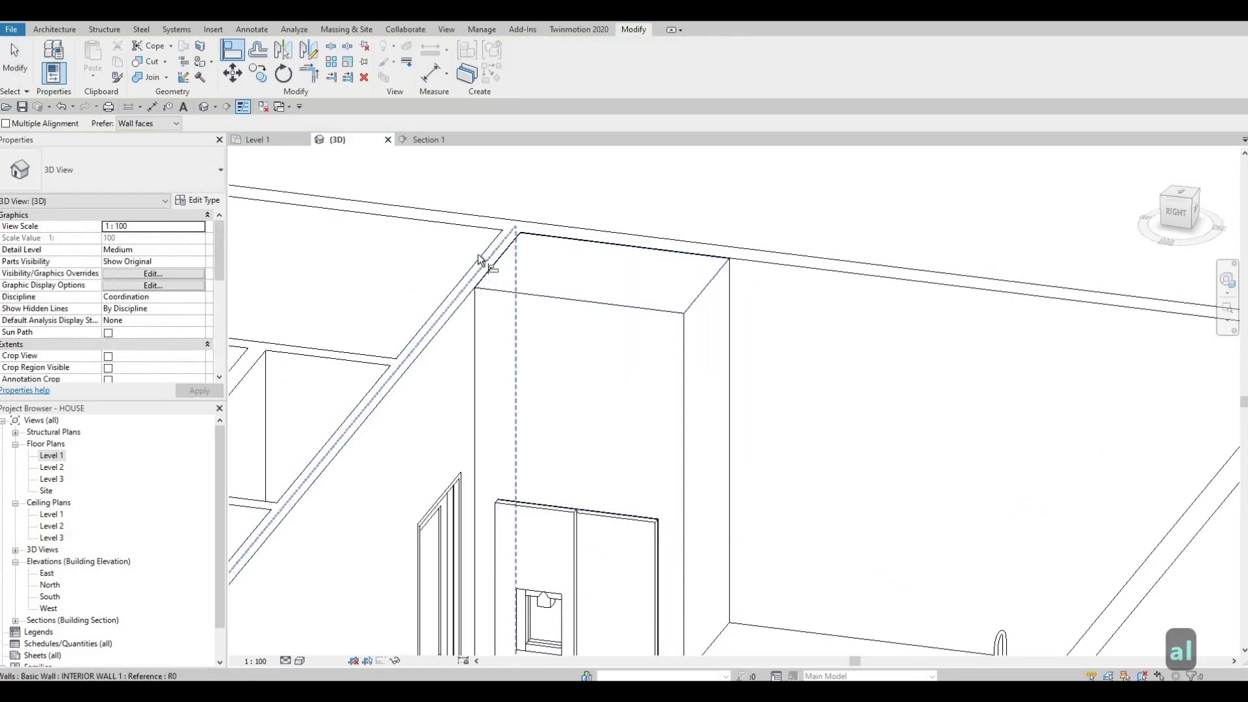
pyautogui.click(538, 255)
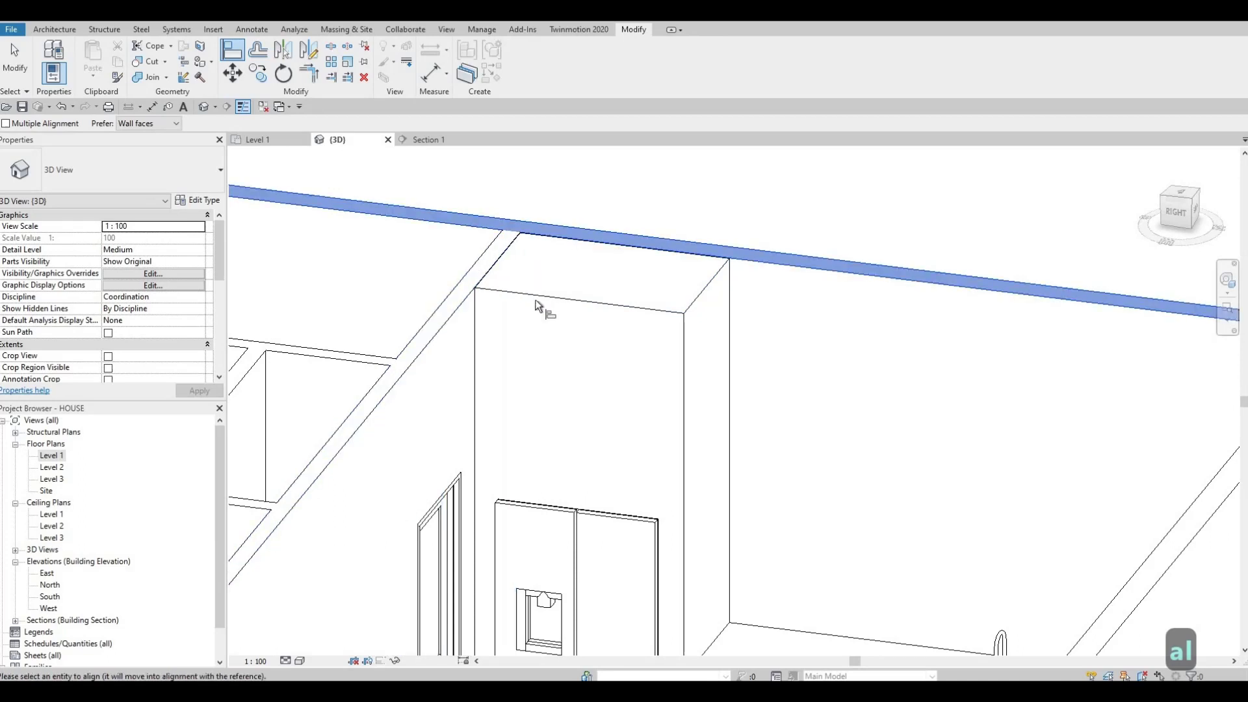
pyautogui.click(658, 449)
pyautogui.press('Escape')
pyautogui.press('Escape')
# Open the refrigerator surround for in-place editing and switch to the Section 1 view
pyautogui.keyDown('shift'); pyautogui.moveTo(657, 384); pyautogui.dragTo(694, 346, button='middle'); pyautogui.keyUp('shift')
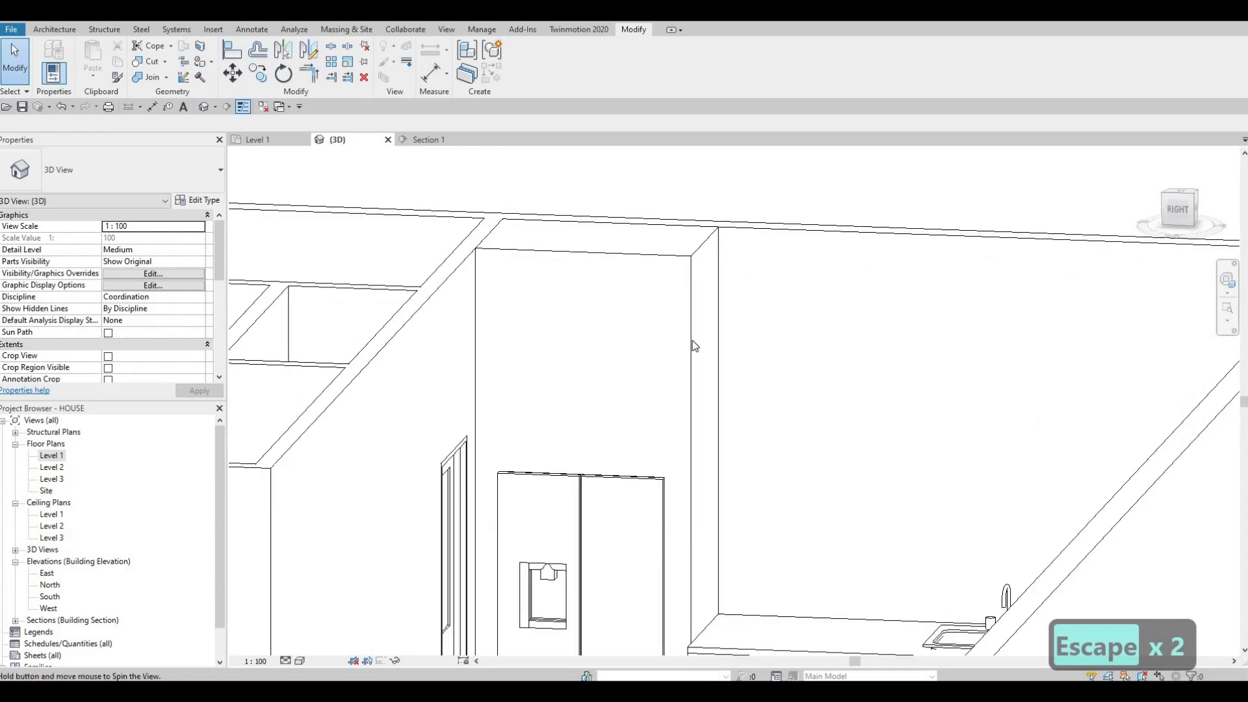
pyautogui.click(695, 346)
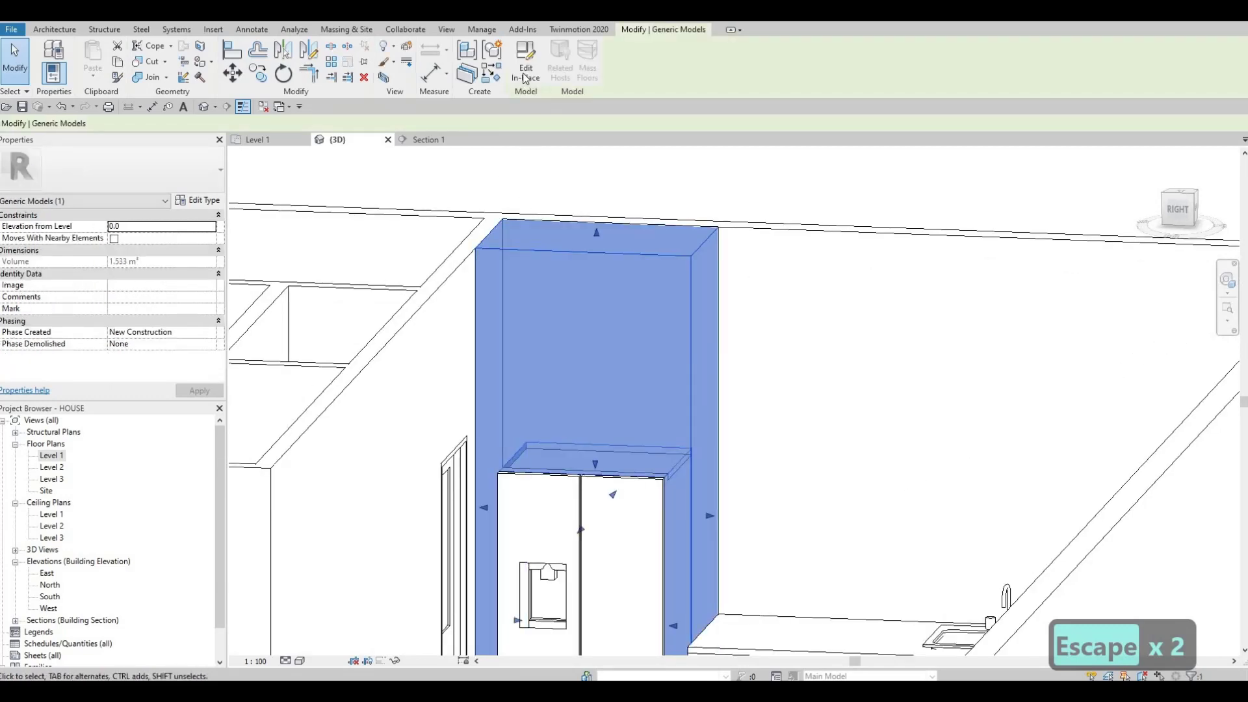
pyautogui.doubleClick(482, 380)
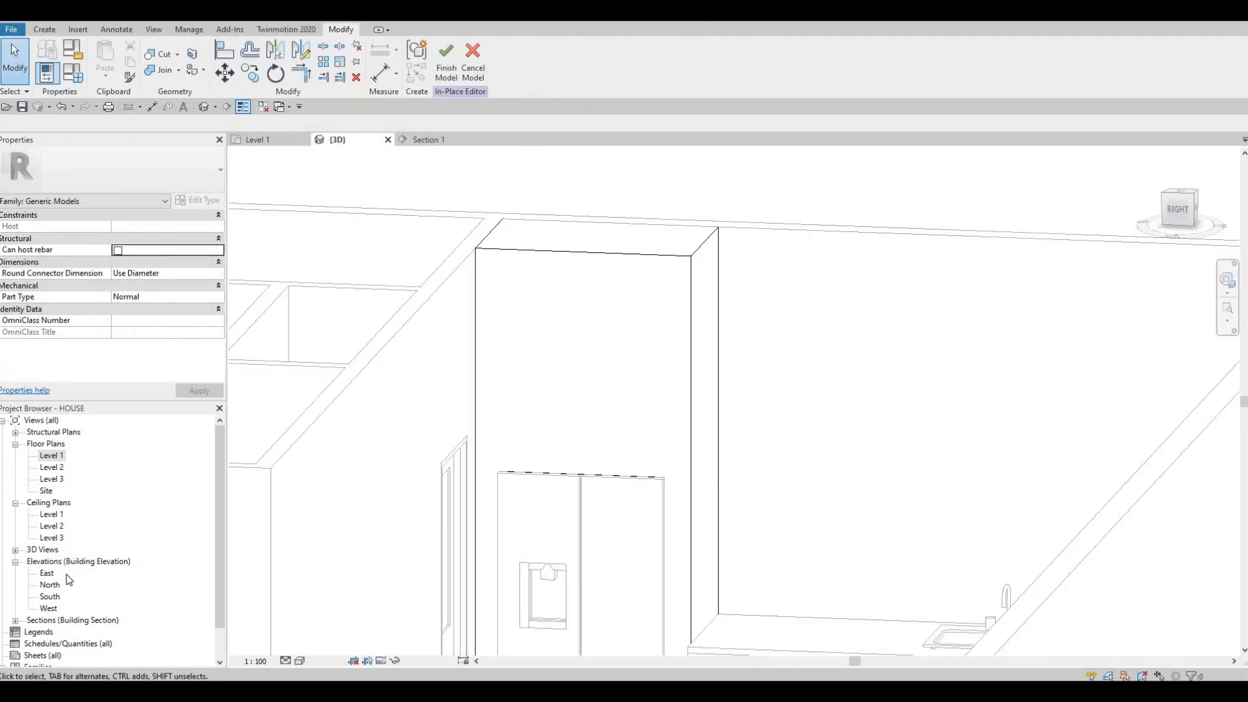
pyautogui.scroll(-2, 30, 609)
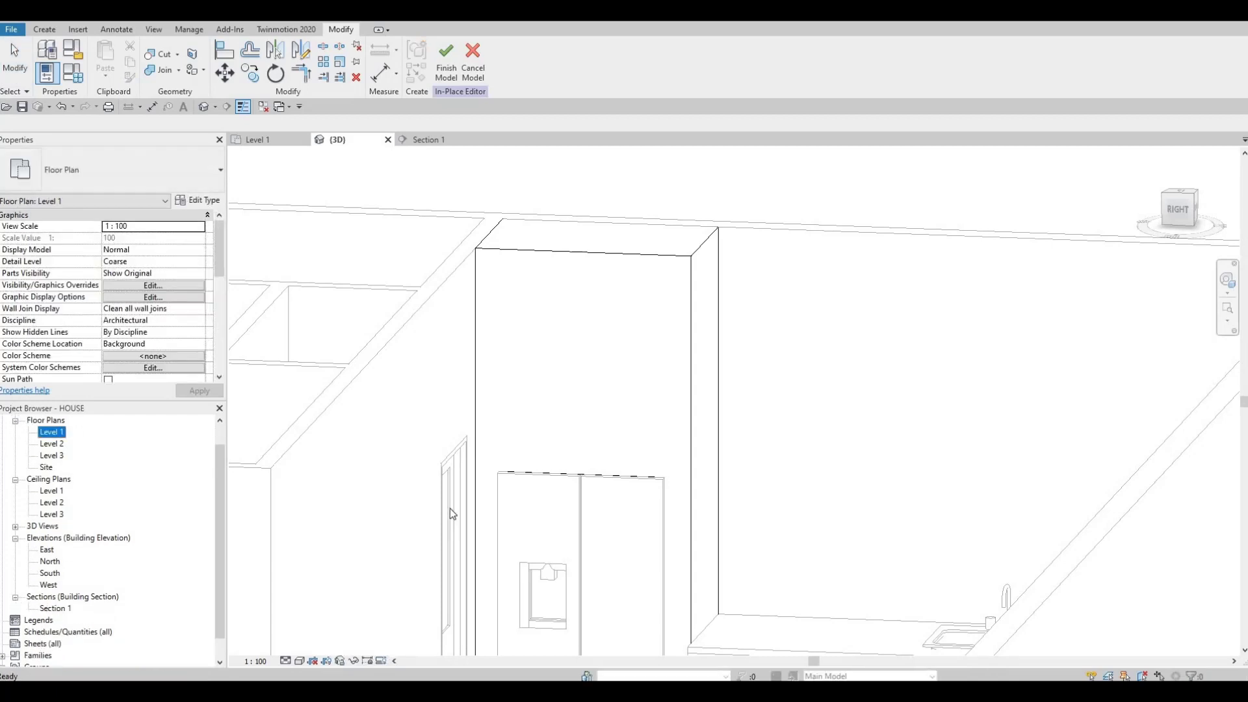
pyautogui.moveTo(492, 475); pyautogui.dragTo(481, 583, button='middle')
pyautogui.moveTo(459, 163); pyautogui.dragTo(453, 307, button='middle')
pyautogui.scroll(-1, 451, 307)
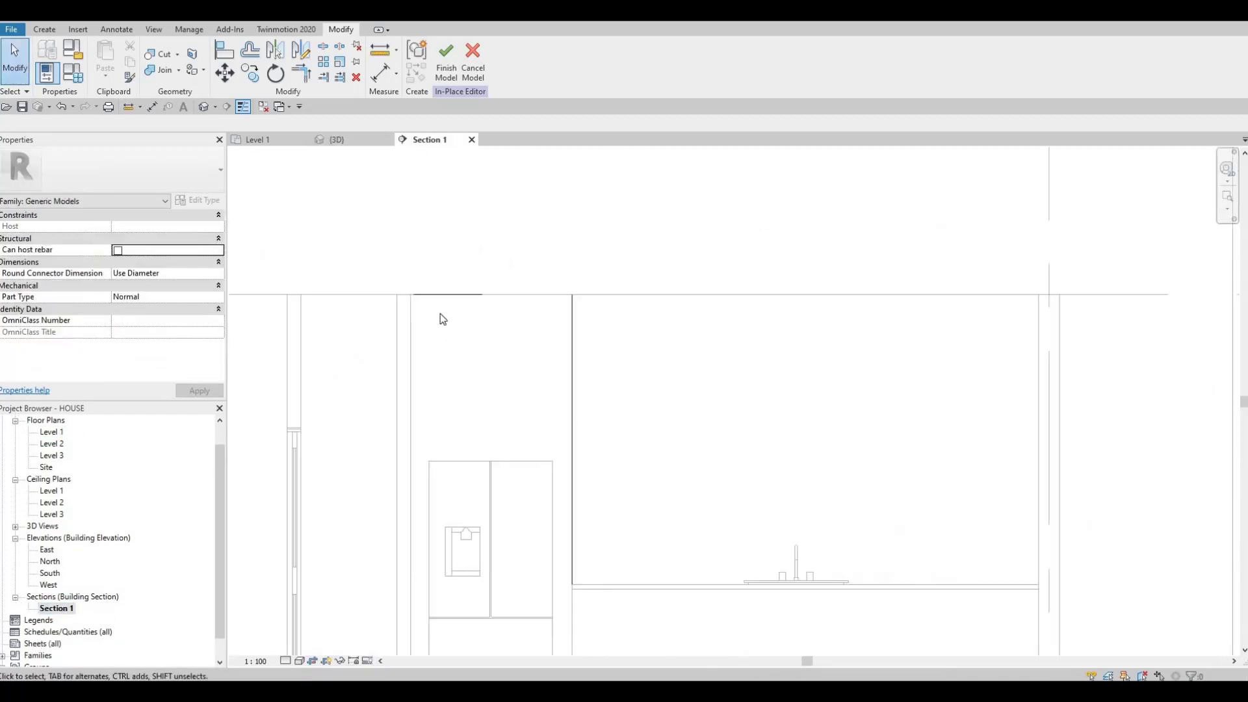
pyautogui.scroll(2, 584, 360)
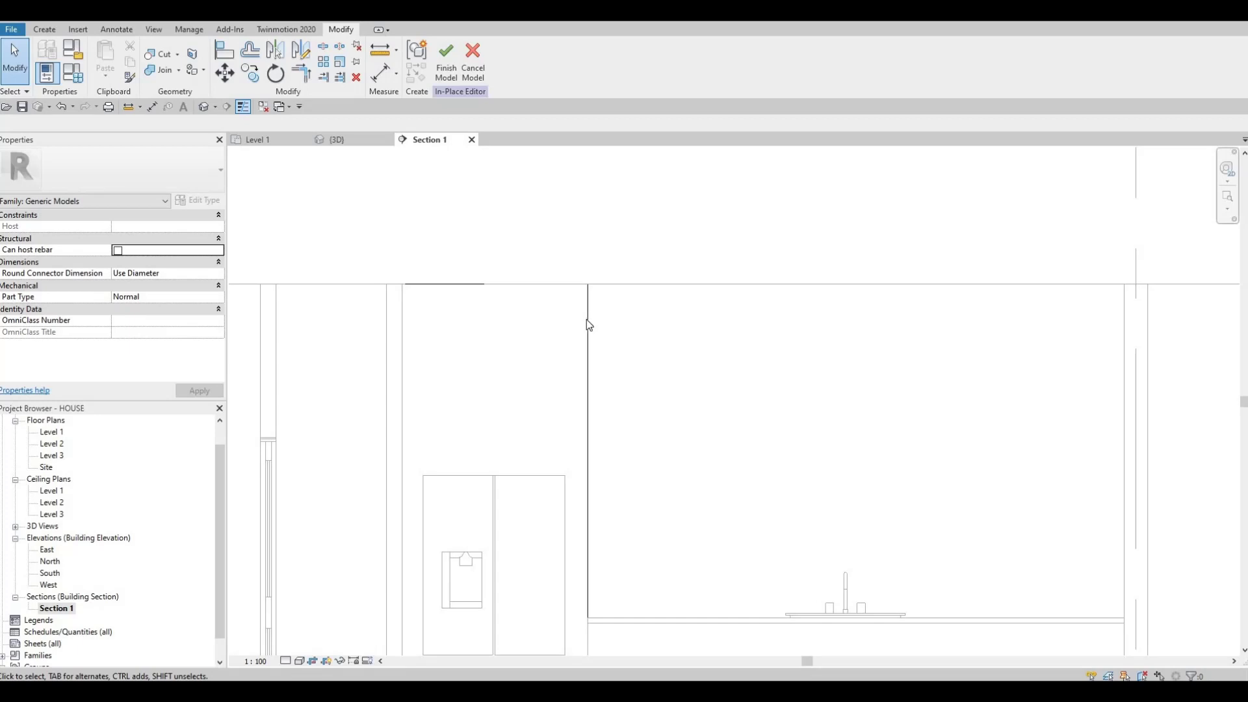
# Start a void extrusion using the surround's face above the refrigerator as the picked work plane
pyautogui.click(510, 271)
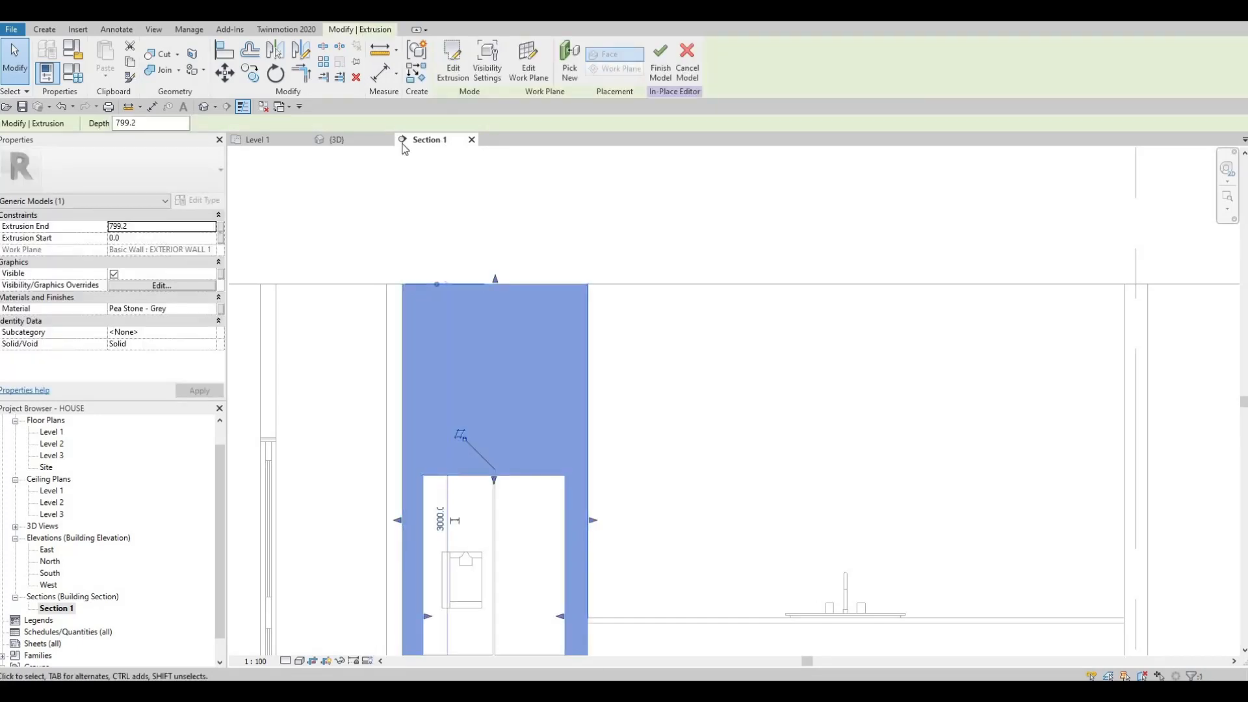
pyautogui.click(44, 30)
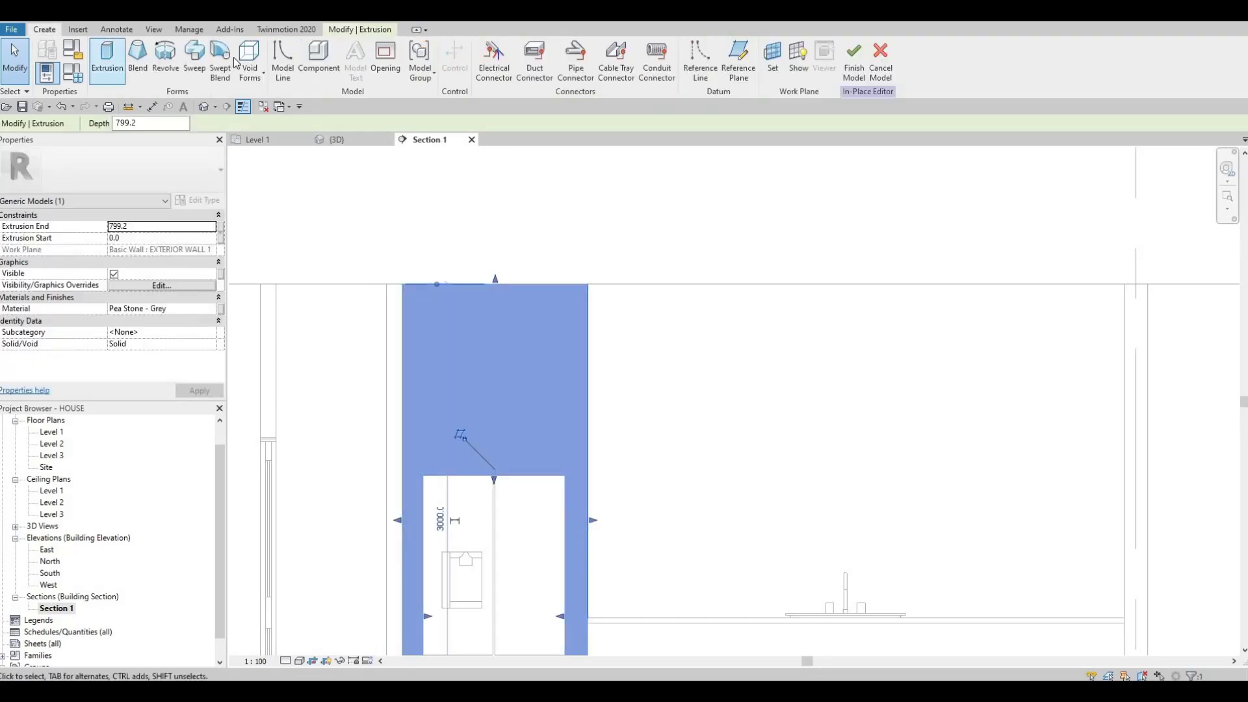
pyautogui.click(251, 72)
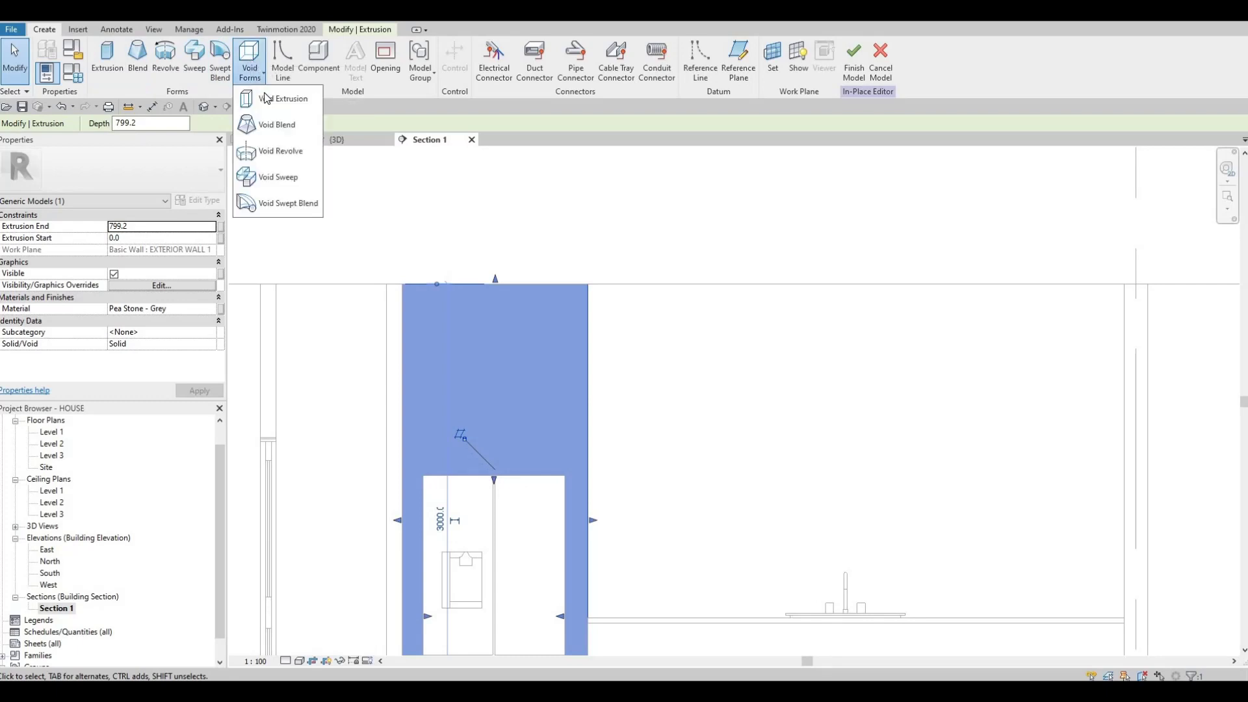
pyautogui.click(273, 98)
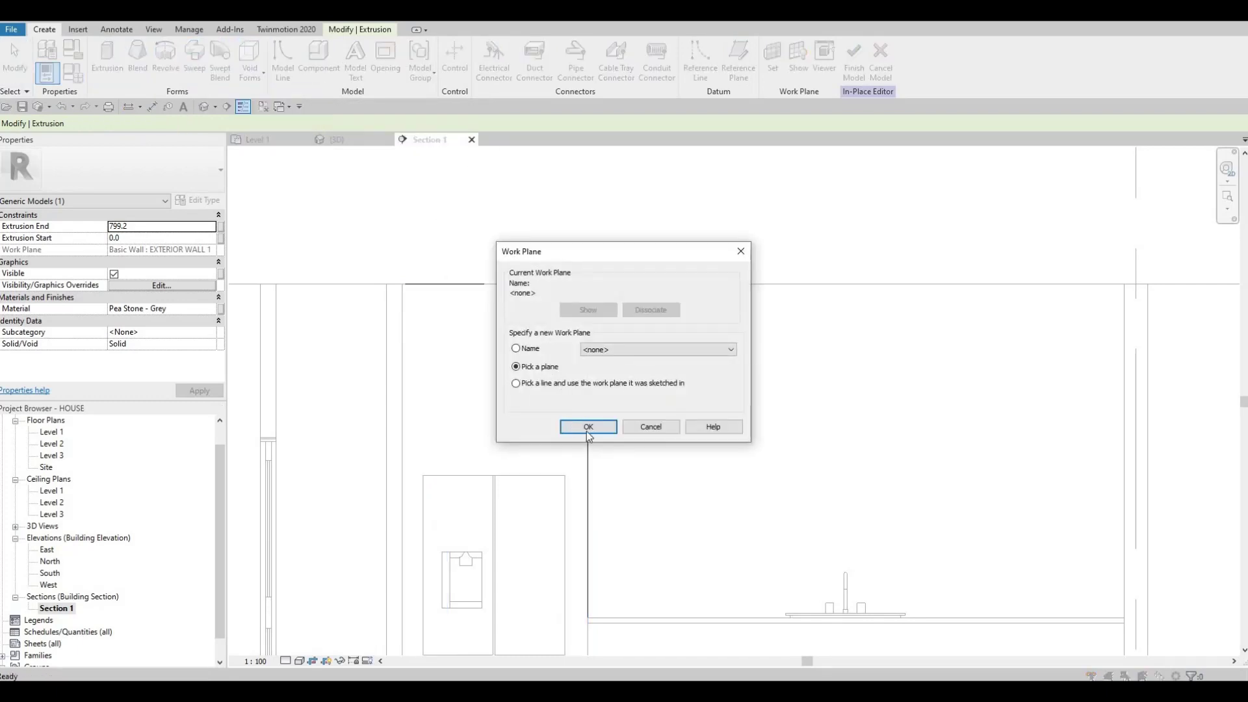
pyautogui.click(589, 426)
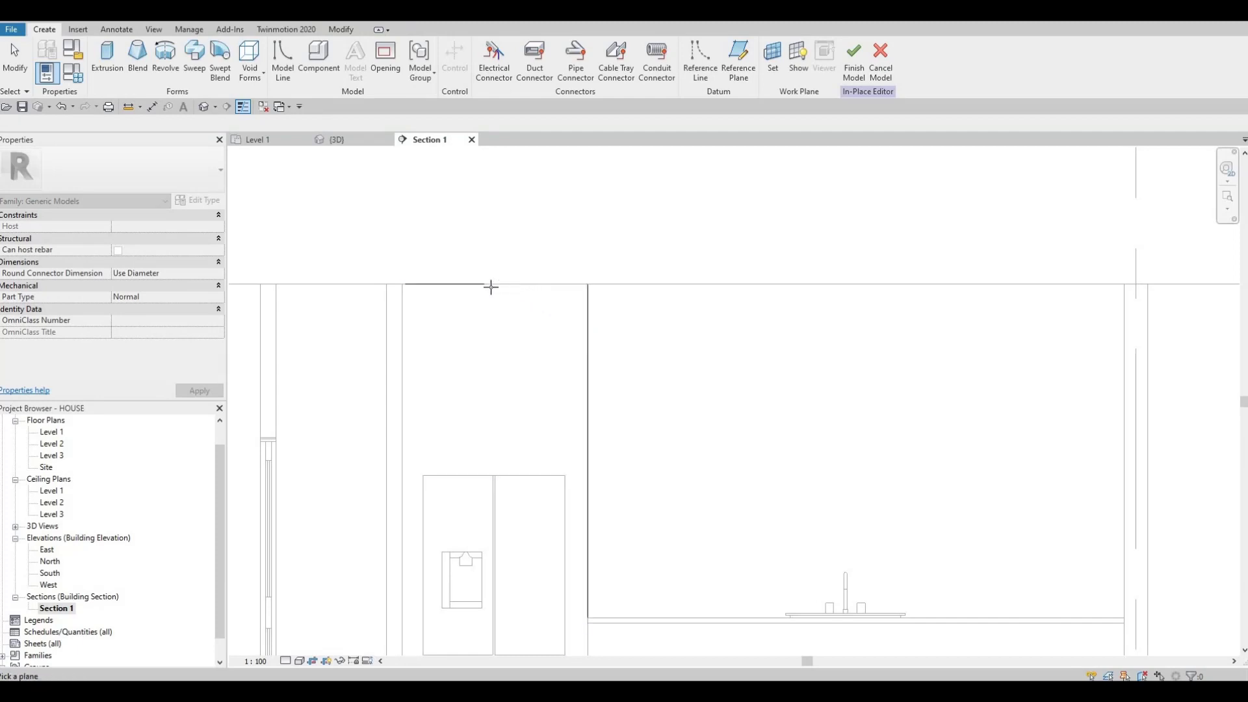
pyautogui.click(492, 332)
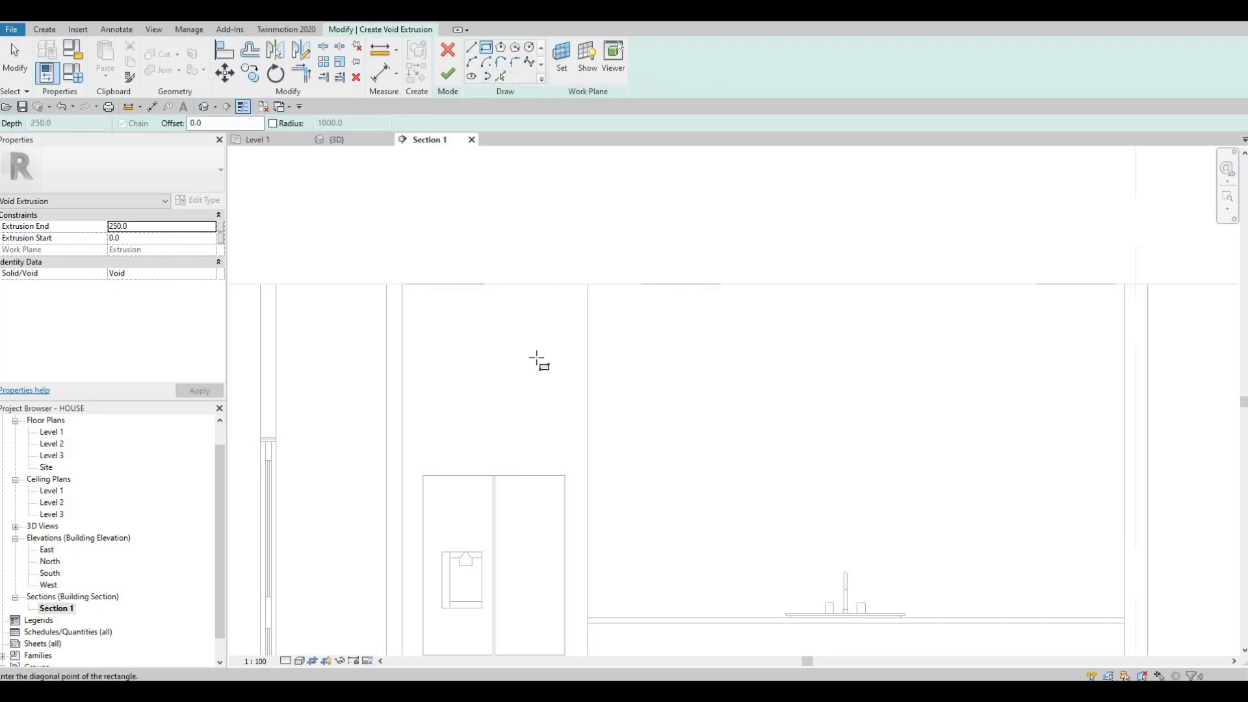
# Sketch a rectangle about 800 mm wide and 280 mm high on the surround, near its top above the refrigerator
pyautogui.click(431, 310)
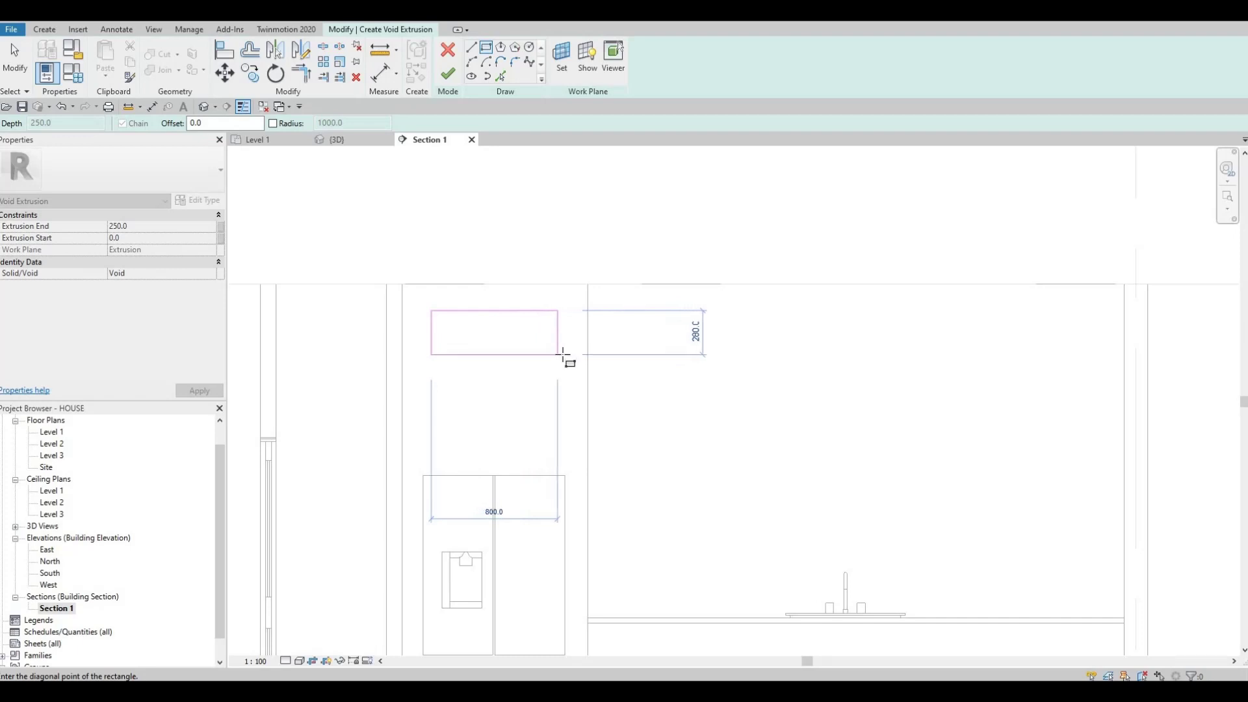
pyautogui.click(563, 355)
pyautogui.press('Escape')
pyautogui.press('Escape')
pyautogui.press('Escape')
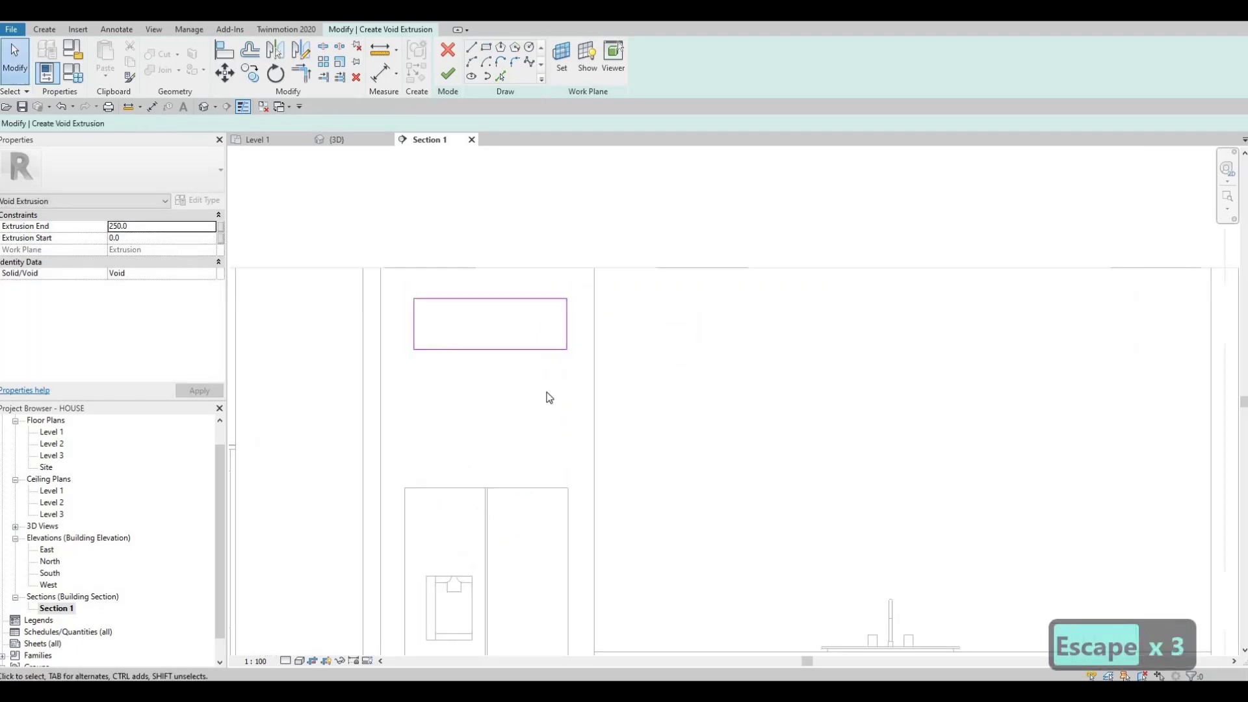
# Align the rectangle's left and right edges with the corresponding sides of the refrigerator
pyautogui.press('a')
pyautogui.press('l')
pyautogui.click(405, 509)
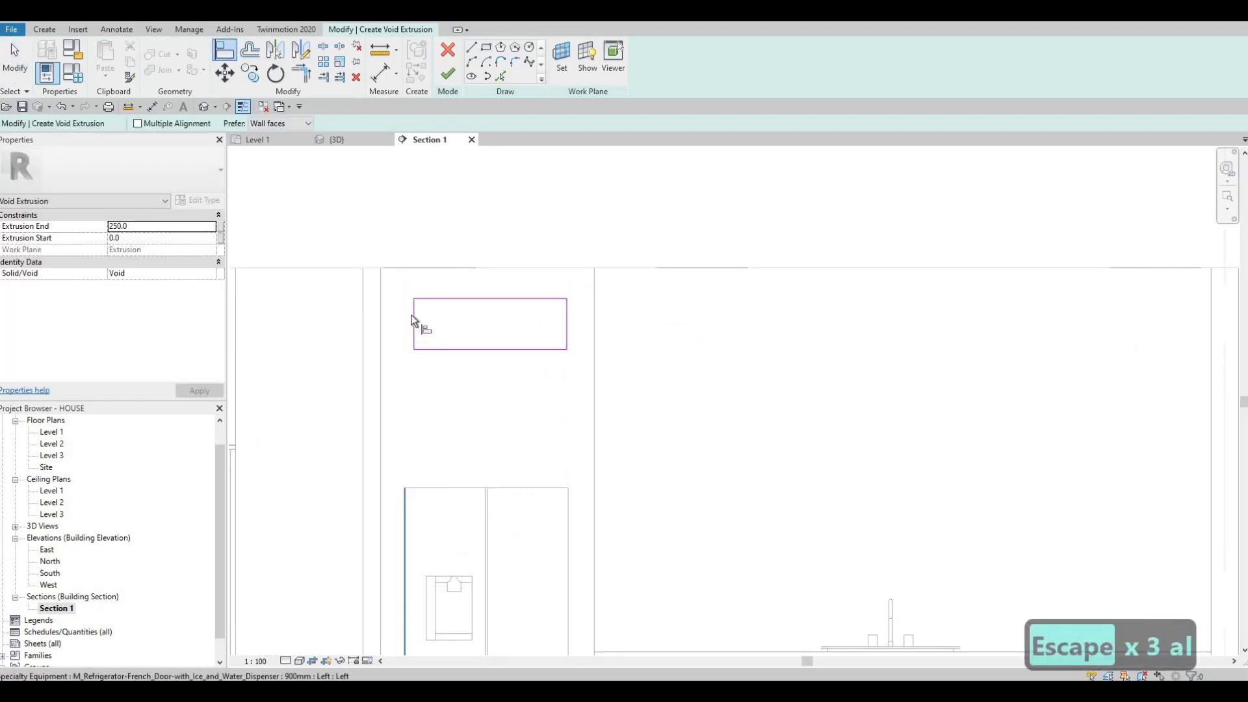
pyautogui.click(568, 516)
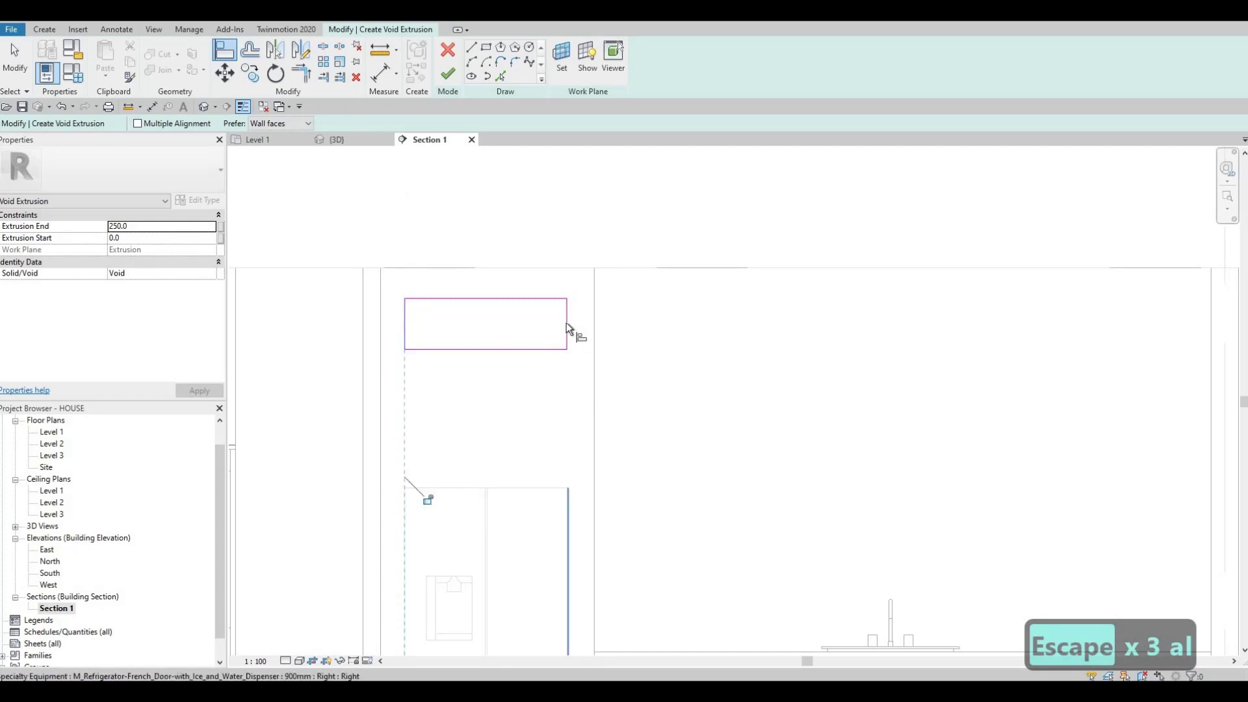
pyautogui.click(567, 323)
pyautogui.press('Escape')
pyautogui.press('Escape')
pyautogui.press('Escape')
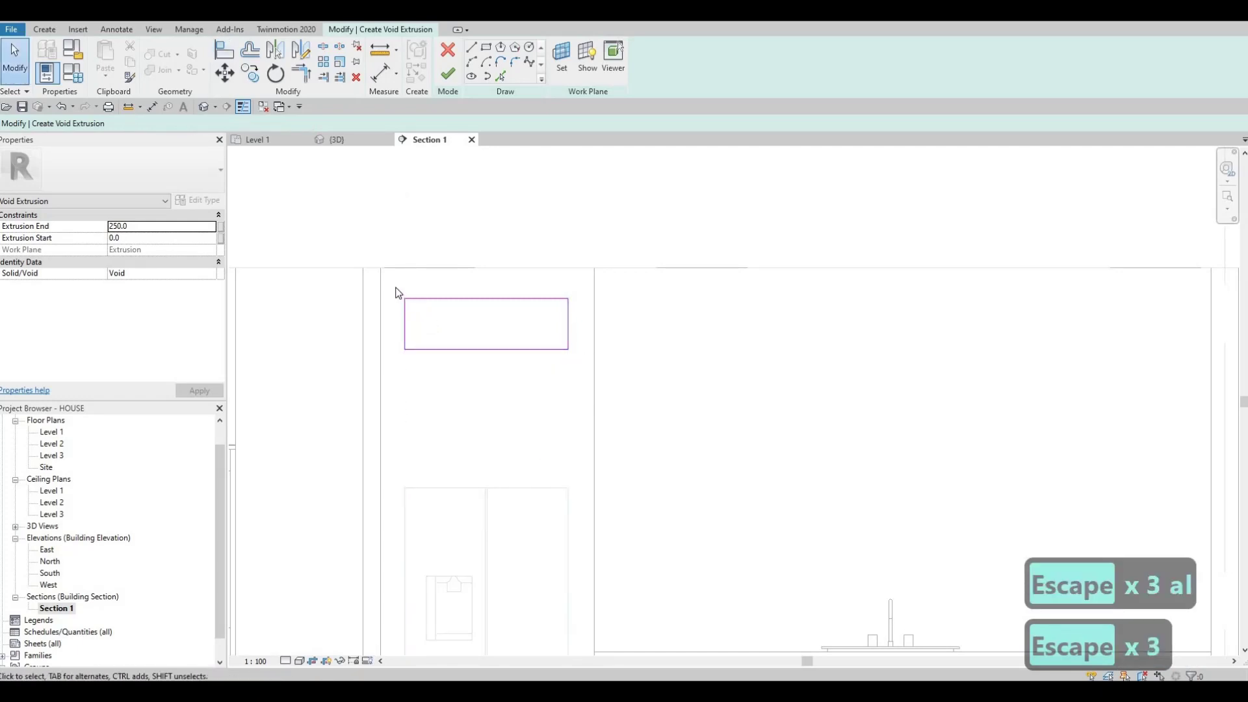
# Copy the rectangle straight down by about 480 mm to form a second recess outline
pyautogui.moveTo(395, 287); pyautogui.dragTo(598, 371)
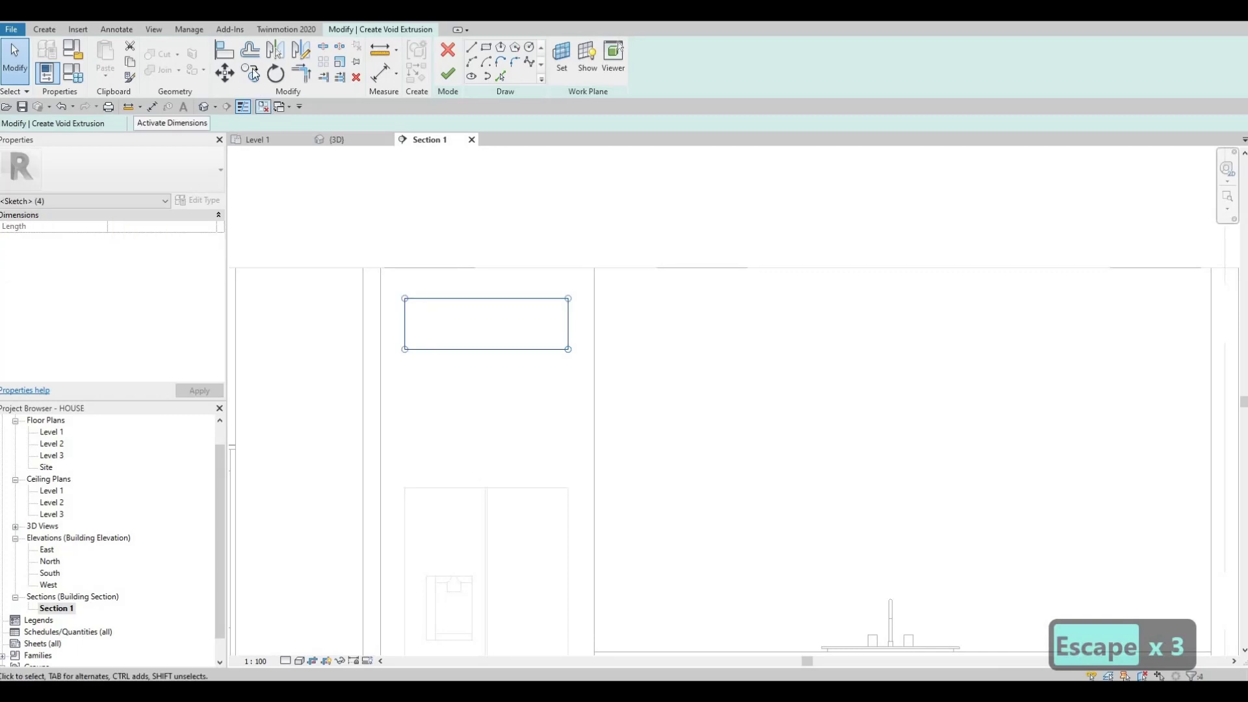
pyautogui.press('c')
pyautogui.press('o')
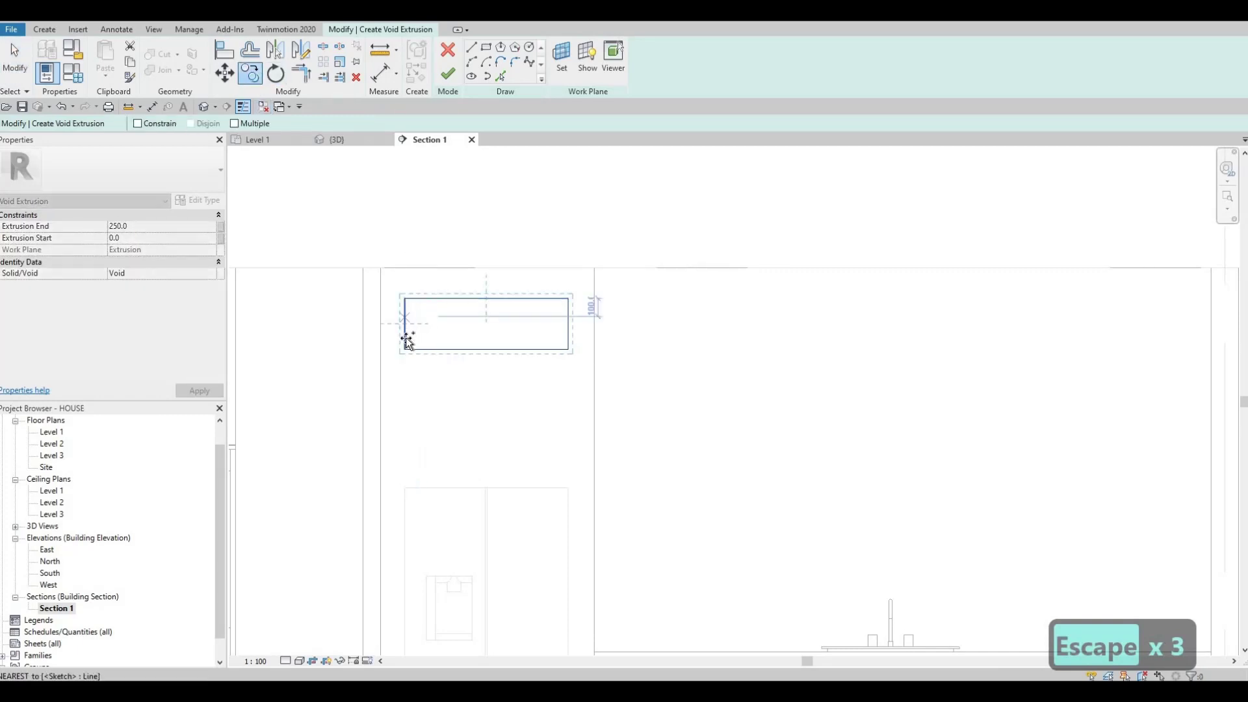
pyautogui.click(404, 323)
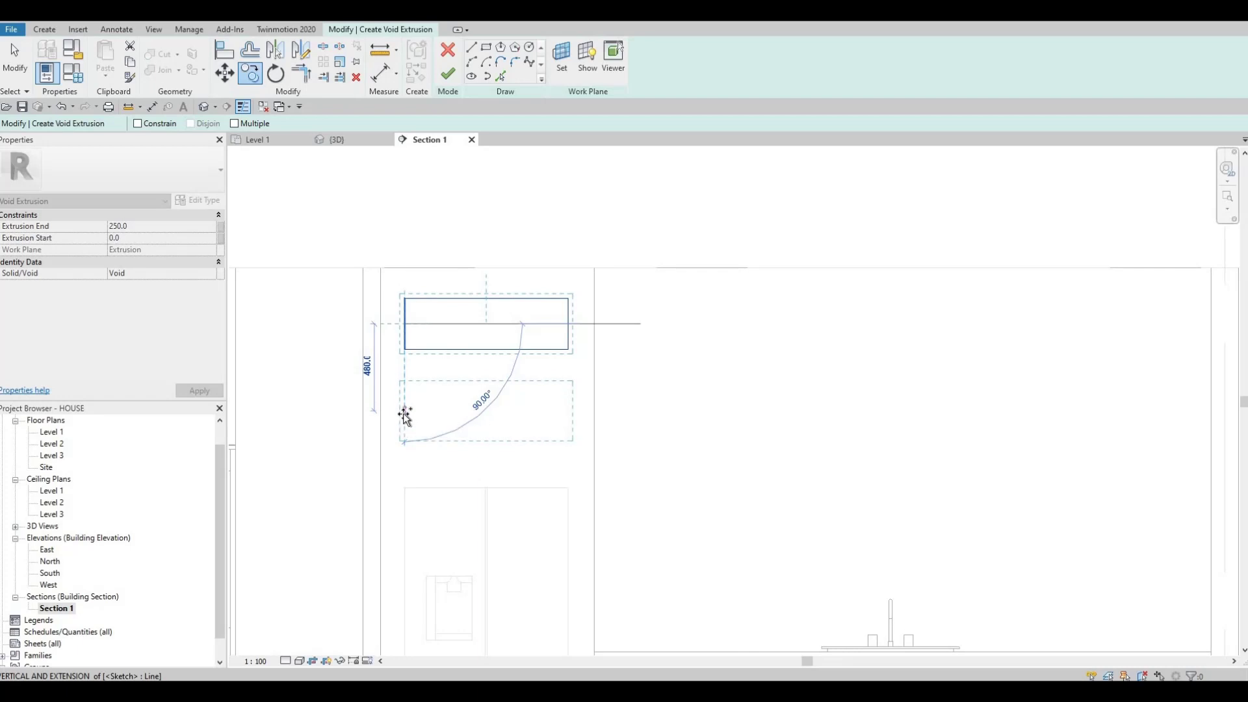
pyautogui.click(404, 414)
pyautogui.press('Escape')
pyautogui.press('Escape')
pyautogui.press('Escape')
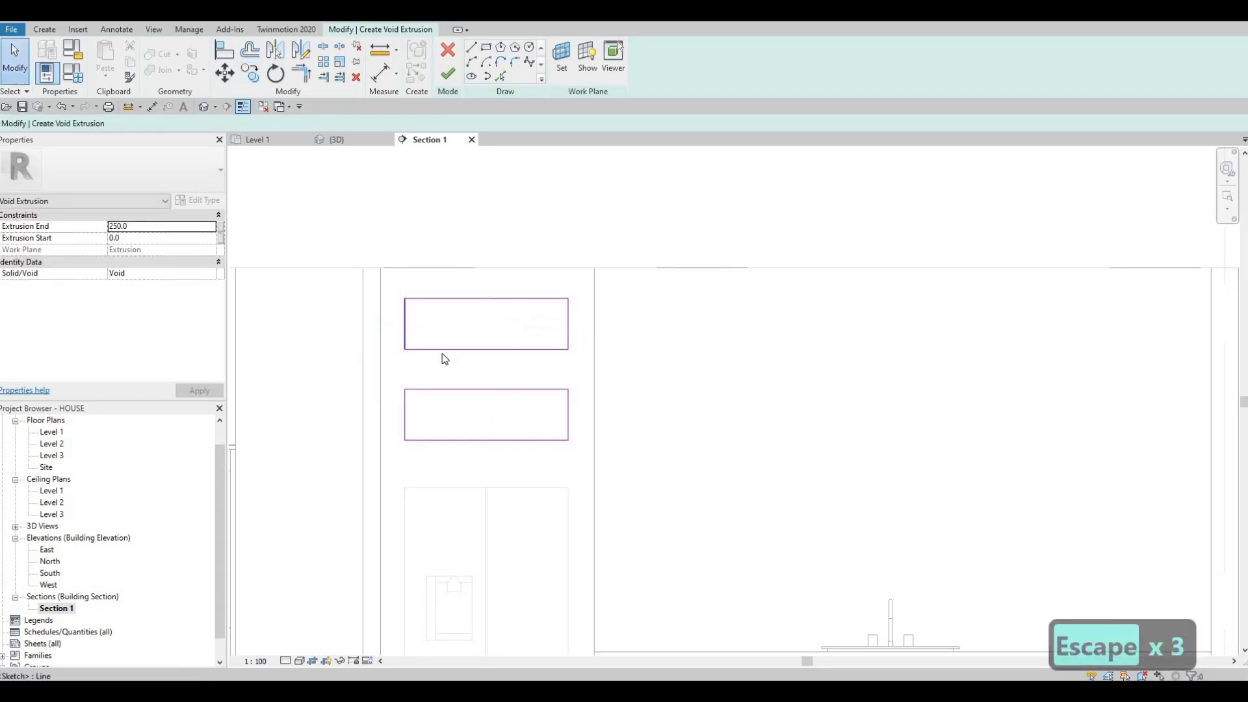
# Nudge both rectangles slightly downward together, finish the void extrusion sketch and return to the 3D view
pyautogui.moveTo(394, 281); pyautogui.dragTo(582, 462)
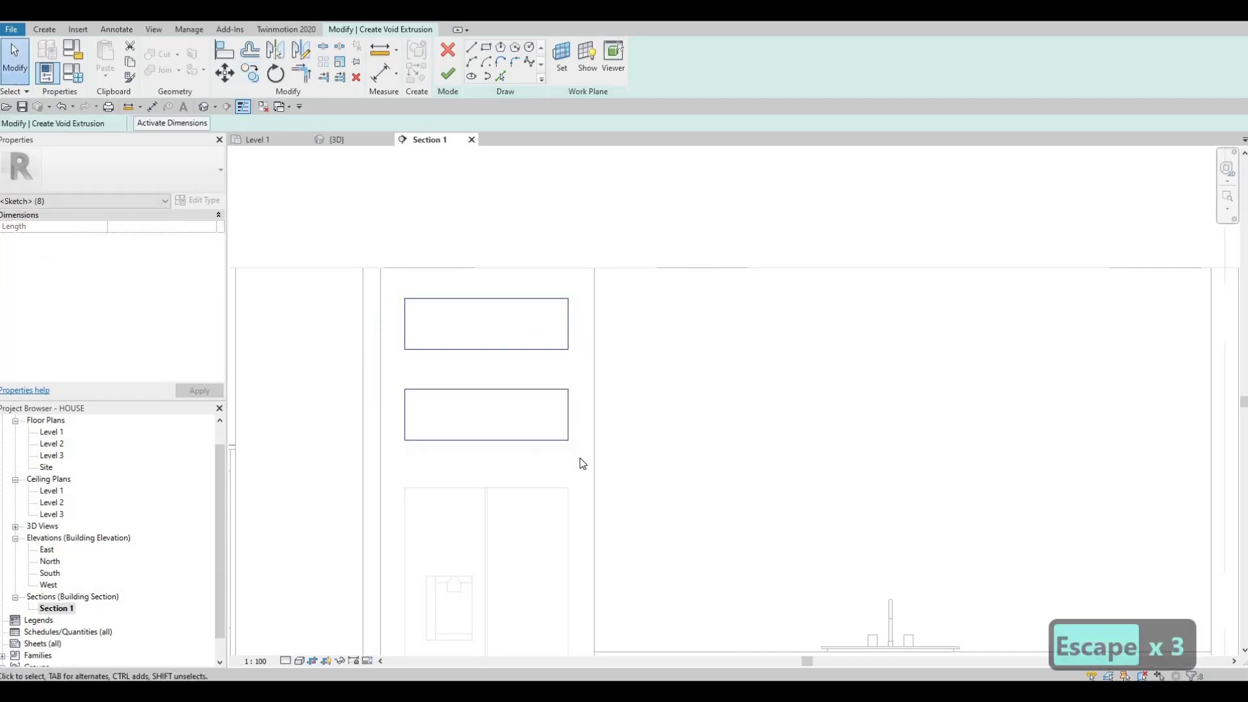
pyautogui.press('Down')
pyautogui.press('Down')
pyautogui.press('Down')
pyautogui.press('Down')
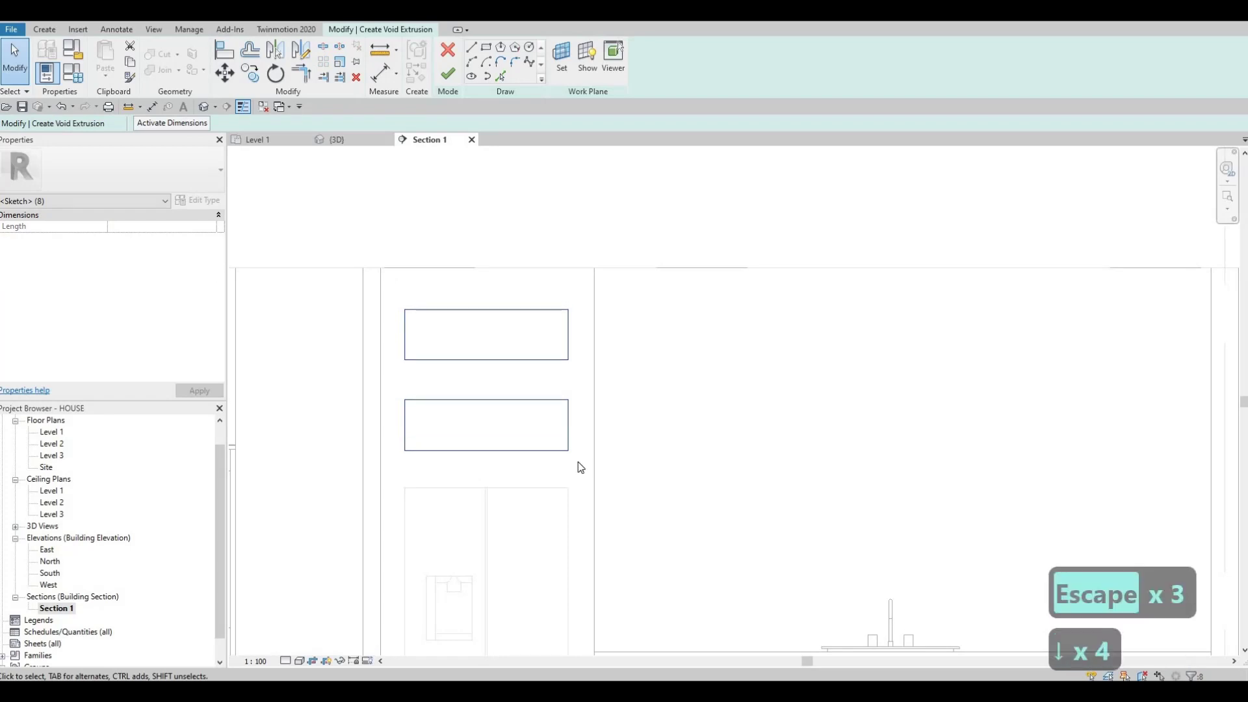
pyautogui.press('Escape')
pyautogui.press('Escape')
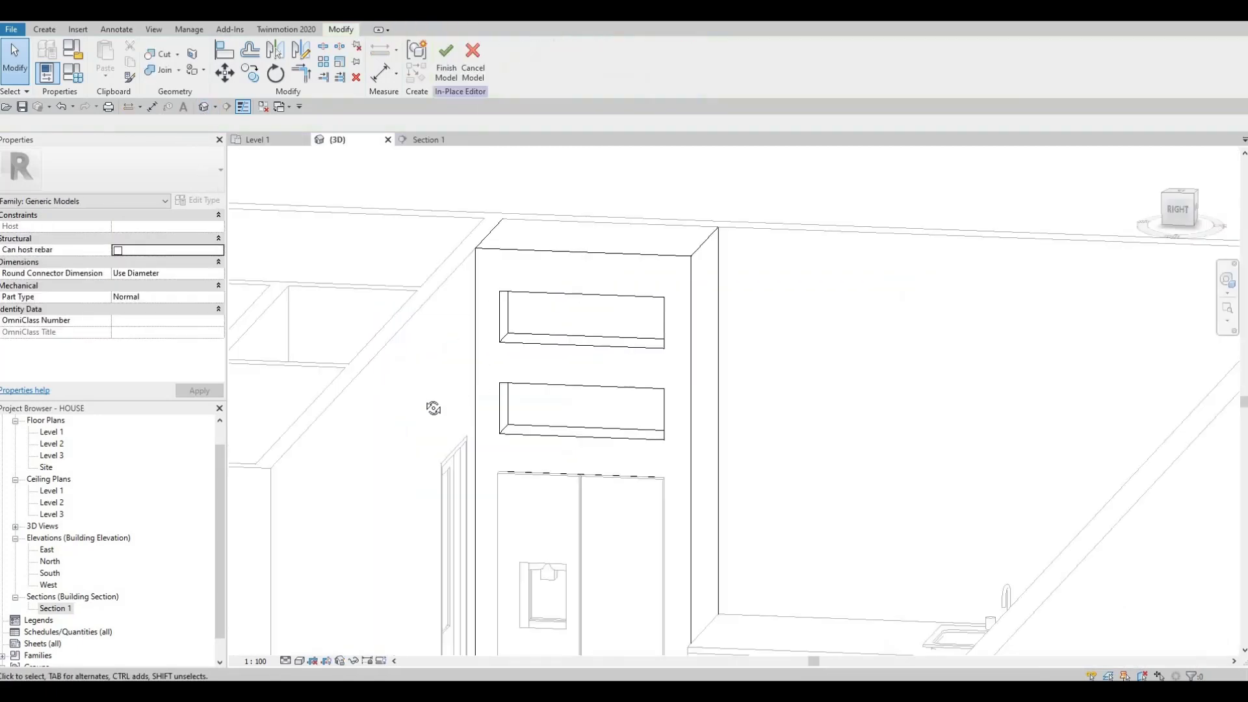
# Stretch the void extrusion to a depth of about 454.5 mm in the surround and finish the in-place model
pyautogui.keyDown('shift'); pyautogui.moveTo(538, 366); pyautogui.dragTo(506, 336, button='middle'); pyautogui.keyUp('shift')
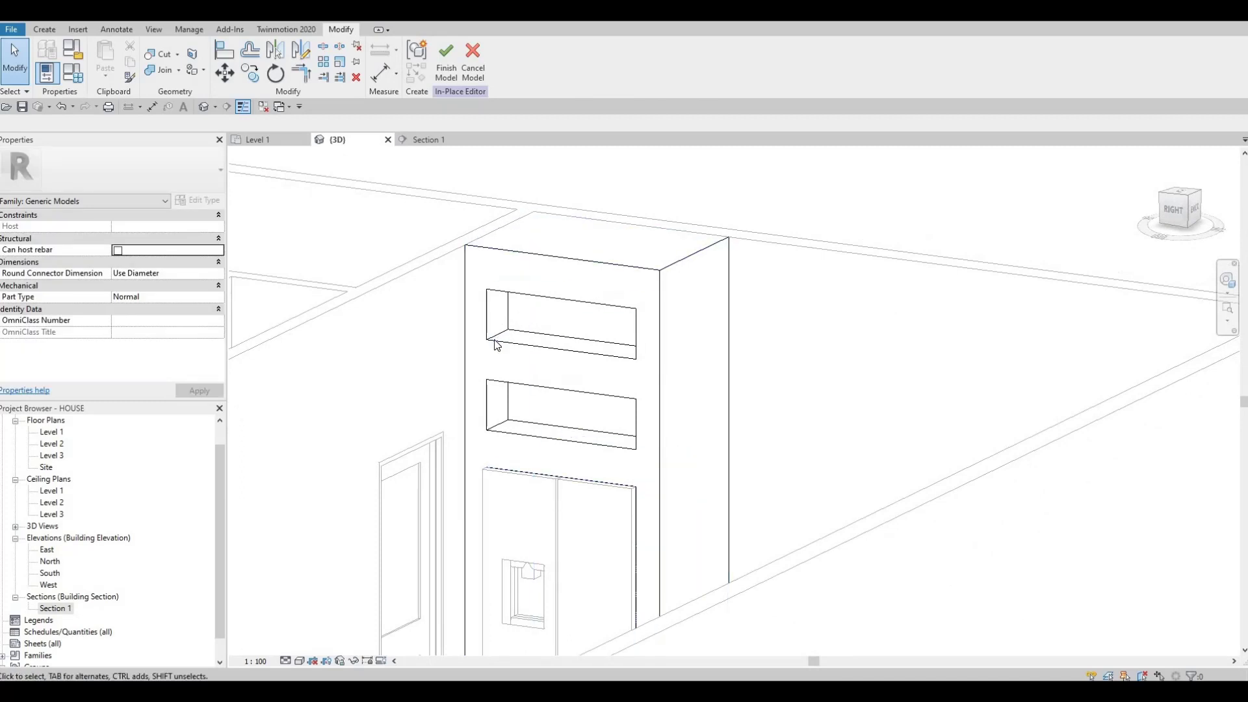
pyautogui.keyDown('shift'); pyautogui.moveTo(510, 322); pyautogui.dragTo(493, 314, button='middle'); pyautogui.keyUp('shift')
pyautogui.click(493, 314)
pyautogui.scroll(1, 580, 315)
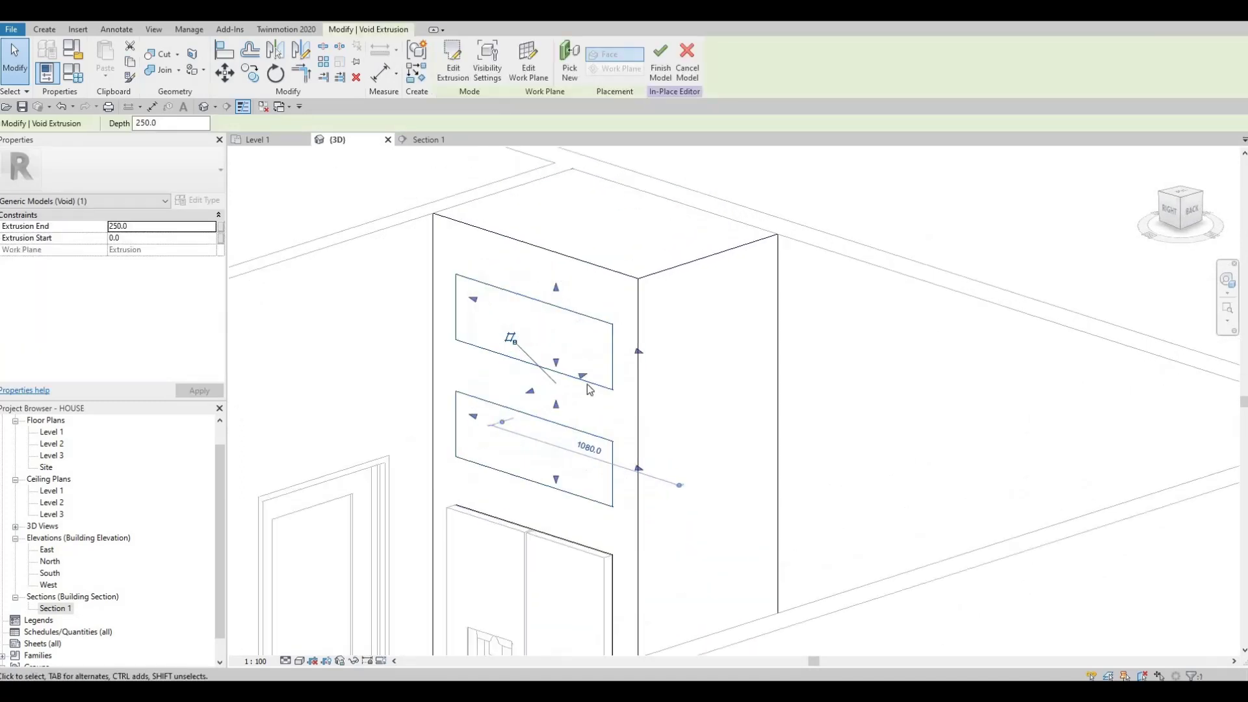
pyautogui.keyDown('shift'); pyautogui.moveTo(586, 383); pyautogui.dragTo(581, 377, button='middle'); pyautogui.keyUp('shift')
pyautogui.moveTo(585, 379); pyautogui.dragTo(596, 418)
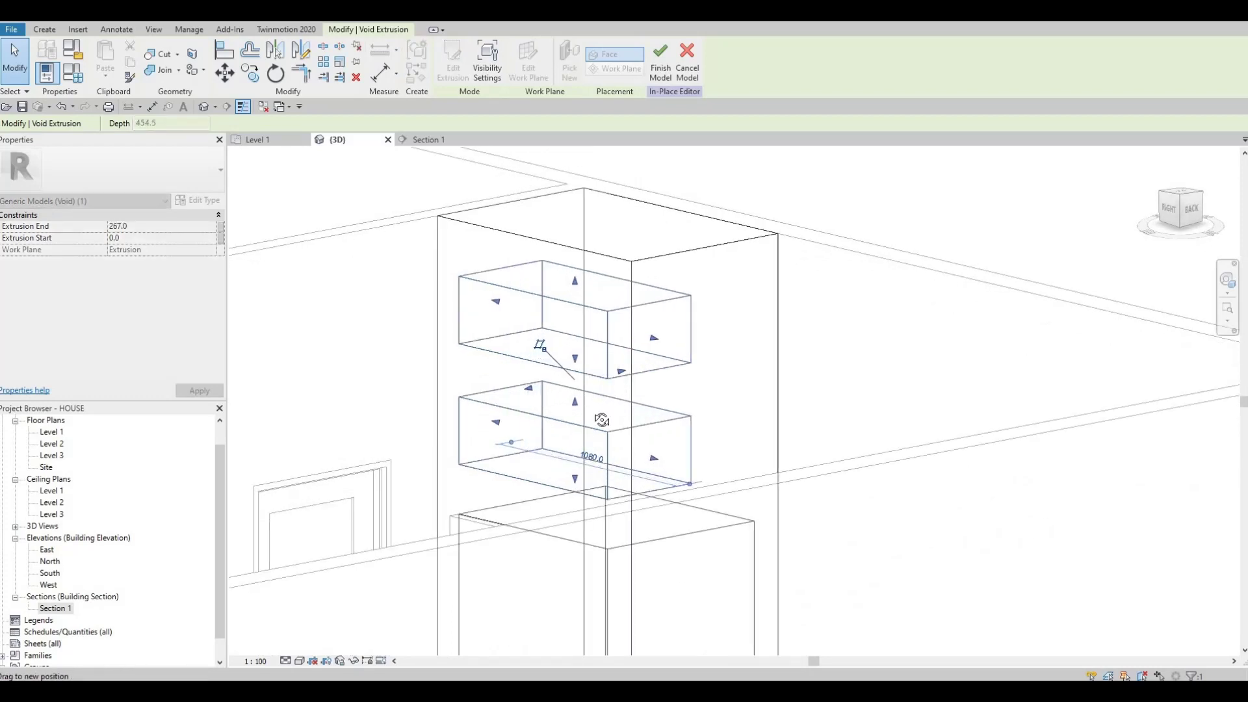
pyautogui.keyDown('shift'); pyautogui.moveTo(724, 444); pyautogui.dragTo(702, 337, button='middle'); pyautogui.keyUp('shift')
pyautogui.keyDown('shift'); pyautogui.moveTo(585, 392); pyautogui.dragTo(267, 169, button='middle'); pyautogui.keyUp('shift')
pyautogui.keyDown('shift'); pyautogui.moveTo(550, 370); pyautogui.dragTo(721, 390, button='middle'); pyautogui.keyUp('shift')
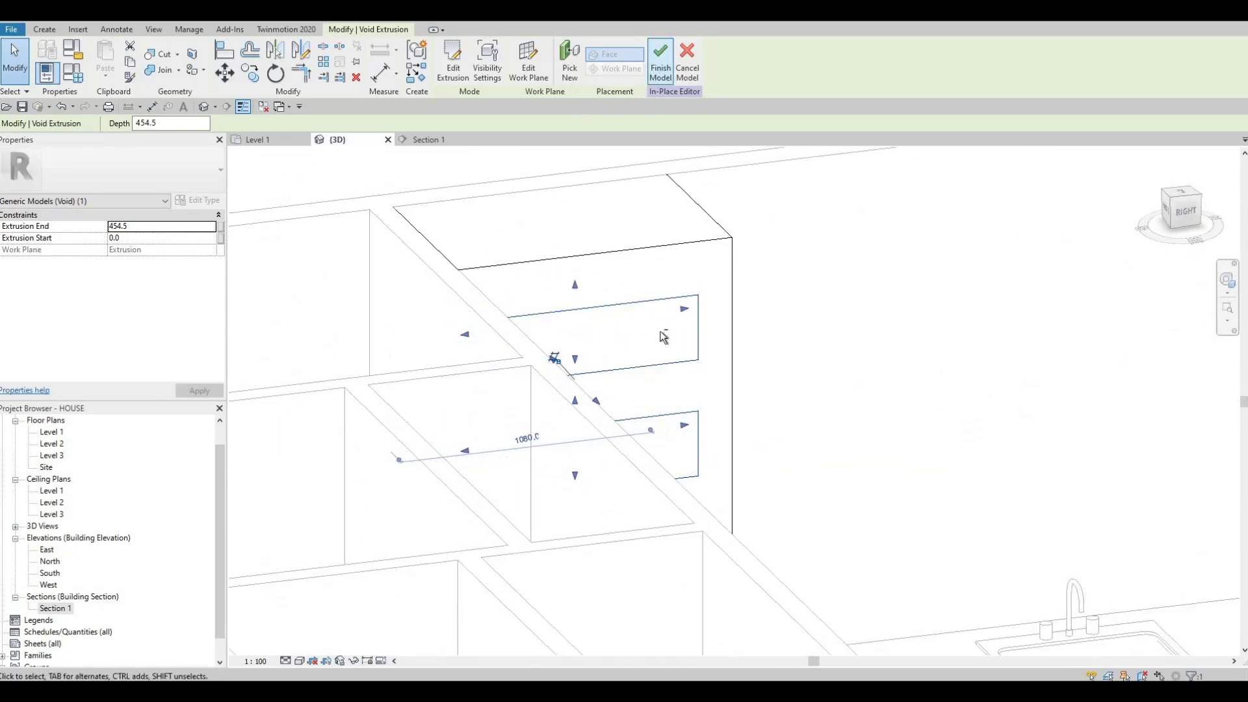
pyautogui.keyDown('shift'); pyautogui.moveTo(660, 336); pyautogui.dragTo(456, 373, button='middle'); pyautogui.keyUp('shift')
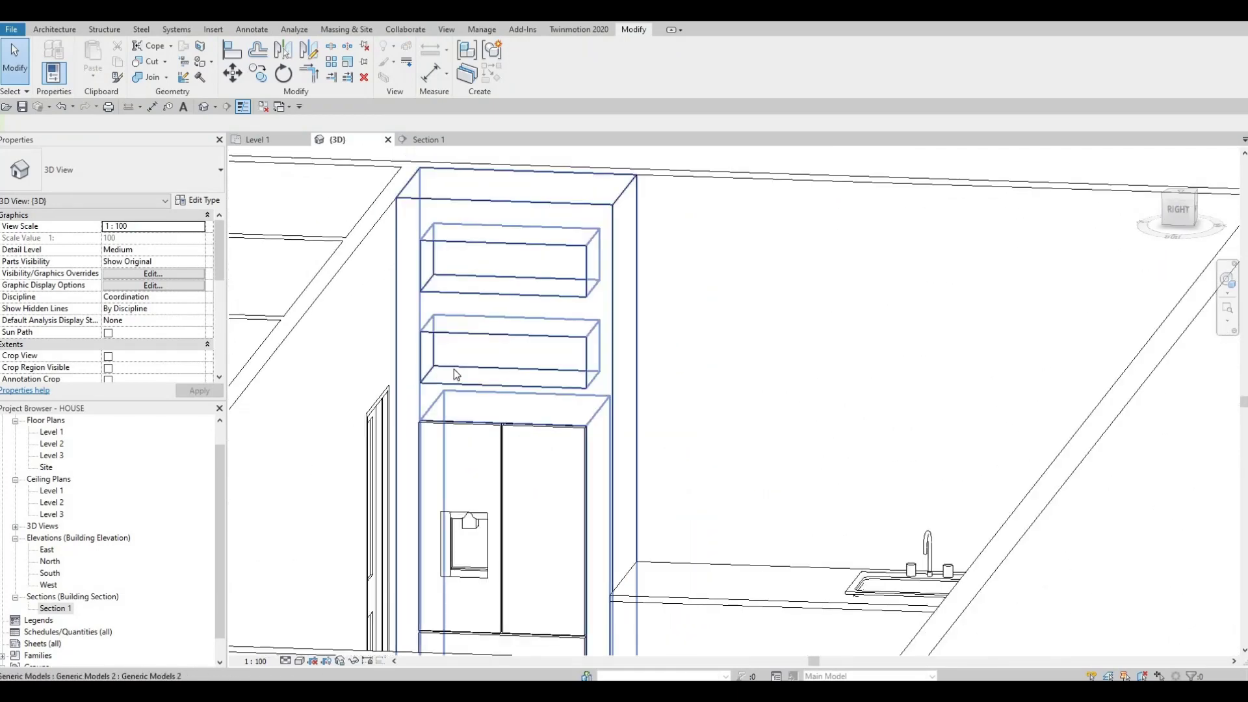
# Inspect the two recesses above the refrigerator and the neighbouring sink counter in the 3D view
pyautogui.scroll(5, 468, 377)
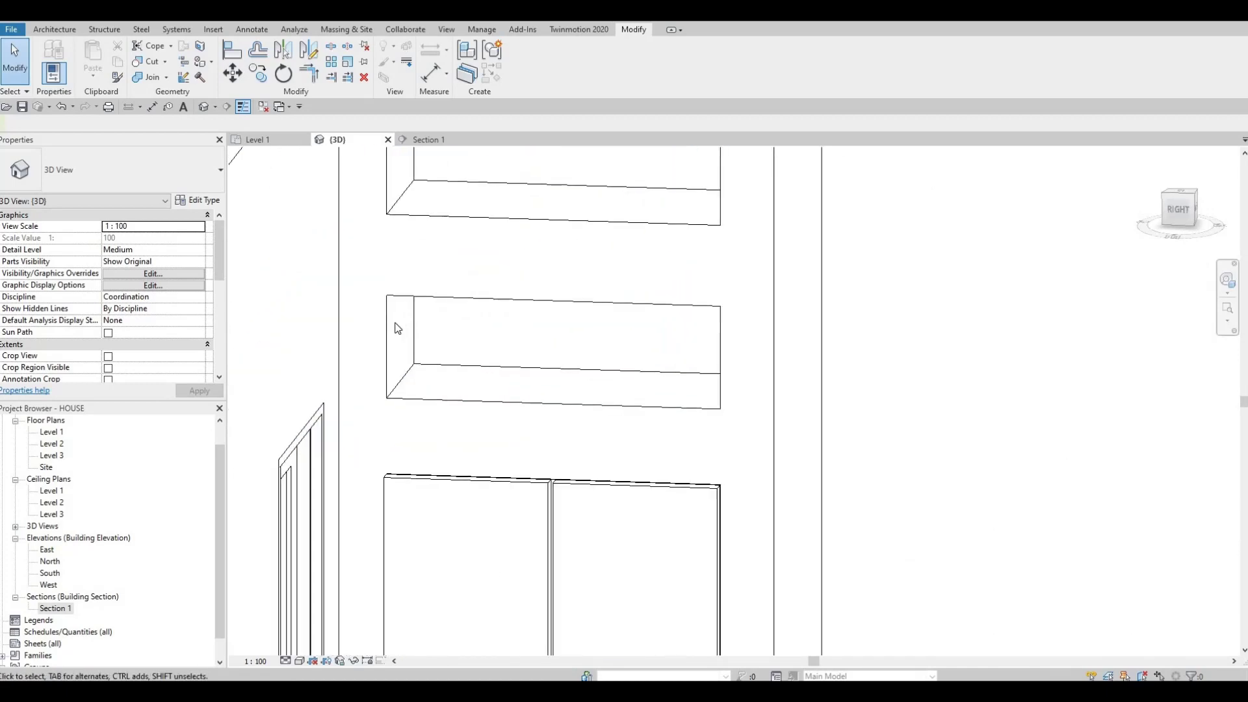
pyautogui.scroll(-3, 398, 328)
pyautogui.keyDown('shift'); pyautogui.moveTo(479, 315); pyautogui.dragTo(365, 383, button='middle'); pyautogui.keyUp('shift')
pyautogui.scroll(-2, 420, 388)
pyautogui.moveTo(836, 579); pyautogui.dragTo(484, 548, button='middle')
pyautogui.scroll(-3, 501, 469)
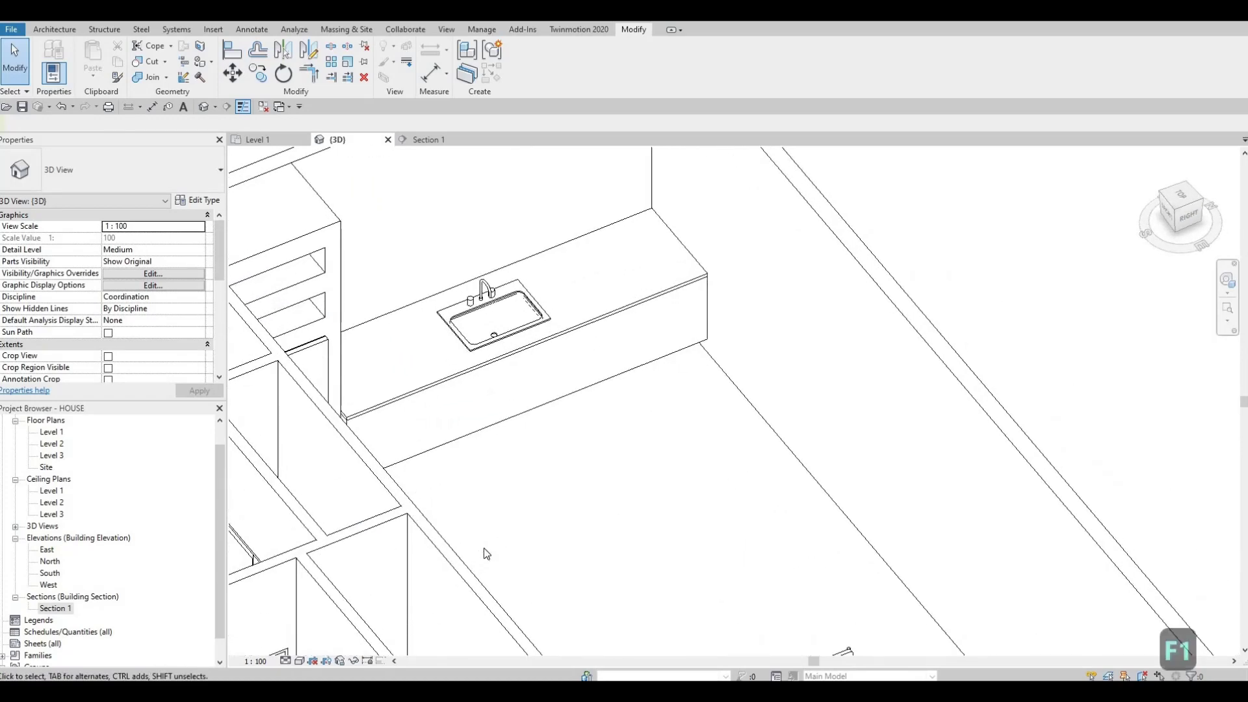
pyautogui.keyDown('shift'); pyautogui.moveTo(520, 509); pyautogui.dragTo(449, 268, button='middle'); pyautogui.keyUp('shift')
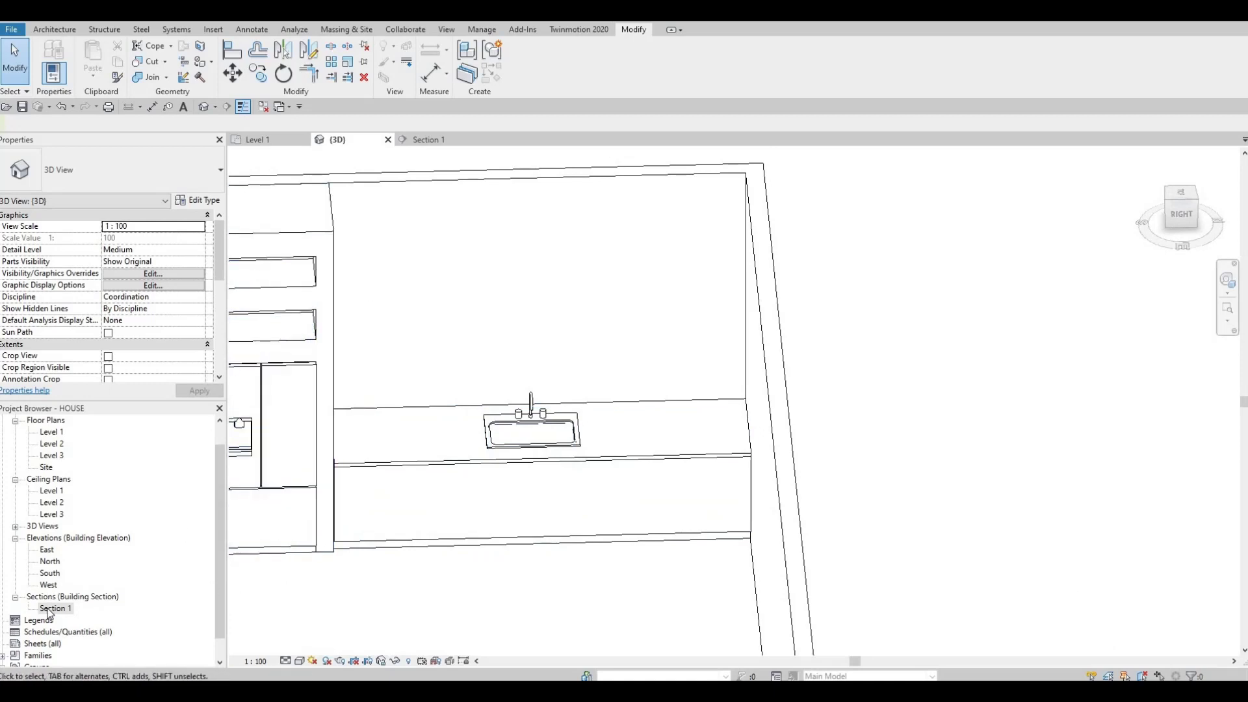
# Open the Section 1 view and start a new in-place component in the Generic Models category, accepting the suggested name
pyautogui.moveTo(563, 542); pyautogui.dragTo(410, 446, button='middle')
pyautogui.scroll(-2, 410, 445)
pyautogui.moveTo(576, 359); pyautogui.dragTo(517, 368, button='middle')
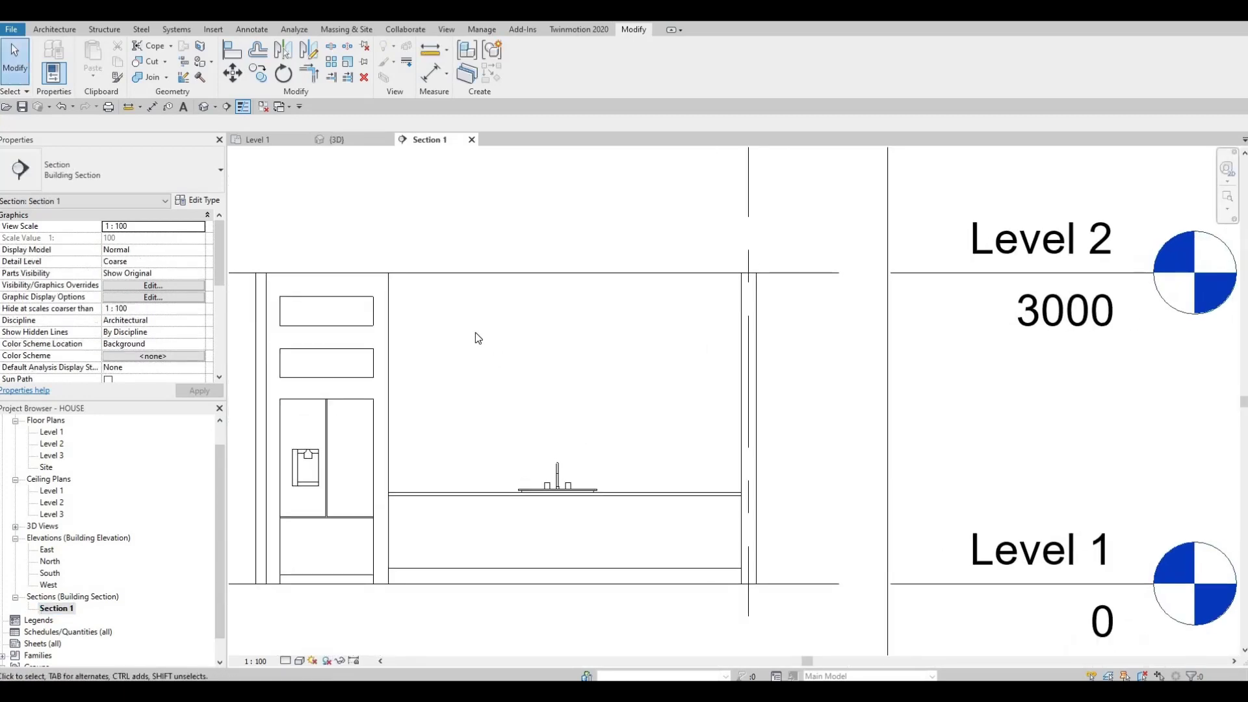
pyautogui.moveTo(519, 299); pyautogui.dragTo(516, 298, button='middle')
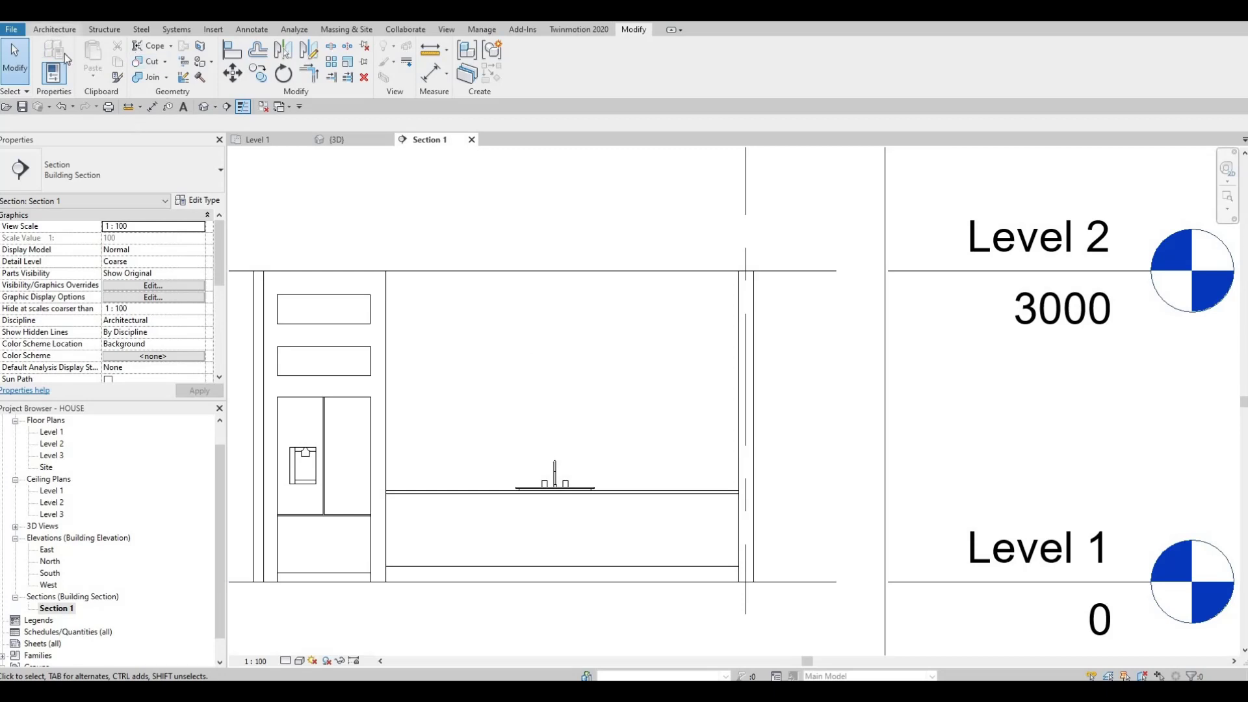
pyautogui.click(54, 29)
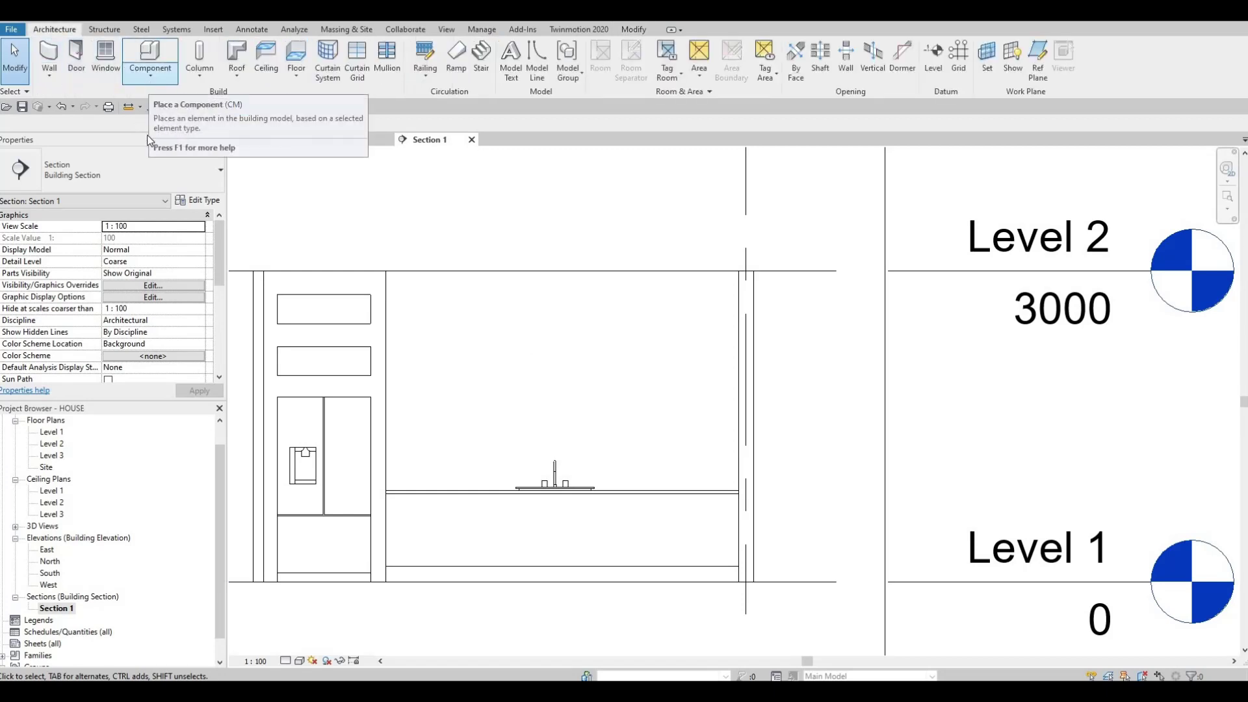
pyautogui.click(150, 79)
pyautogui.click(156, 129)
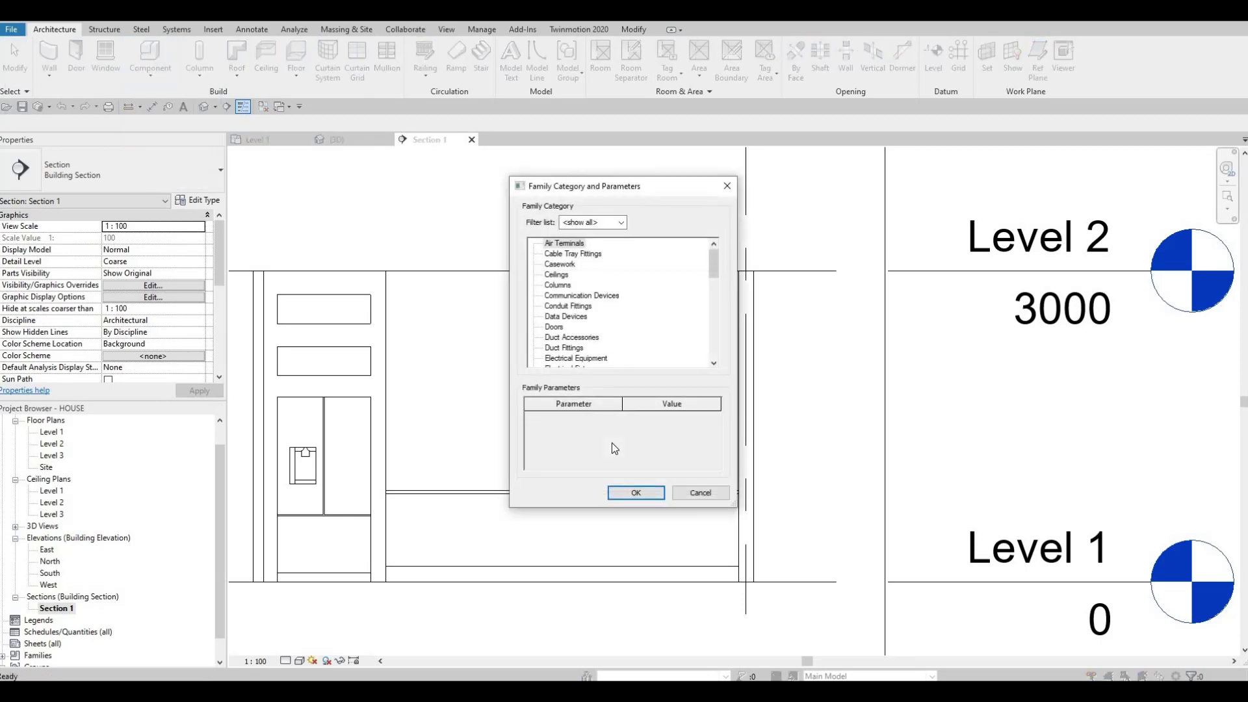
pyautogui.scroll(-4, 595, 347)
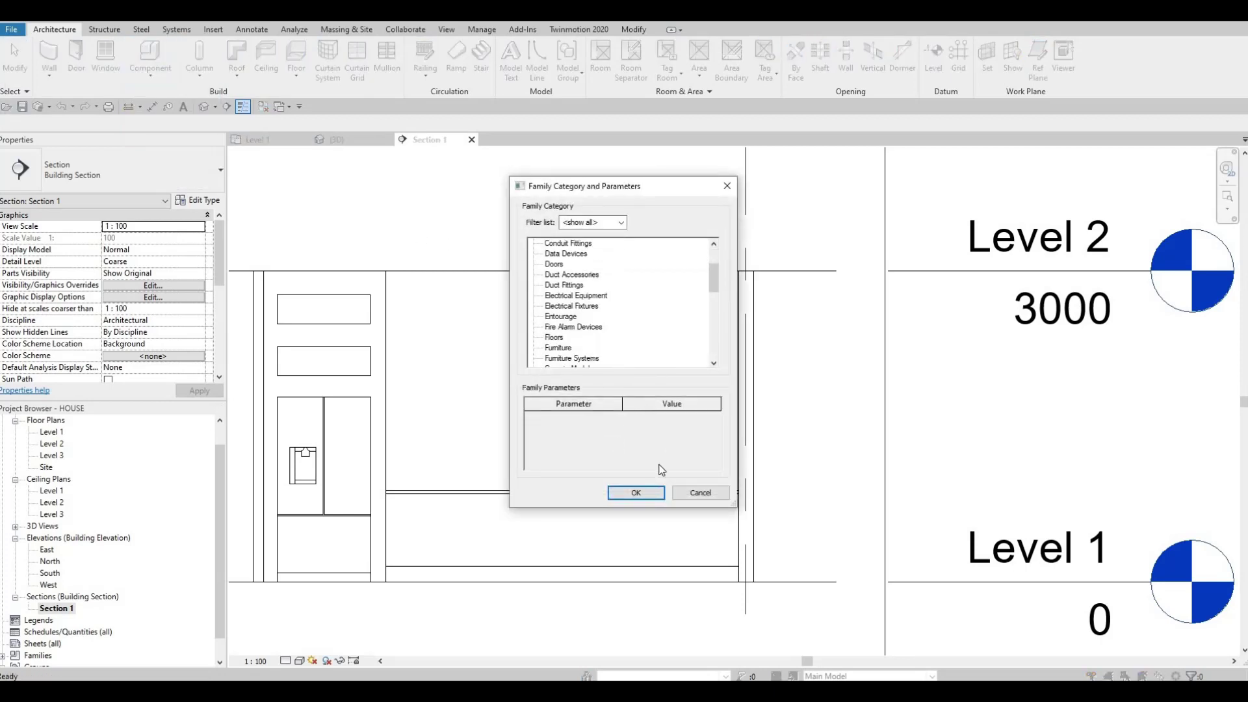
pyautogui.press('g')
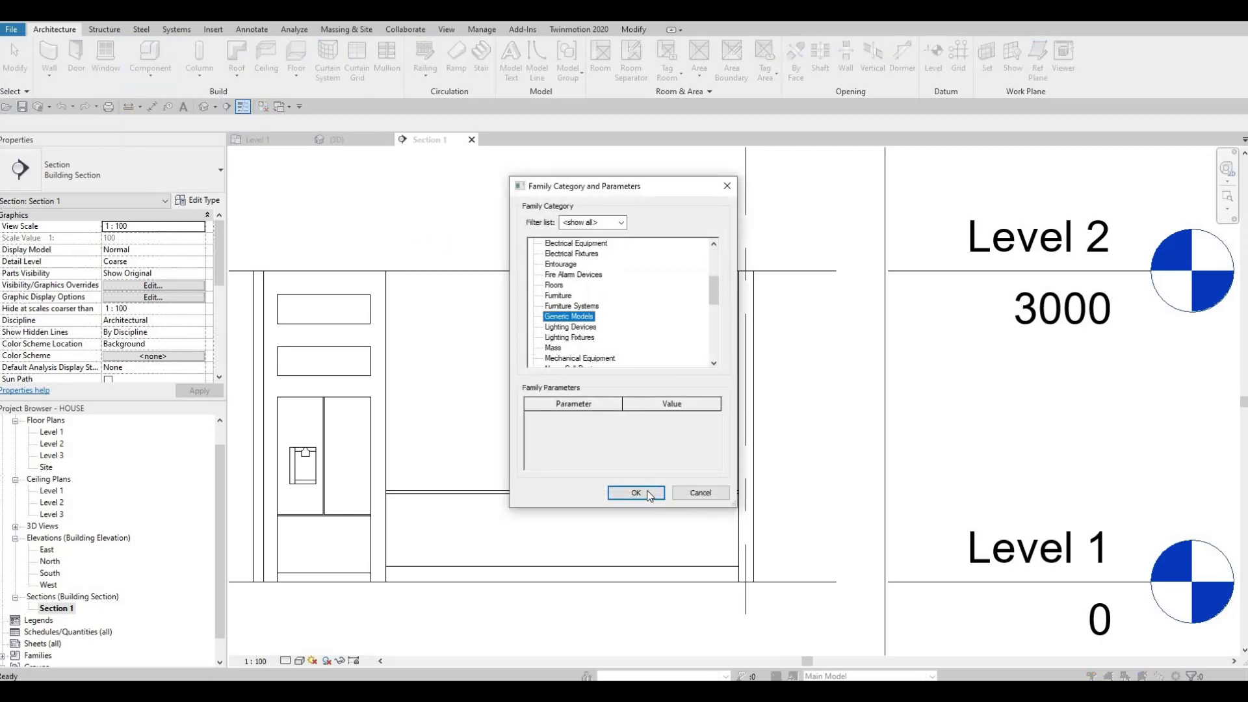
pyautogui.click(636, 493)
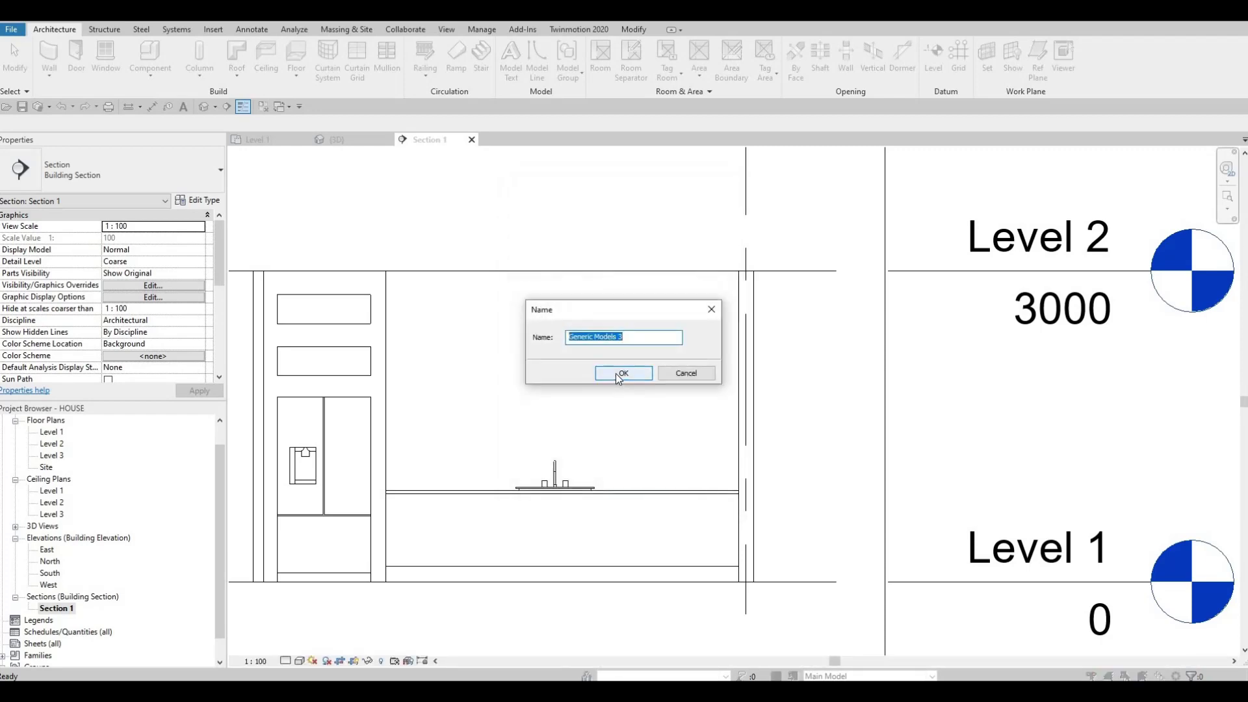
pyautogui.press('Return')
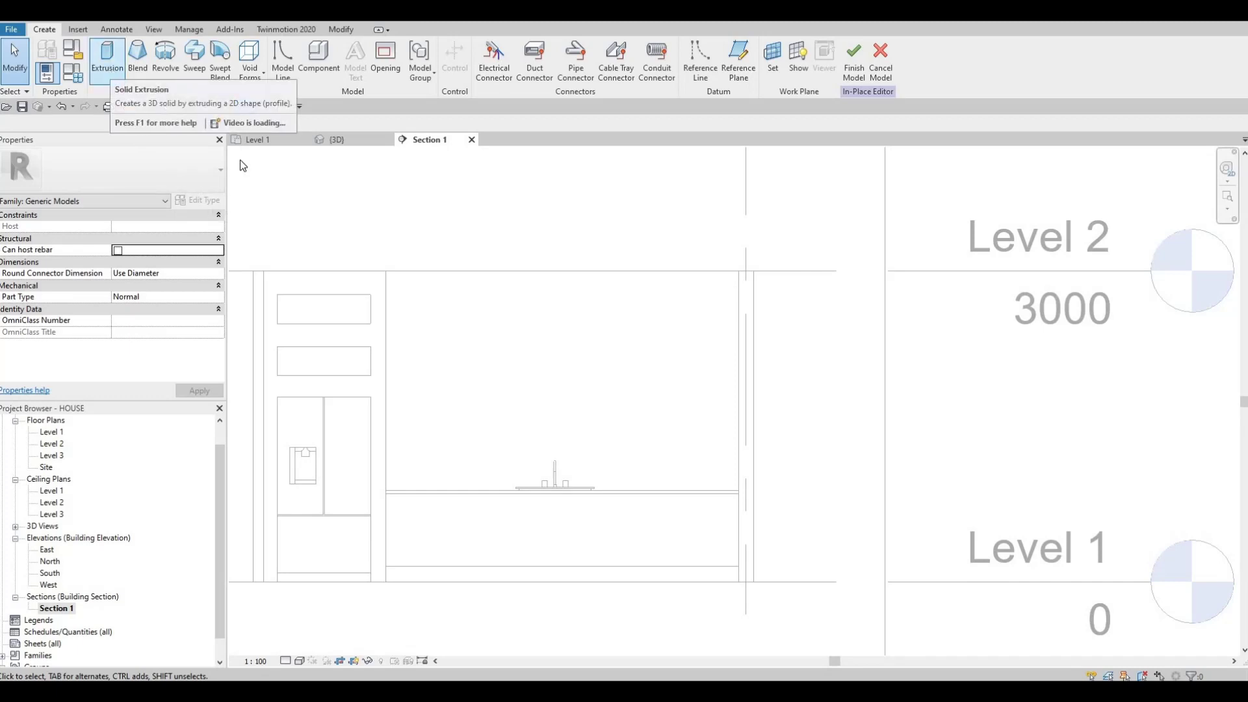
# Start a solid extrusion on the exterior wall's plane and sketch a rectangle about 3400 by 867 mm from Level 2 down, above the sink counter
pyautogui.click(108, 59)
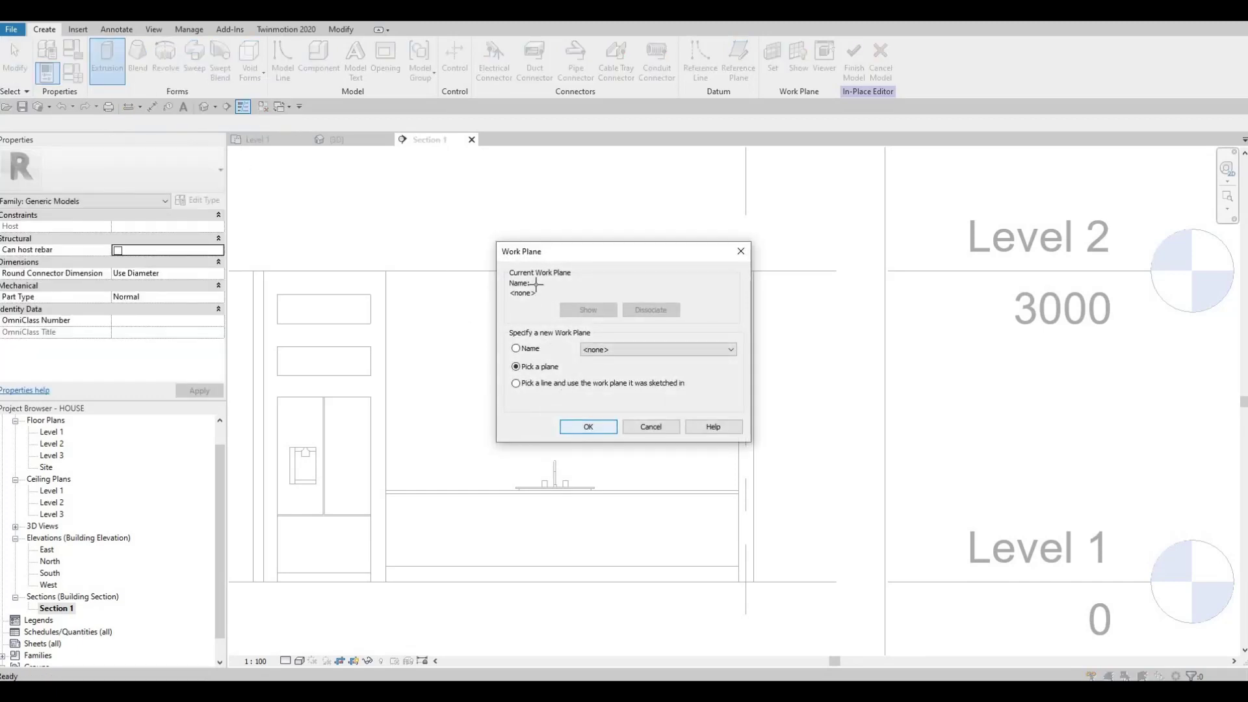
pyautogui.click(587, 427)
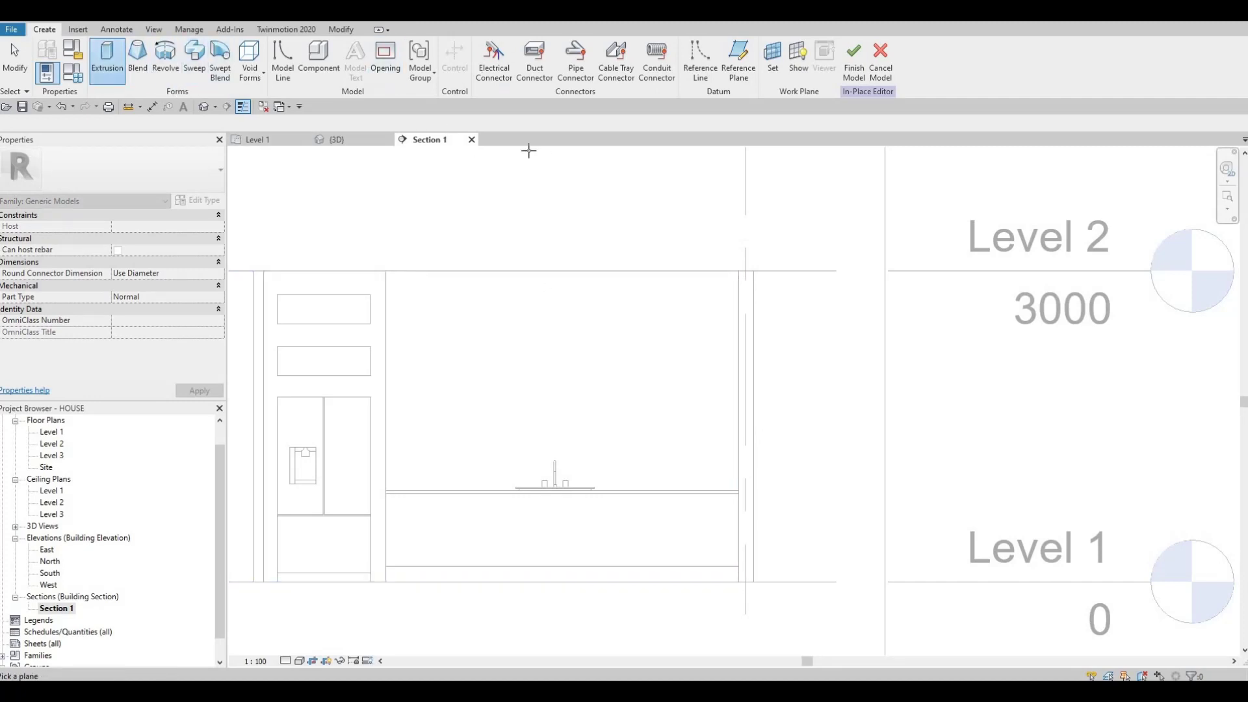
pyautogui.click(568, 272)
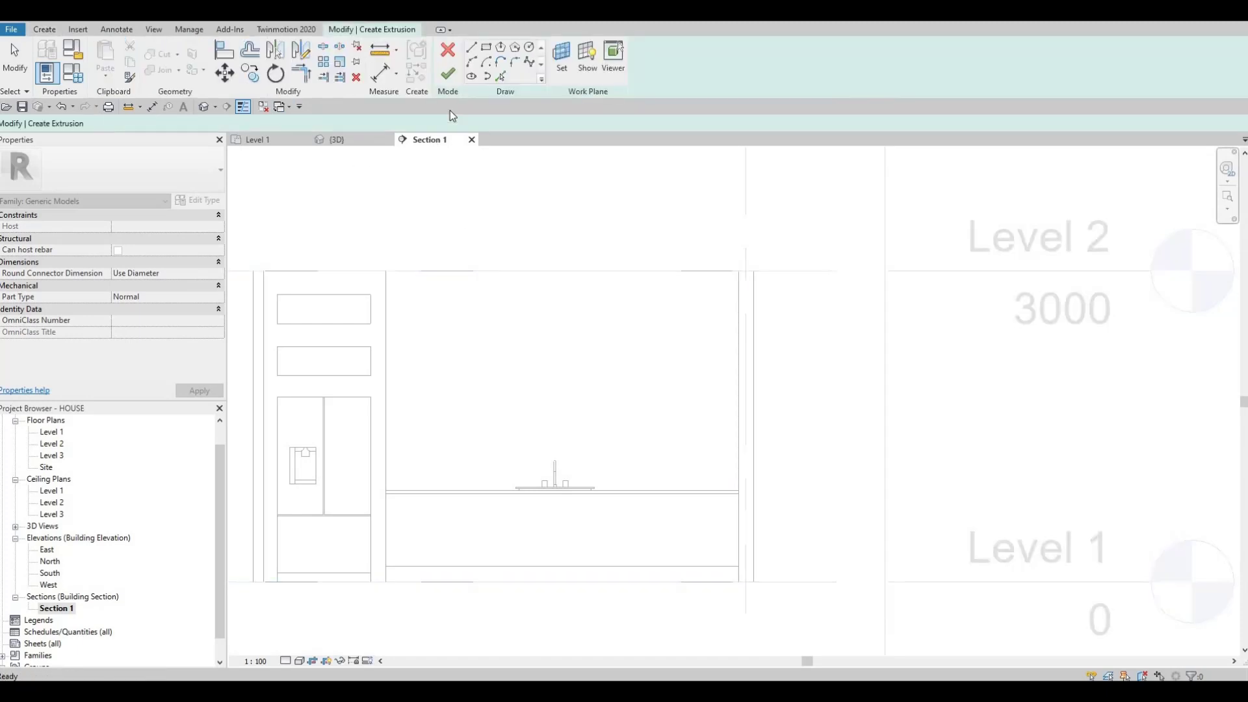
pyautogui.click(487, 47)
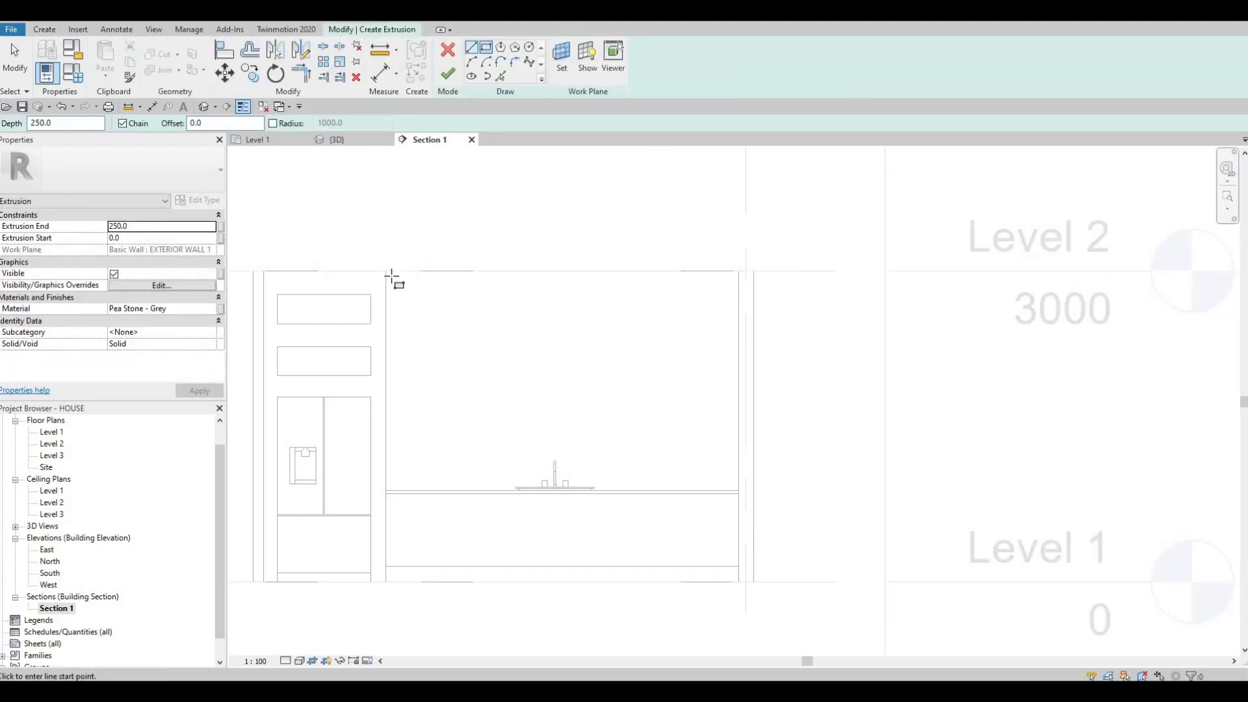
pyautogui.click(386, 272)
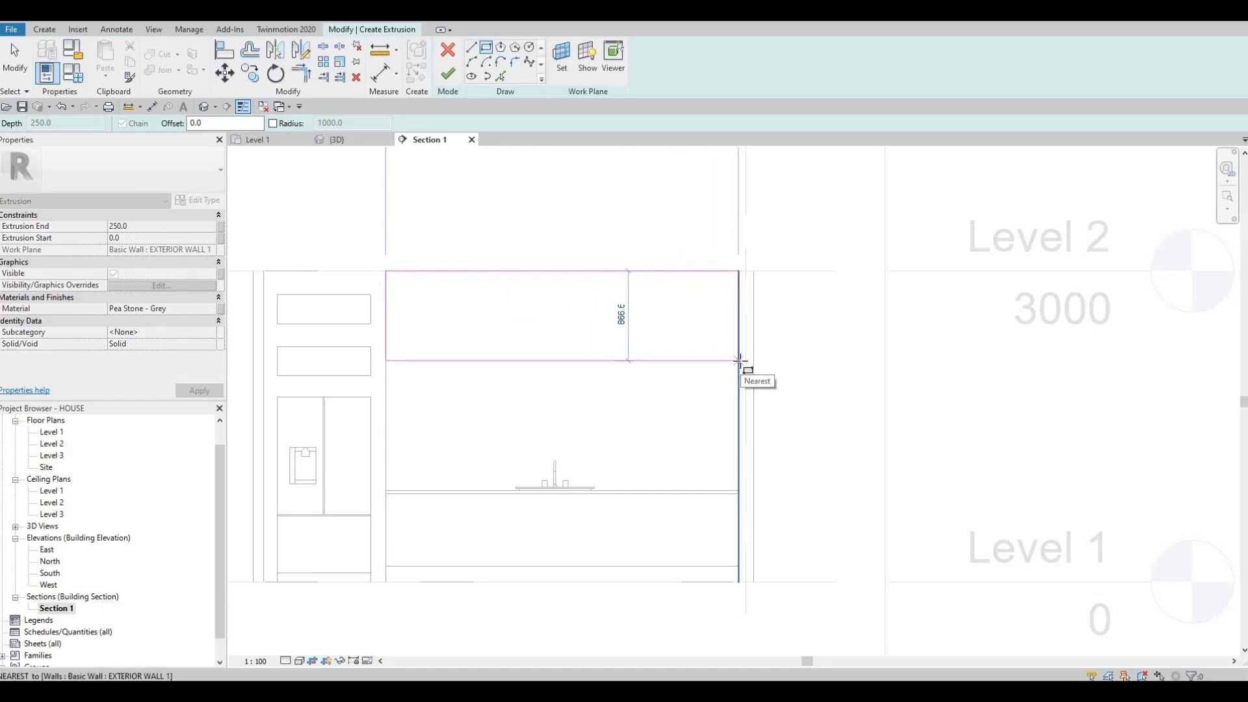
pyautogui.click(735, 363)
pyautogui.press('Escape')
pyautogui.press('Escape')
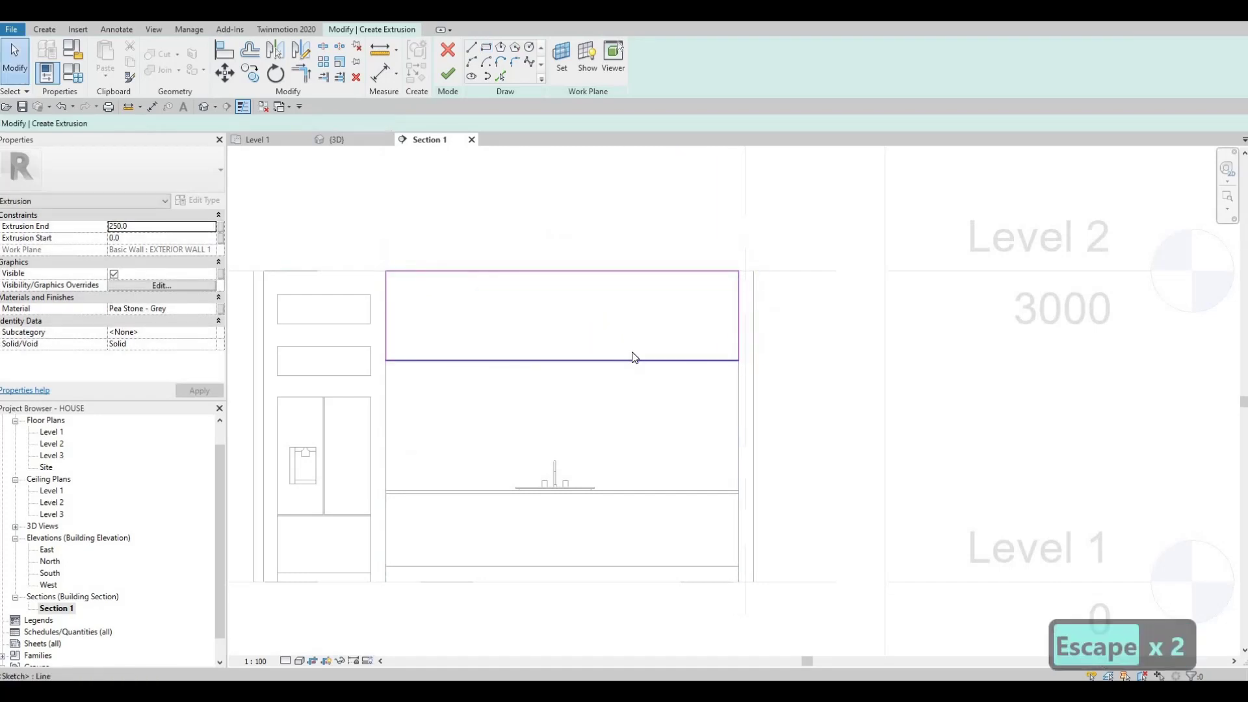
# Set the height of the sketched rectangle above the sink counter to 900 mm
pyautogui.click(633, 360)
pyautogui.click(754, 324)
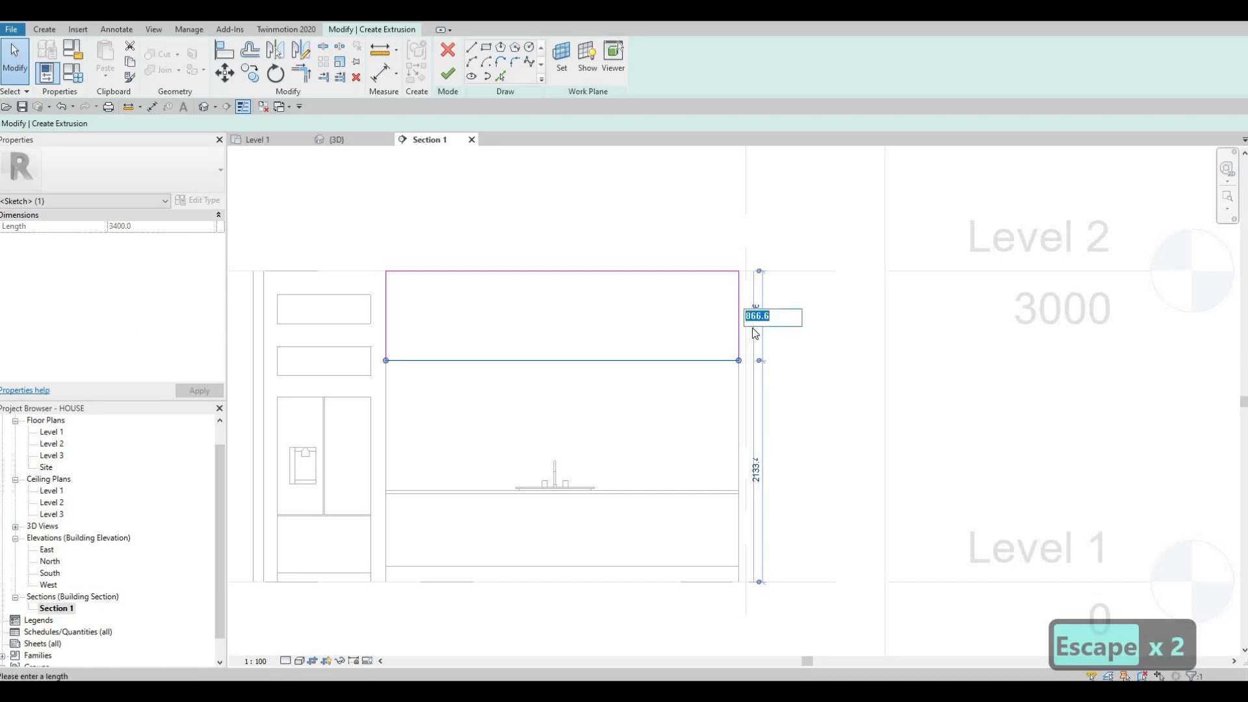
pyautogui.write('900')
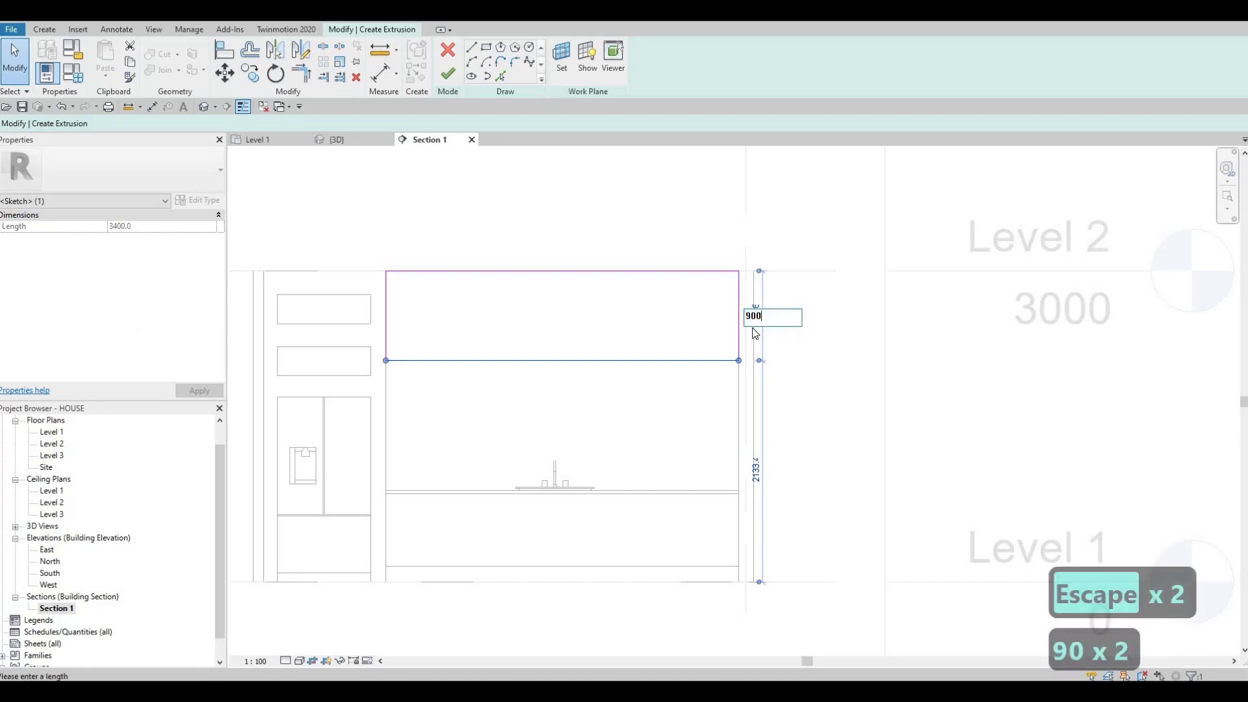
pyautogui.press('Return')
pyautogui.press('Escape')
pyautogui.press('Escape')
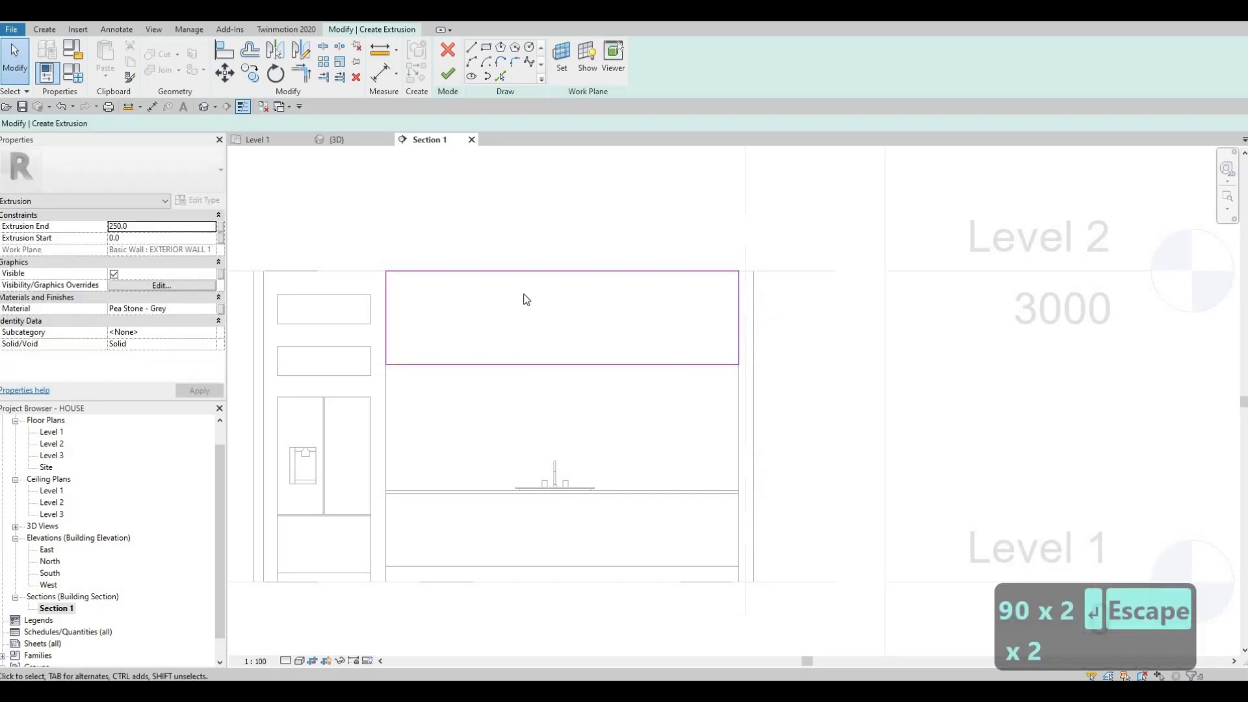
# Set the extrusion end of the upper block to 500 mm
pyautogui.scroll(-1, 563, 283)
pyautogui.moveTo(553, 325); pyautogui.dragTo(521, 343, button='middle')
pyautogui.scroll(1, 530, 354)
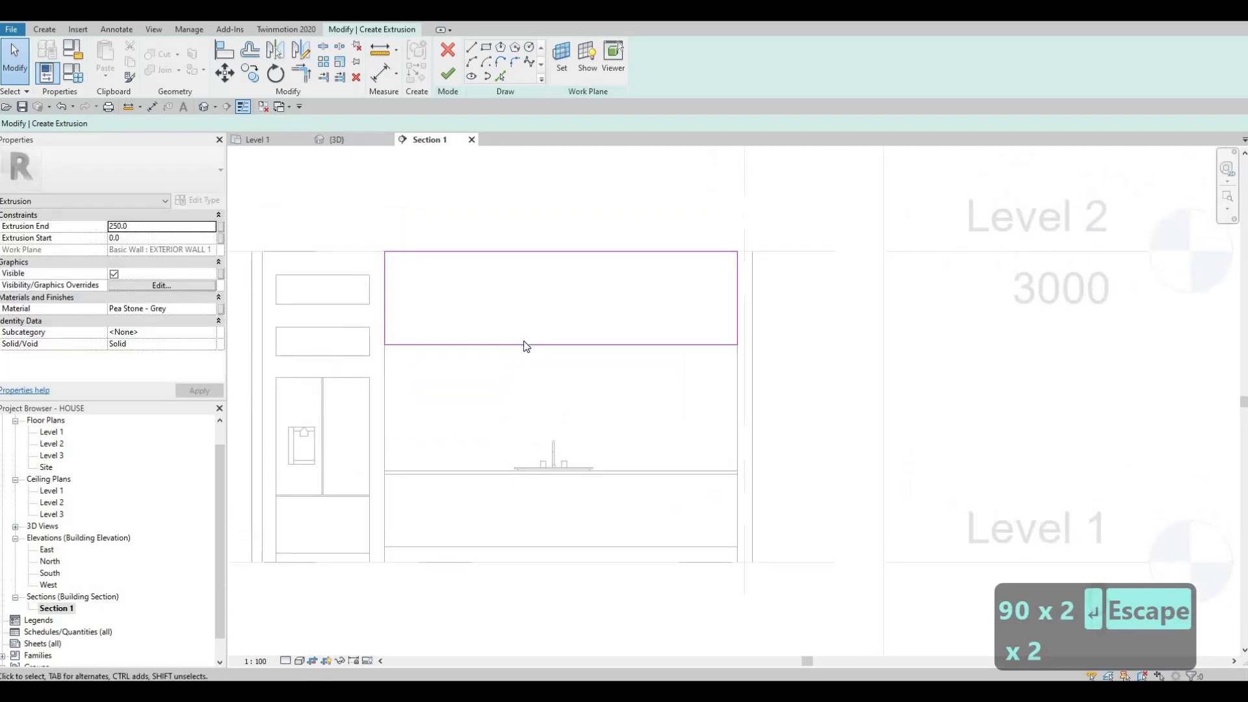
pyautogui.click(149, 227)
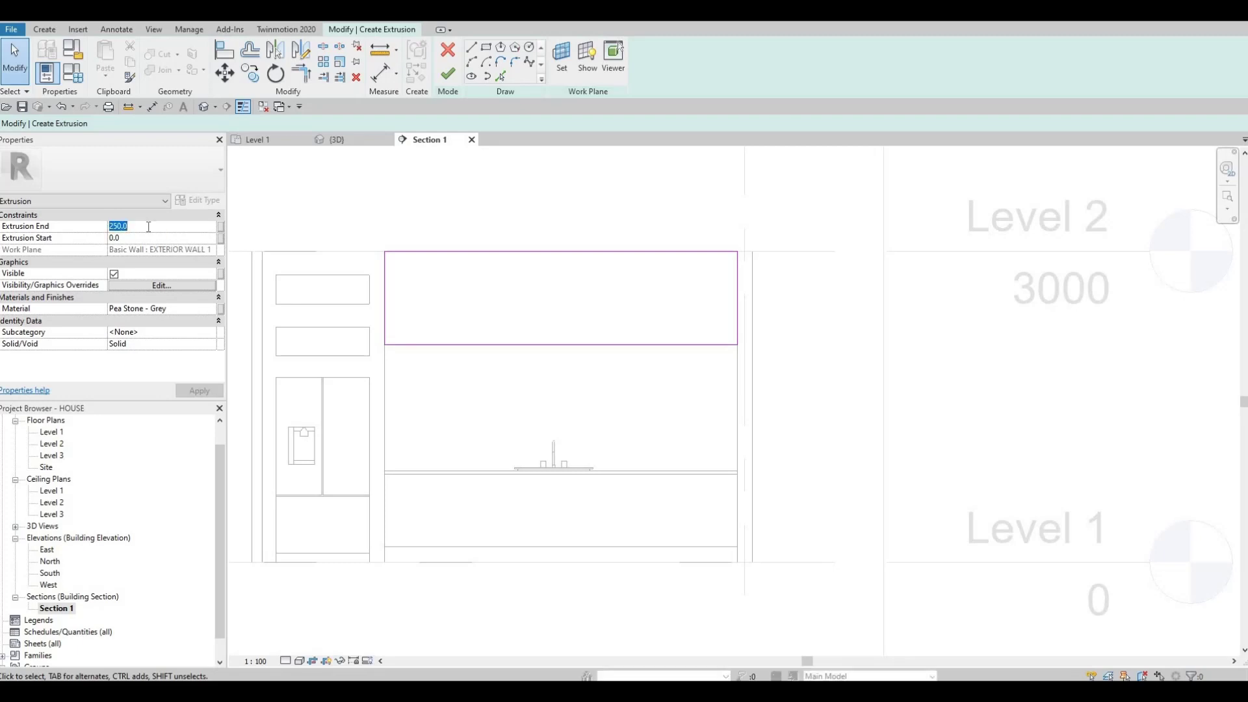
pyautogui.write('500')
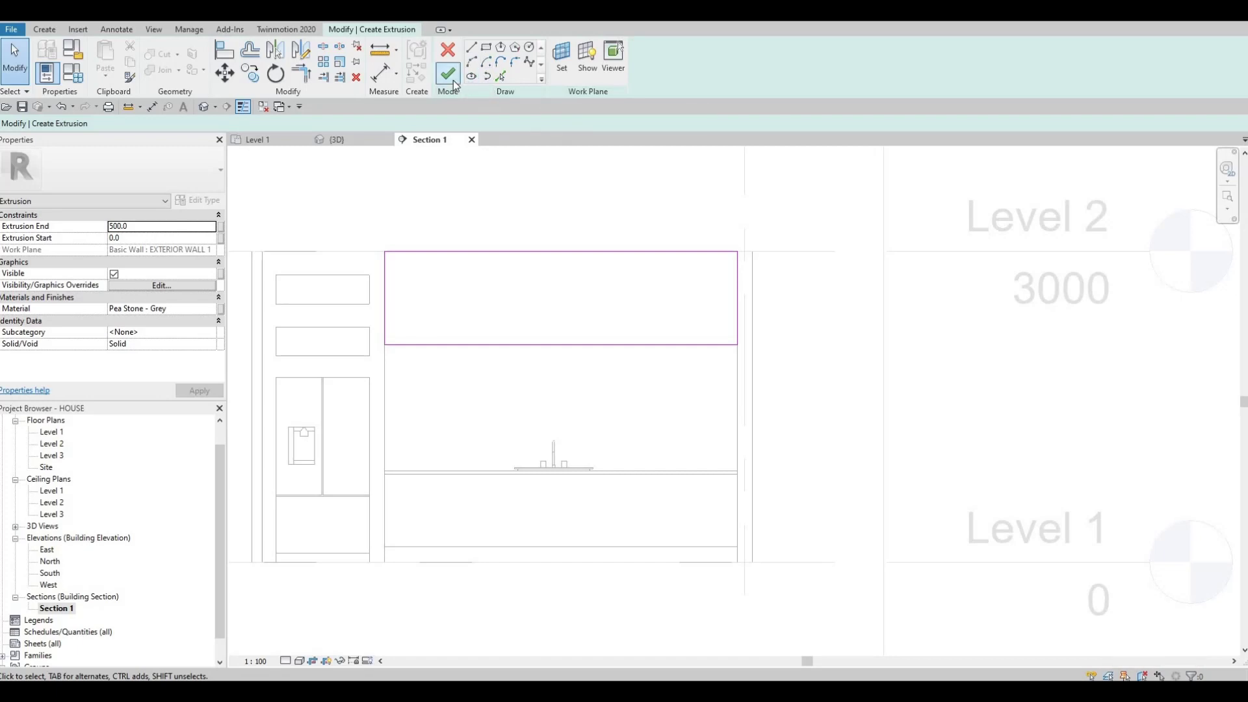
# Add Wall Texture, Stucco, Coarse from the AEC plaster materials and assign it to the extrusion
pyautogui.click(208, 310)
pyautogui.click(205, 310)
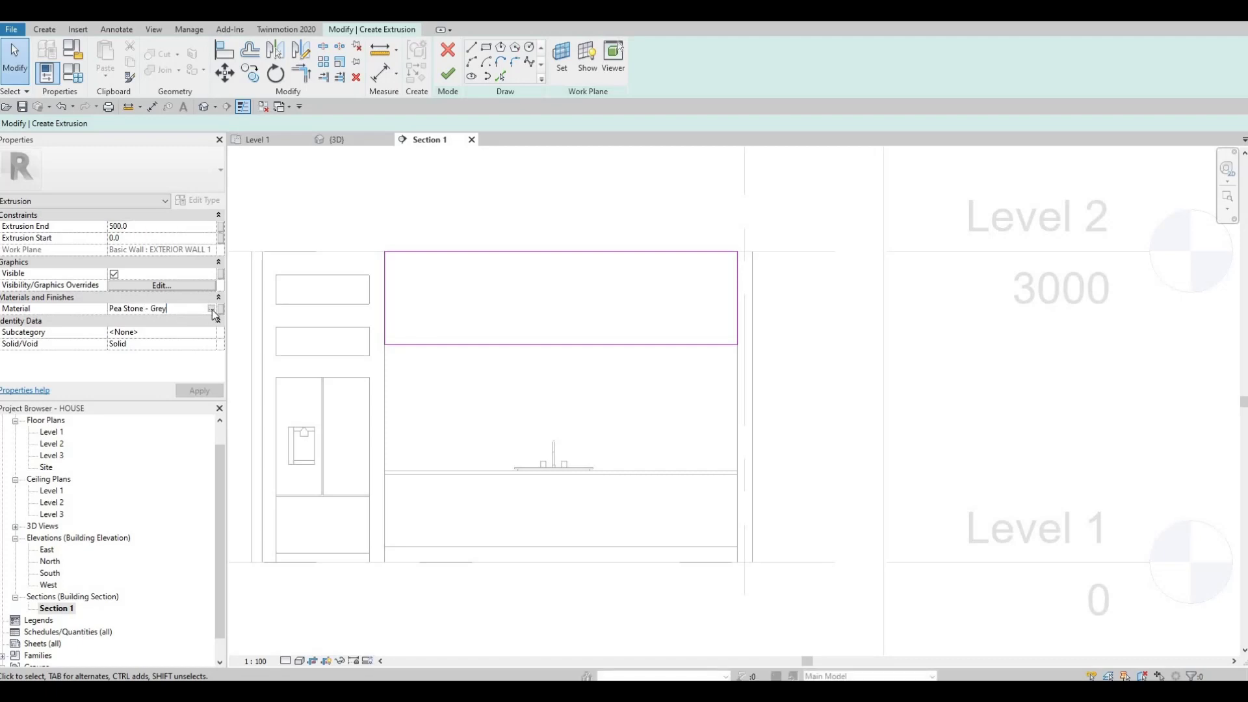
pyautogui.click(212, 310)
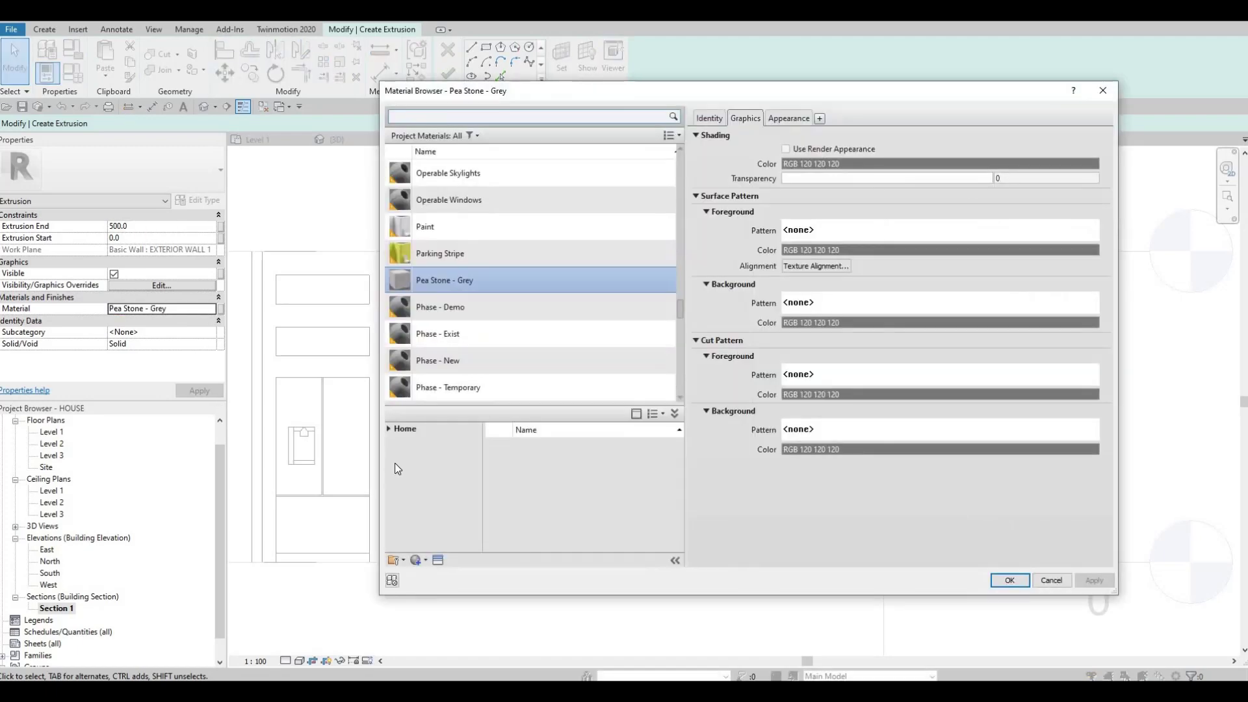
pyautogui.click(390, 431)
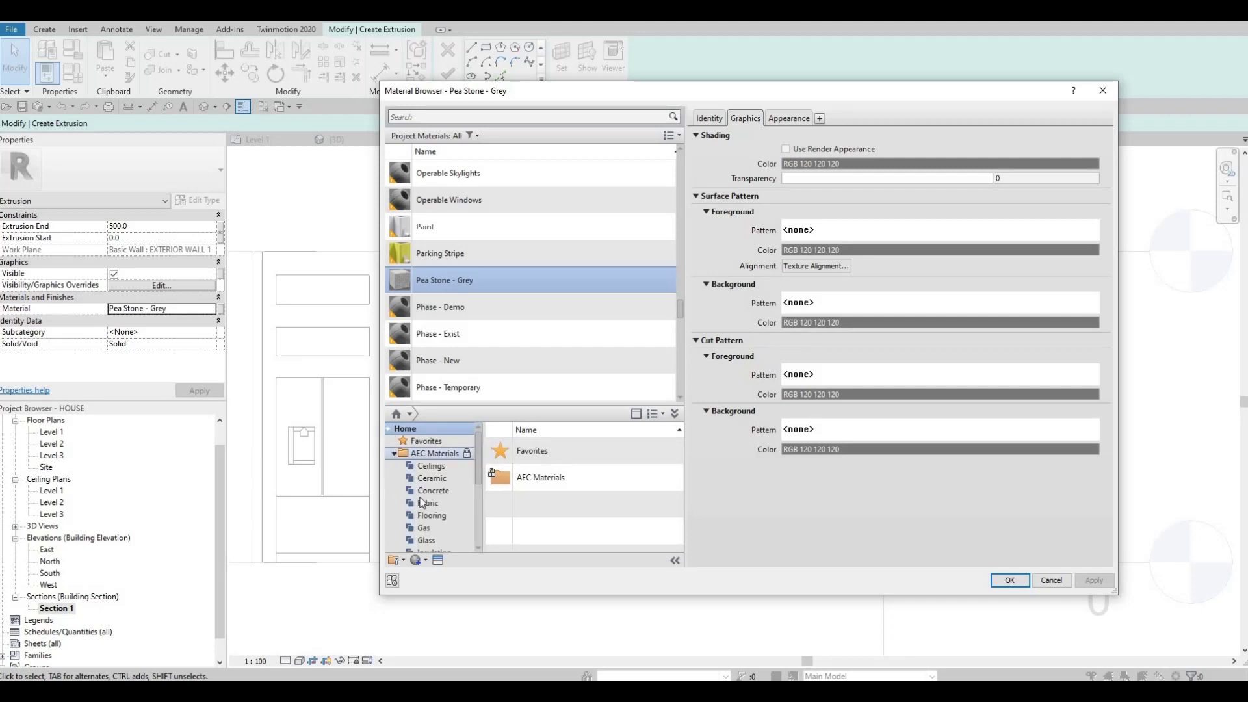
pyautogui.scroll(-5, 421, 502)
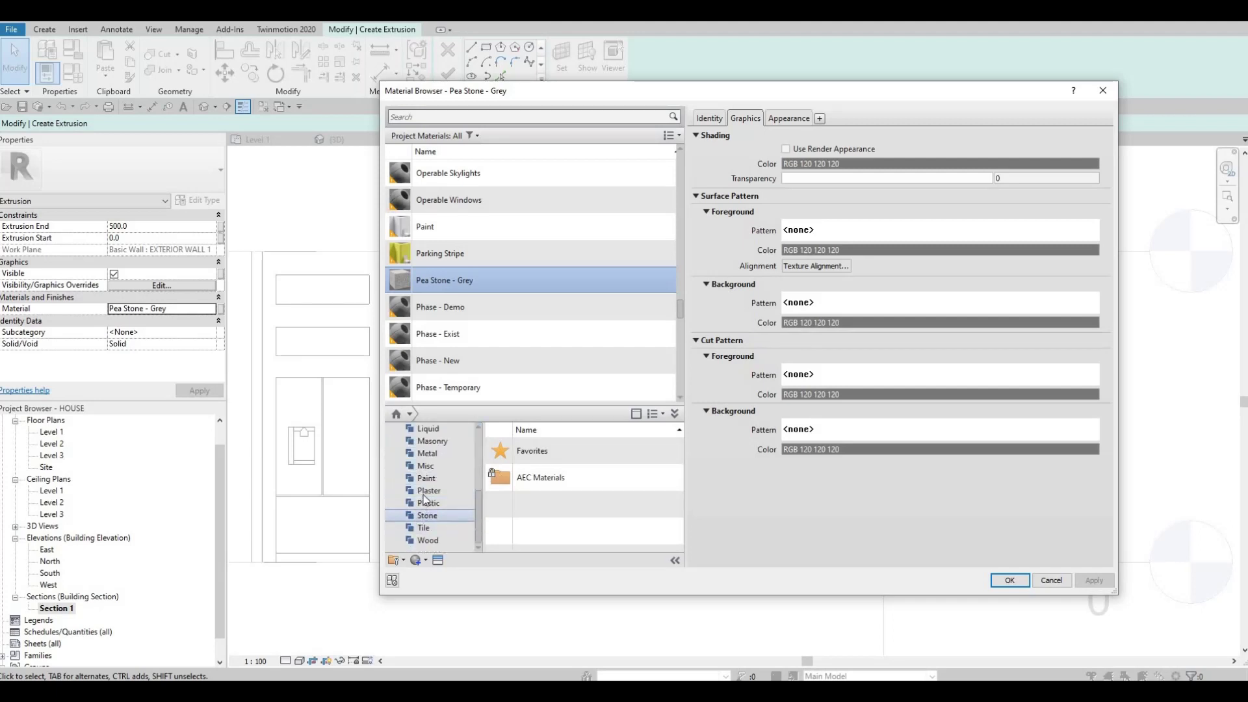
pyautogui.click(428, 490)
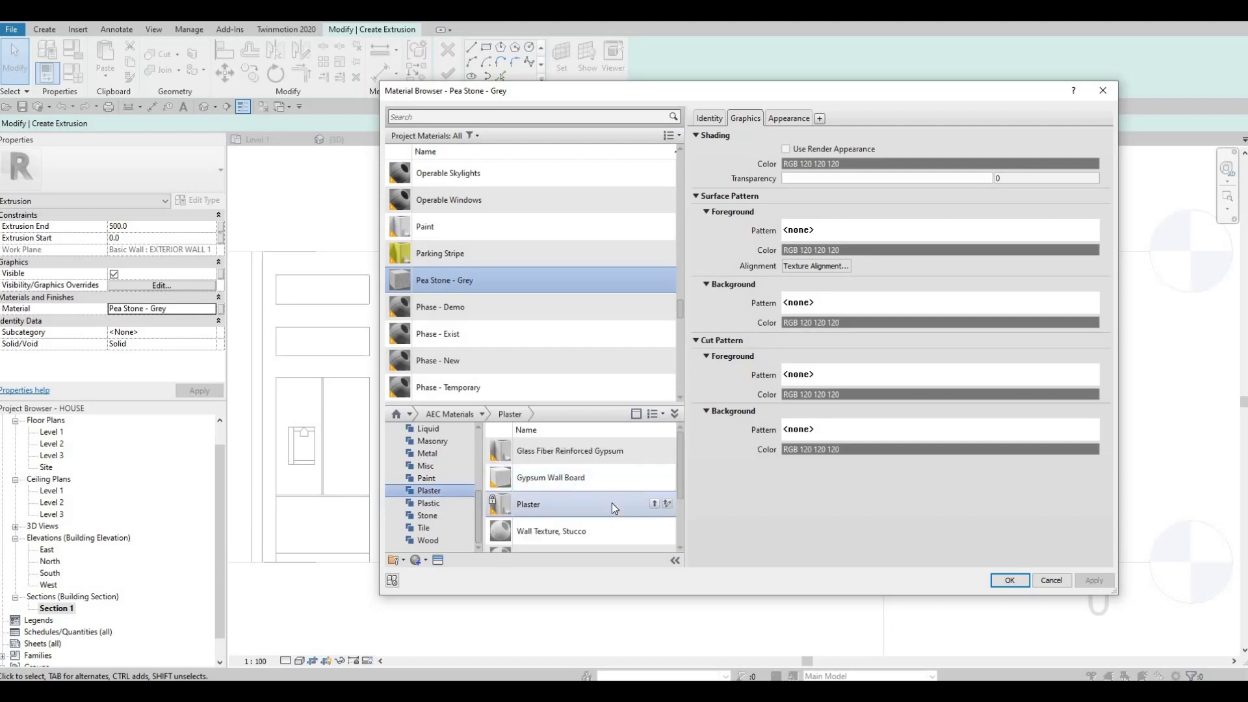
pyautogui.scroll(-2, 591, 530)
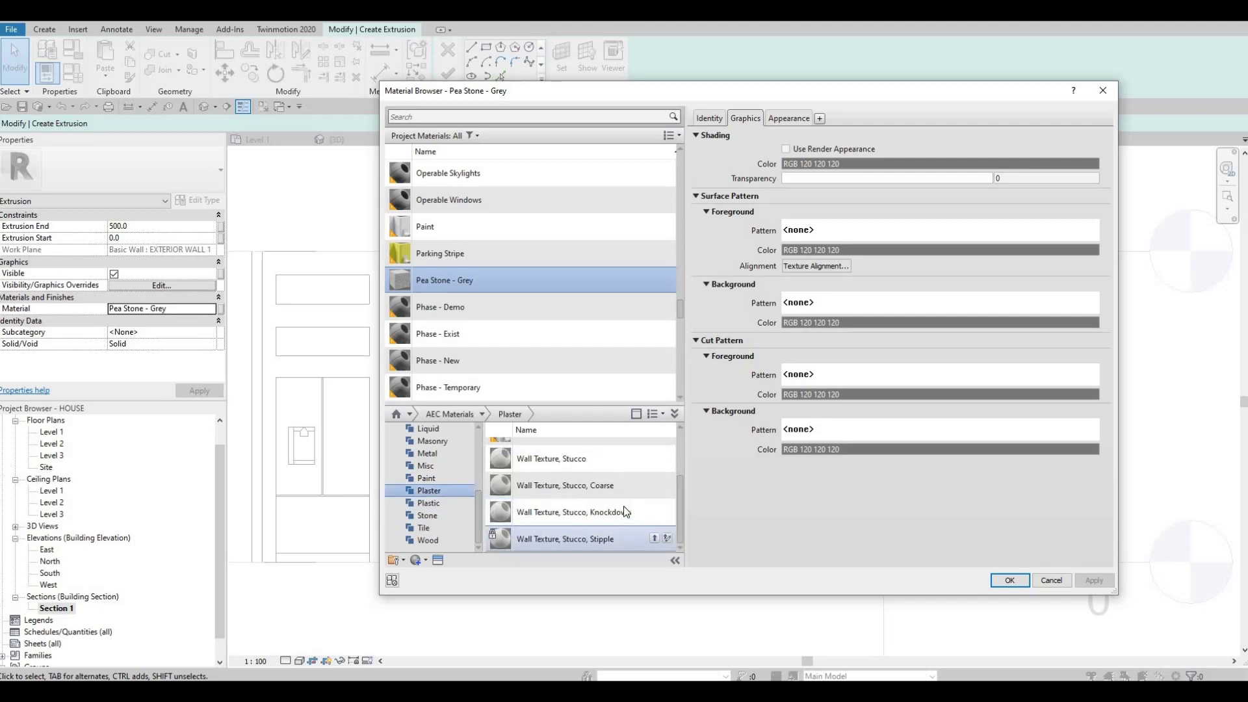
pyautogui.click(663, 477)
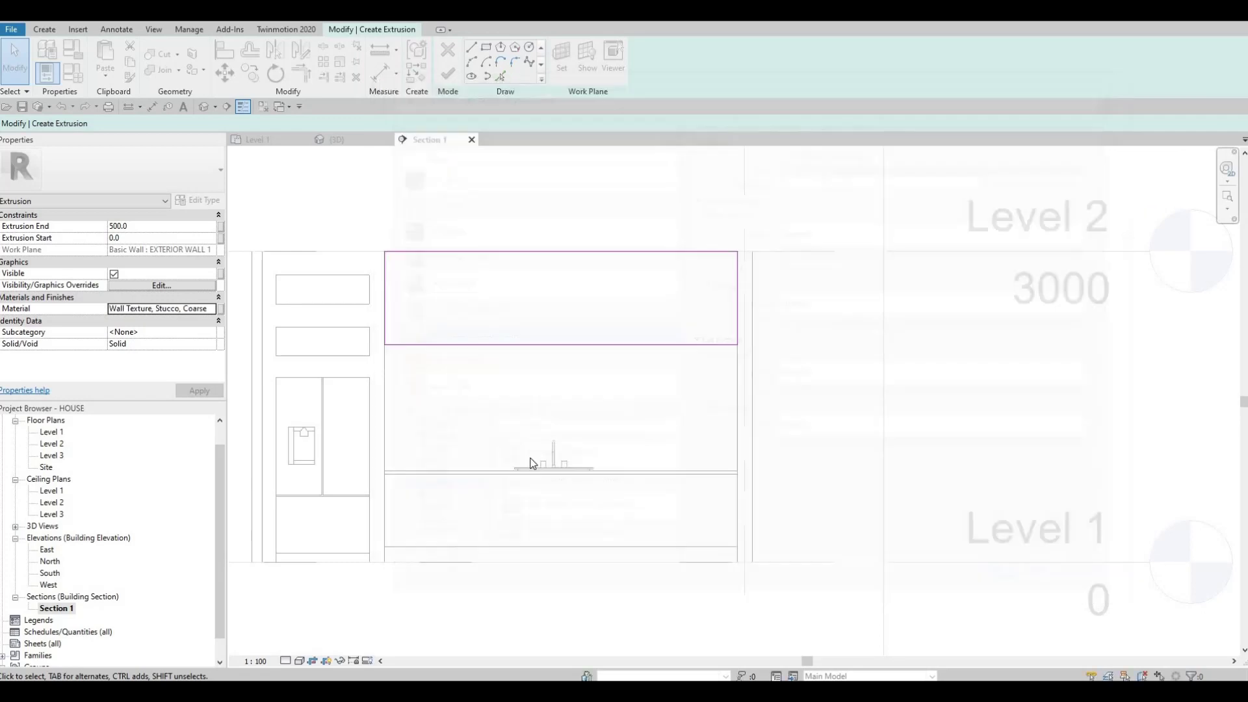
pyautogui.click(1010, 580)
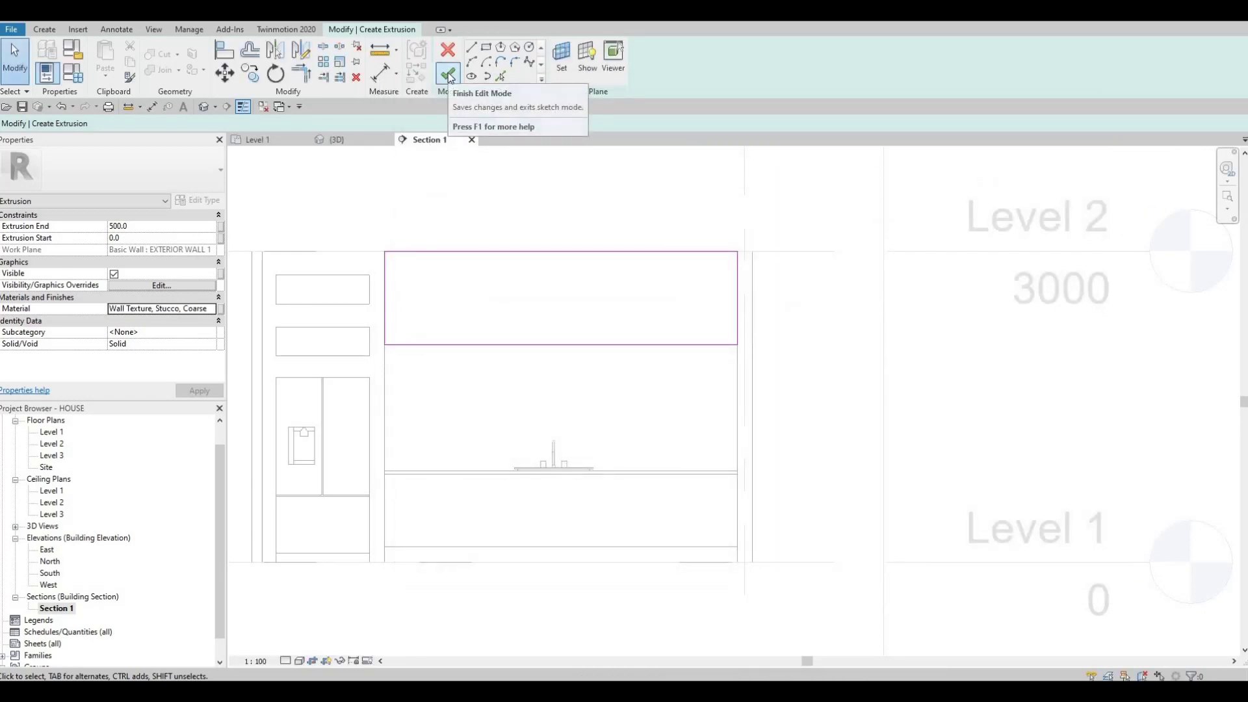
# Finish the extrusion sketch, switch to the 3D view and finish the in-place model
pyautogui.click(448, 77)
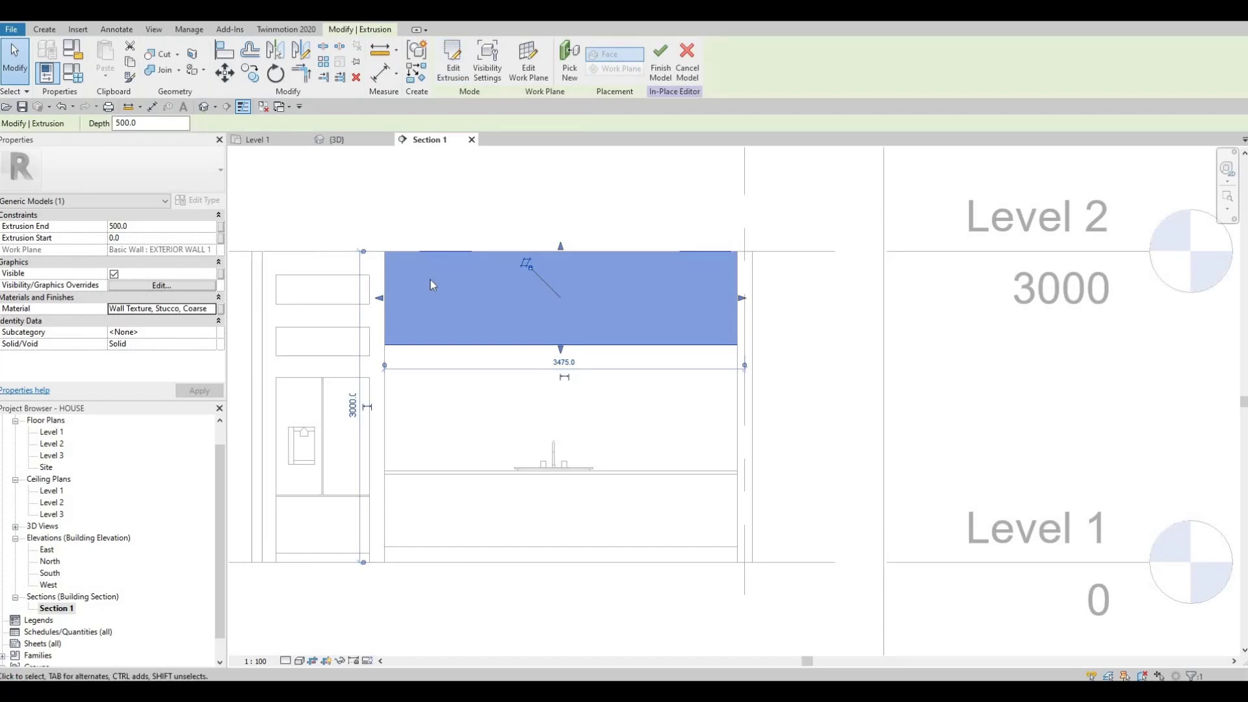
pyautogui.click(204, 106)
pyautogui.keyDown('shift'); pyautogui.moveTo(451, 321); pyautogui.dragTo(520, 280, button='middle'); pyautogui.keyUp('shift')
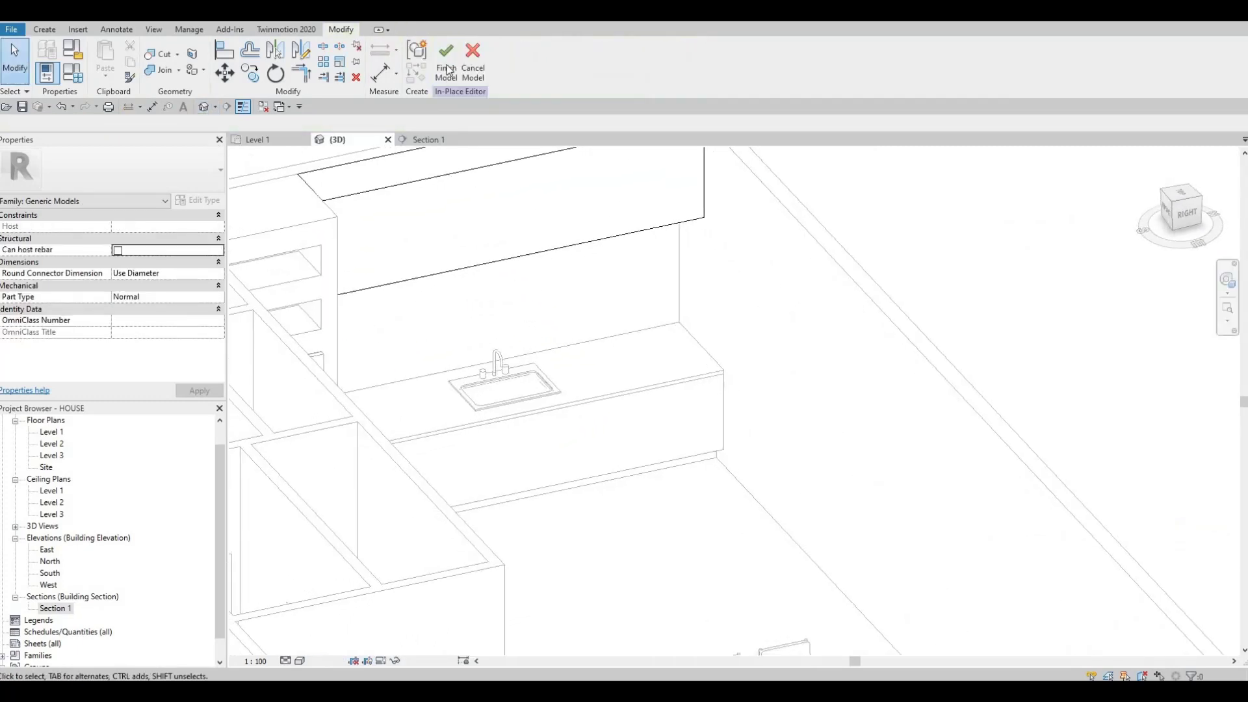
pyautogui.click(447, 70)
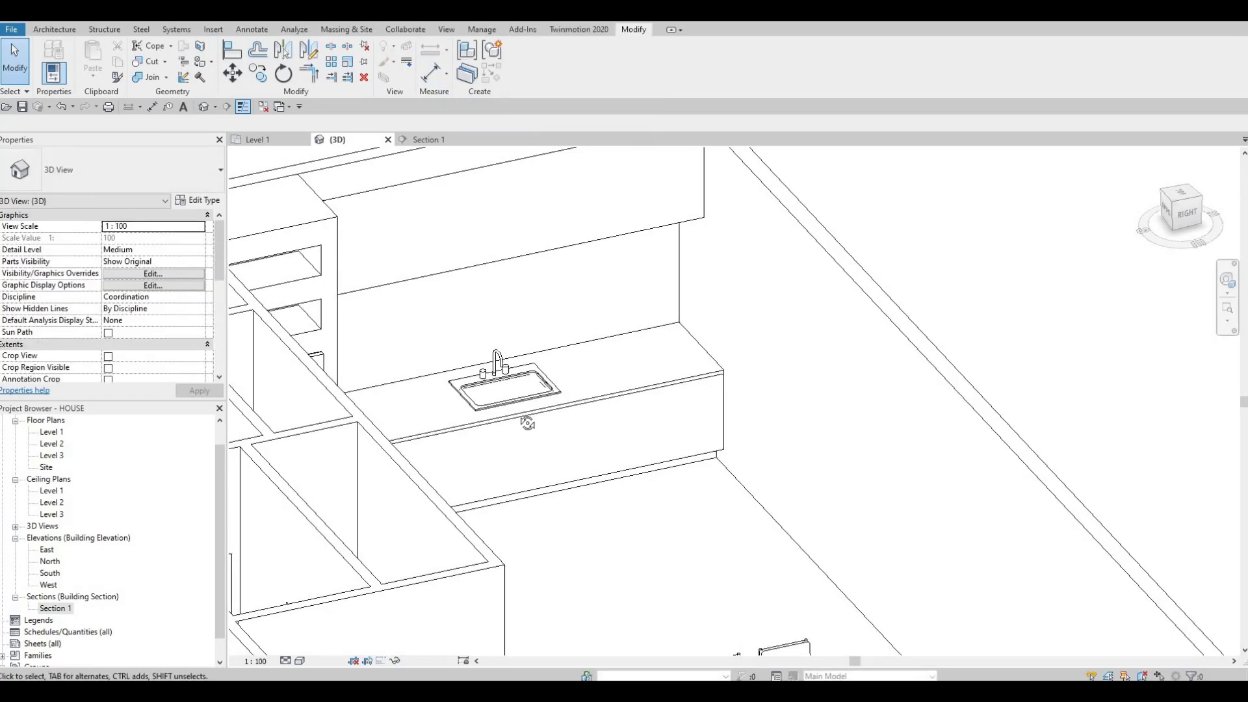
# Inspect the upper block above the sink counter in 3D and return to the Section 1 view
pyautogui.keyDown('shift'); pyautogui.moveTo(484, 422); pyautogui.dragTo(538, 329, button='middle'); pyautogui.keyUp('shift')
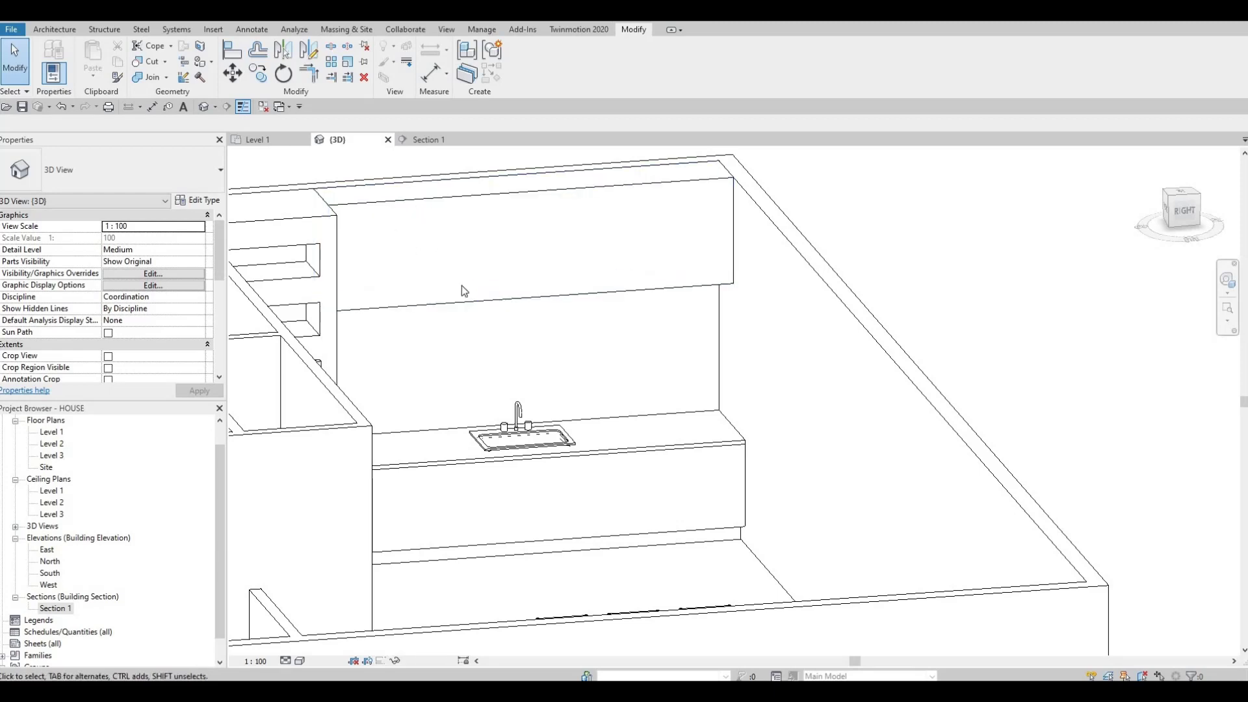
pyautogui.keyDown('shift'); pyautogui.moveTo(512, 503); pyautogui.dragTo(380, 503, button='middle'); pyautogui.keyUp('shift')
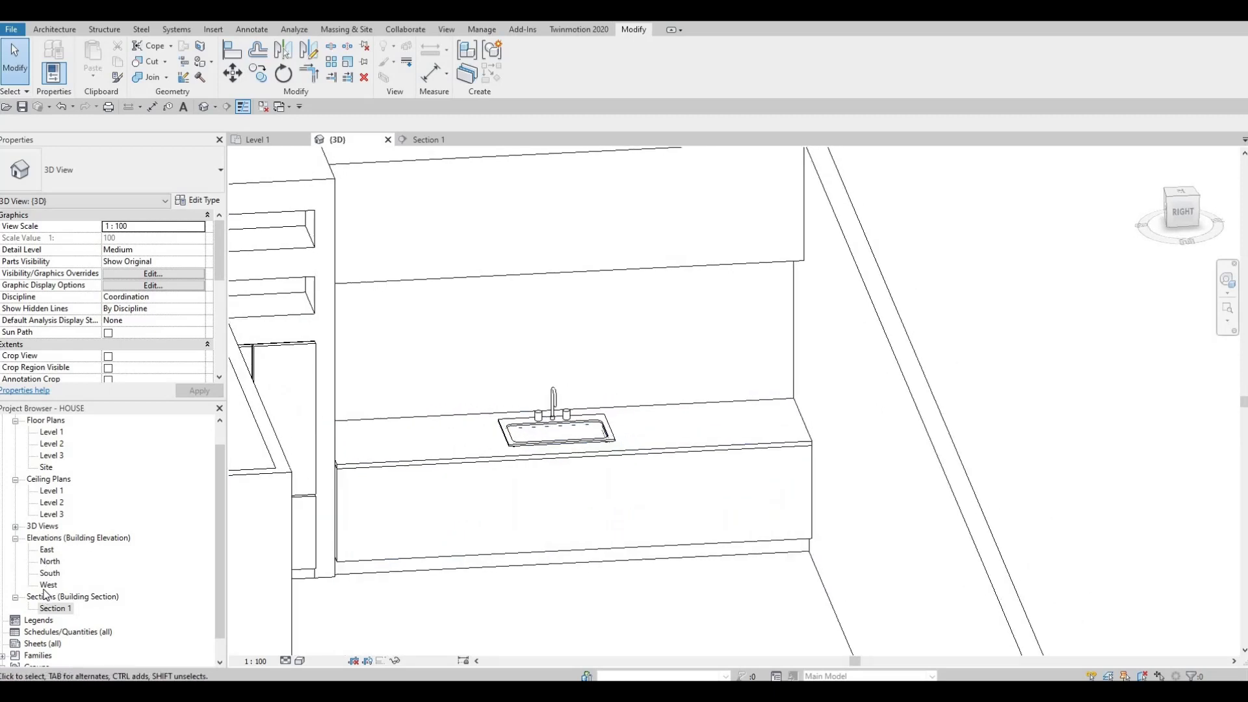
pyautogui.doubleClick(55, 610)
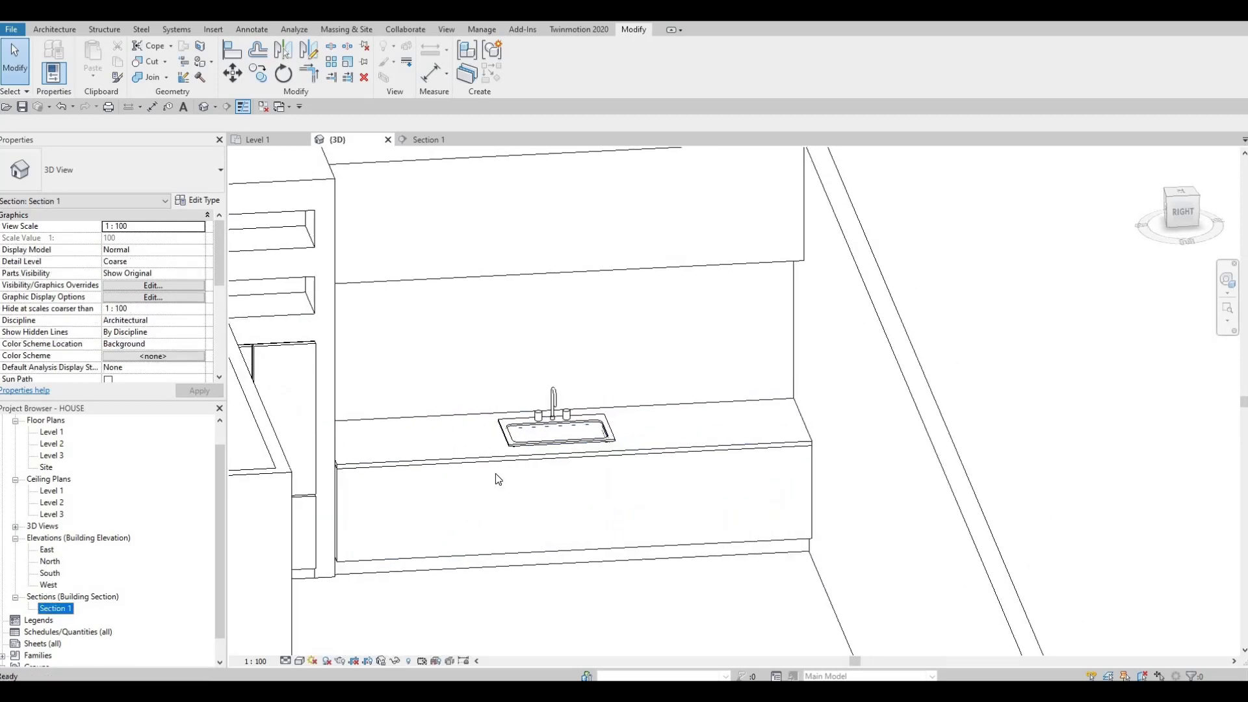
pyautogui.scroll(2, 508, 491)
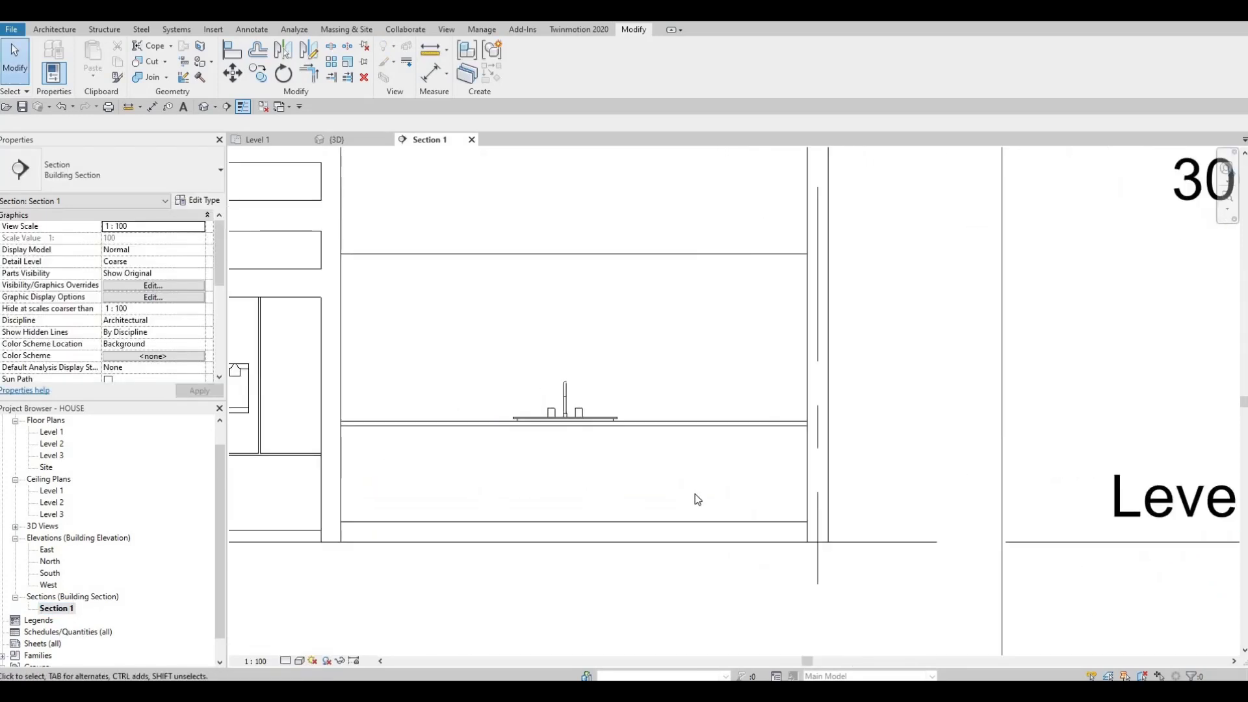
# Start a new in-place model in the Generic Models category, accepting the suggested name Generic Models 4
pyautogui.scroll(-2, 474, 351)
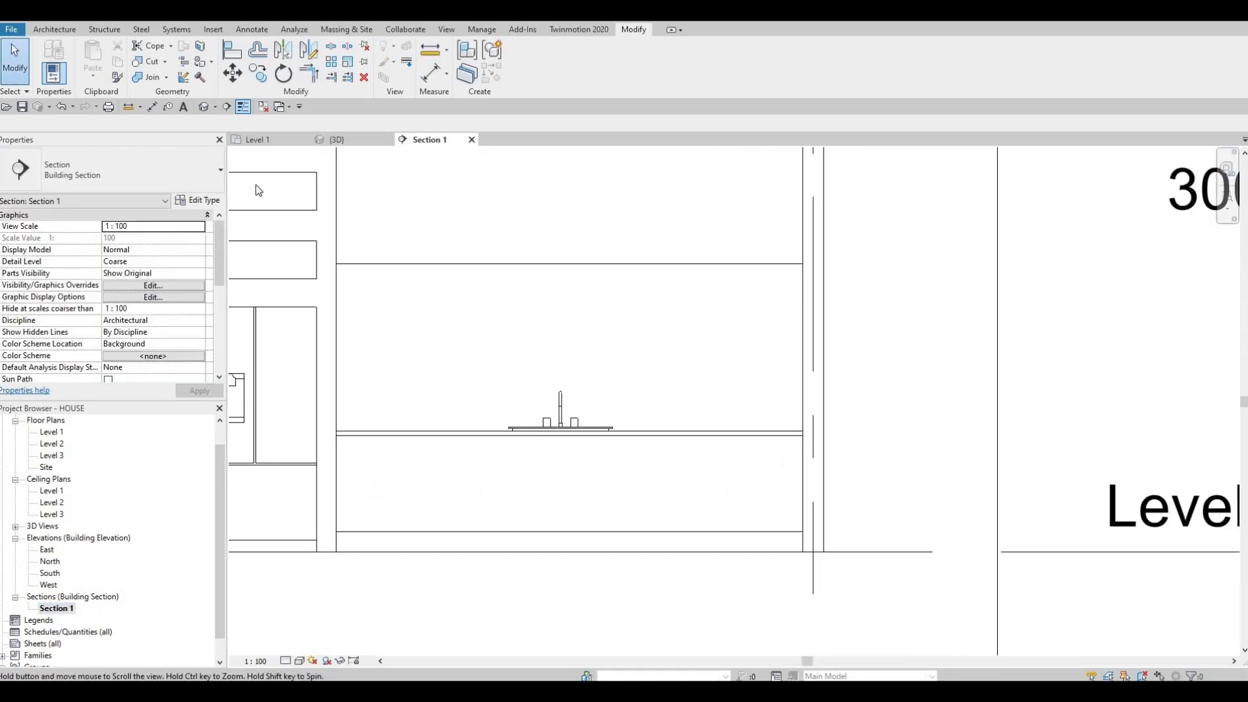
pyautogui.click(54, 29)
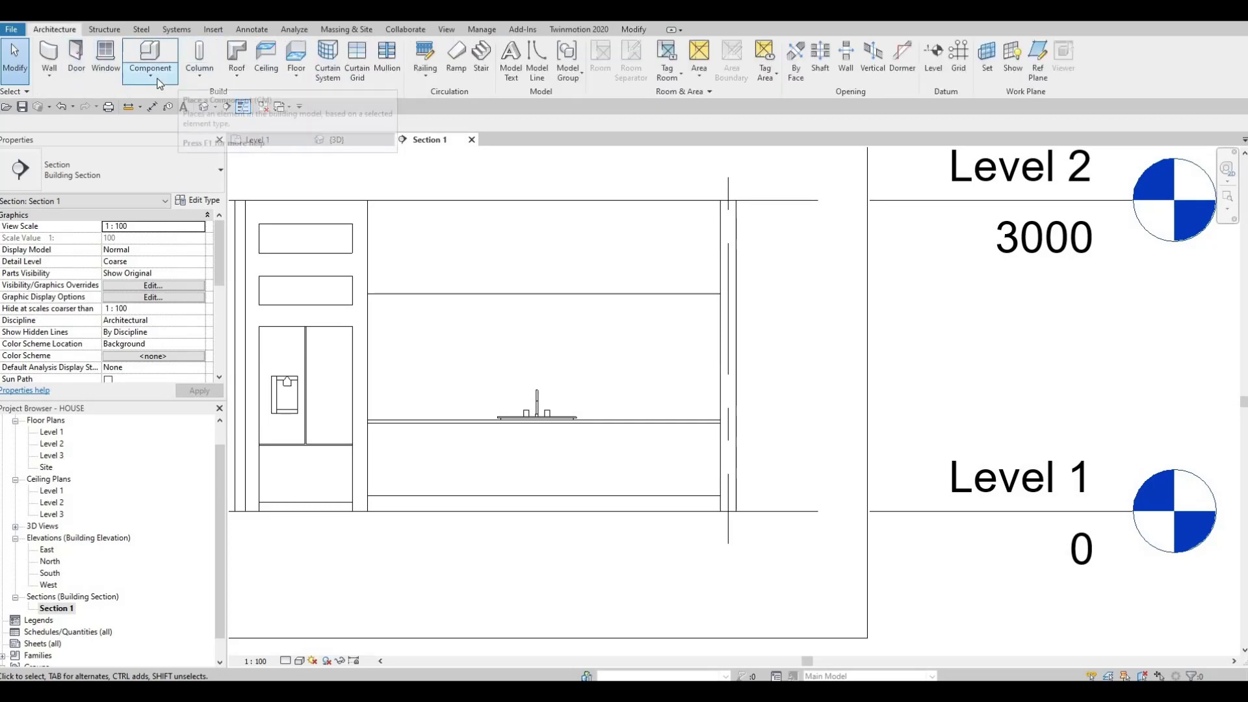
pyautogui.click(174, 81)
pyautogui.click(162, 130)
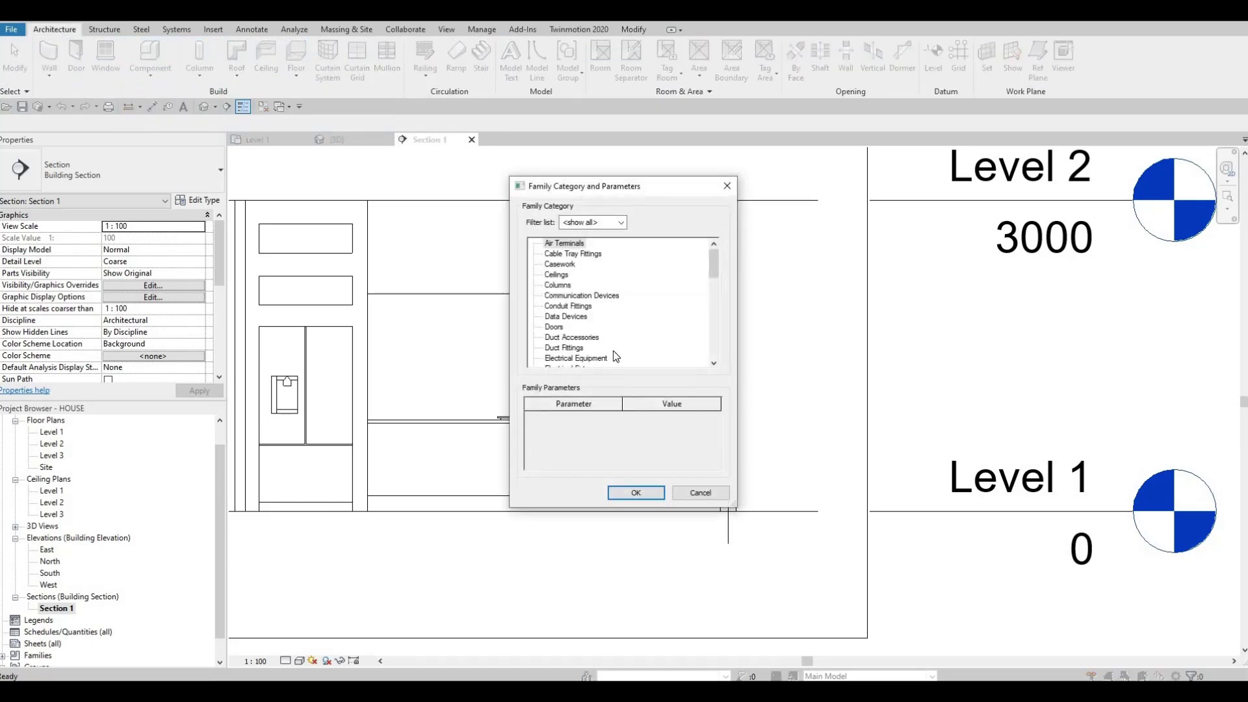
pyautogui.scroll(-3, 611, 332)
pyautogui.click(575, 337)
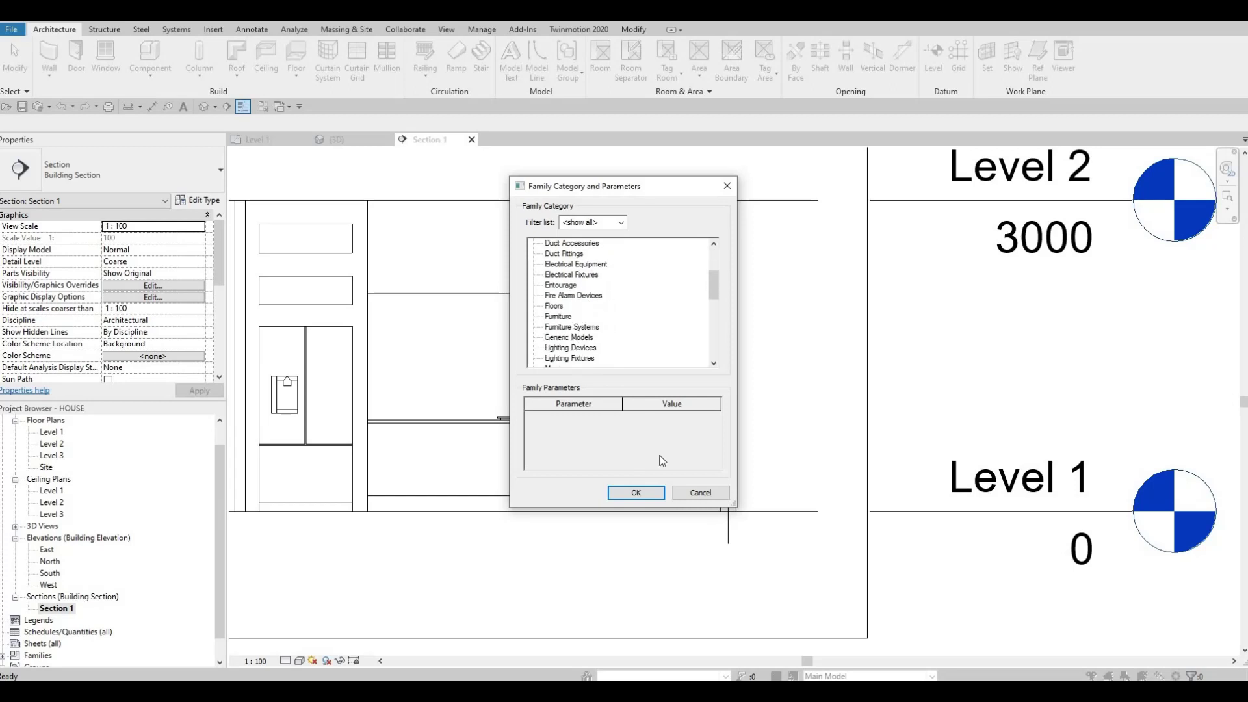
pyautogui.click(636, 493)
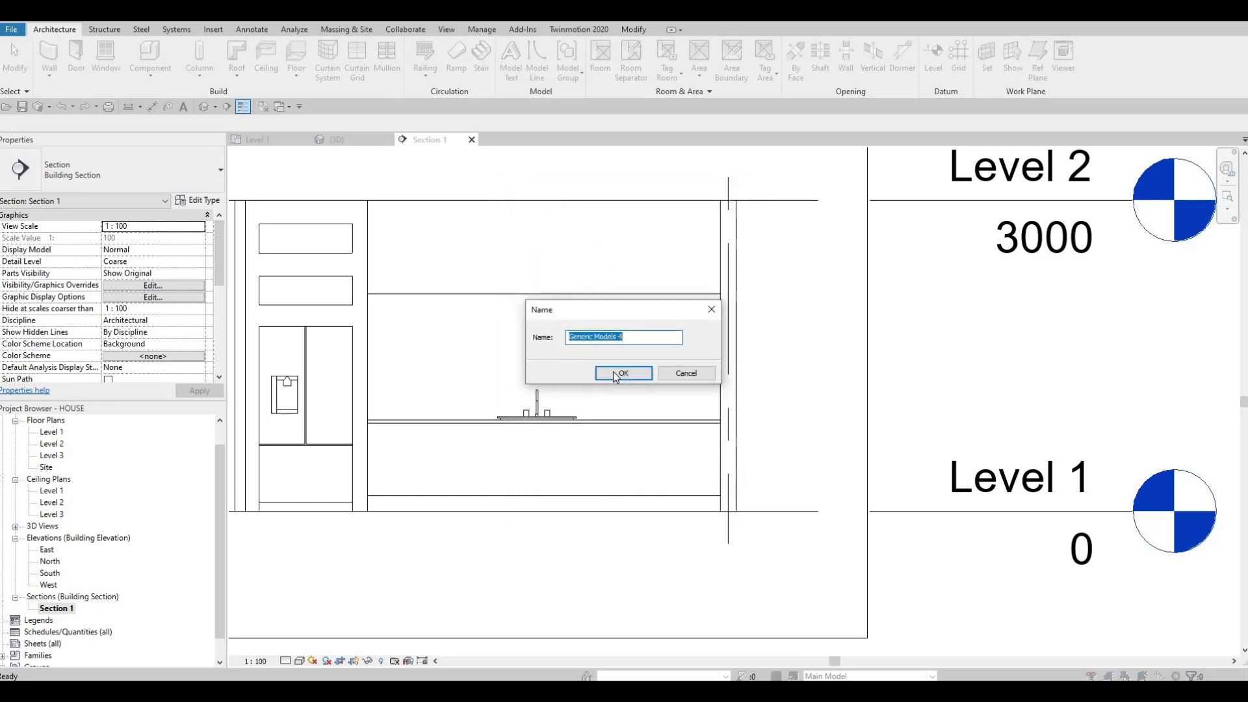
pyautogui.click(625, 371)
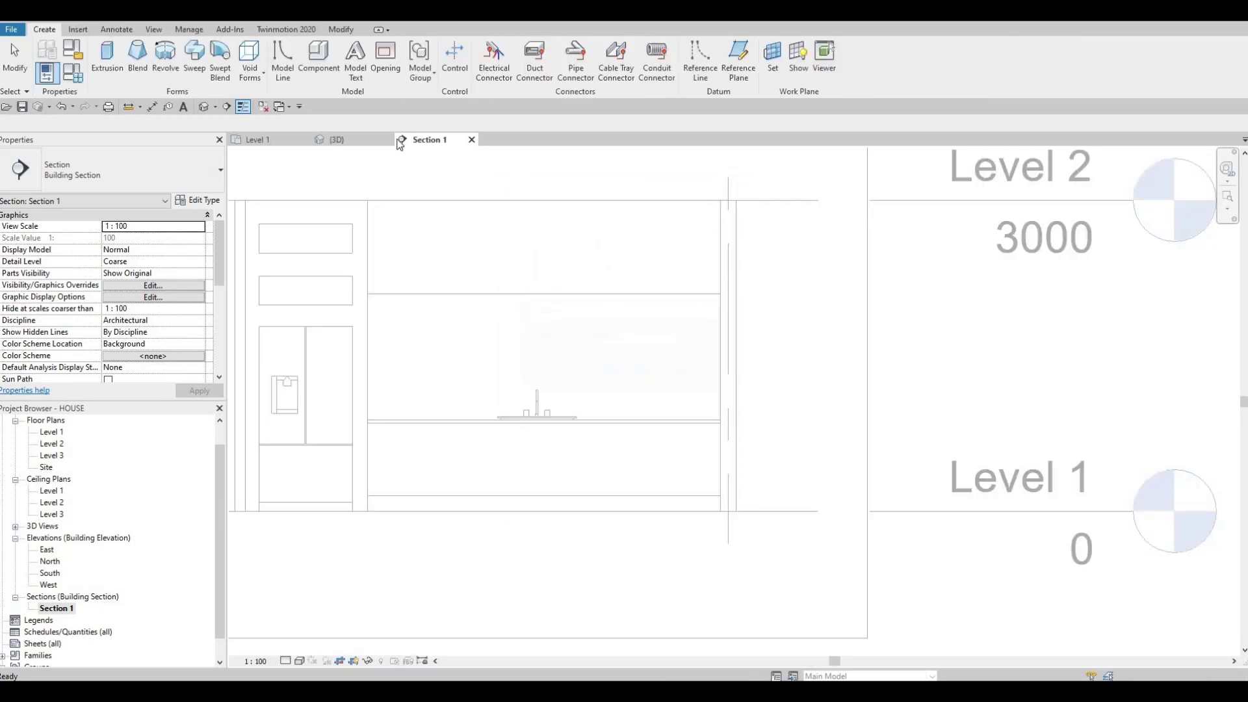
# Start an extrusion and pick the front face of the upper block as its work plane
pyautogui.click(106, 60)
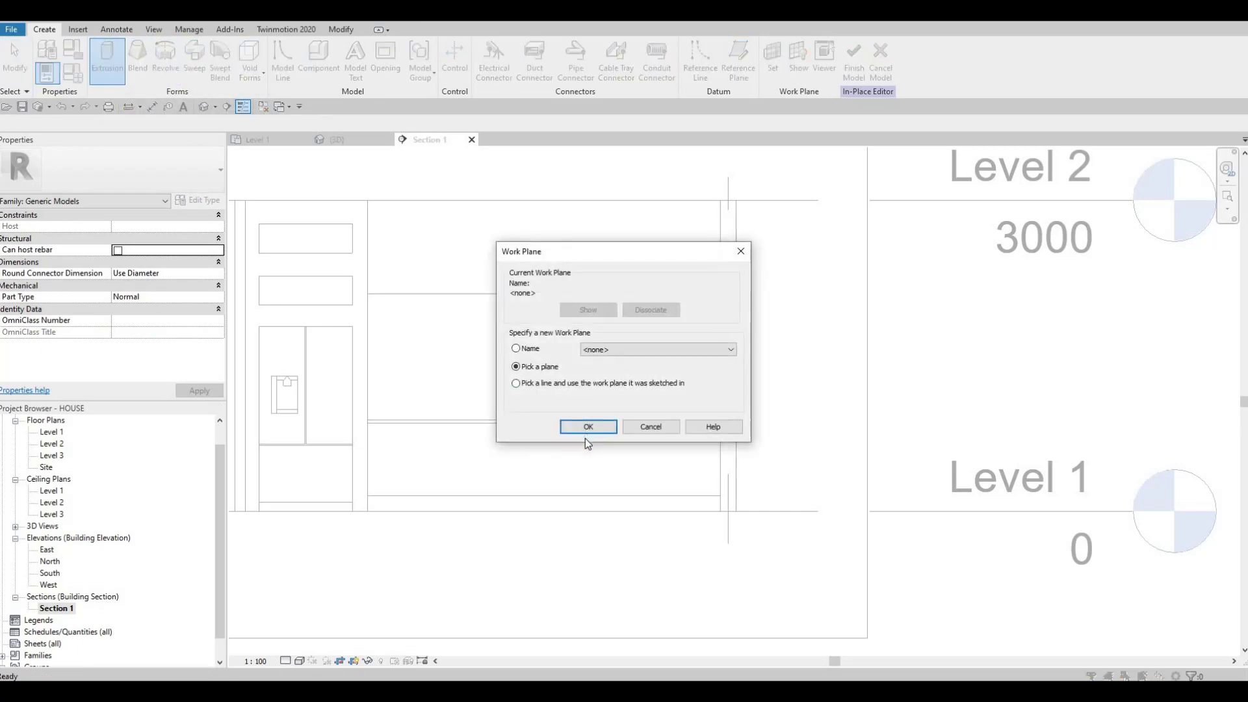
pyautogui.click(587, 427)
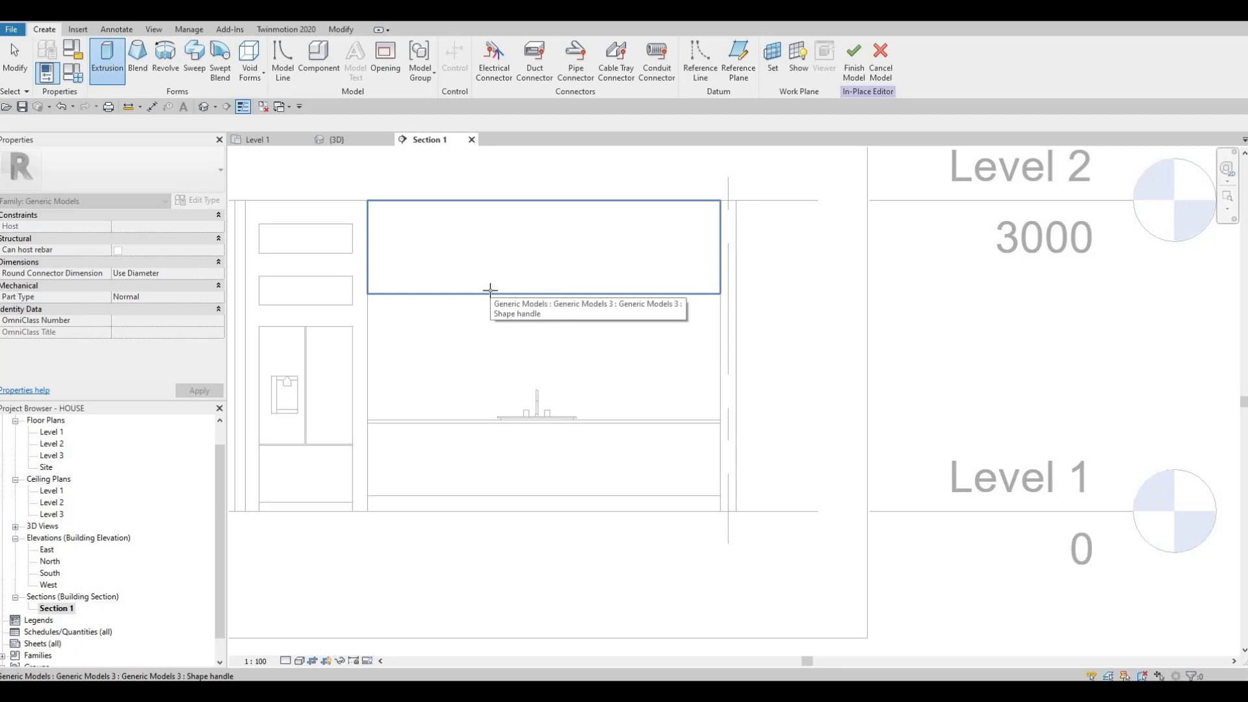
pyautogui.click(427, 244)
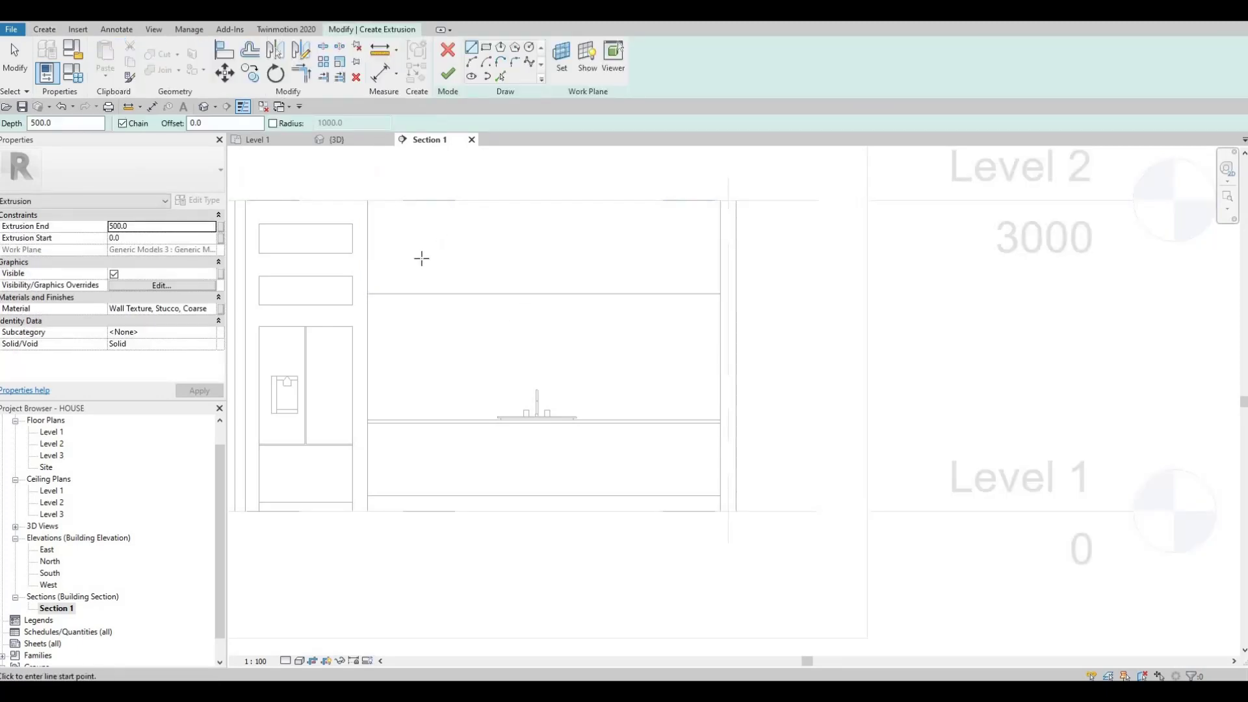
# Sketch a rectangle over the whole front face of the upper block, from its upper-left to its lower-right corner
pyautogui.scroll(2, 439, 197)
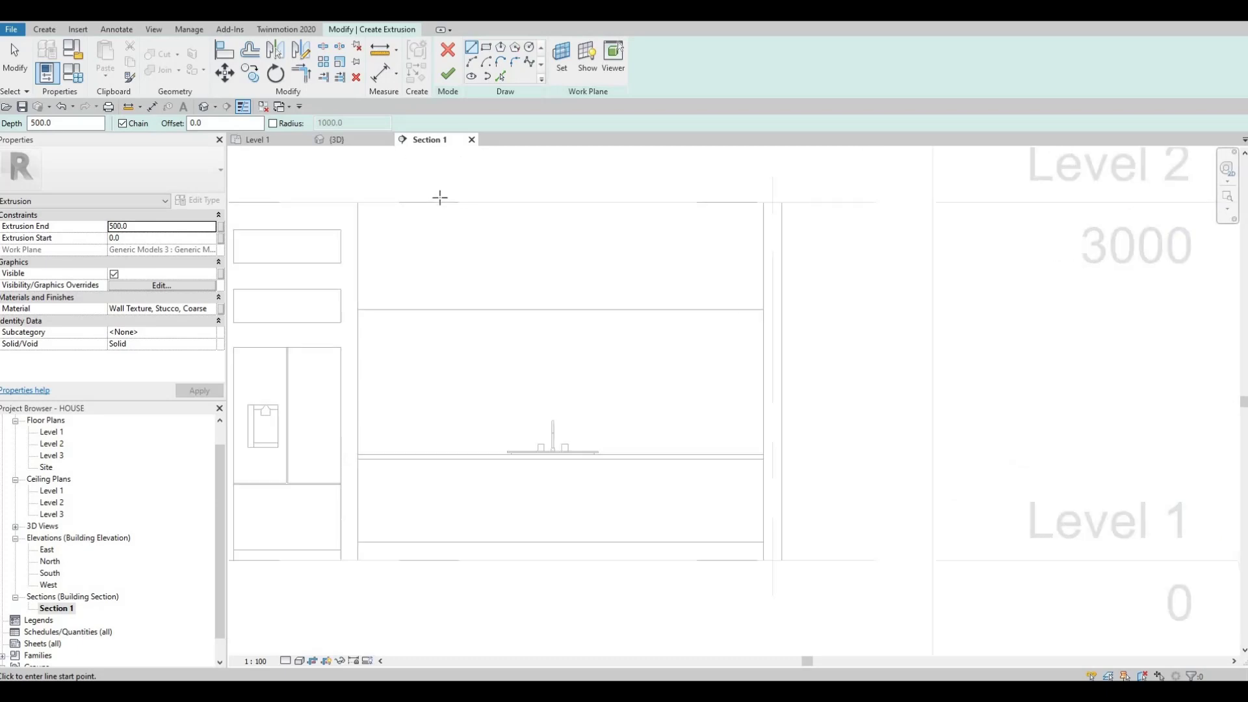
pyautogui.moveTo(448, 265)
pyautogui.mouseDown(button='middle')
pyautogui.moveTo(454, 221)
pyautogui.moveTo(457, 260)
pyautogui.mouseUp(button='middle')
pyautogui.scroll(-2, 457, 260)
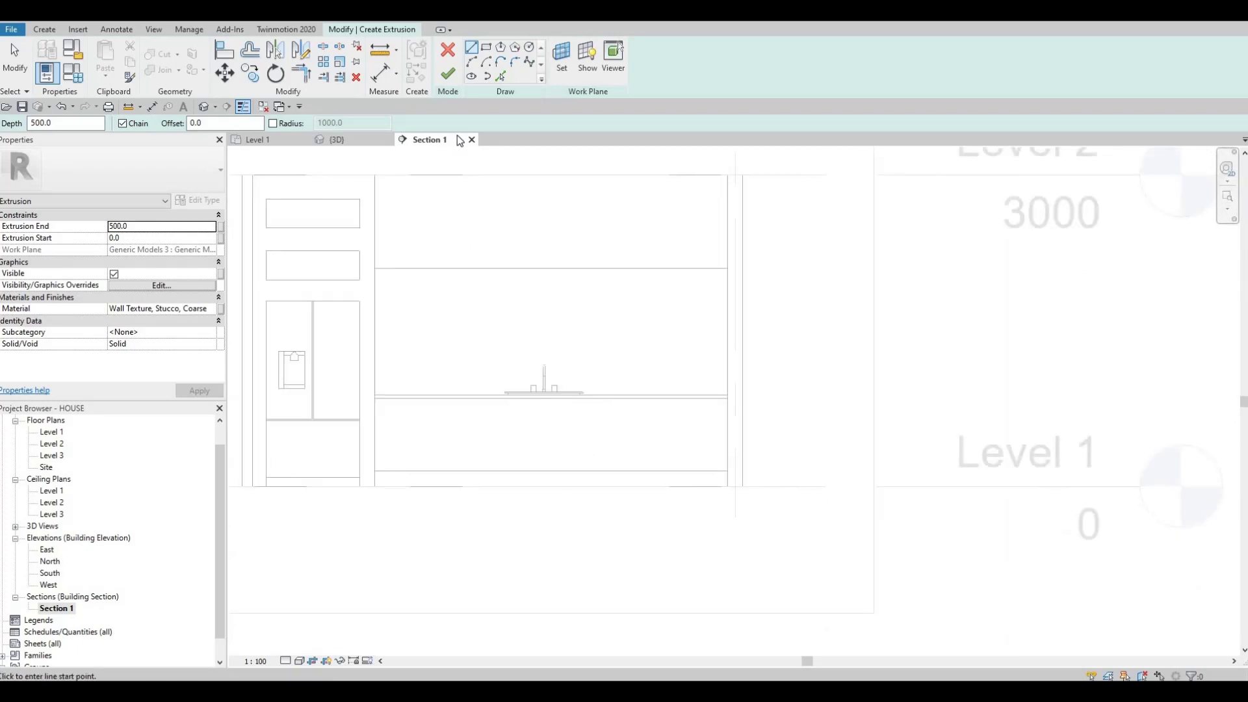
pyautogui.press('r')
pyautogui.press('c')
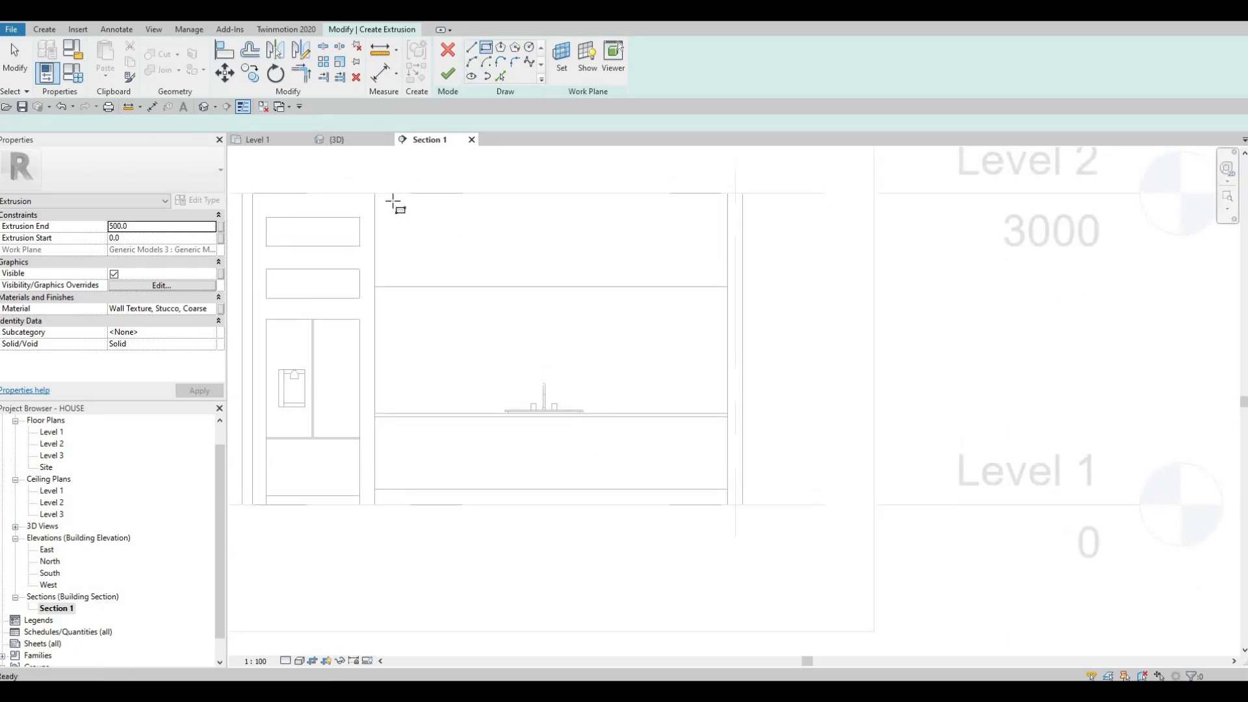
pyautogui.scroll(3, 362, 192)
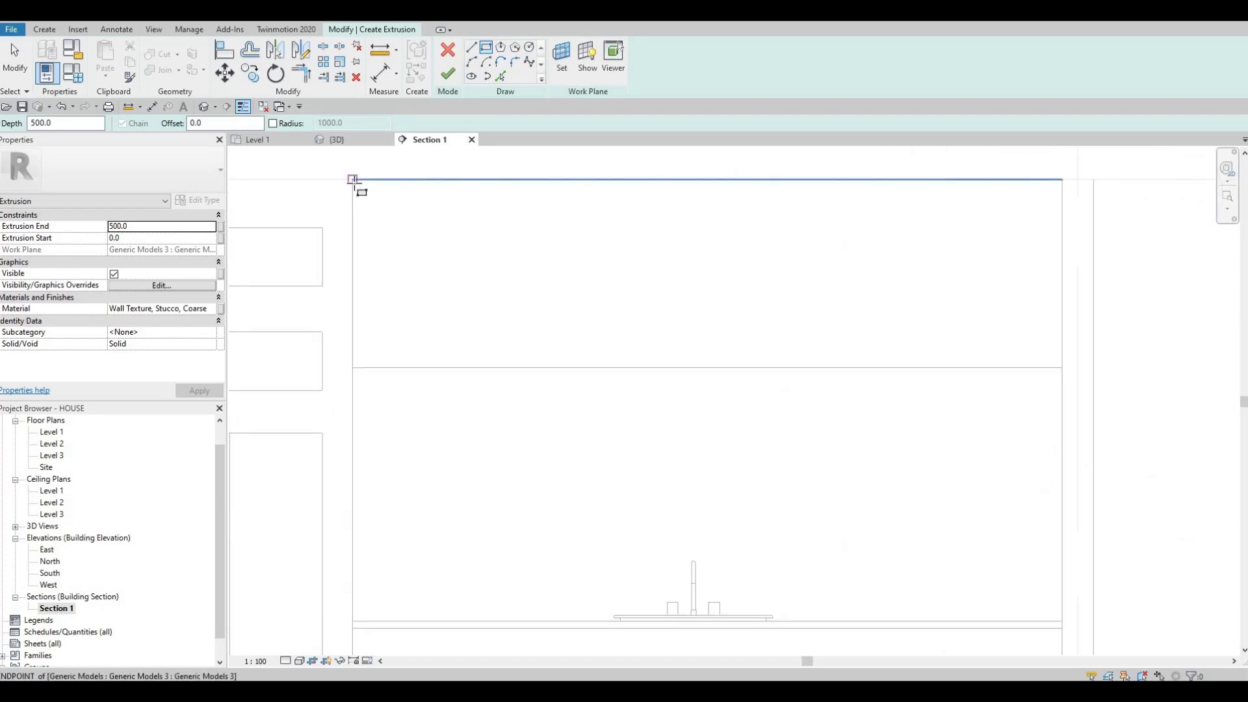
pyautogui.click(353, 179)
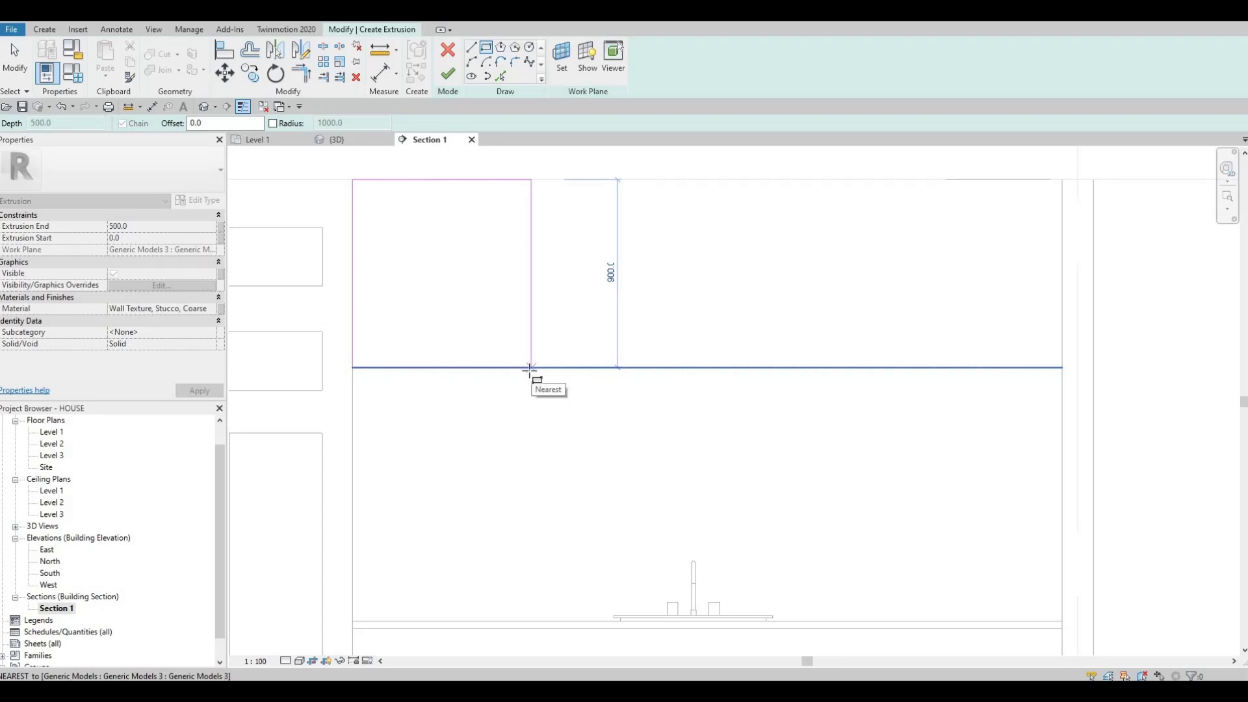
pyautogui.click(530, 368)
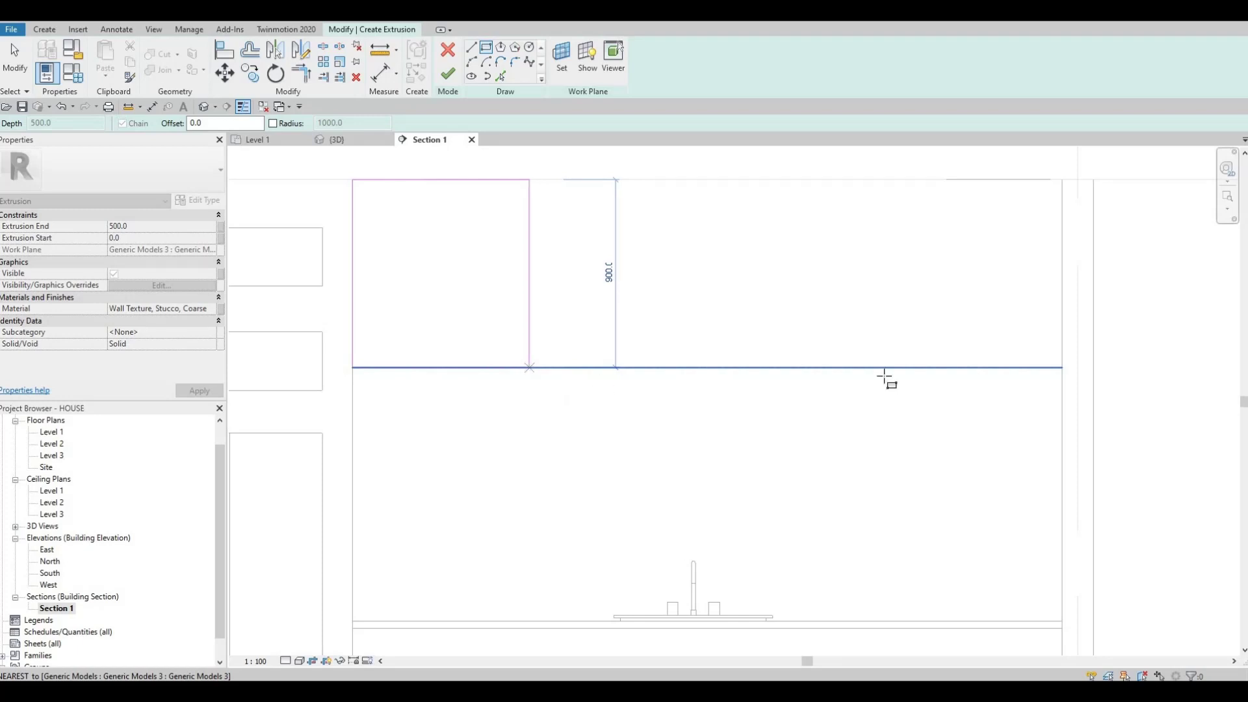
pyautogui.click(1062, 368)
pyautogui.press('Escape')
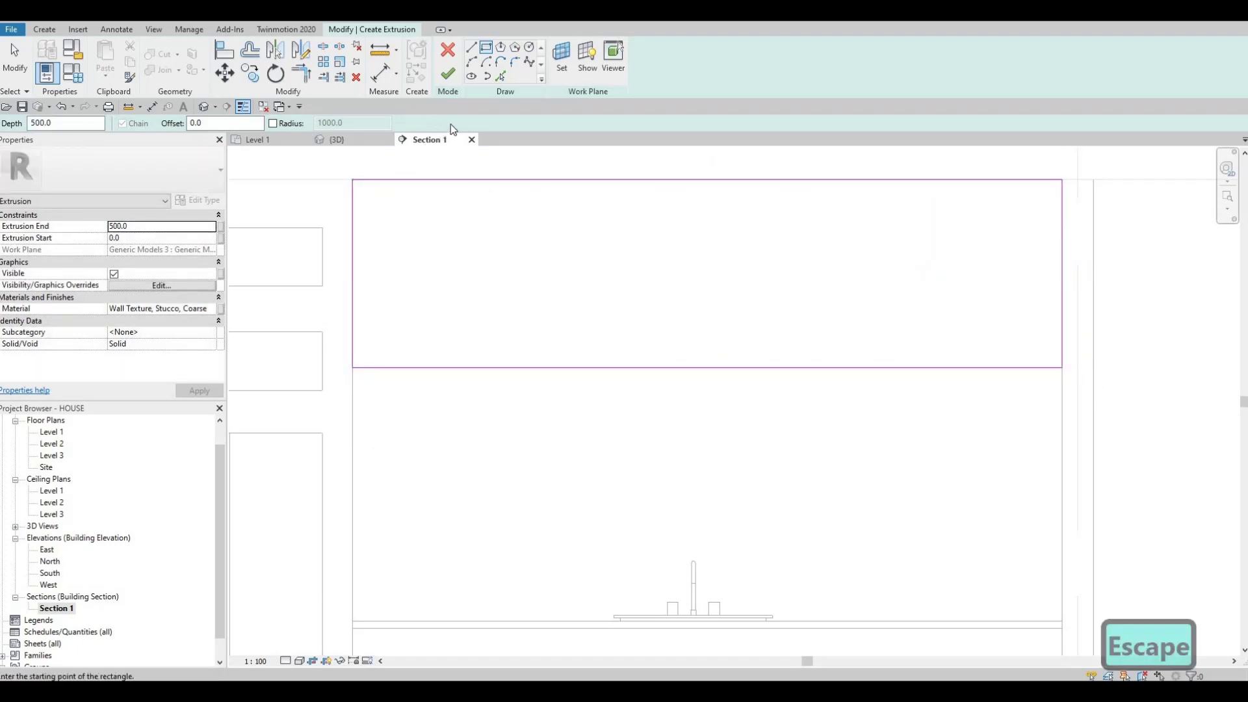
pyautogui.press('Escape')
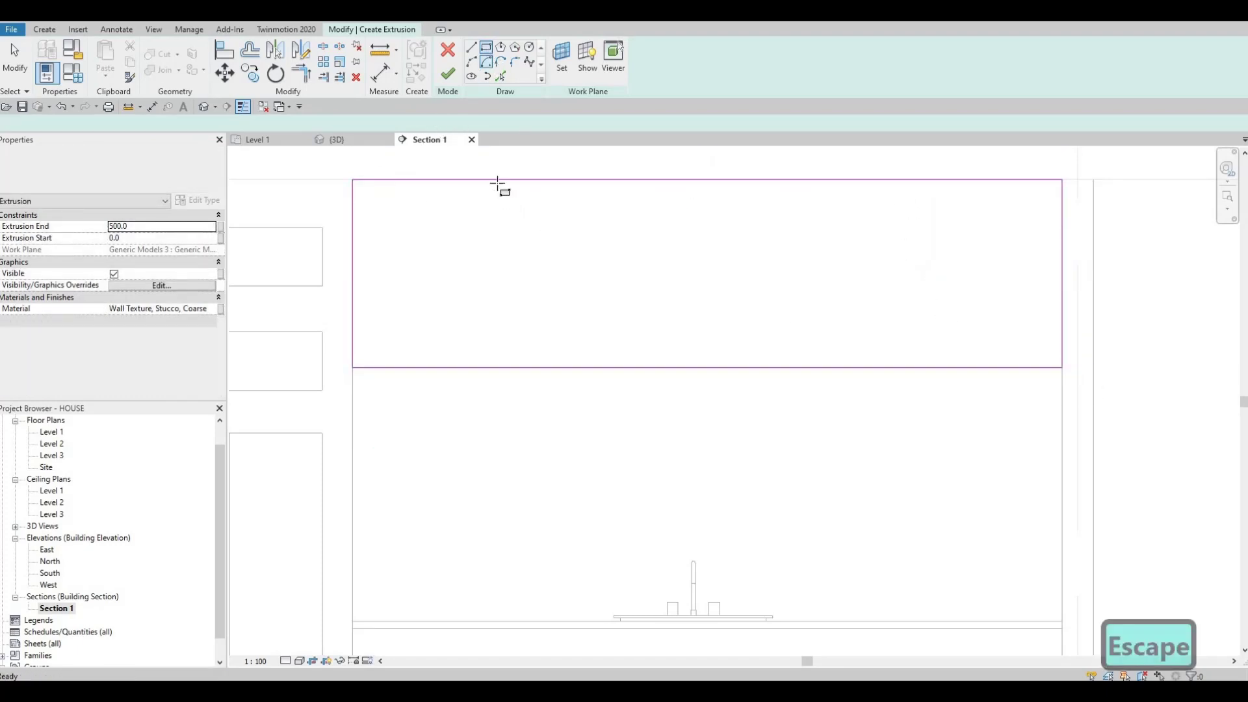
# Sketch a narrow vertical divider rectangle about 27 mm wide and 900 mm high at the middle of the face outline
pyautogui.click(707, 181)
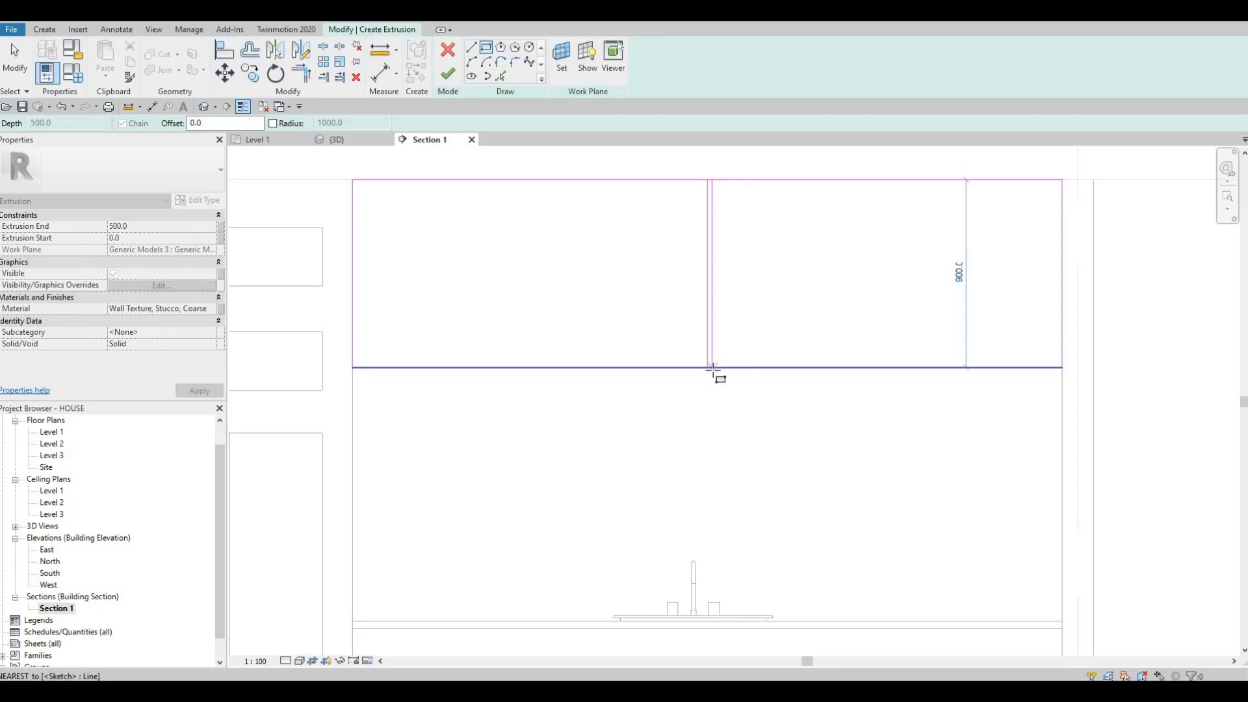
pyautogui.click(713, 368)
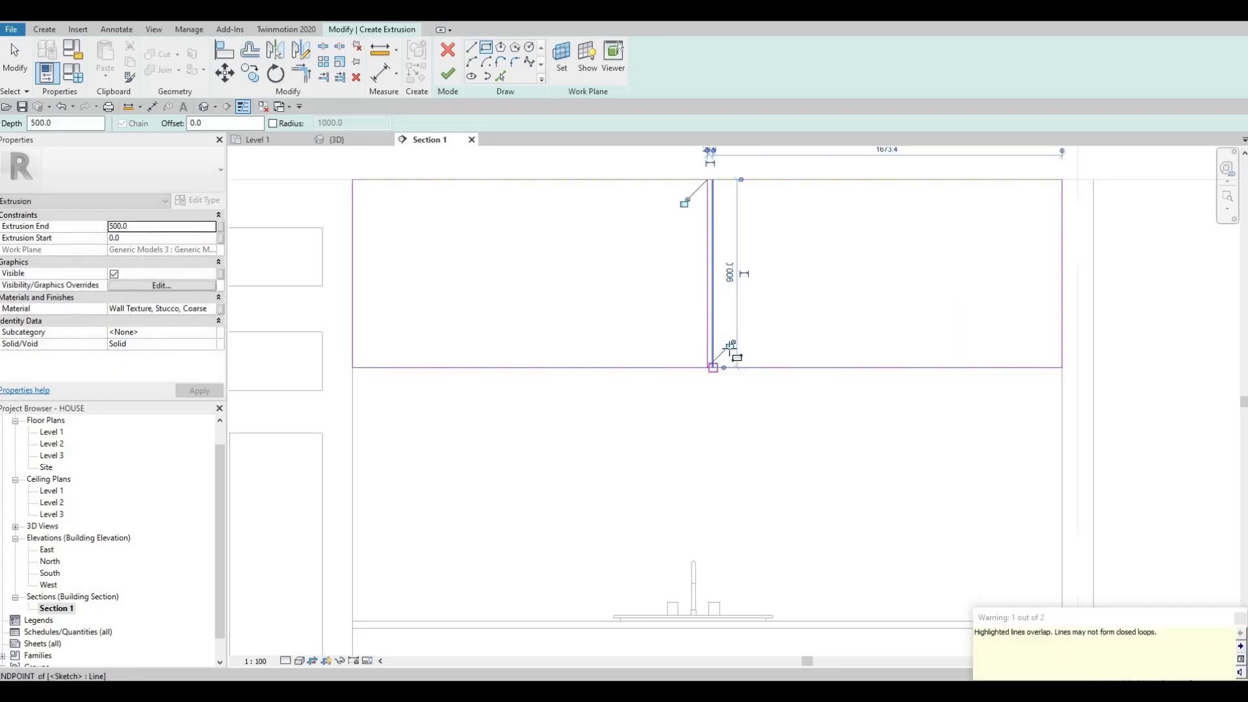
pyautogui.press('Escape')
pyautogui.press('Escape')
# Try a width of 15 mm for the central divider and settle on 10 mm
pyautogui.scroll(2, 673, 222)
pyautogui.click(672, 220)
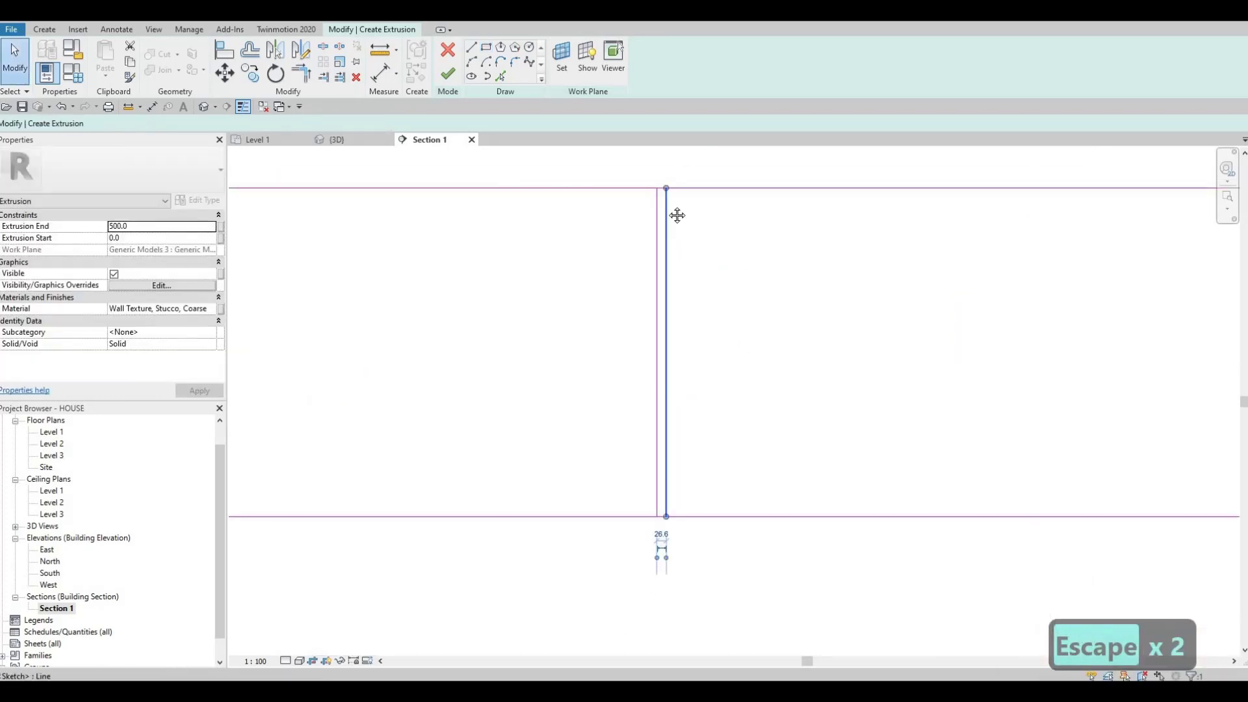
pyautogui.scroll(4, 660, 320)
pyautogui.scroll(4, 632, 297)
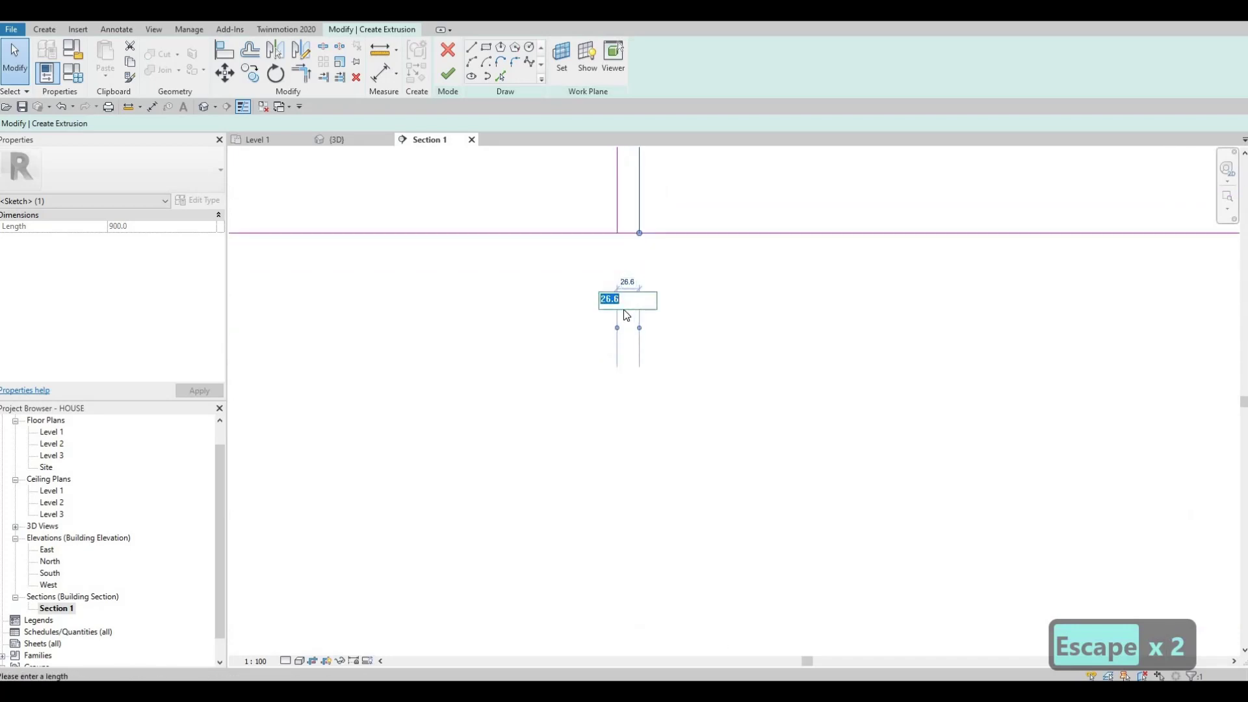
pyautogui.write('15')
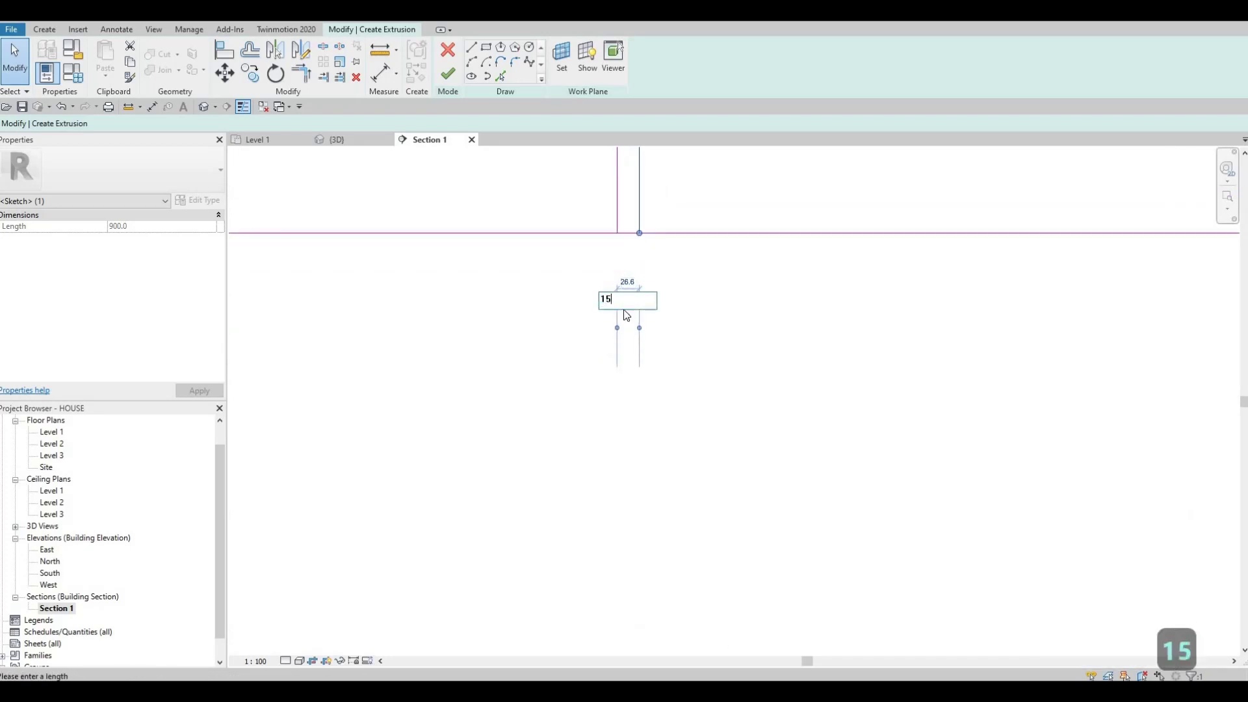
pyautogui.press('Return')
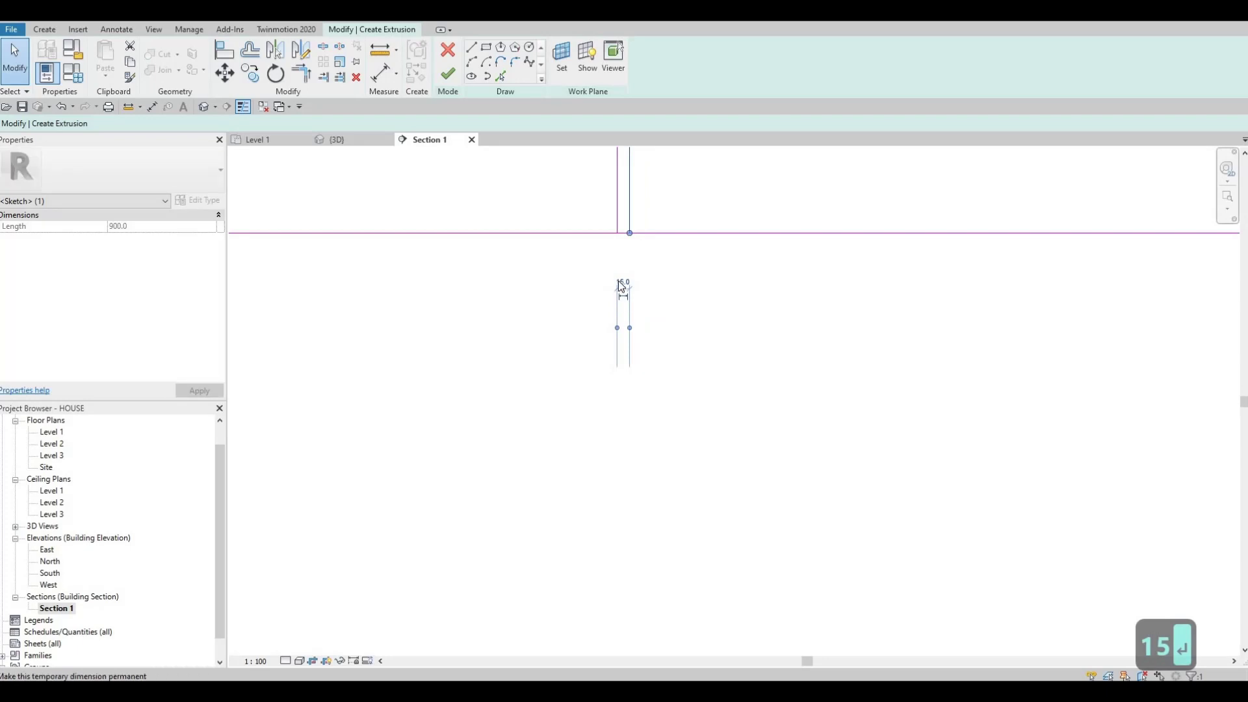
pyautogui.click(623, 282)
pyautogui.write('10')
pyautogui.press('Return')
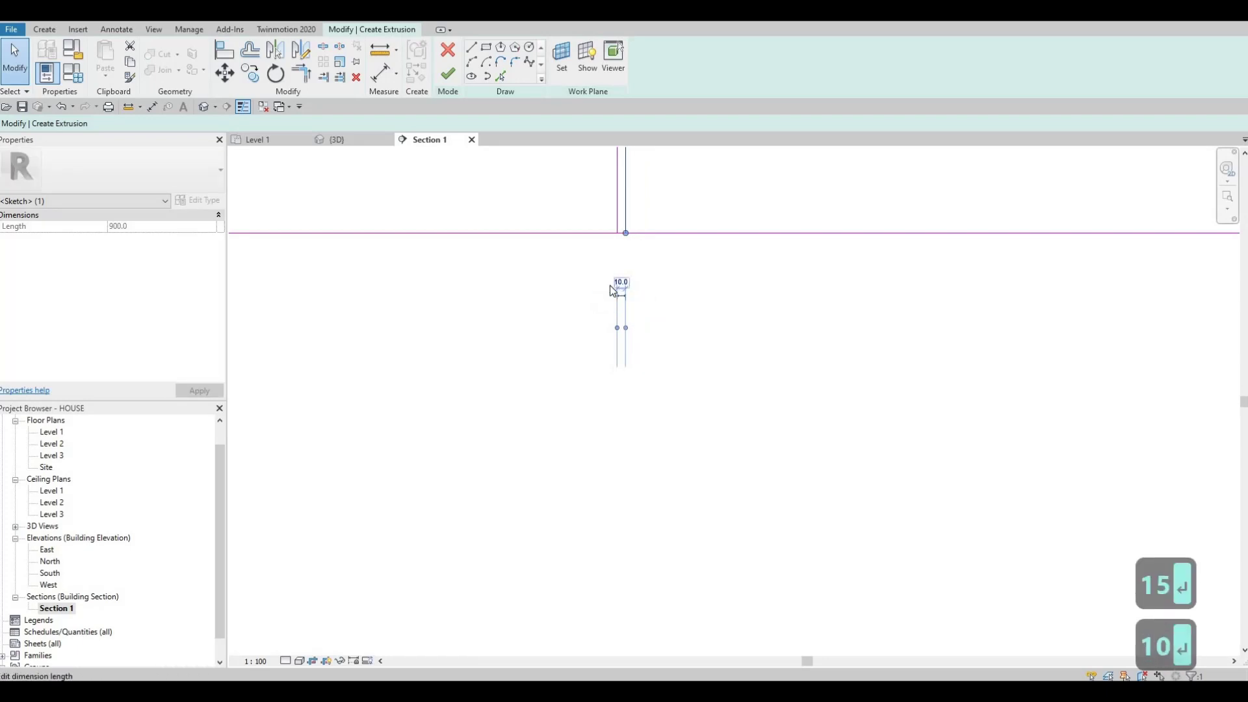
pyautogui.press('Escape')
pyautogui.press('Escape')
# Copy the central divider with Multiple enabled, once about 940 mm to its left and once to the middle of the right half
pyautogui.scroll(-3, 607, 286)
pyautogui.scroll(-2, 617, 384)
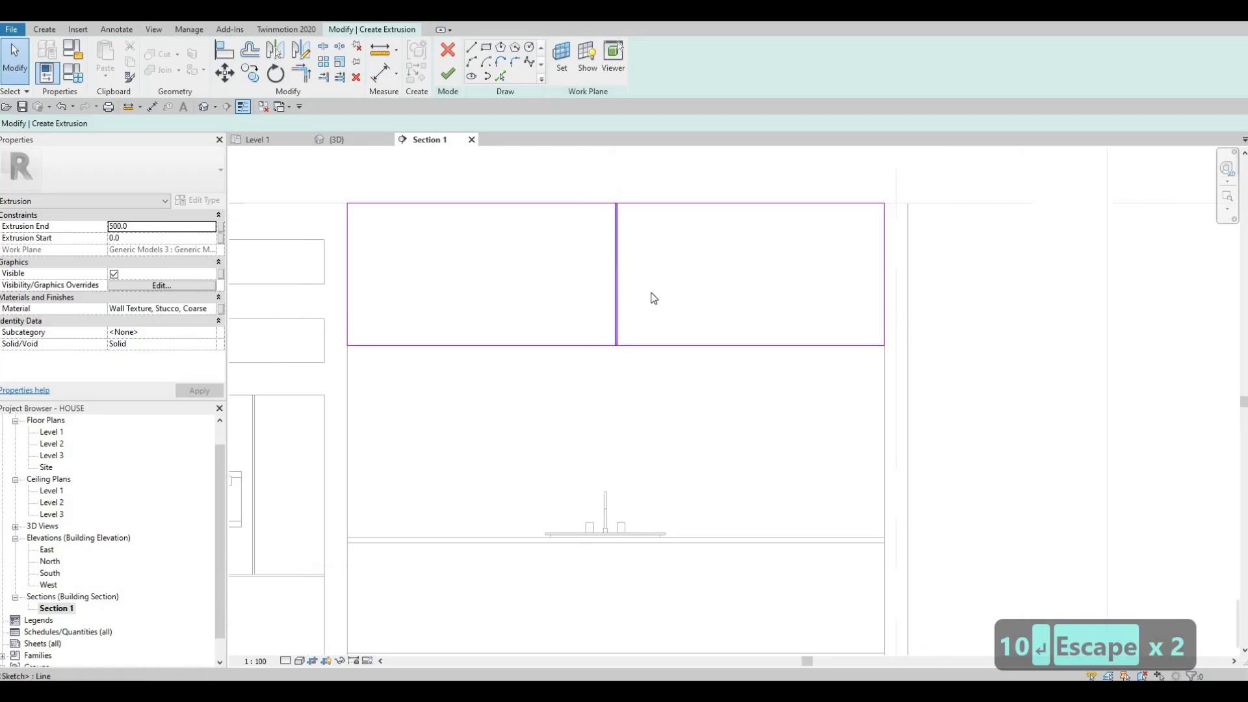
pyautogui.click(253, 74)
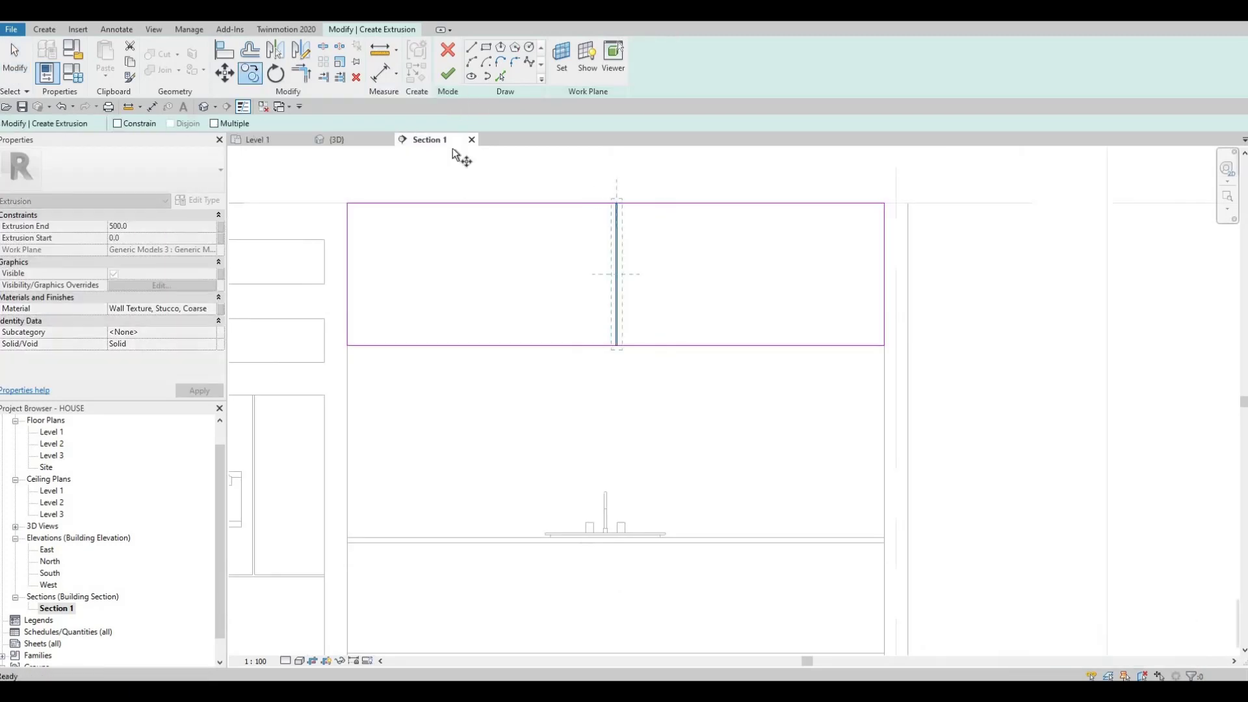
pyautogui.click(634, 166)
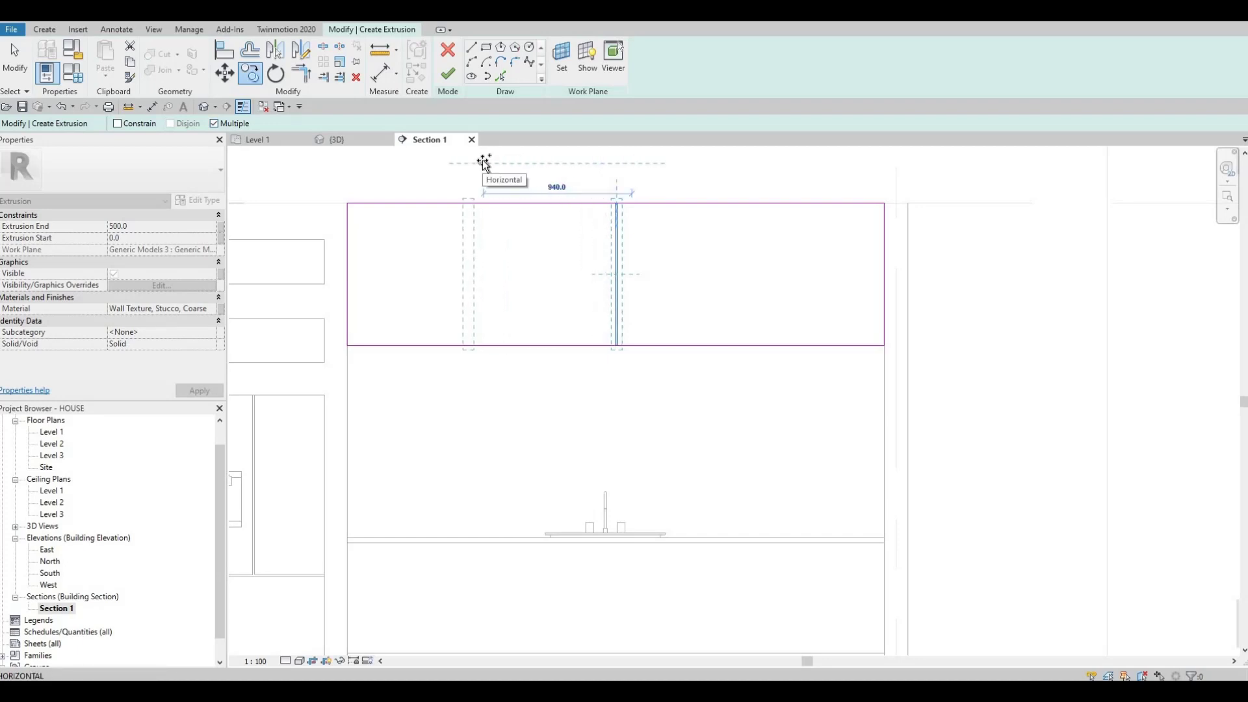
pyautogui.click(669, 166)
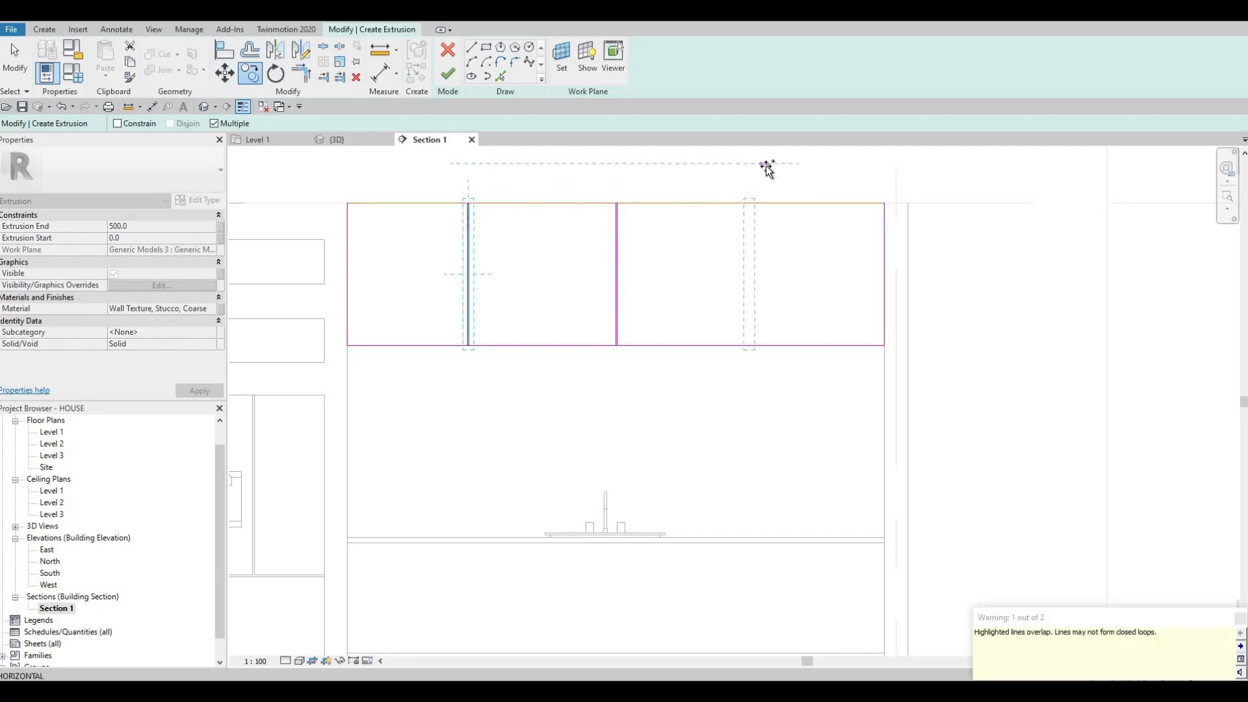
pyautogui.click(758, 247)
pyautogui.press('Escape')
pyautogui.press('Escape')
pyautogui.press('Escape')
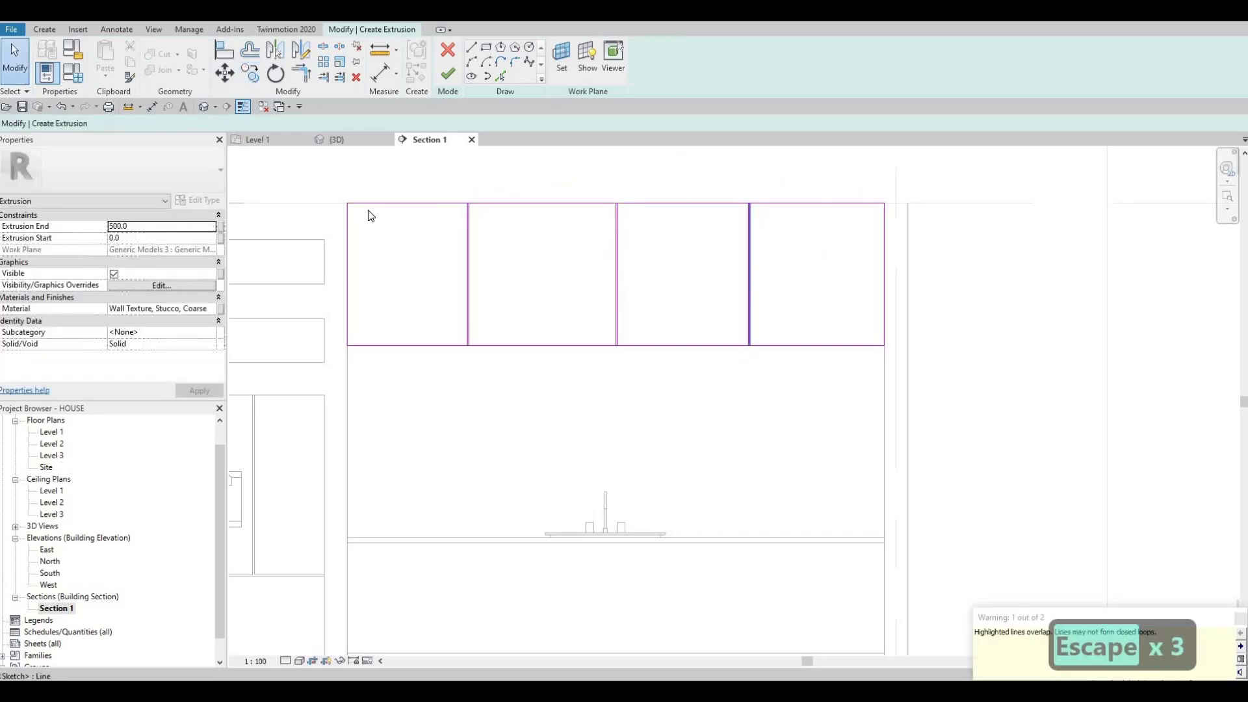
# Delete the short horizontal segments that overlap the outline at the upper ends of the three dividers
pyautogui.scroll(3, 483, 206)
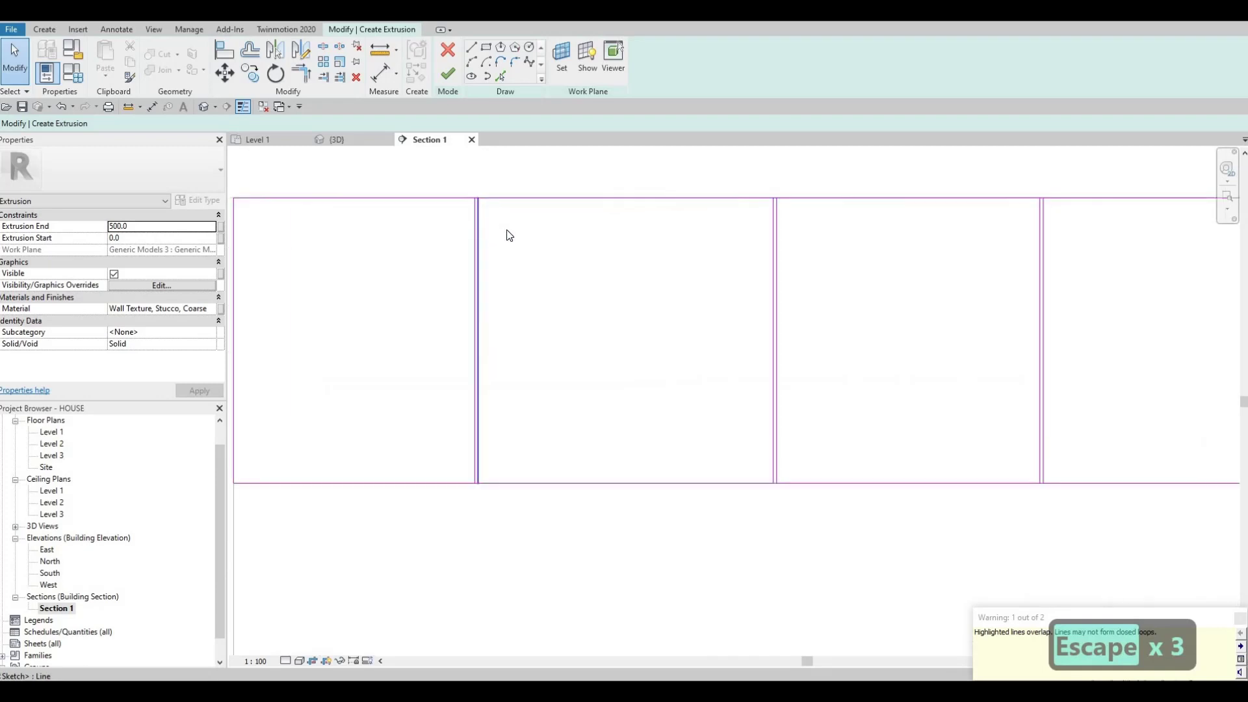
pyautogui.scroll(-3, 504, 234)
pyautogui.press('Escape')
pyautogui.moveTo(446, 168); pyautogui.dragTo(448, 240, button='middle')
pyautogui.moveTo(447, 238); pyautogui.dragTo(855, 299)
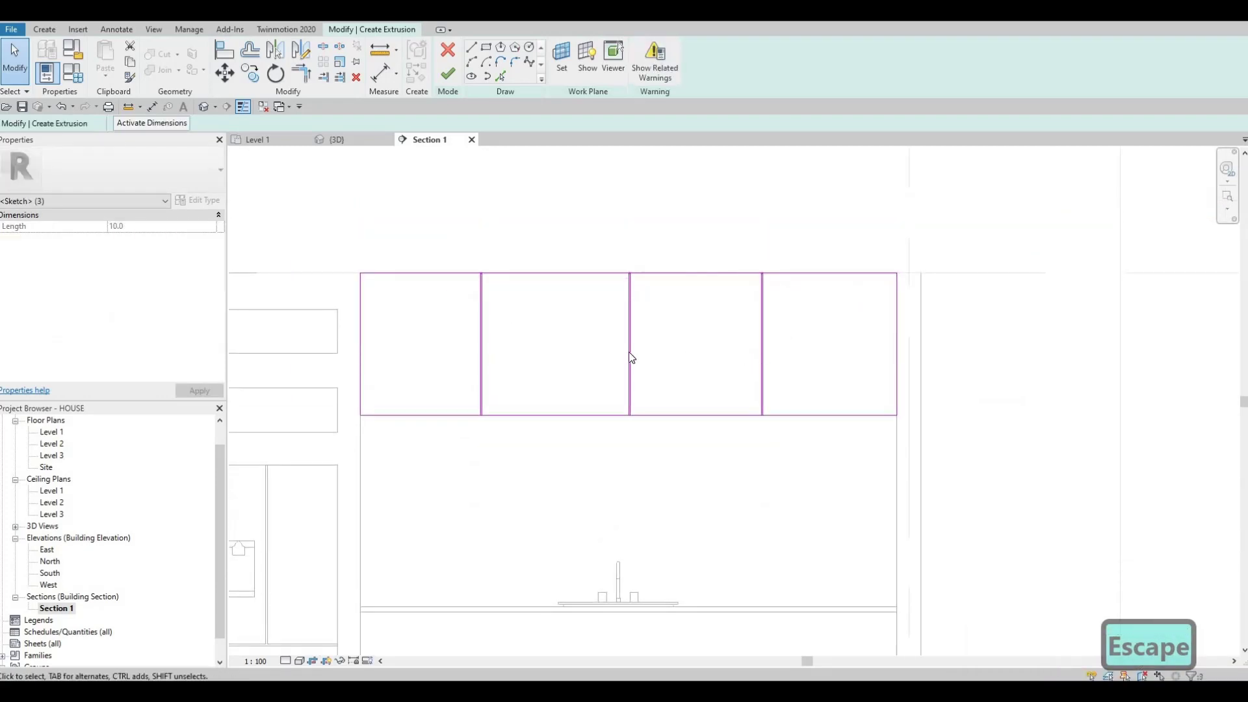
pyautogui.scroll(1, 471, 285)
pyautogui.scroll(3, 488, 284)
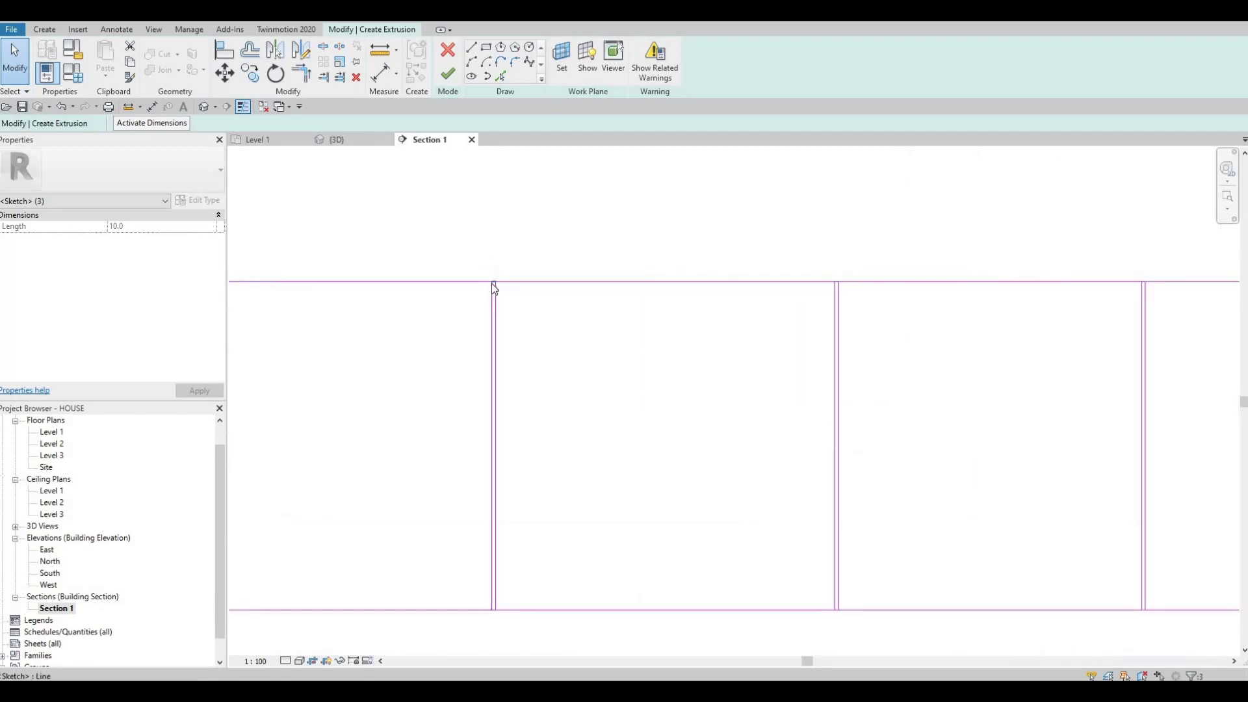
pyautogui.scroll(-6, 577, 322)
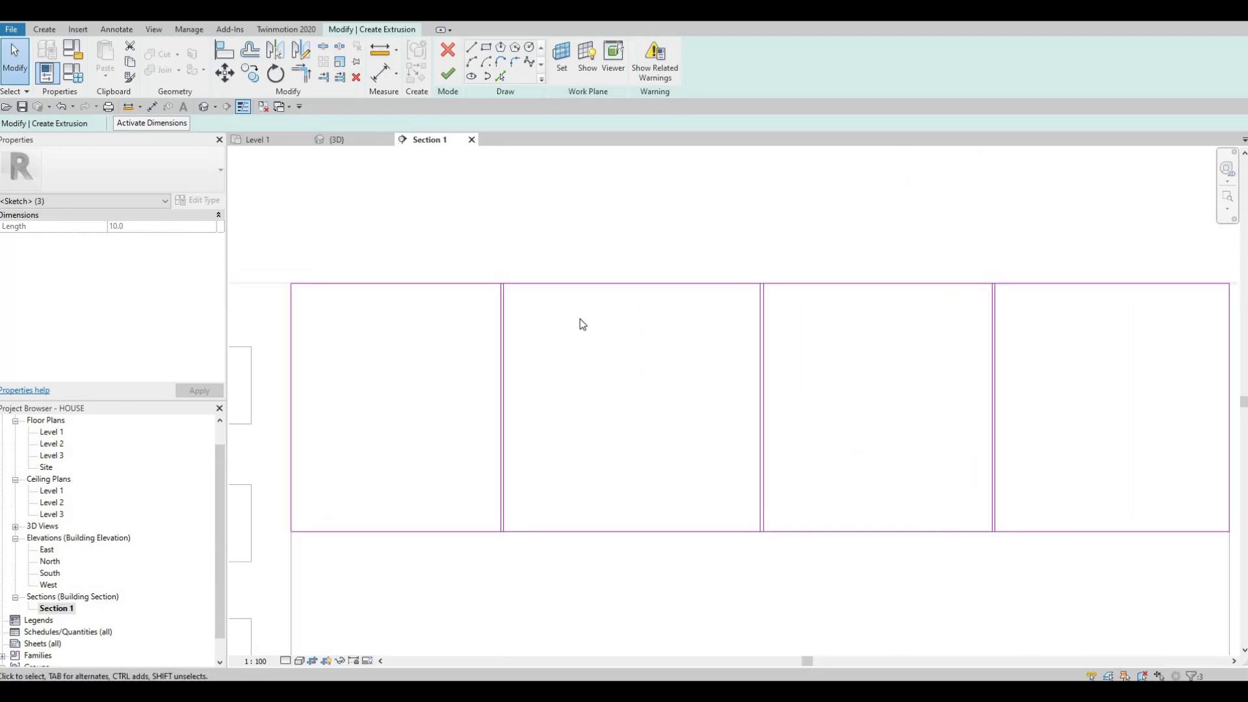
pyautogui.press('Delete')
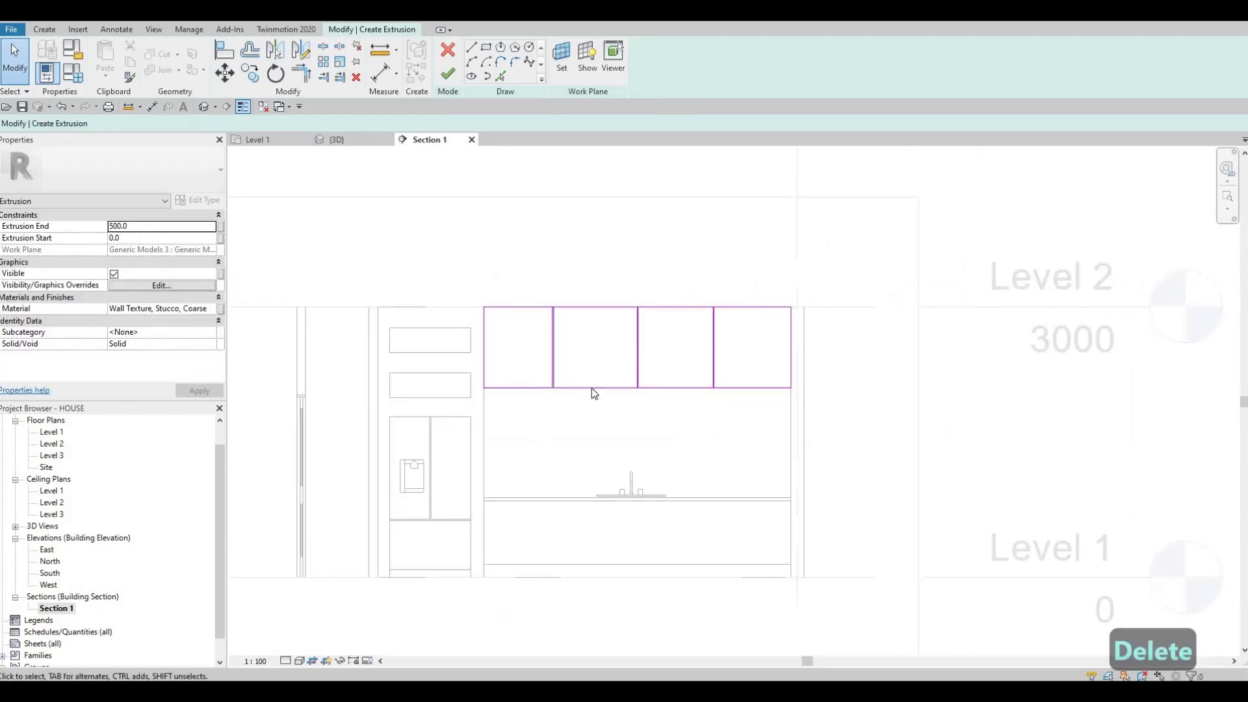
# Delete the short horizontal segments that overlap the outline at the lower ends of the three dividers
pyautogui.moveTo(515, 367); pyautogui.dragTo(735, 422)
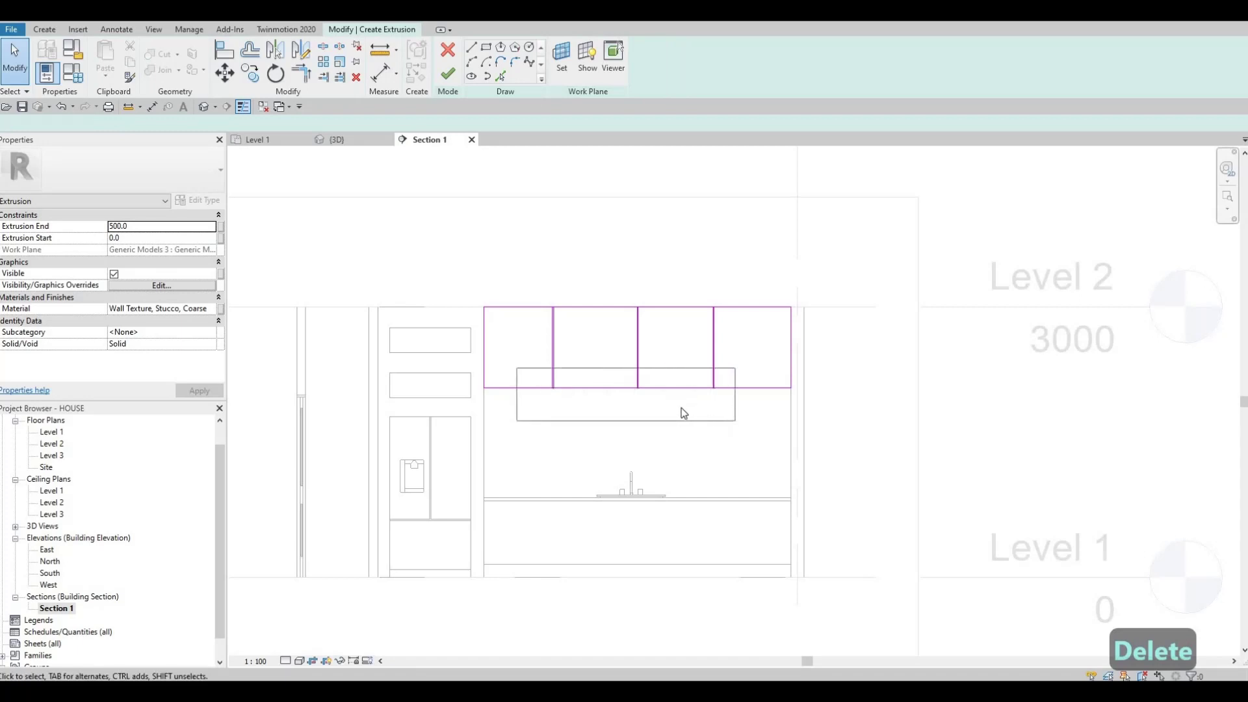
pyautogui.press('Delete')
# Split the lower edge of the cabinet face outline between the two lines of each of the three dividers
pyautogui.scroll(6, 559, 390)
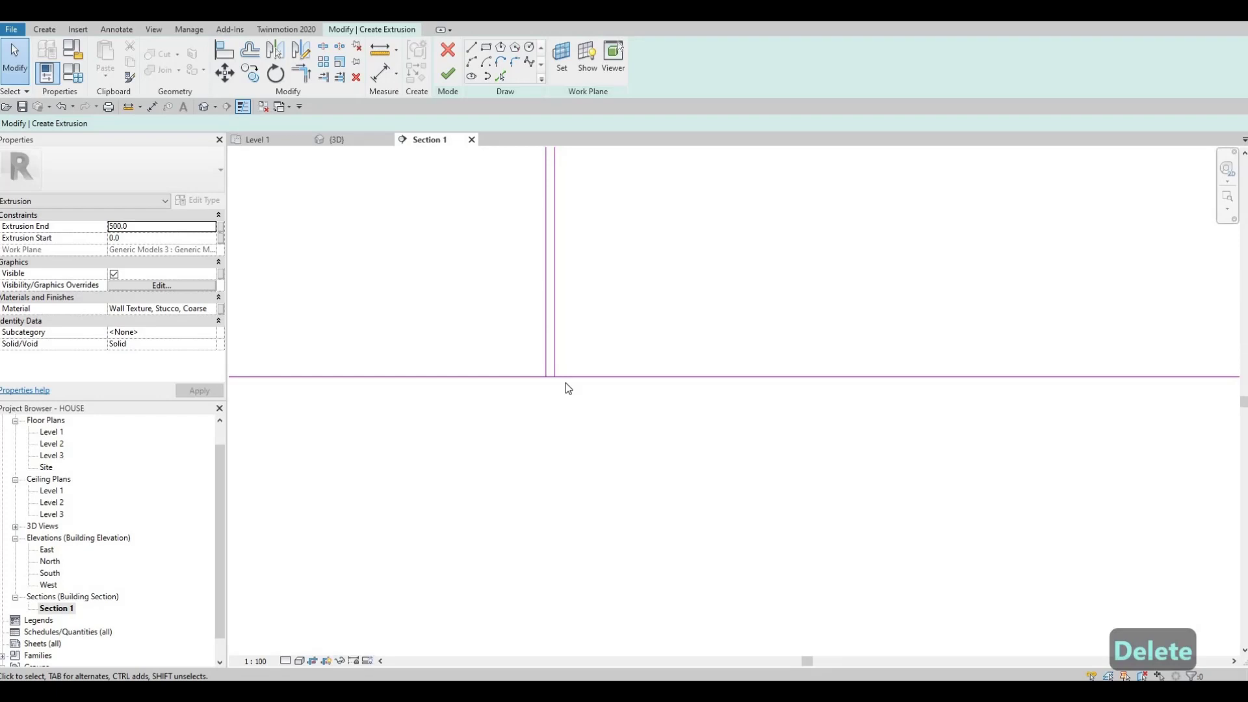
pyautogui.press('s')
pyautogui.press('l')
pyautogui.scroll(2, 571, 354)
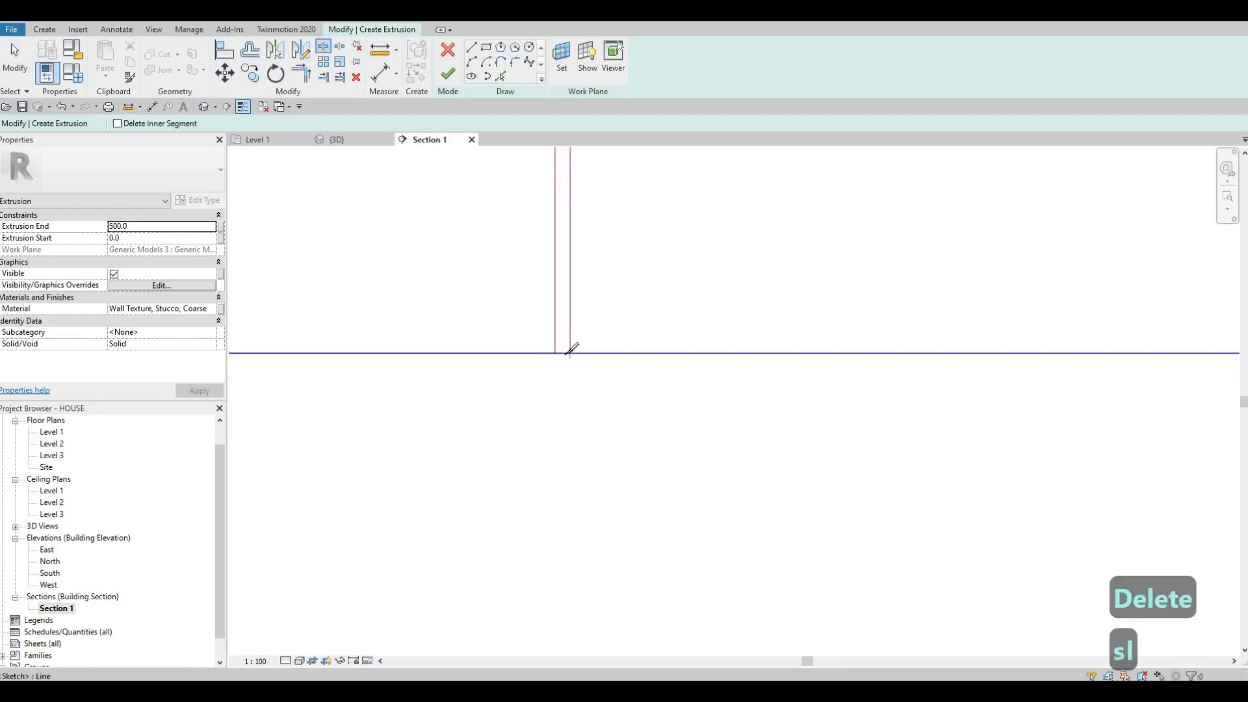
pyautogui.click(570, 353)
pyautogui.scroll(-4, 567, 356)
pyautogui.scroll(5, 683, 355)
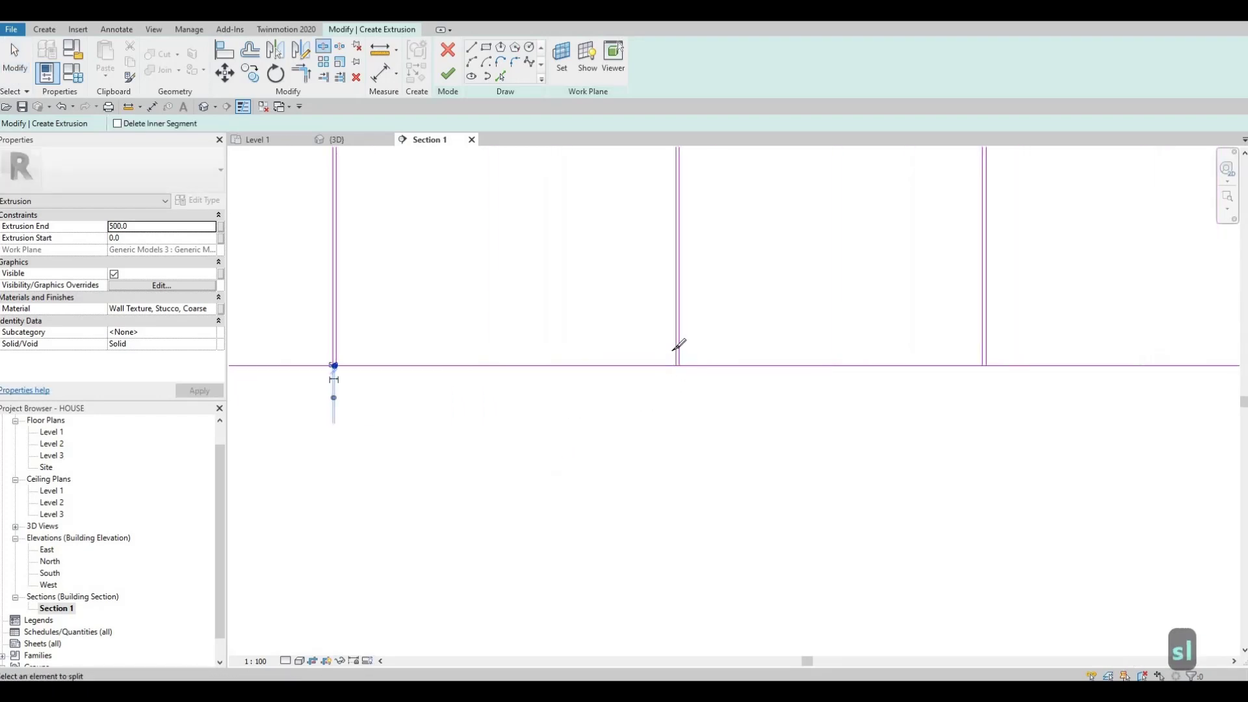
pyautogui.click(679, 347)
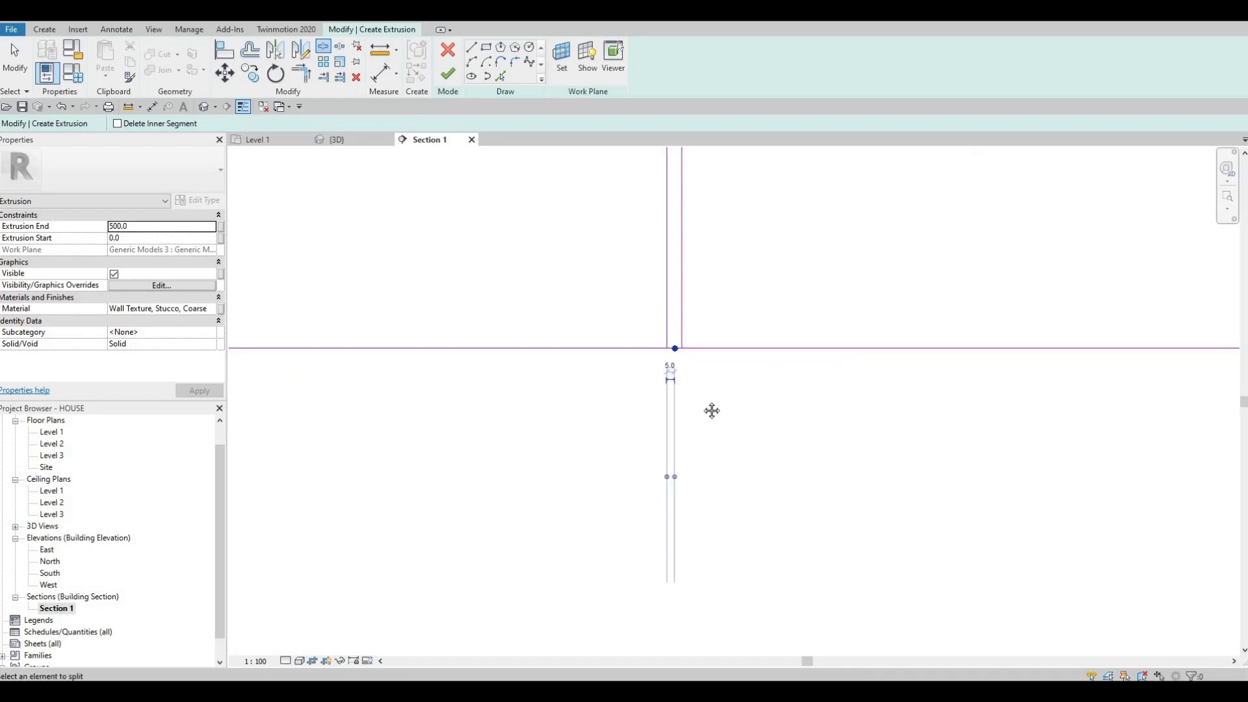
pyautogui.moveTo(711, 411); pyautogui.dragTo(702, 365, button='middle')
pyautogui.scroll(-4, 702, 364)
pyautogui.moveTo(963, 344); pyautogui.dragTo(805, 366, button='middle')
pyautogui.scroll(2, 806, 366)
pyautogui.scroll(2, 816, 354)
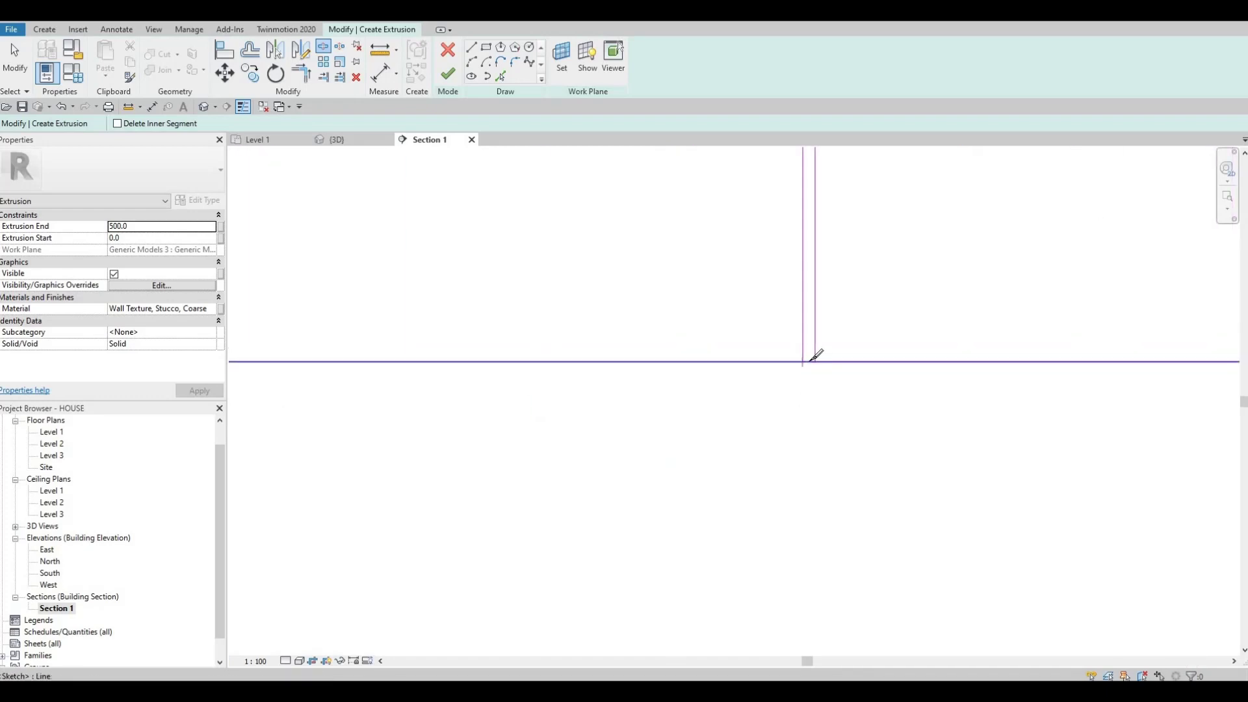
pyautogui.scroll(-4, 780, 351)
# Split the upper edge of the cabinet face outline between the two lines of each of the three dividers
pyautogui.scroll(4, 780, 371)
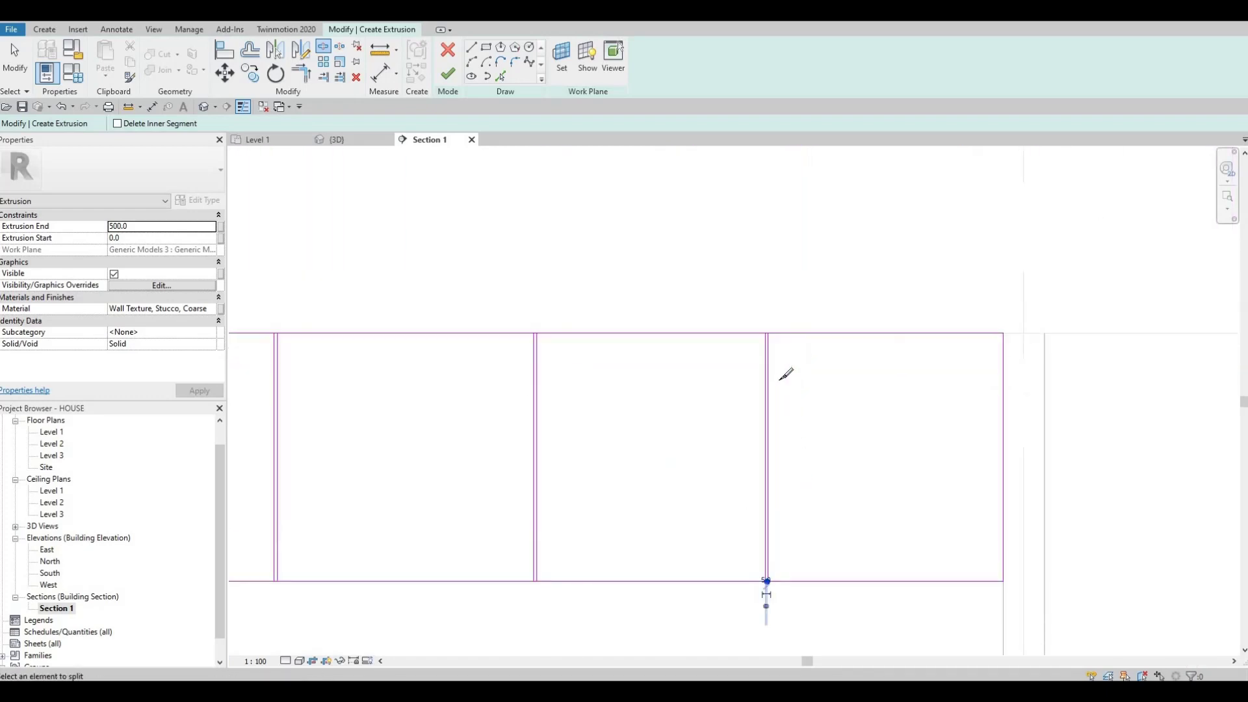
pyautogui.scroll(2, 757, 370)
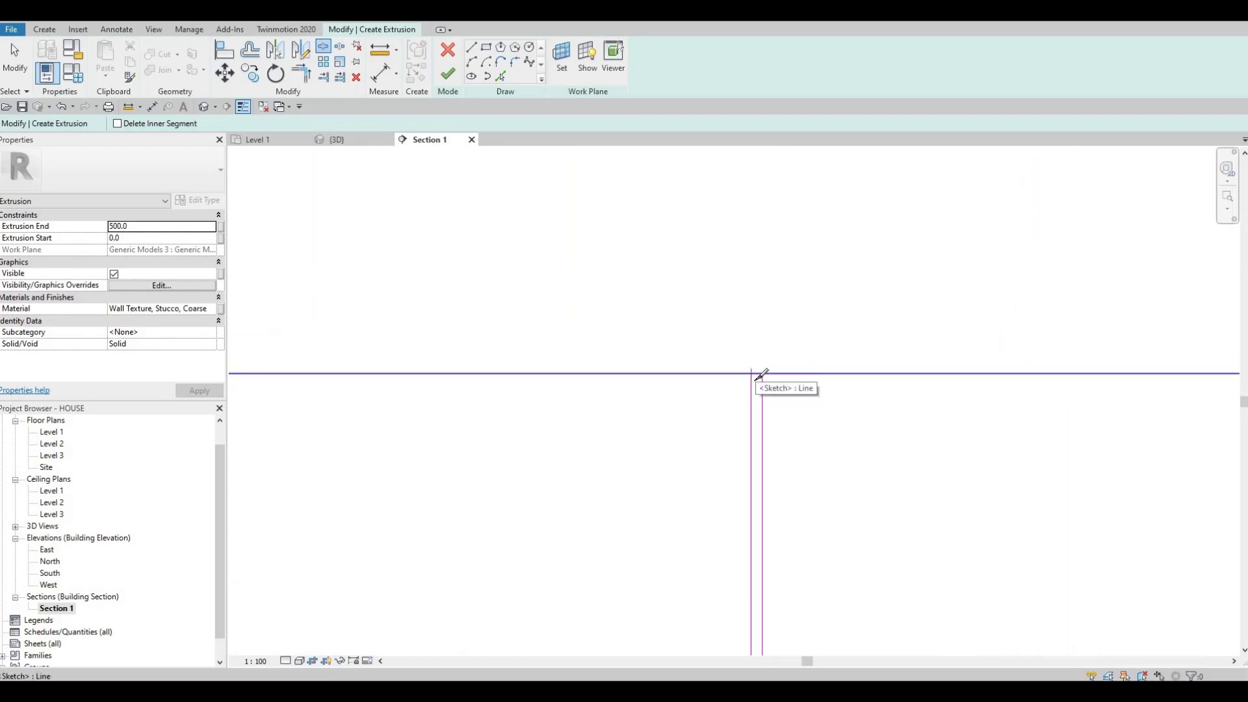
pyautogui.scroll(-3, 629, 390)
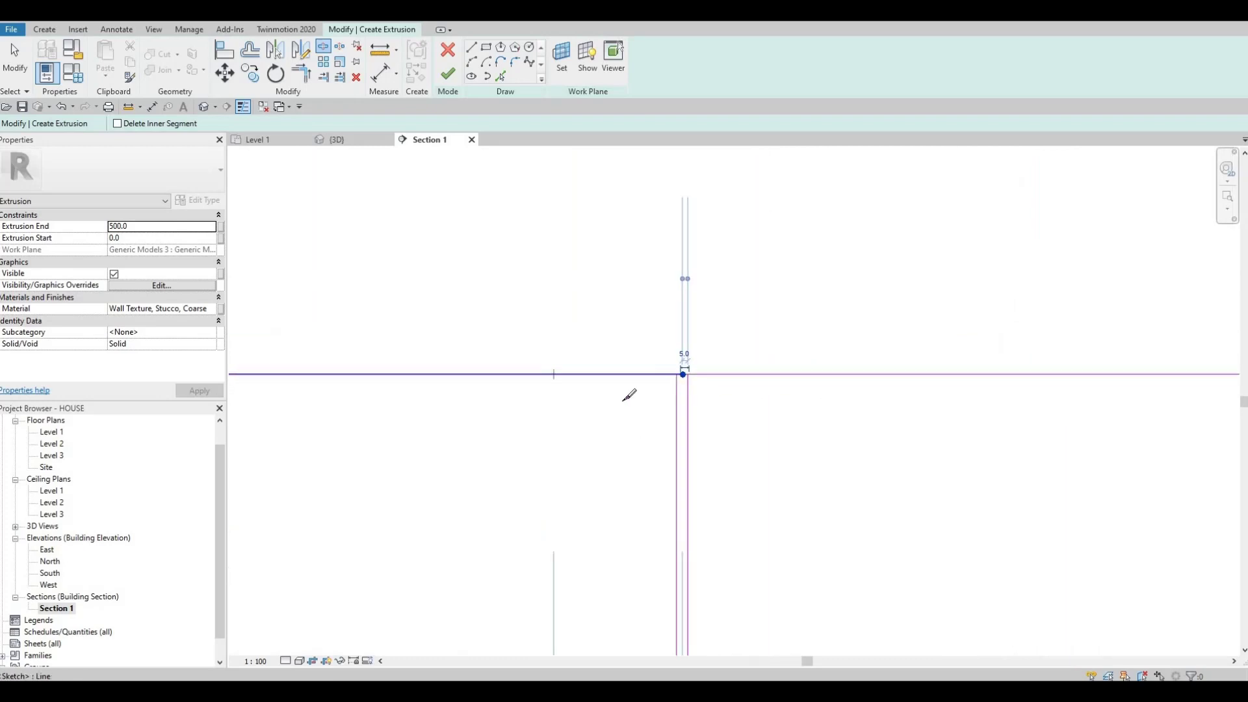
pyautogui.scroll(-1, 574, 388)
pyautogui.scroll(3, 590, 386)
pyautogui.click(589, 387)
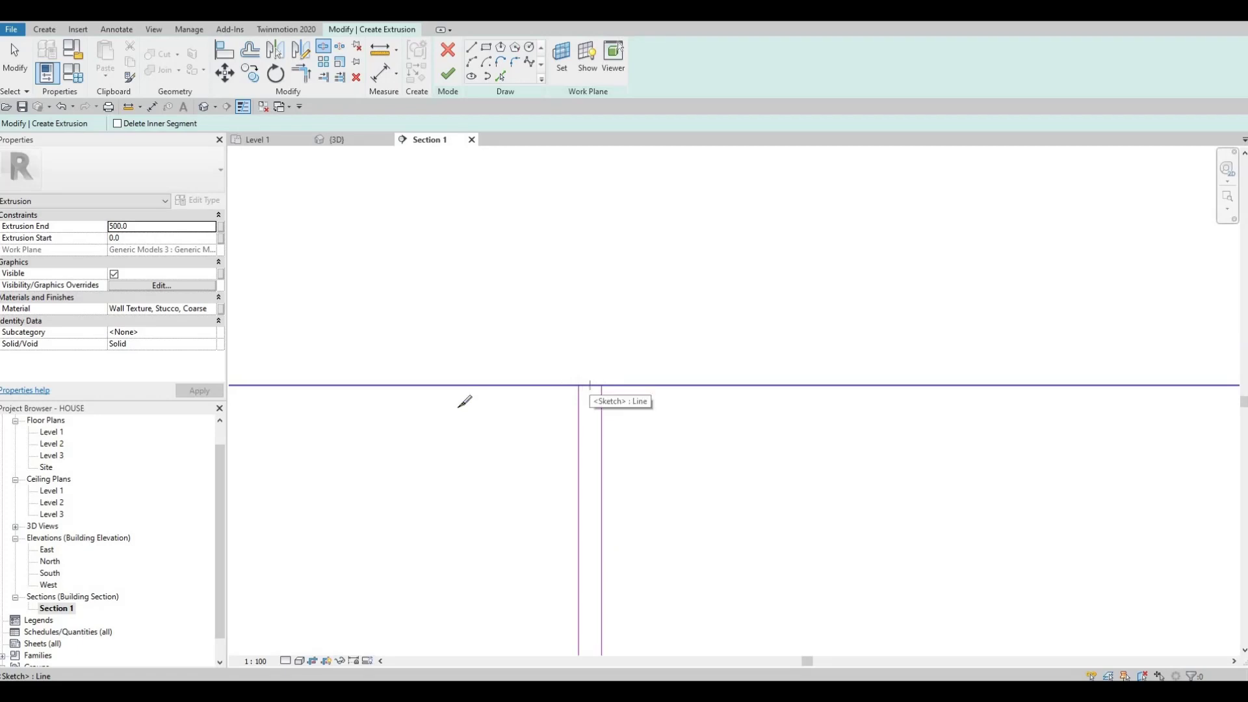
pyautogui.scroll(-3, 591, 387)
pyautogui.scroll(-2, 560, 361)
pyautogui.moveTo(331, 352); pyautogui.dragTo(708, 332, button='middle')
pyautogui.scroll(3, 499, 362)
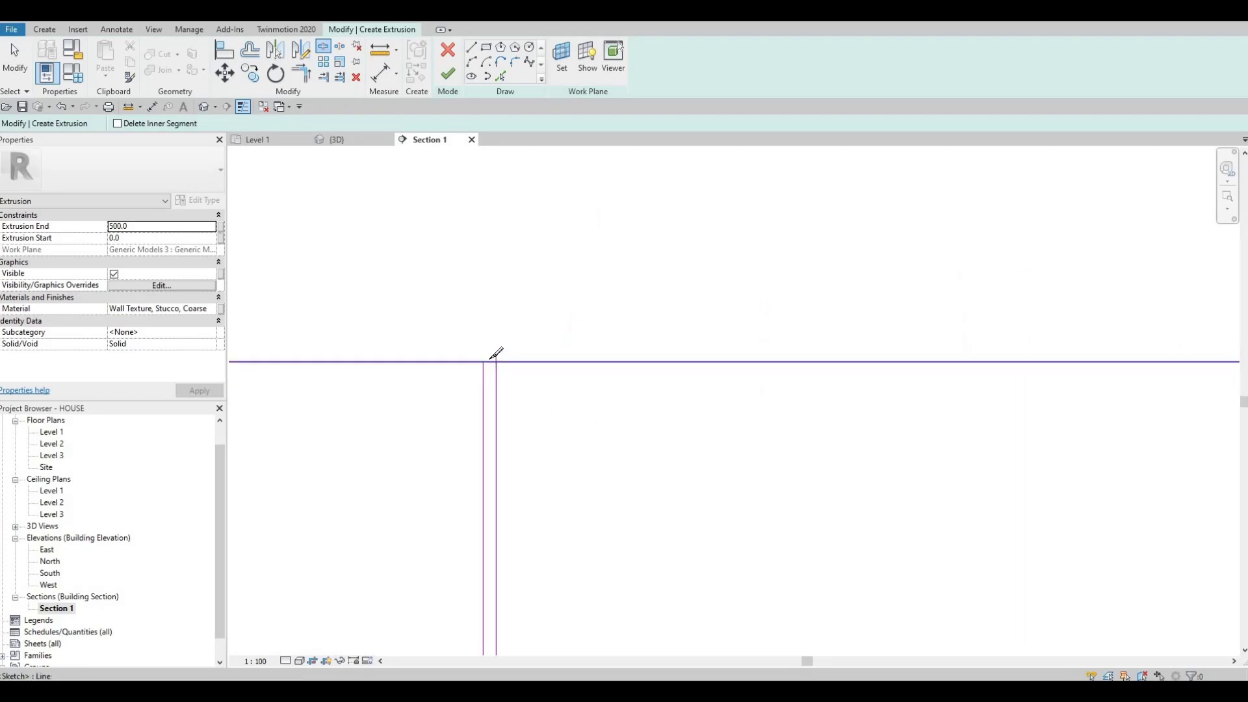
pyautogui.click(490, 359)
pyautogui.scroll(1, 491, 357)
pyautogui.scroll(-1, 513, 377)
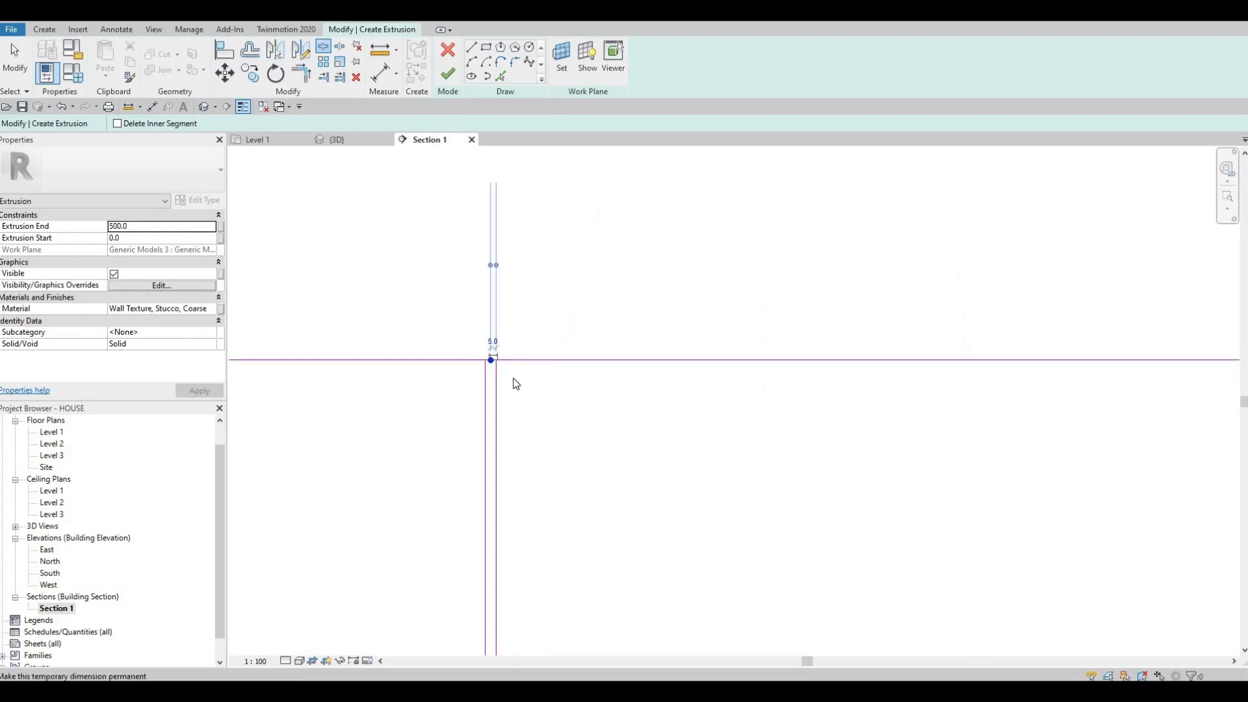
pyautogui.press('Escape')
pyautogui.press('Escape')
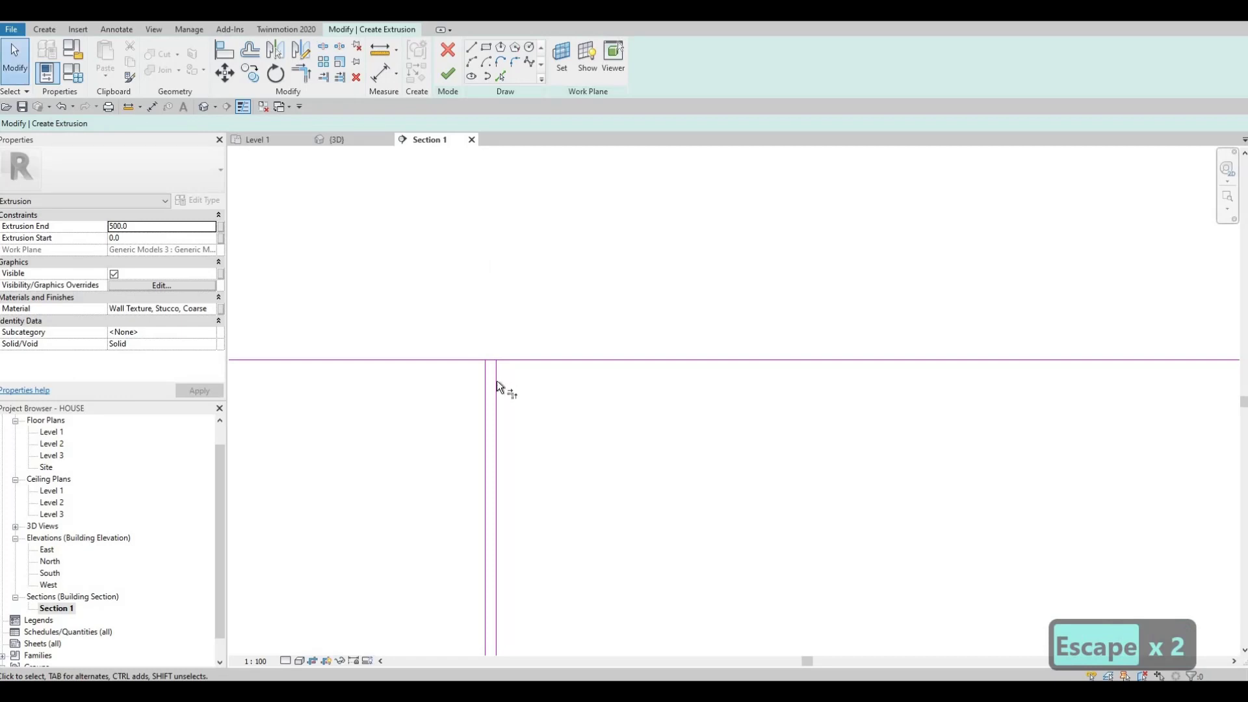
# Trim the split upper edge to the divider lines so each door panel has closed upper corners
pyautogui.press('t')
pyautogui.press('r')
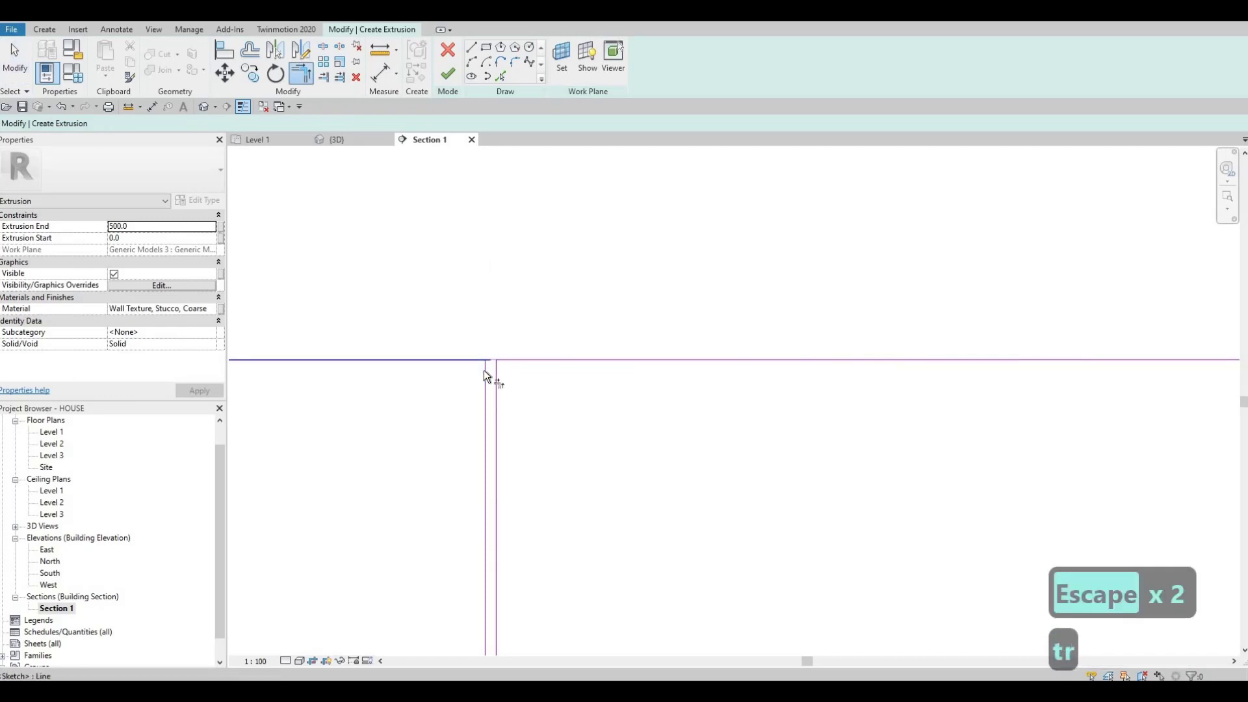
pyautogui.scroll(-3, 511, 383)
pyautogui.moveTo(419, 393); pyautogui.dragTo(567, 377, button='middle')
pyautogui.scroll(-1, 633, 350)
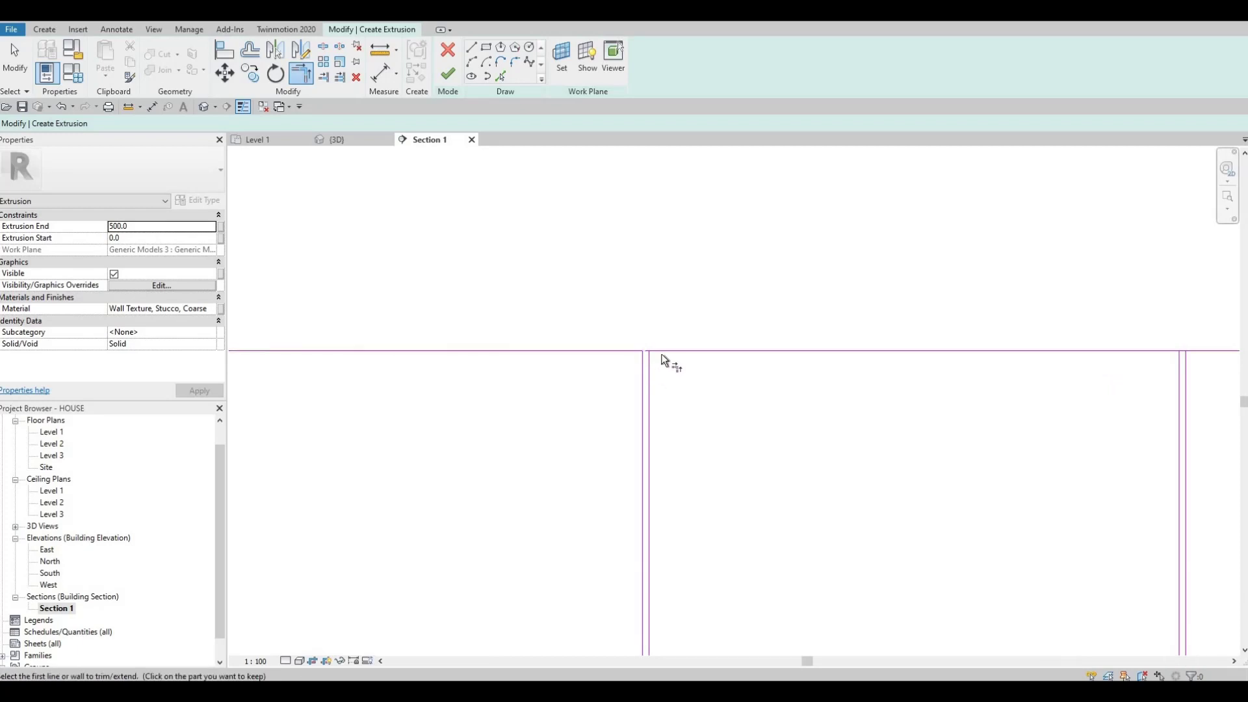
pyautogui.click(650, 368)
pyautogui.moveTo(1078, 369); pyautogui.dragTo(502, 341, button='middle')
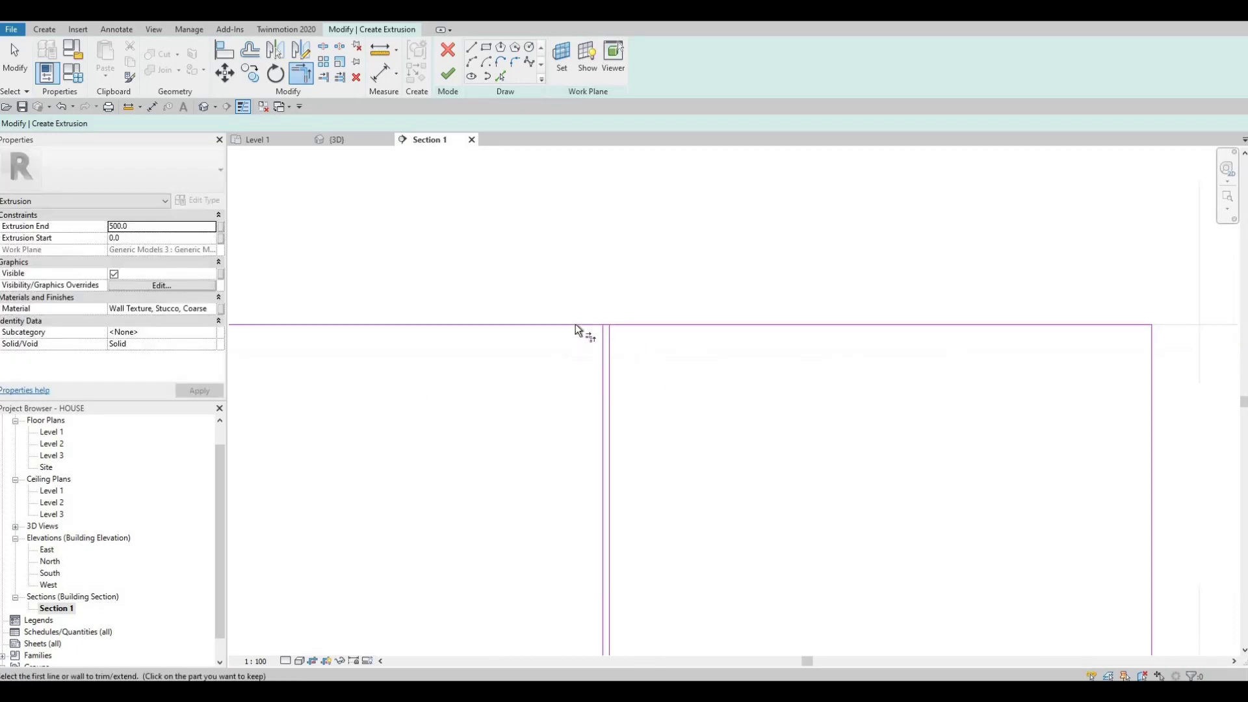
pyautogui.click(575, 324)
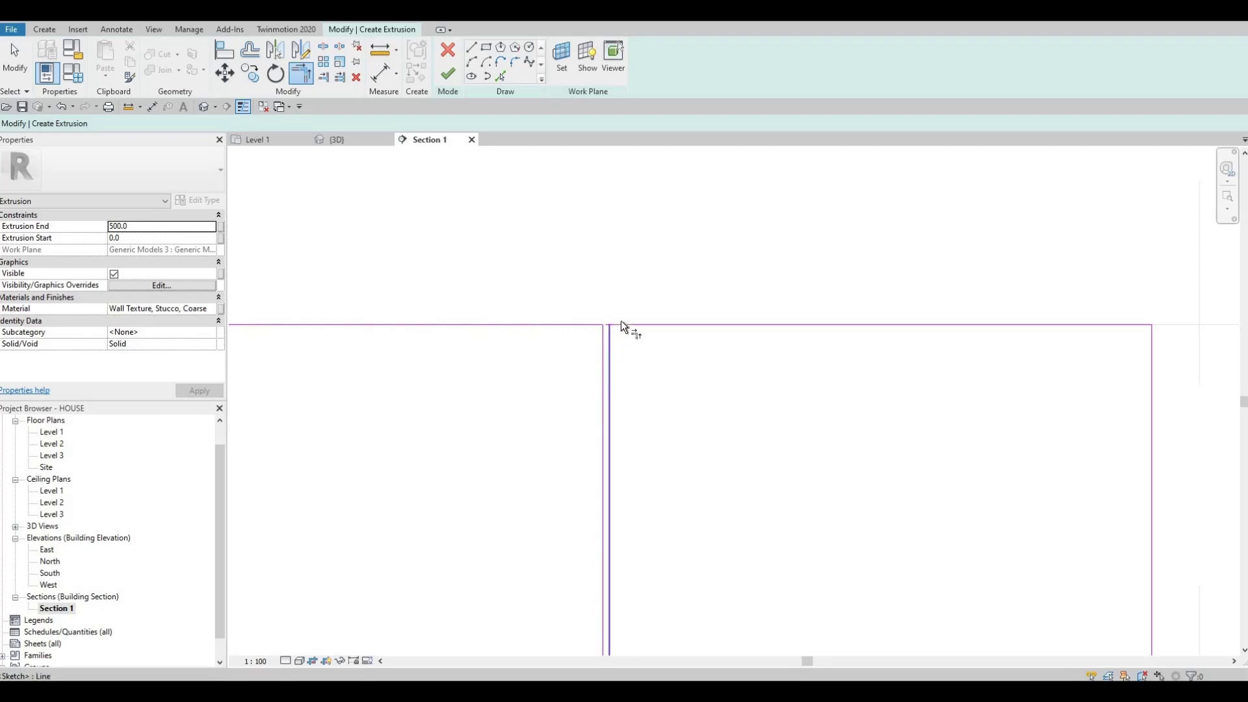
pyautogui.click(624, 326)
pyautogui.scroll(-3, 616, 349)
pyautogui.moveTo(602, 434); pyautogui.dragTo(596, 272, button='middle')
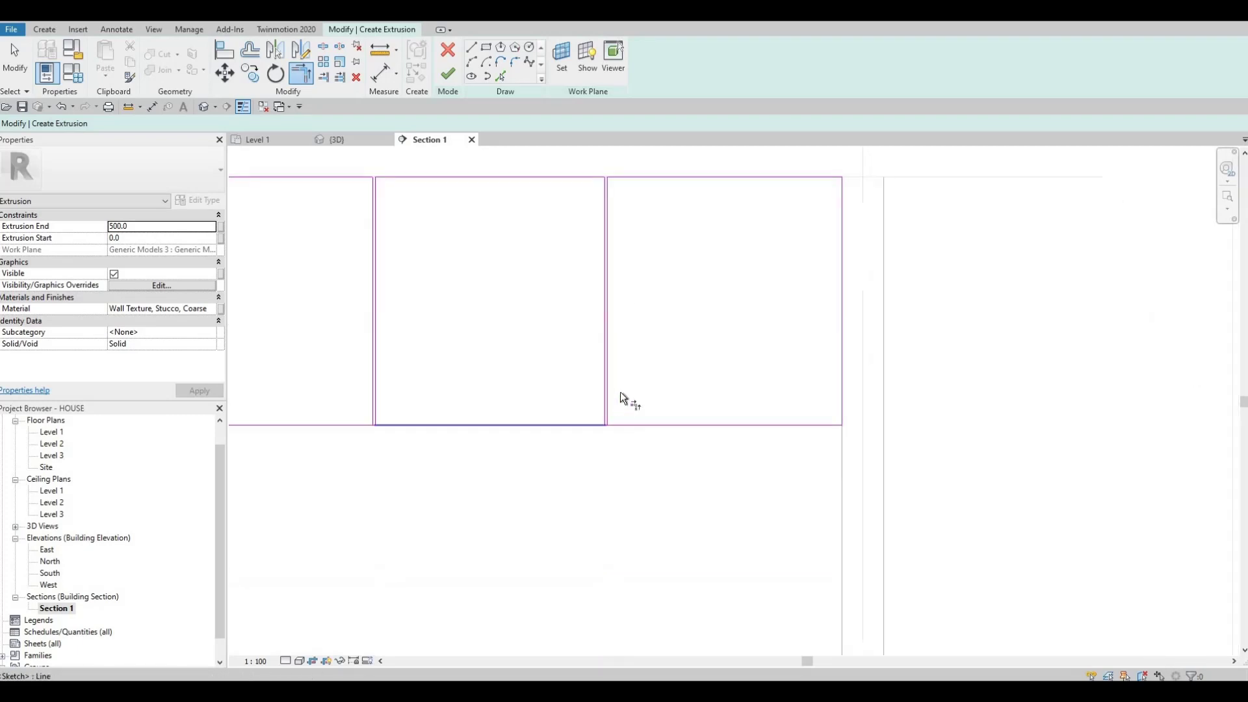
# Trim the split lower edge to the divider lines at all three dividers, closing four separate door rectangles
pyautogui.scroll(3, 605, 424)
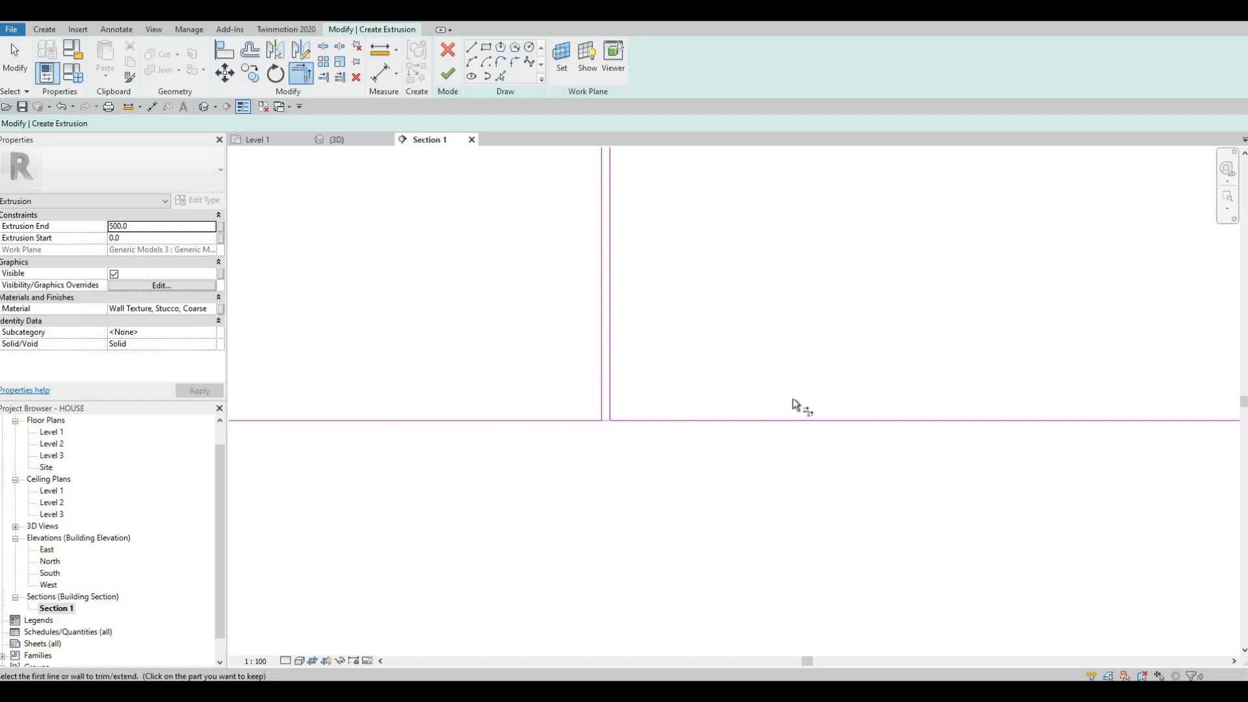
pyautogui.moveTo(809, 406); pyautogui.dragTo(648, 413, button='middle')
pyautogui.moveTo(445, 417); pyautogui.dragTo(651, 412, button='middle')
pyautogui.click(654, 416)
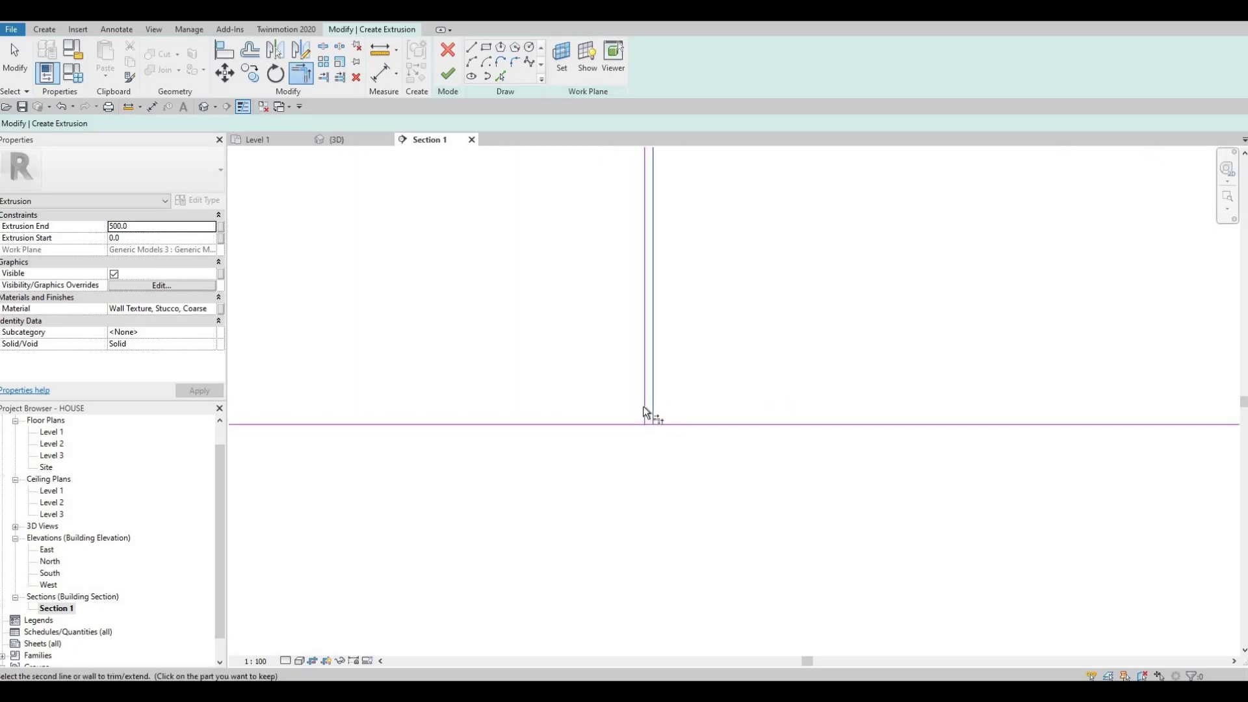
pyautogui.press('t')
pyautogui.press('r')
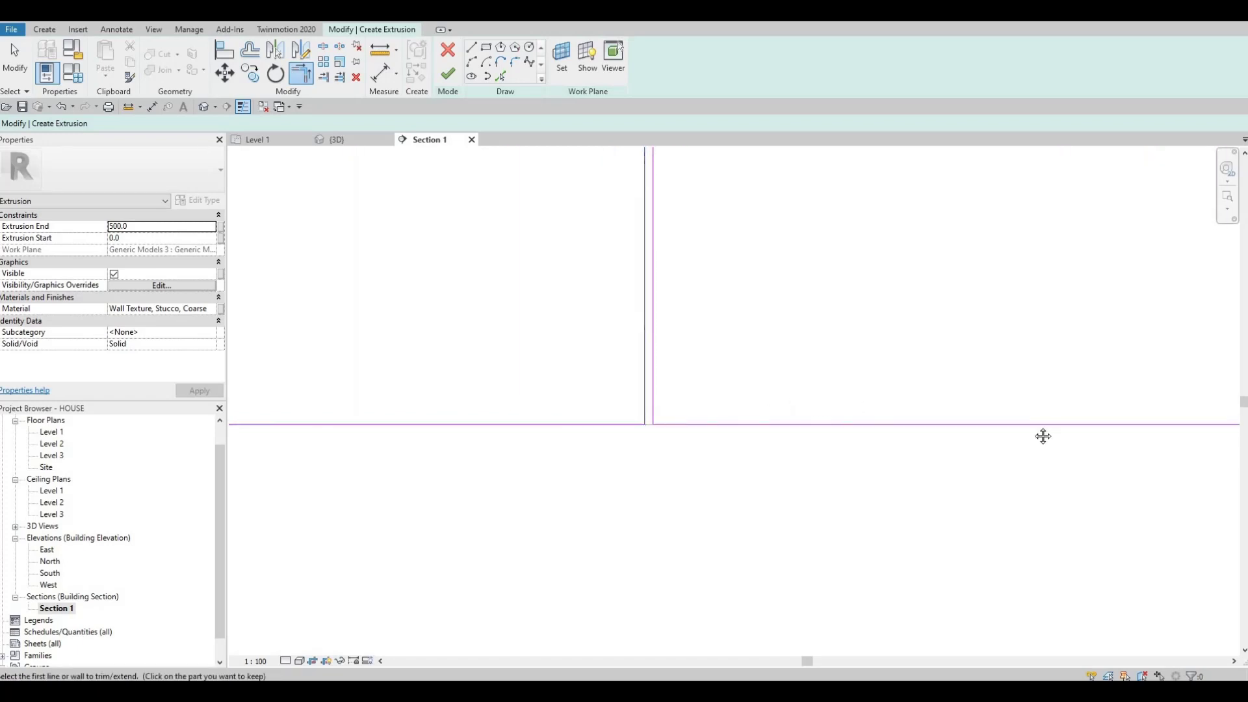
pyautogui.moveTo(339, 418); pyautogui.dragTo(682, 422, button='middle')
pyautogui.moveTo(240, 405); pyautogui.dragTo(650, 409, button='middle')
pyautogui.click(653, 418)
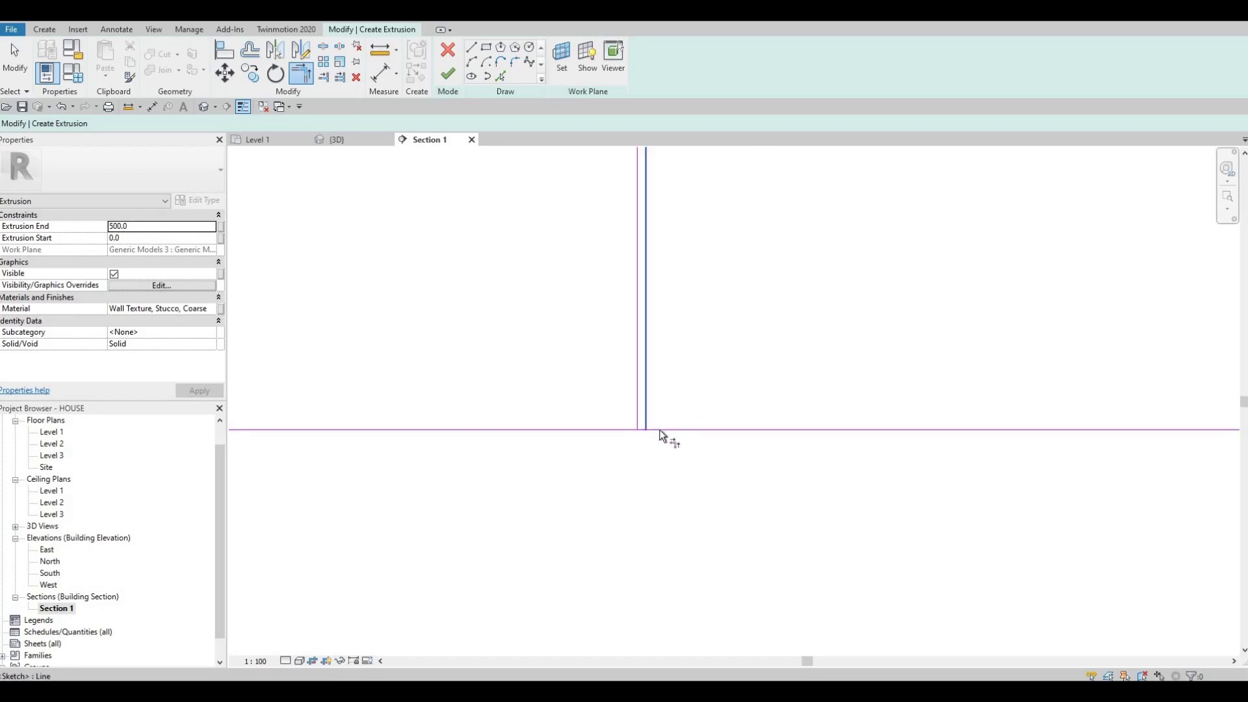
pyautogui.click(658, 428)
pyautogui.click(631, 407)
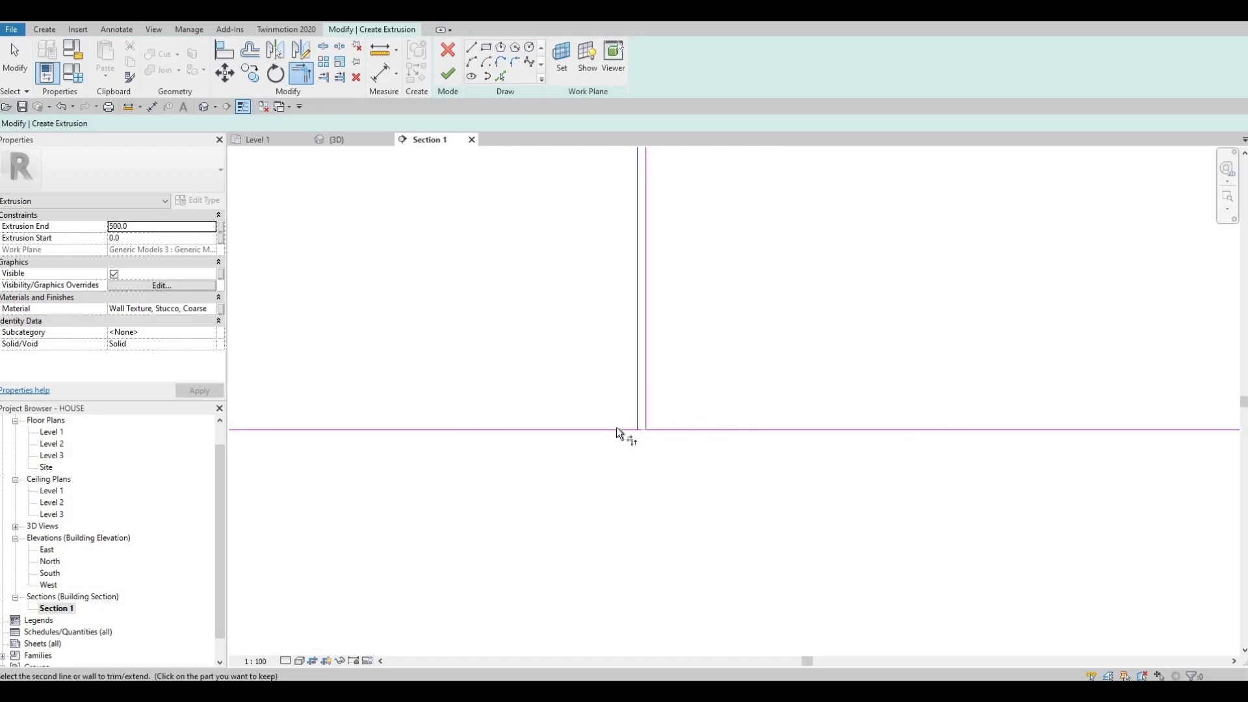
pyautogui.click(610, 426)
pyautogui.scroll(-4, 593, 394)
pyautogui.moveTo(588, 391); pyautogui.dragTo(664, 416, button='middle')
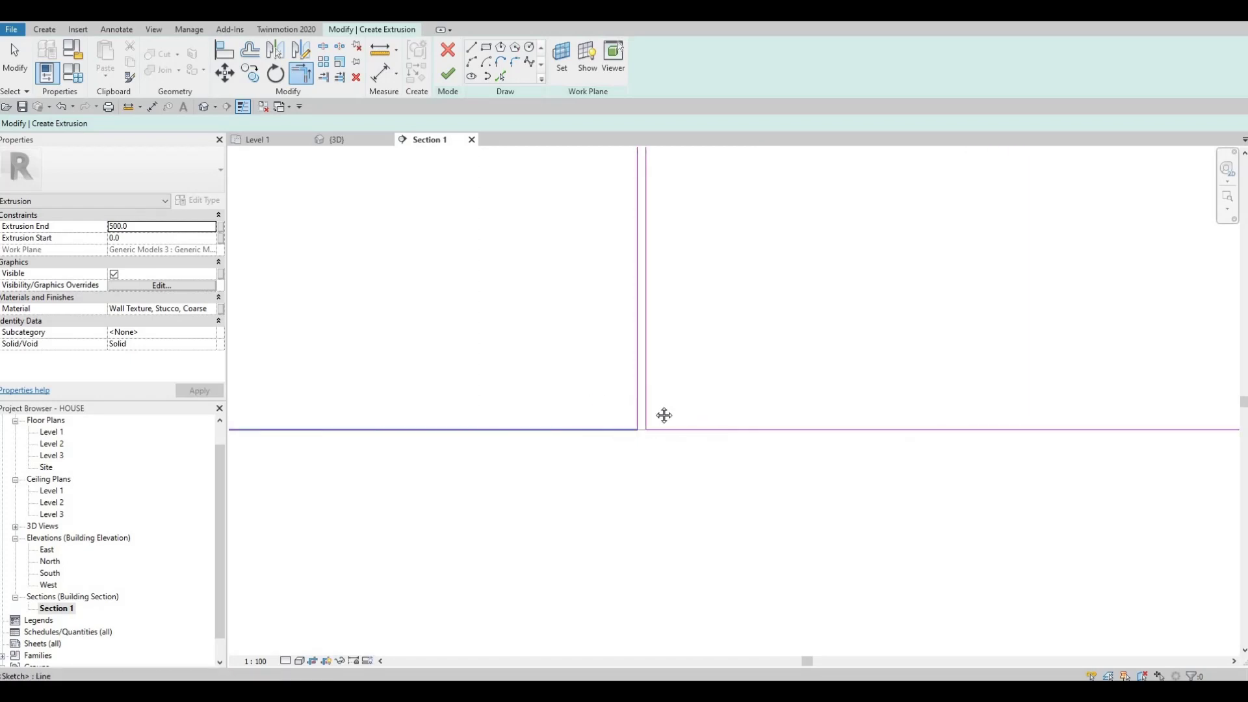
# Set the door extrusion end to 15, assign the plaster material Wall Texture, Stucco, Knockdown, and finish the extrusion sketch
pyautogui.doubleClick(121, 231)
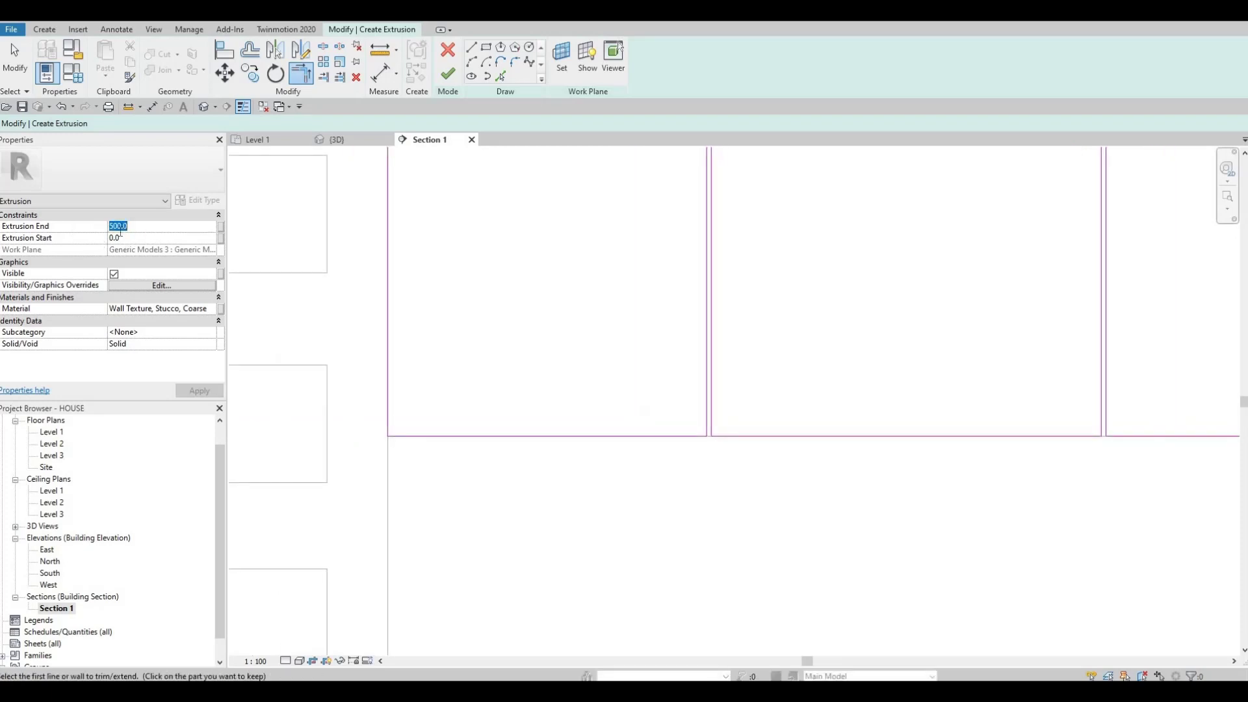
pyautogui.write('15')
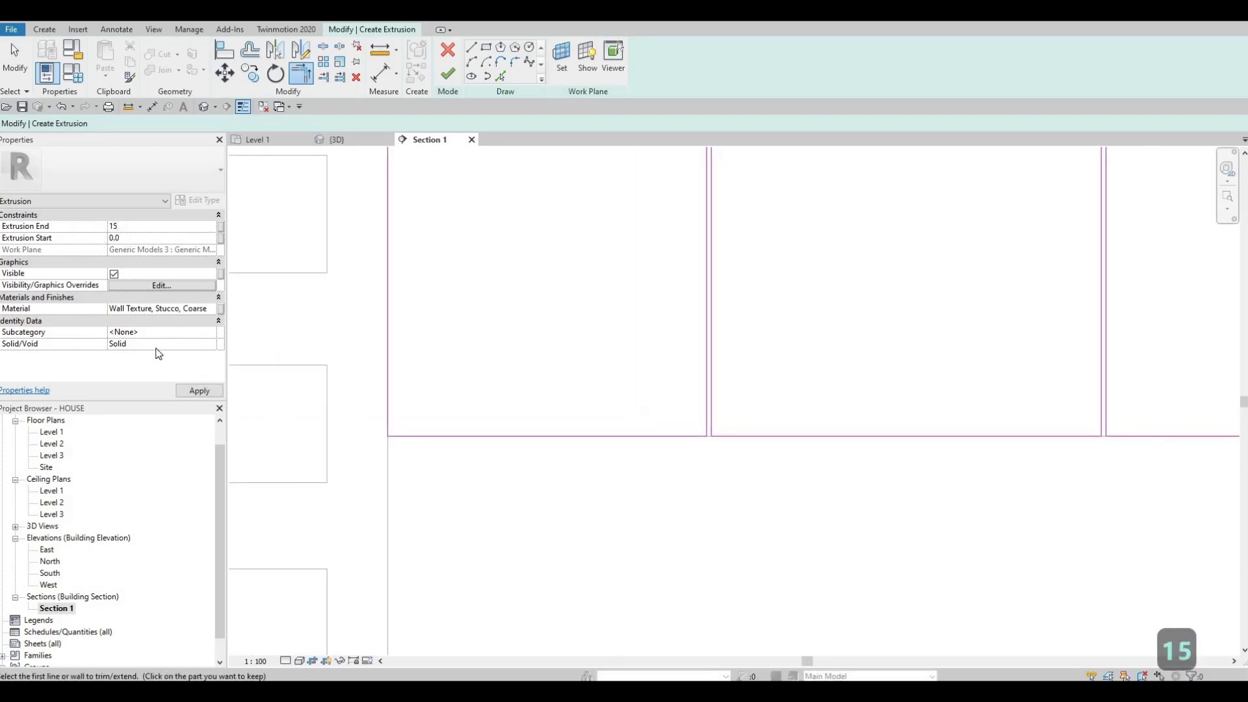
pyautogui.click(212, 309)
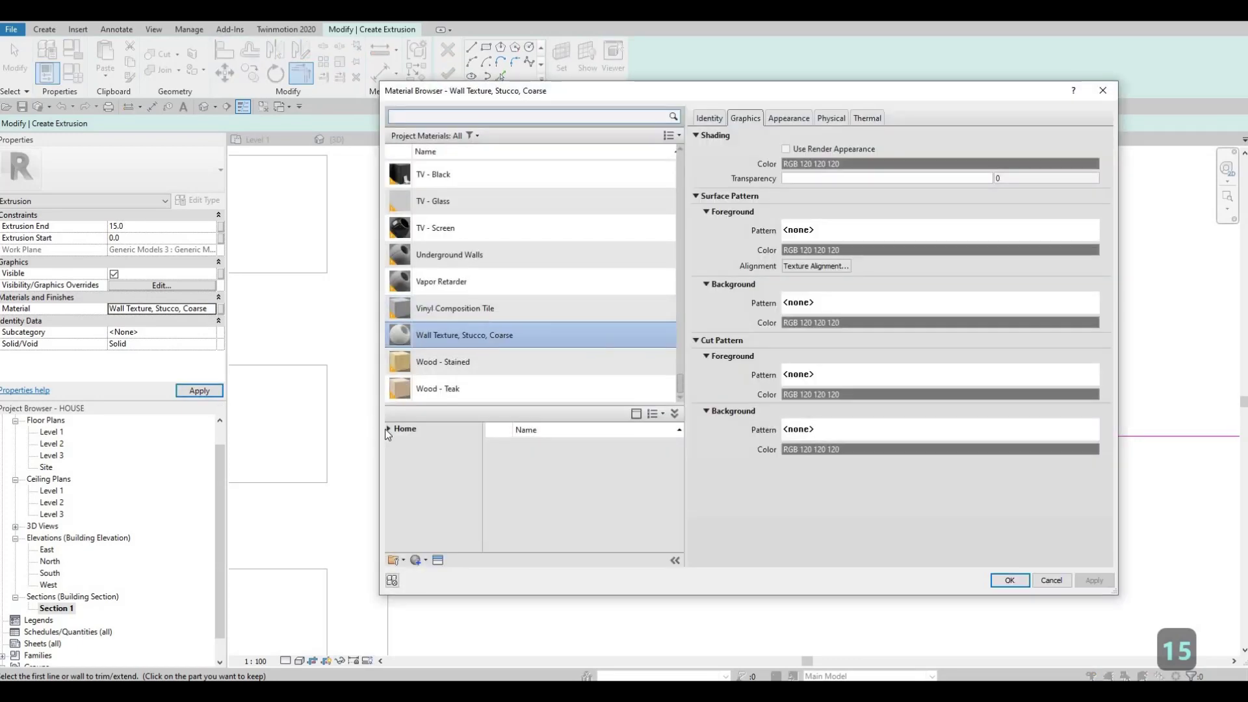
pyautogui.click(387, 429)
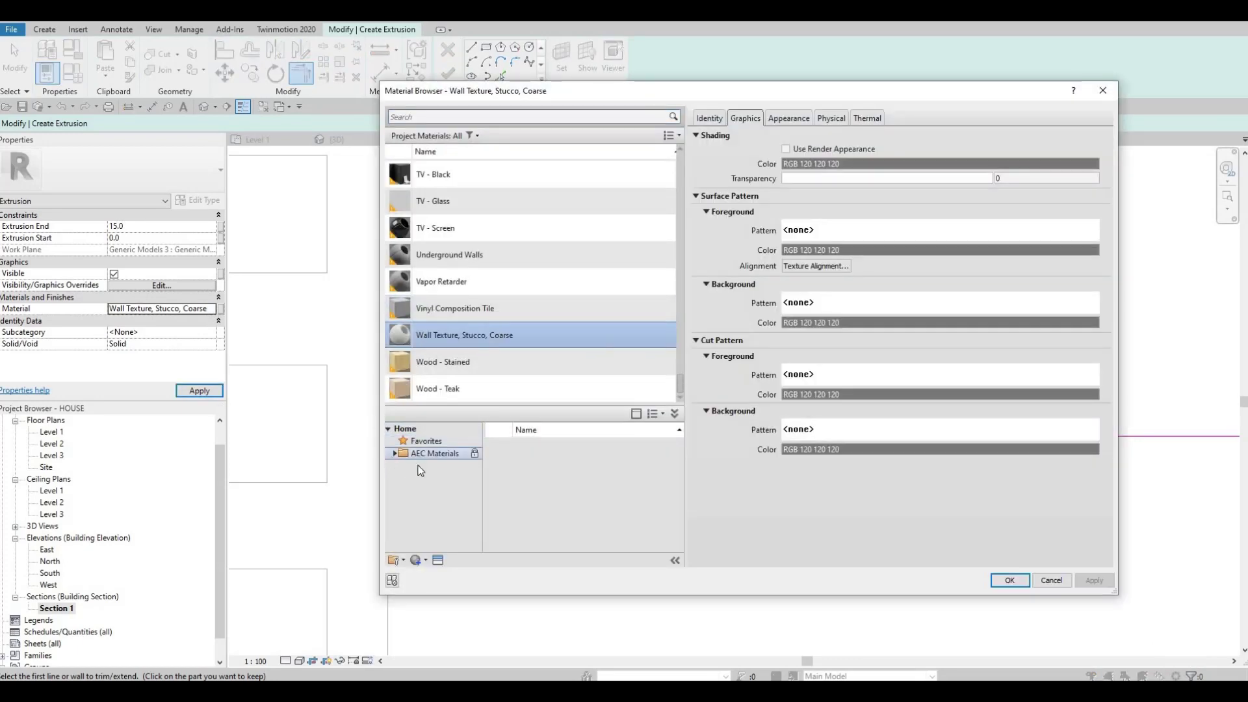
pyautogui.click(394, 454)
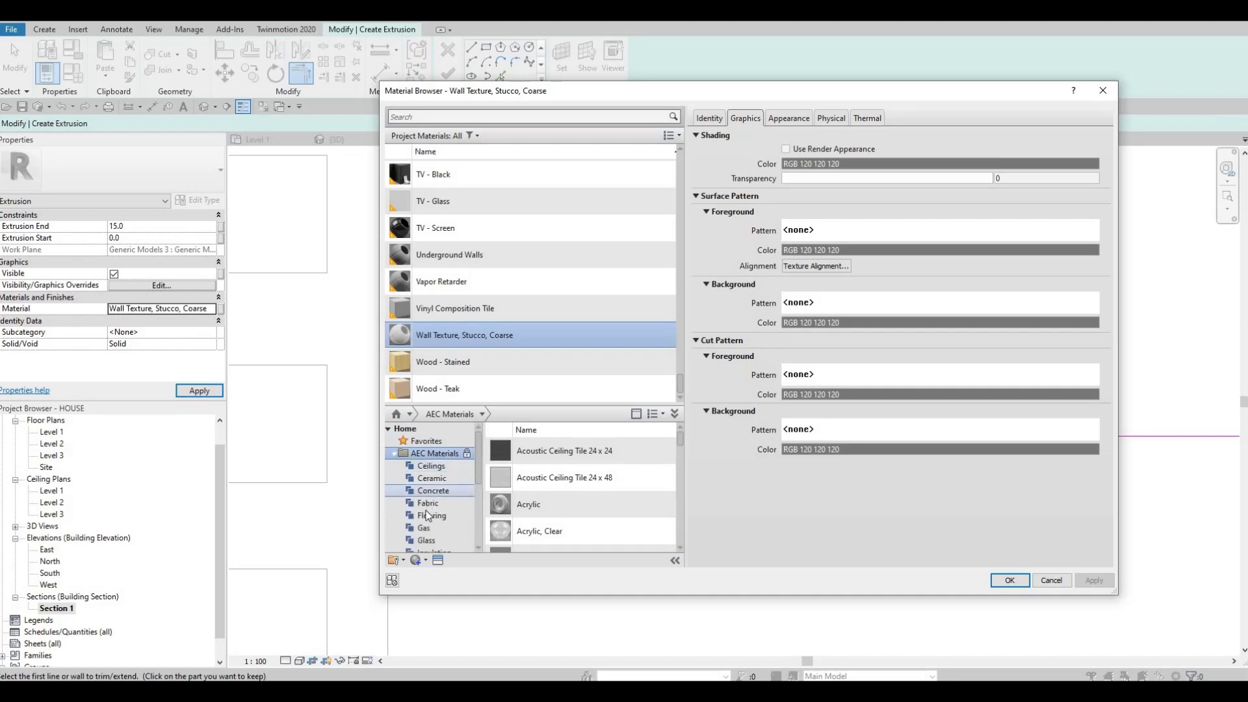
pyautogui.scroll(-3, 428, 510)
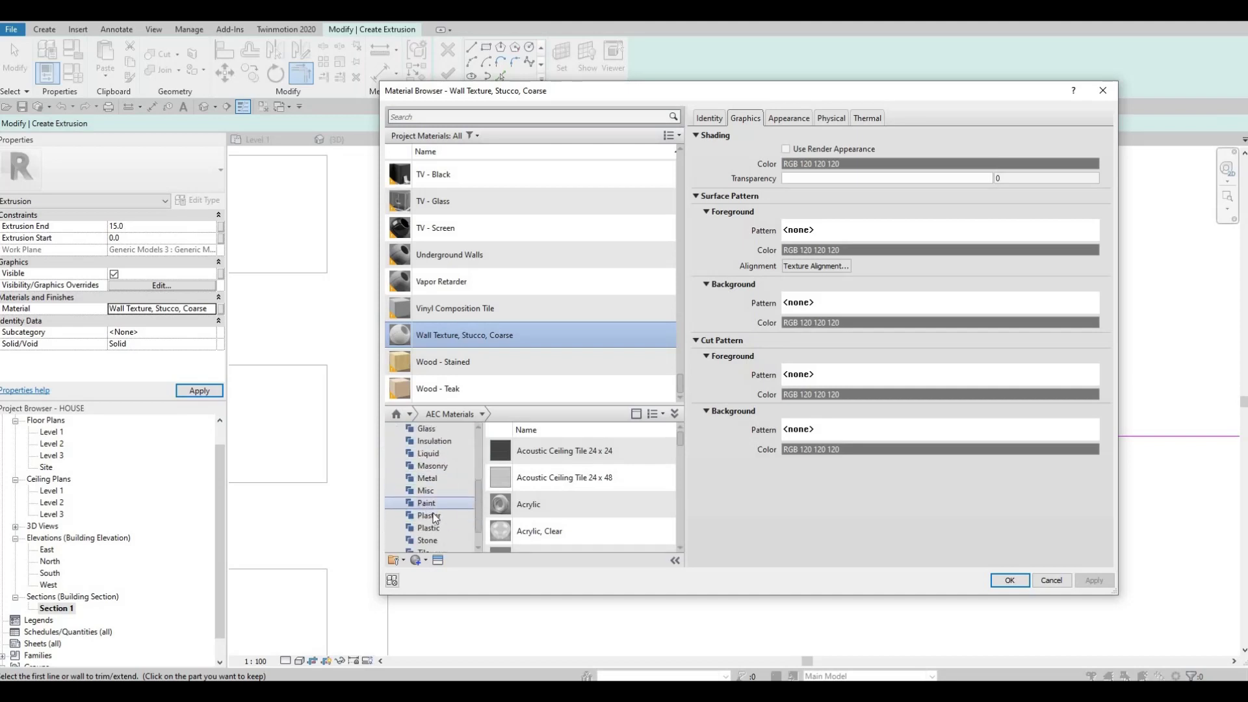
pyautogui.click(431, 515)
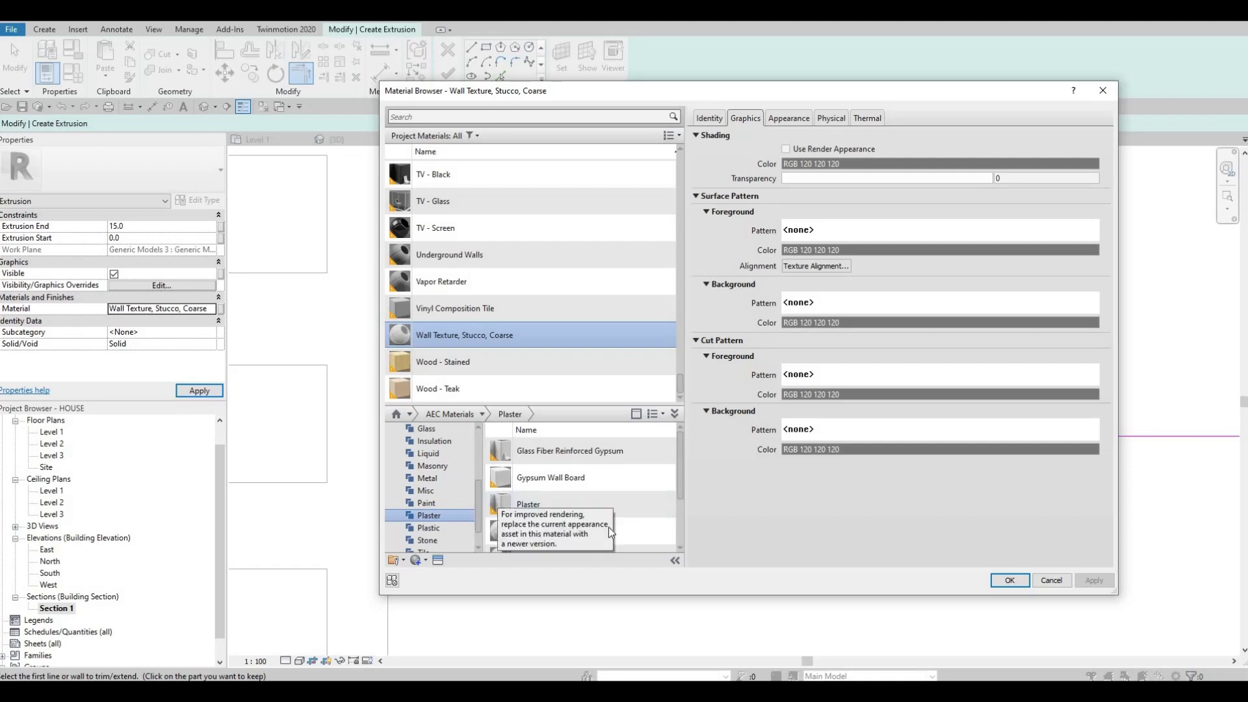
pyautogui.scroll(-3, 608, 528)
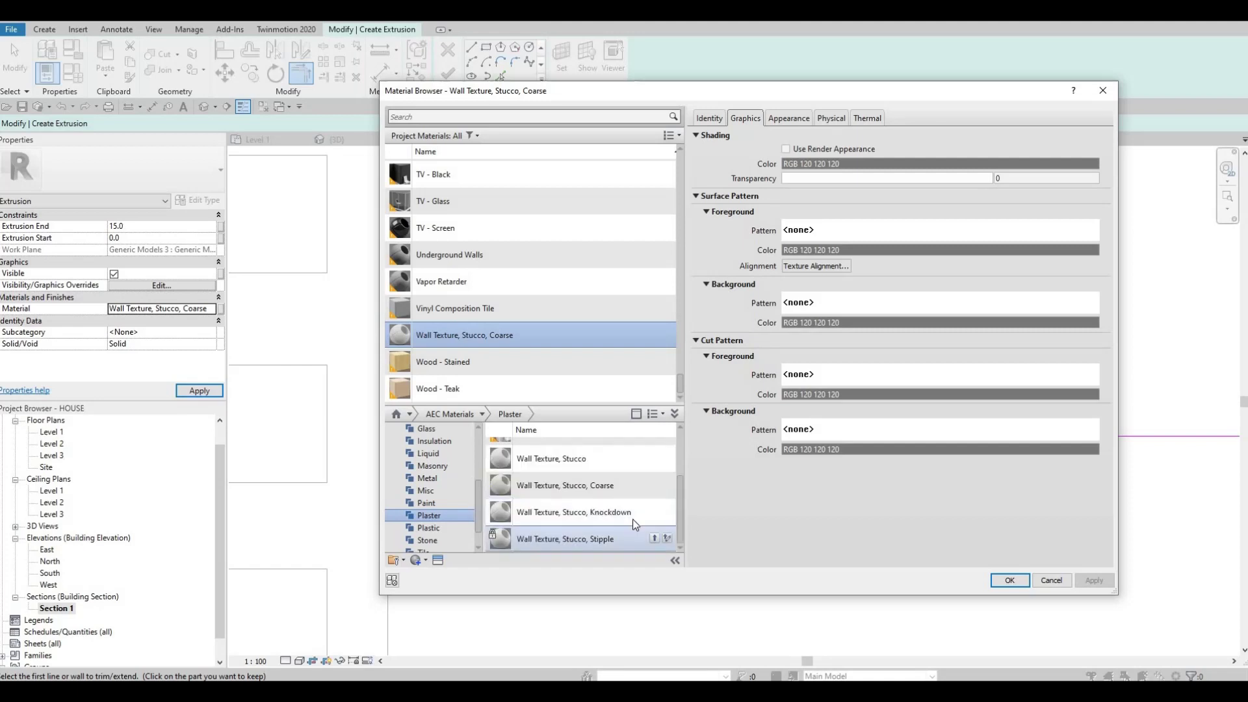
pyautogui.doubleClick(584, 504)
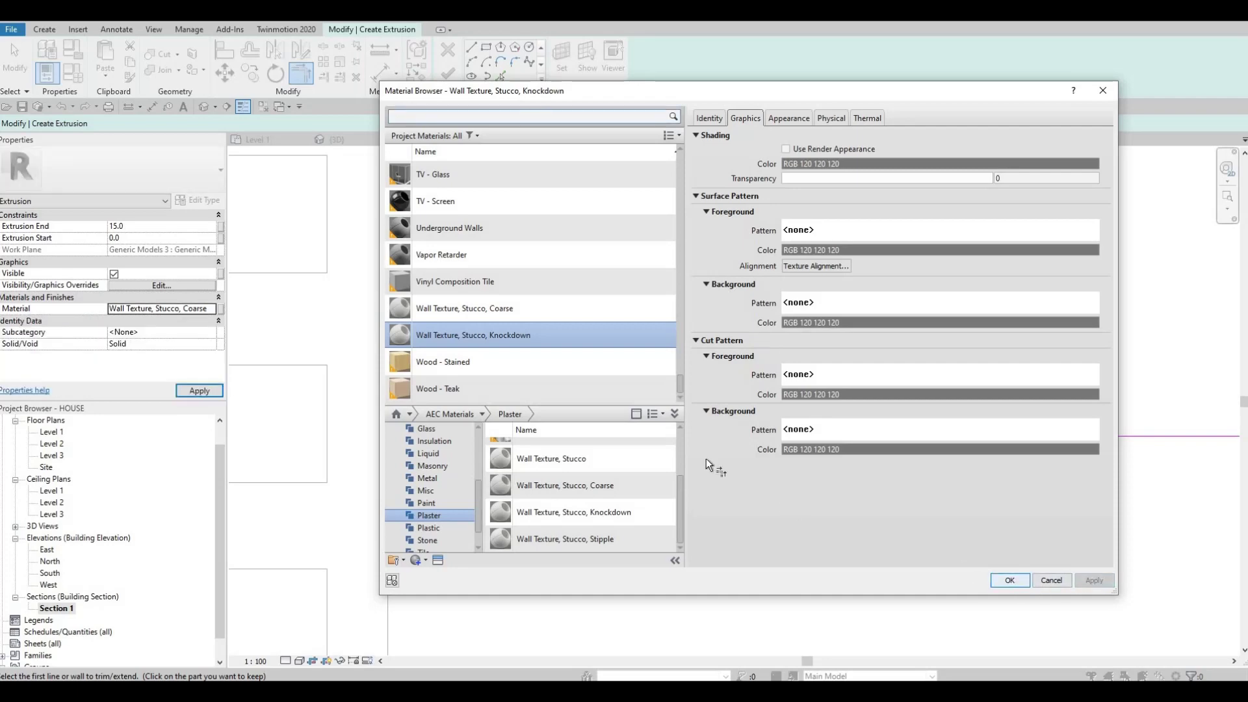
pyautogui.click(1009, 580)
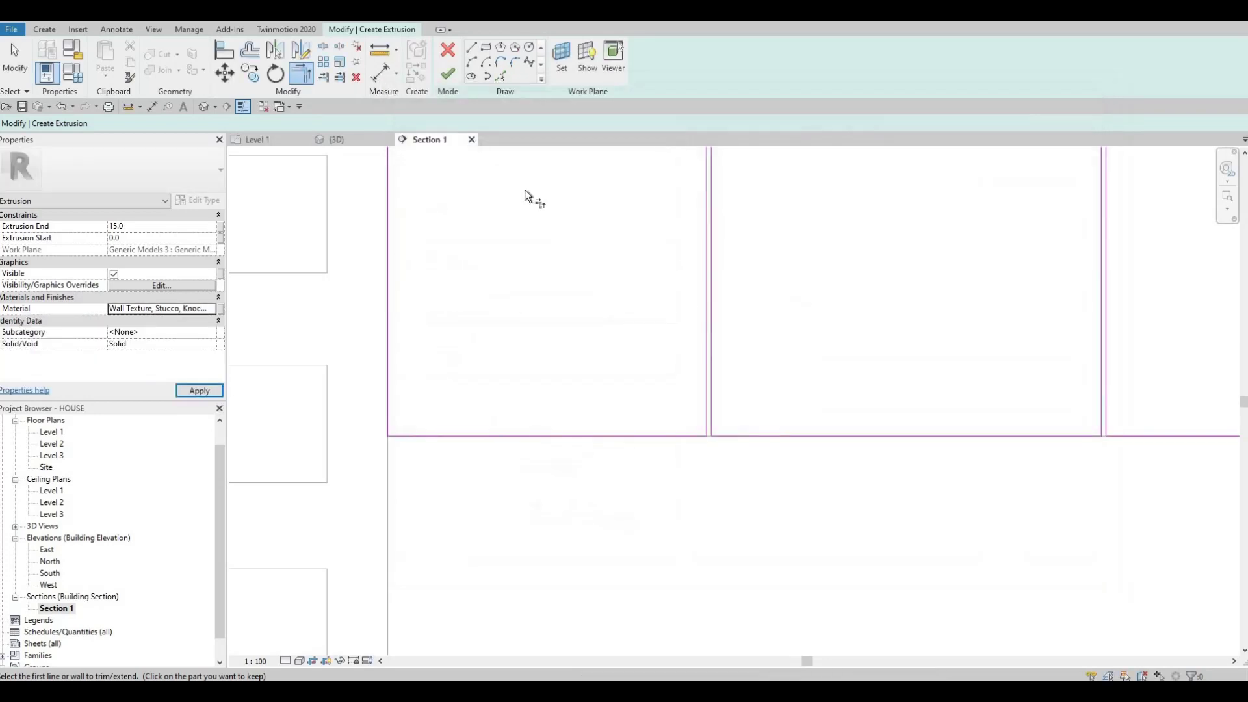
pyautogui.click(455, 76)
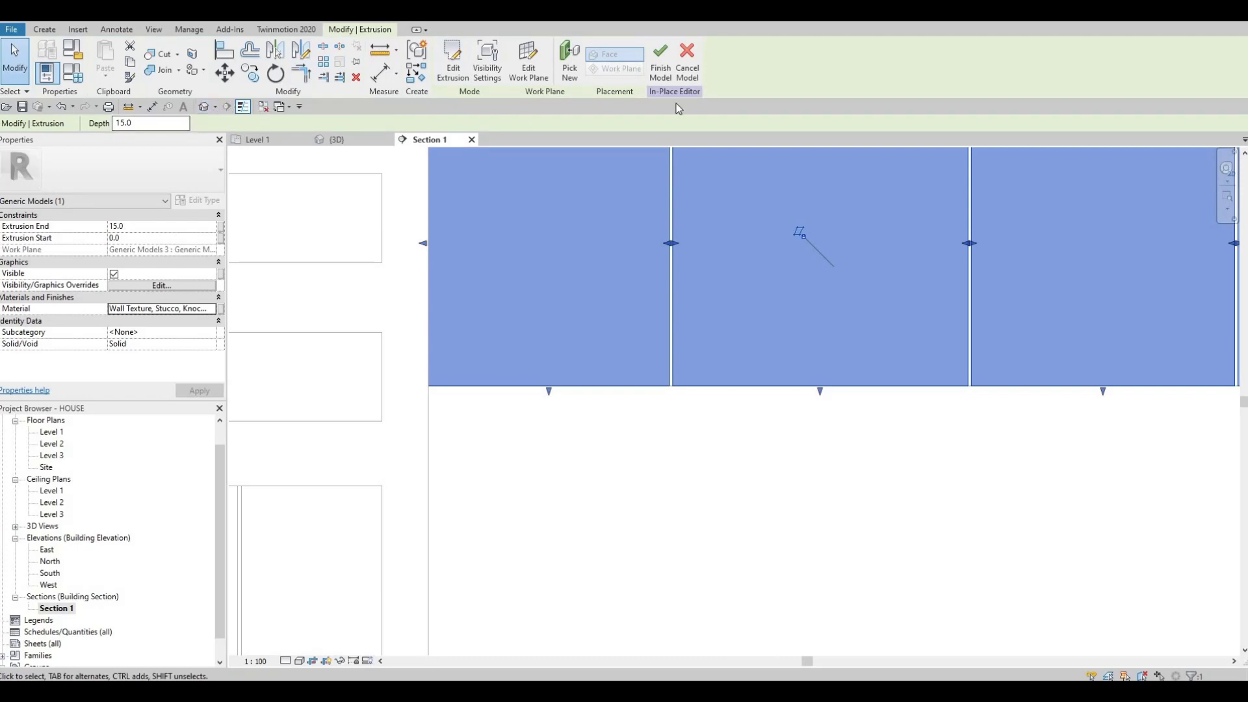
# Finish the in-place model of the four upper cabinet doors and open the default 3D view
pyautogui.click(661, 65)
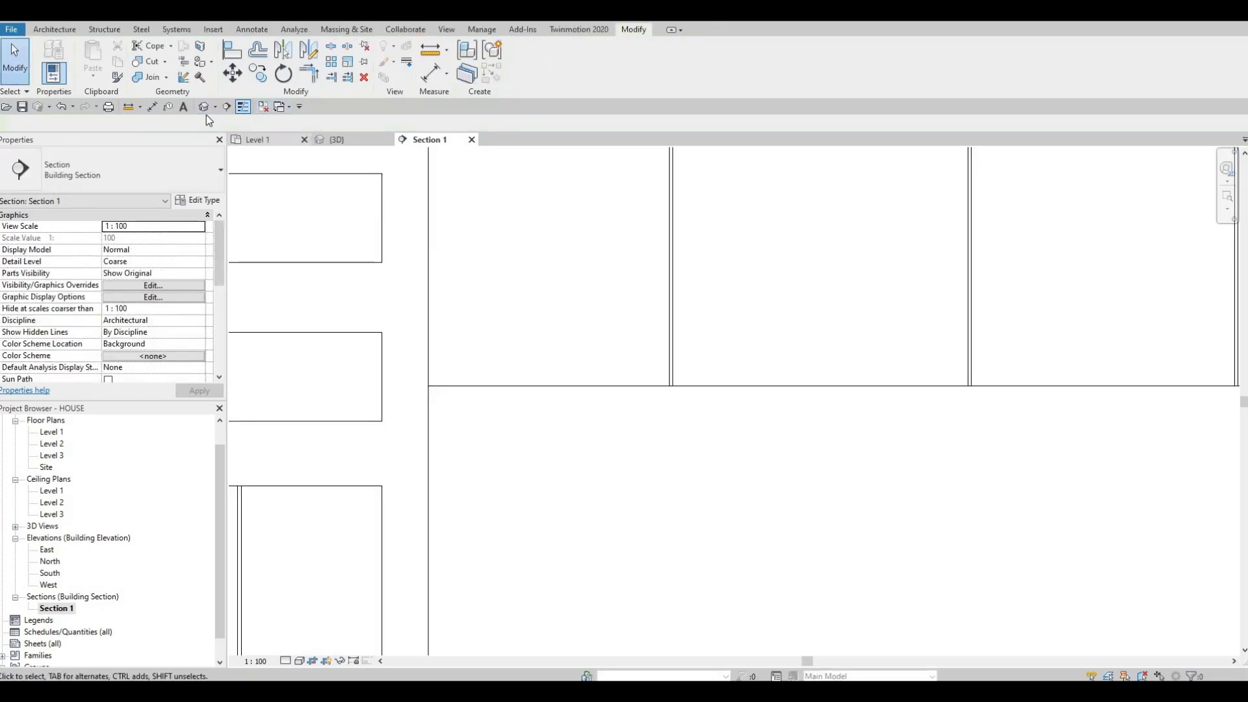
pyautogui.click(205, 106)
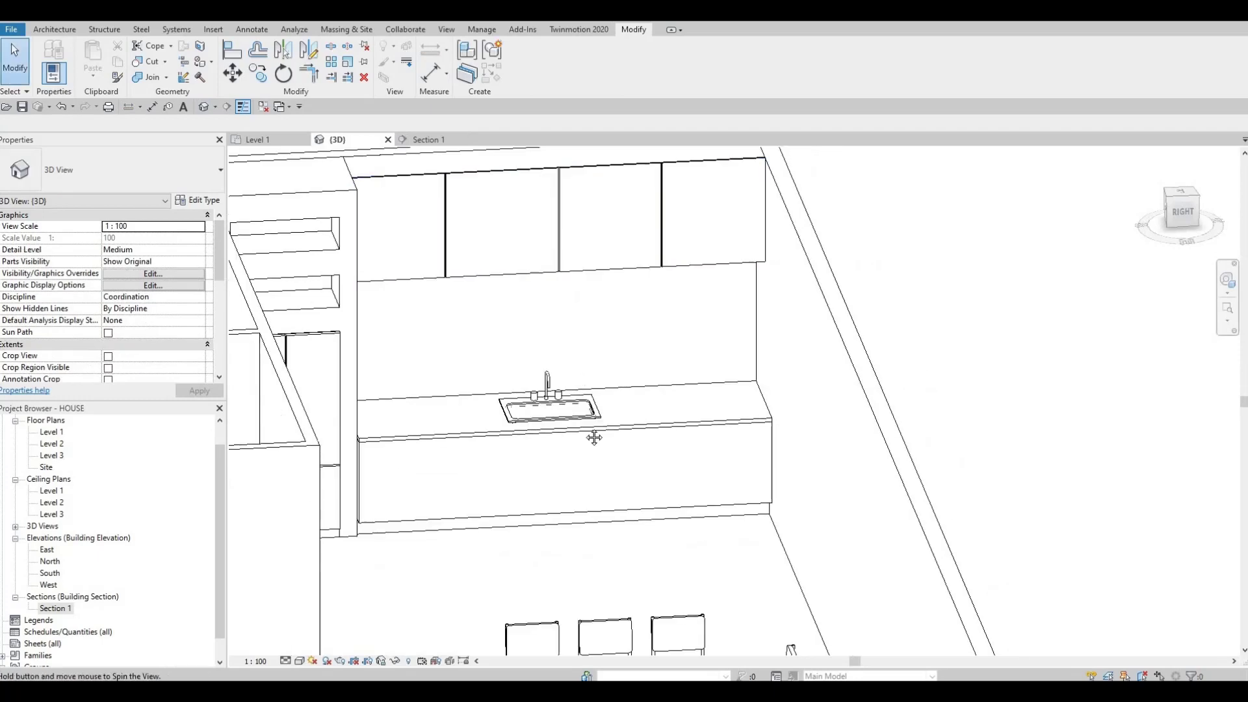
# Examine the four upper door panels, their gaps, and the whole kitchen with sink cabinet and refrigerator surround in 3D
pyautogui.scroll(10, 604, 225)
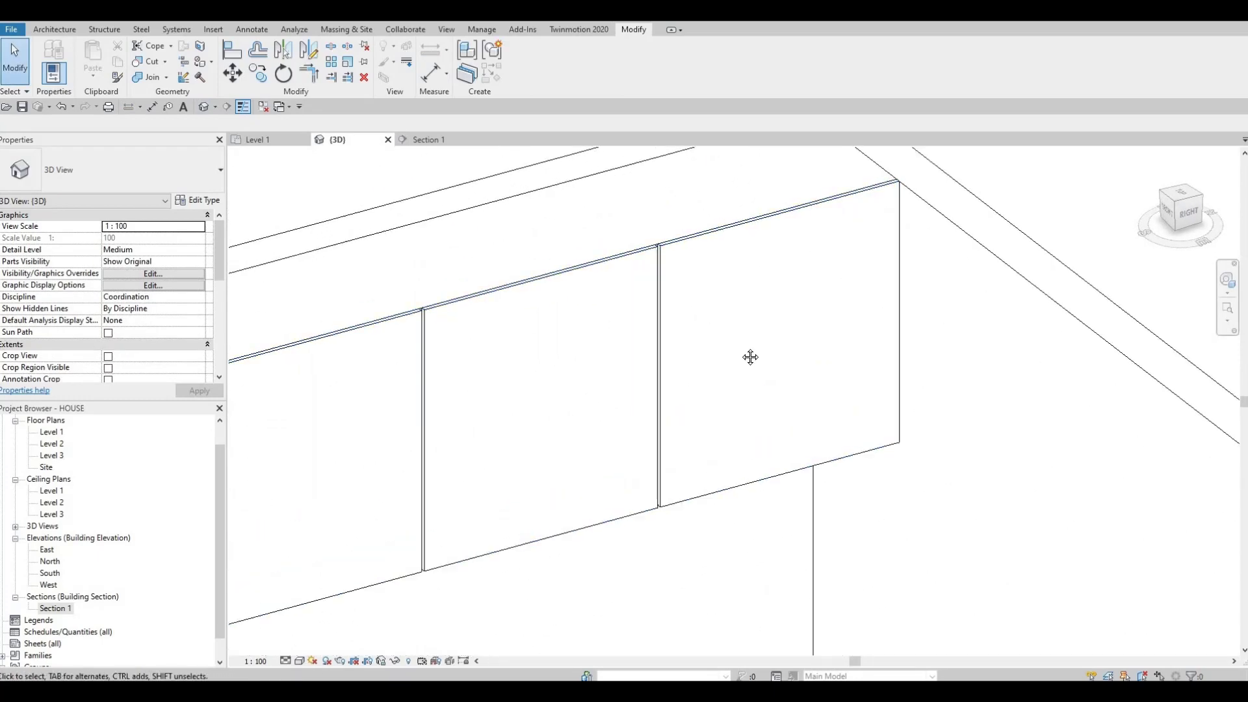
pyautogui.scroll(-5, 714, 263)
pyautogui.scroll(3, 712, 264)
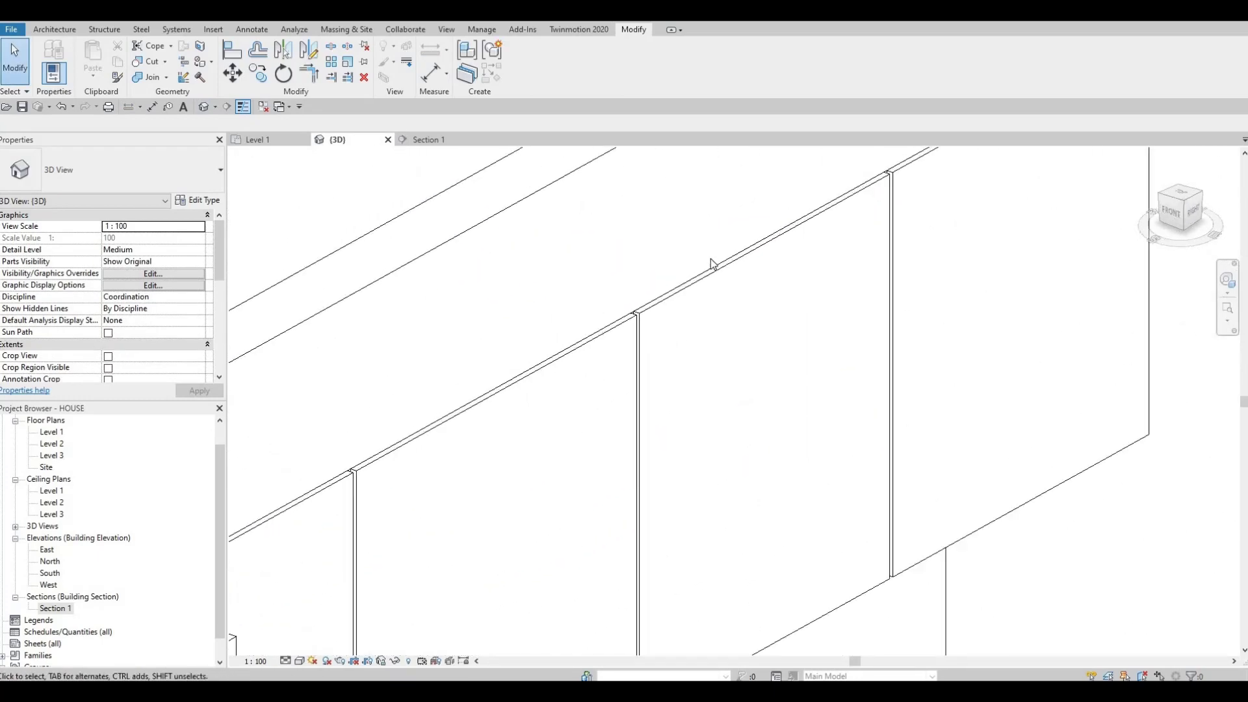
pyautogui.scroll(-4, 752, 279)
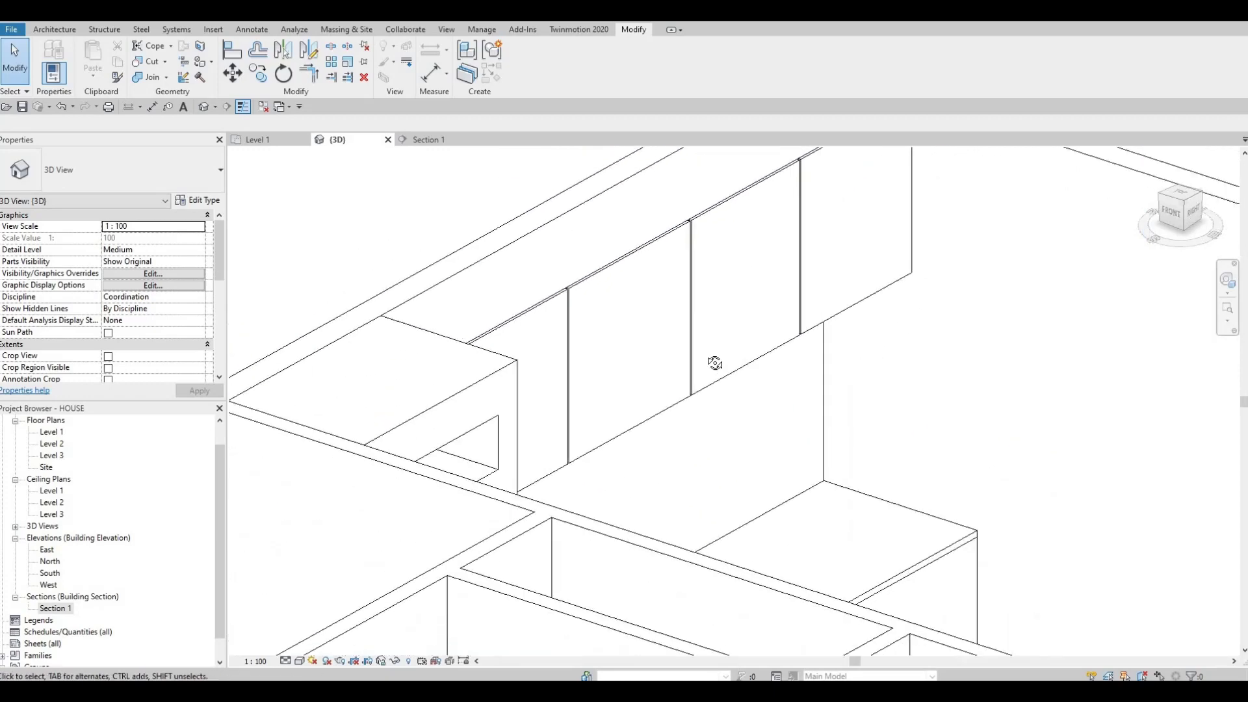
pyautogui.scroll(3, 752, 391)
pyautogui.scroll(-4, 752, 391)
pyautogui.keyDown('shift'); pyautogui.moveTo(711, 387); pyautogui.dragTo(585, 390, button='middle'); pyautogui.keyUp('shift')
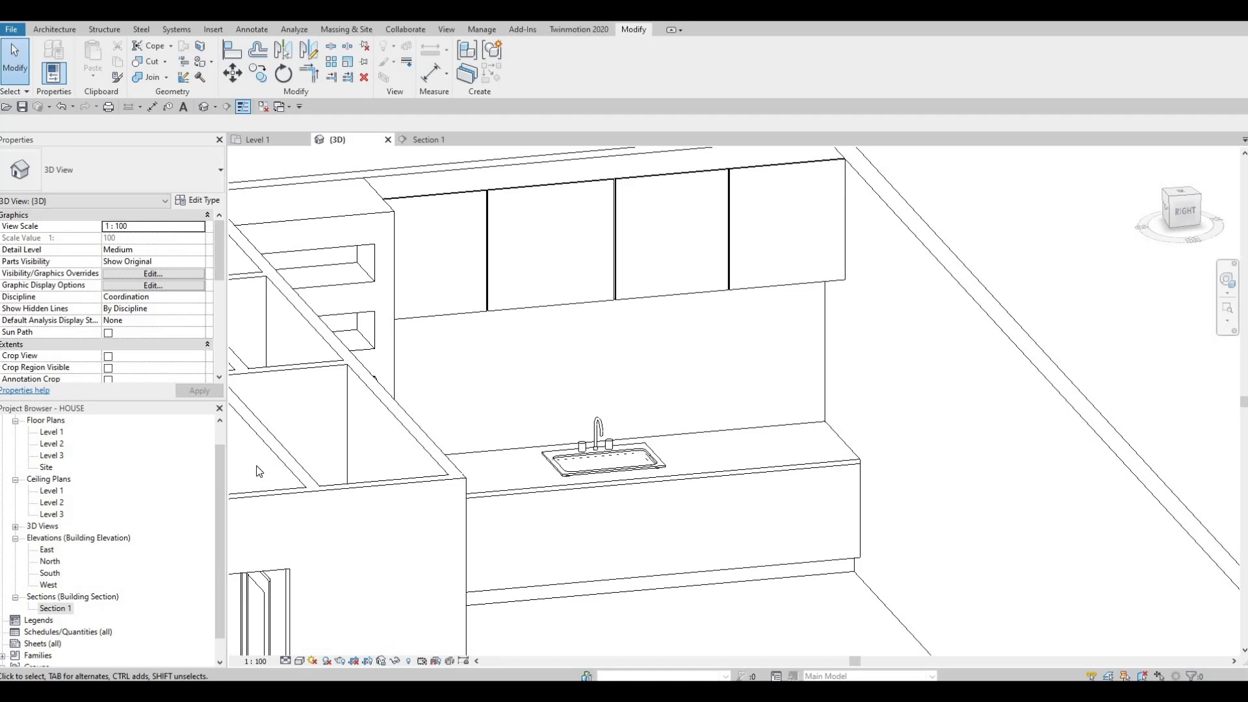
pyautogui.keyDown('shift'); pyautogui.moveTo(479, 558); pyautogui.dragTo(658, 410, button='middle'); pyautogui.keyUp('shift')
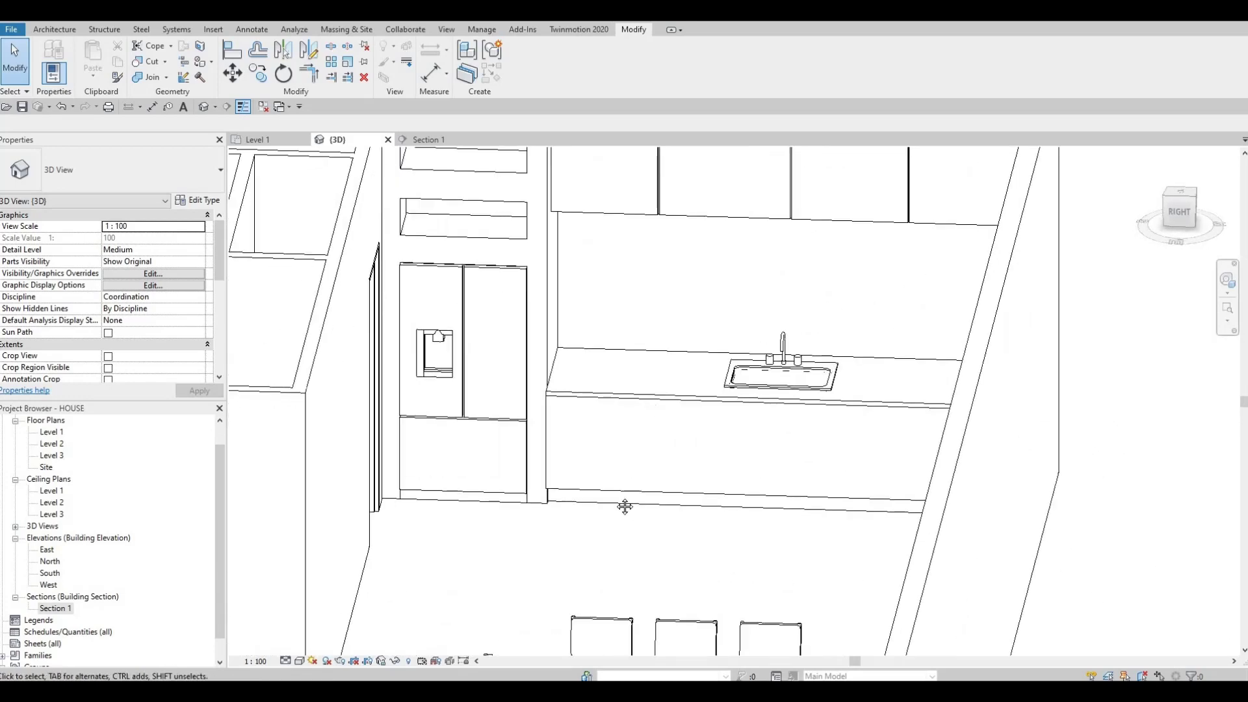
pyautogui.keyDown('shift'); pyautogui.moveTo(624, 506); pyautogui.dragTo(606, 527, button='middle'); pyautogui.keyUp('shift')
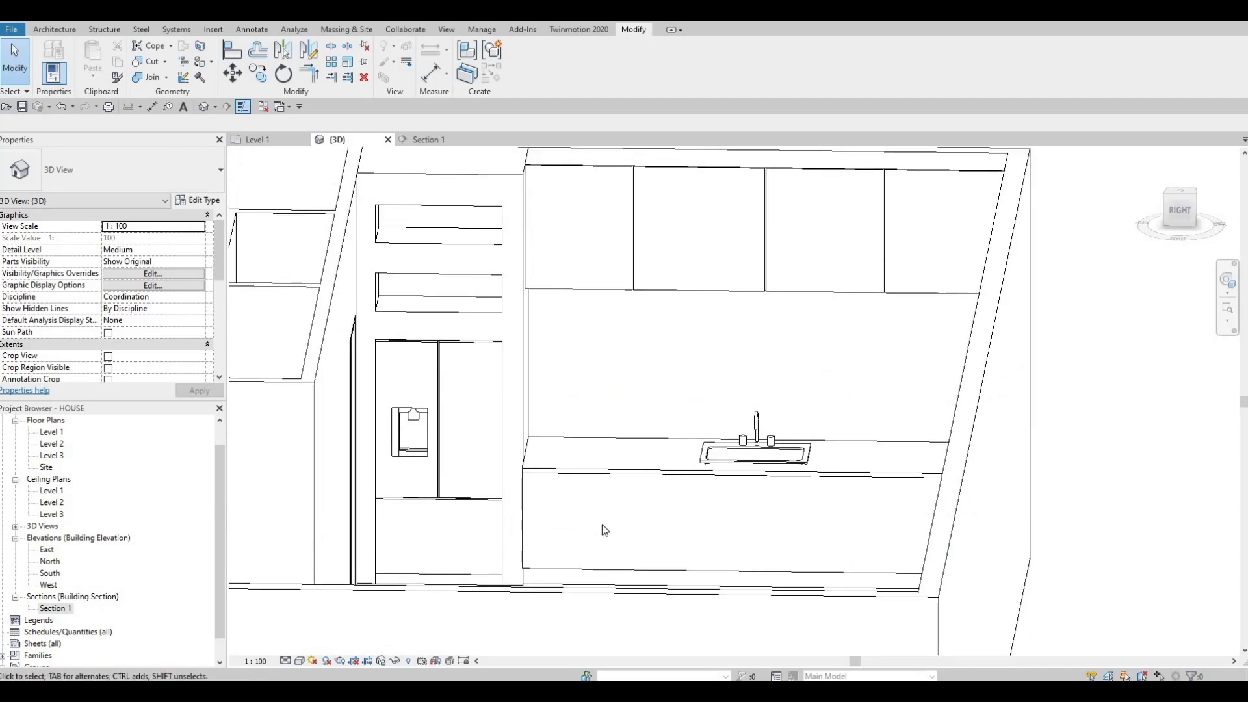